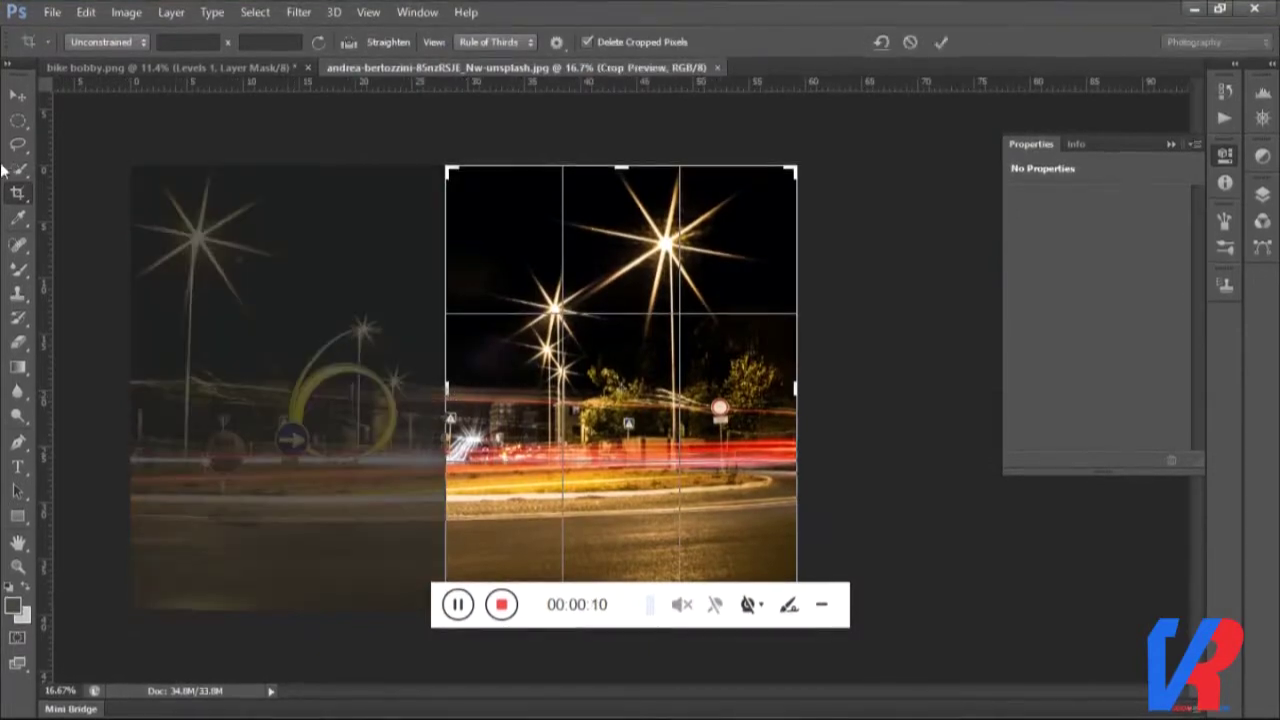
Crop the night street photo to a tall portrait frame around the lamps and light trails.
{"action": "left_click", "coordinate": [18, 95]}
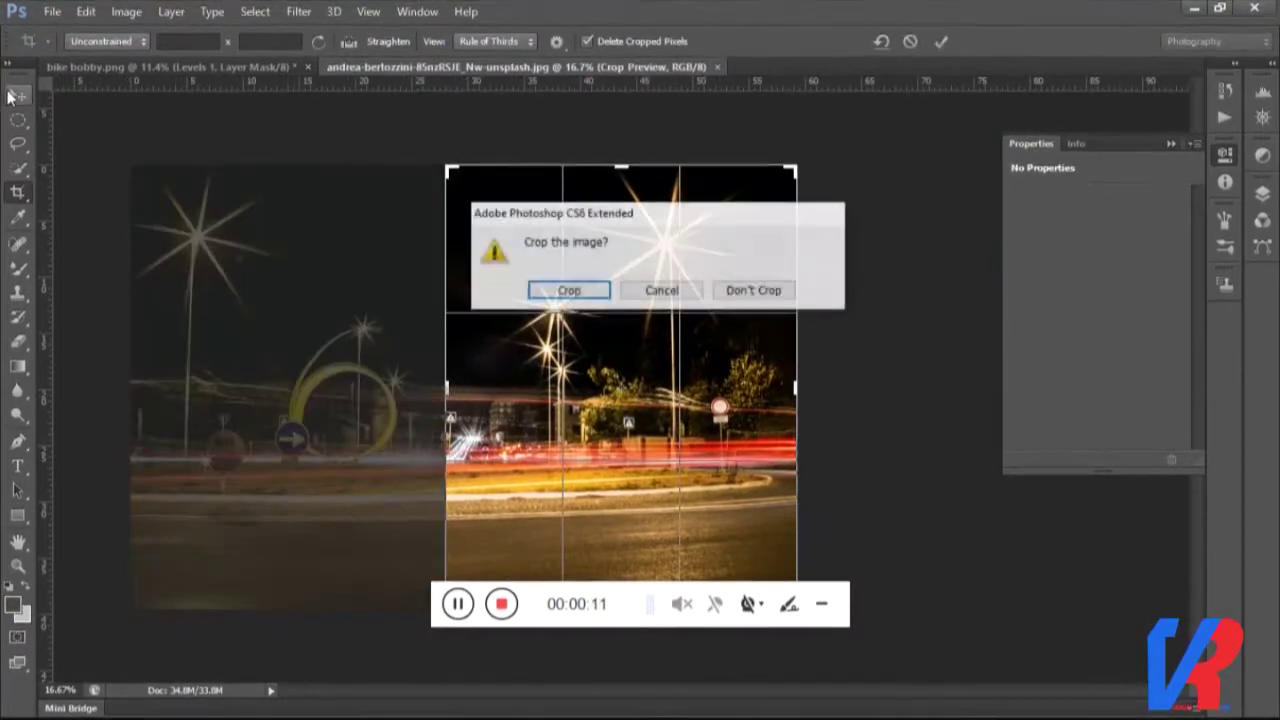
{"action": "left_click", "coordinate": [566, 289]}
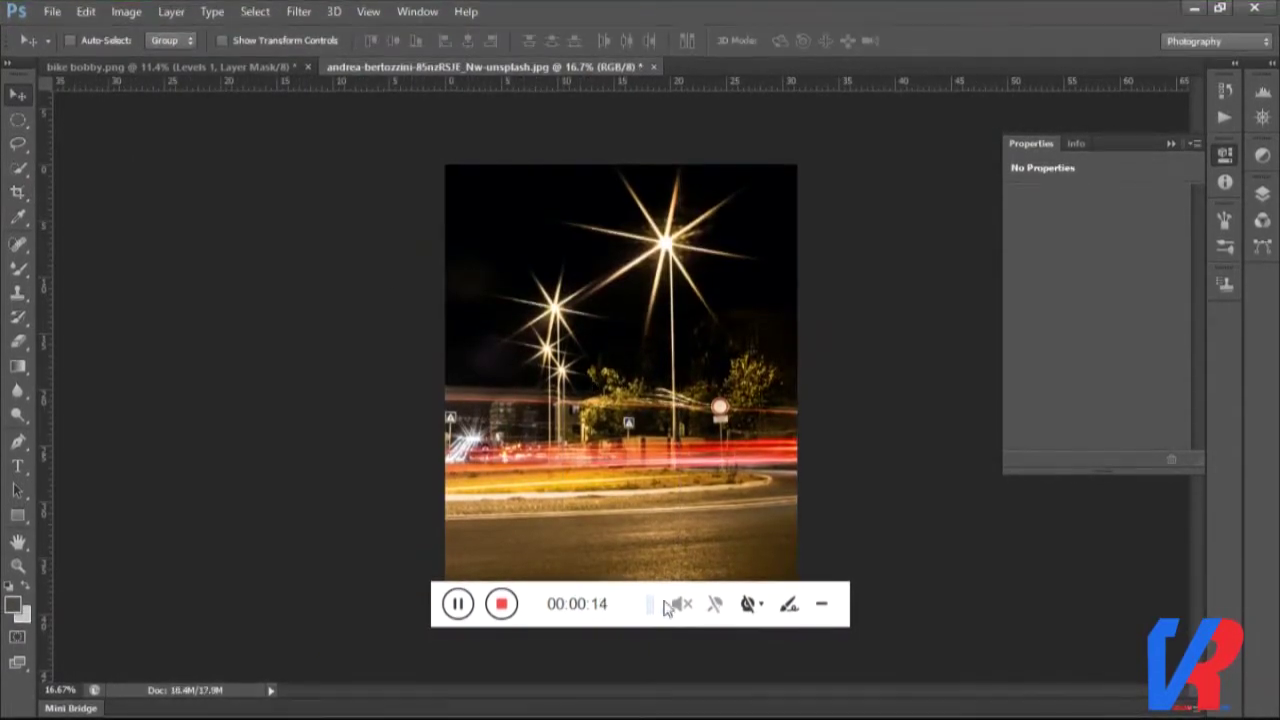
{"action": "left_click_drag", "start_coordinate": [650, 604], "coordinate": [637, 701]}
{"action": "left_click", "coordinate": [298, 11]}
Apply a Tilt-Shift blur, lowering and tilting the focus band toward the road.
{"action": "left_click", "coordinate": [298, 11]}
{"action": "mouse_move", "coordinate": [308, 201]}
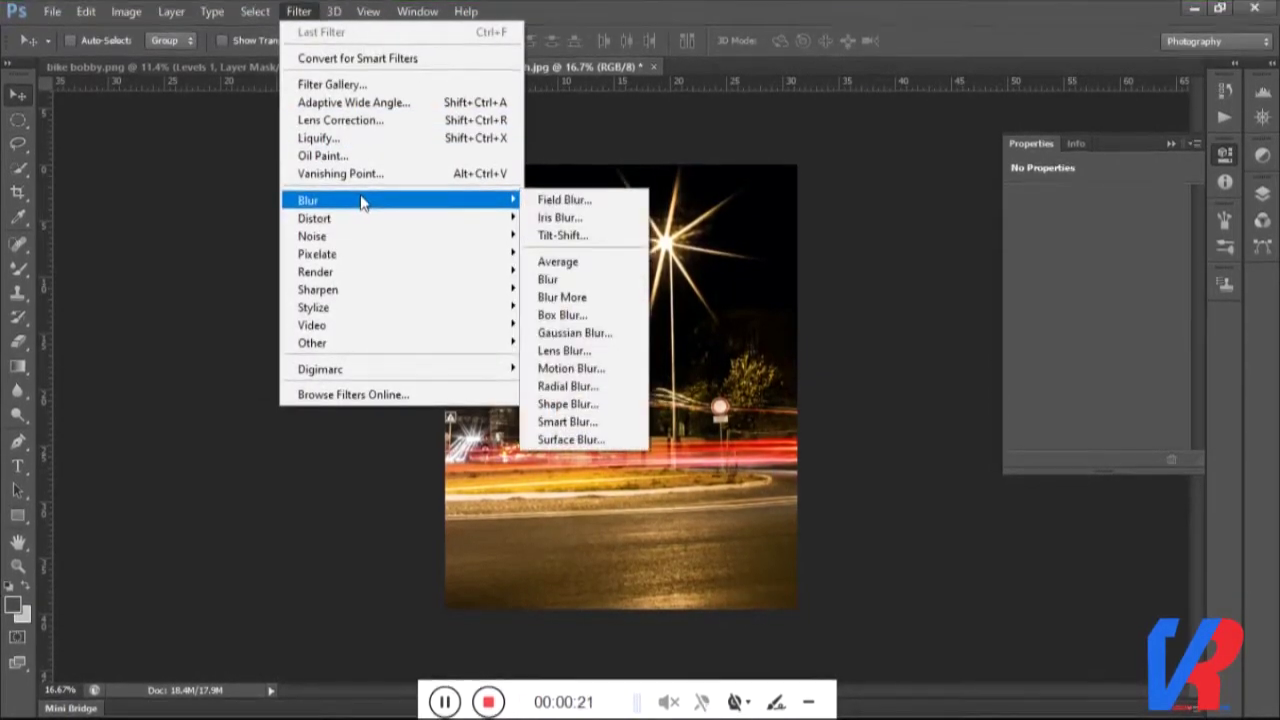
{"action": "left_click", "coordinate": [600, 200]}
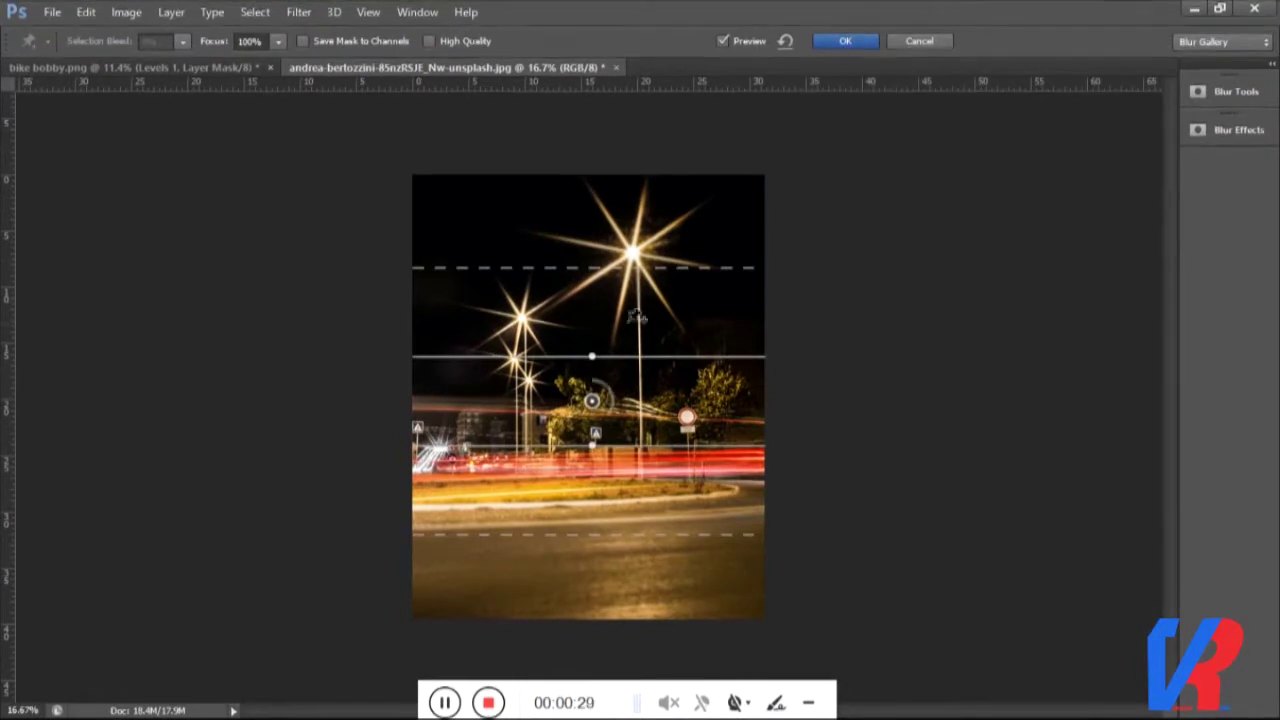
{"action": "left_click_drag", "start_coordinate": [615, 356], "coordinate": [615, 401]}
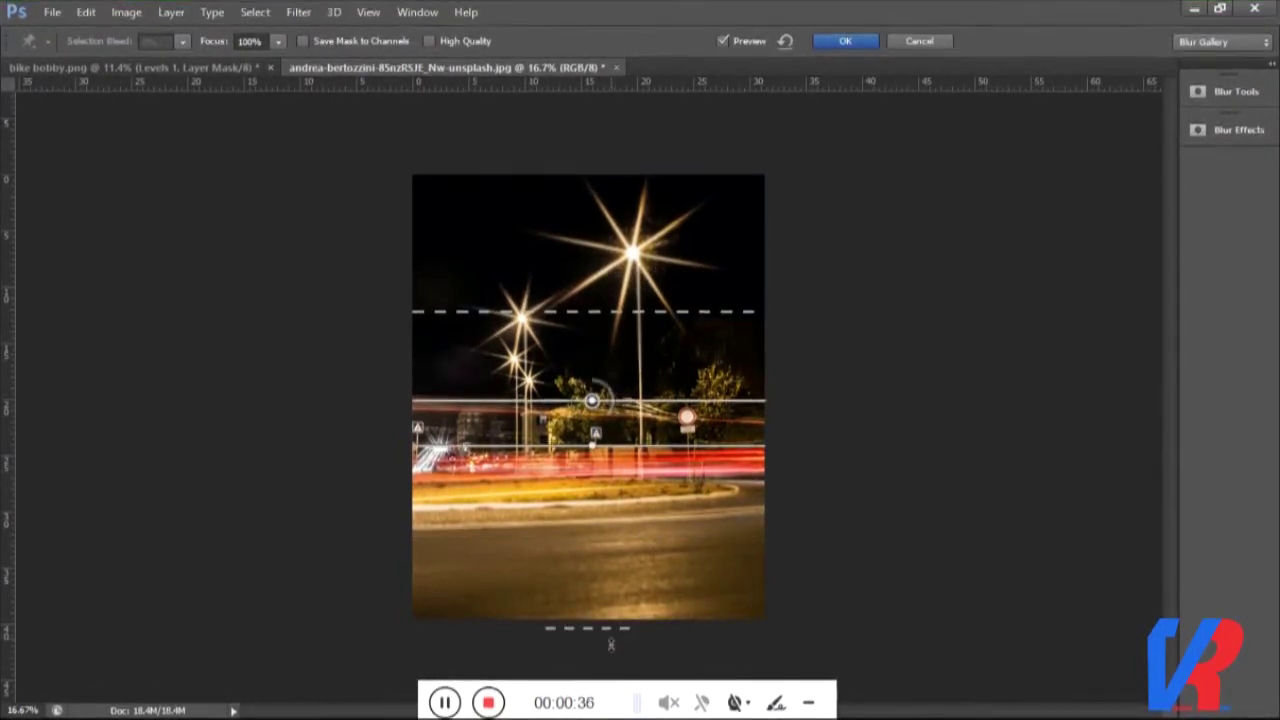
{"action": "left_click_drag", "start_coordinate": [650, 309], "coordinate": [650, 387]}
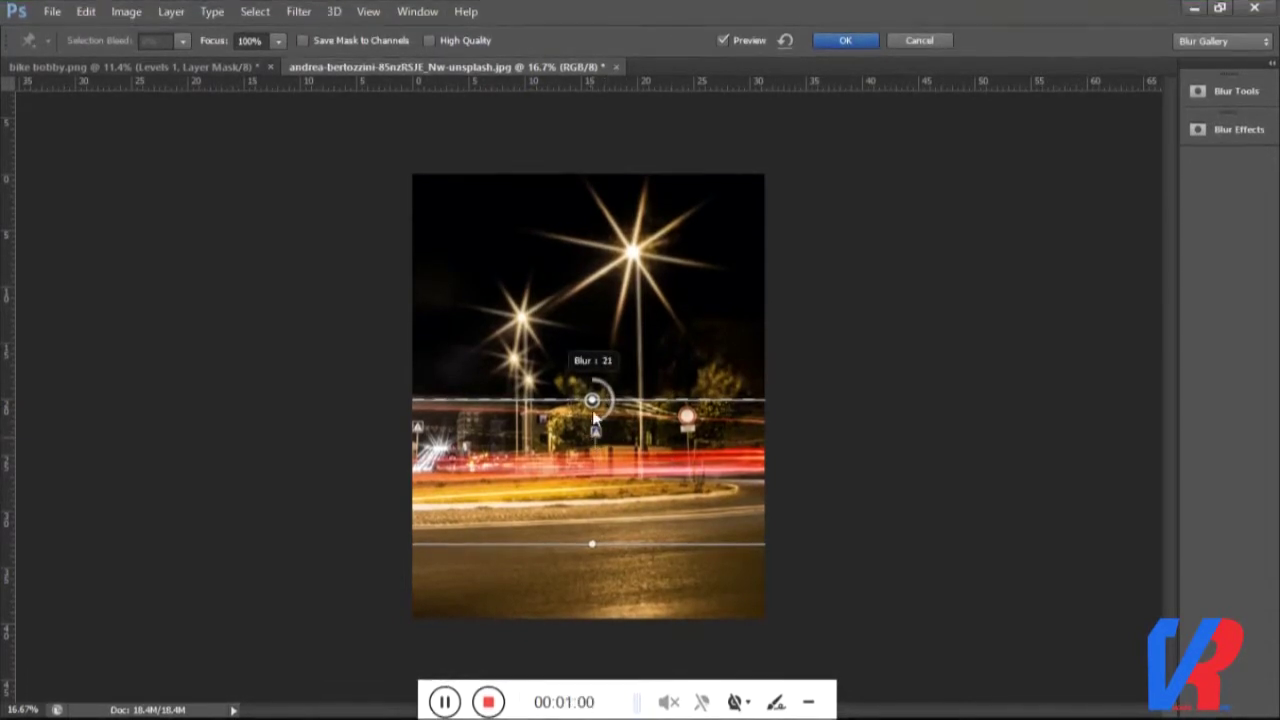
{"action": "left_click_drag", "start_coordinate": [593, 425], "coordinate": [592, 430]}
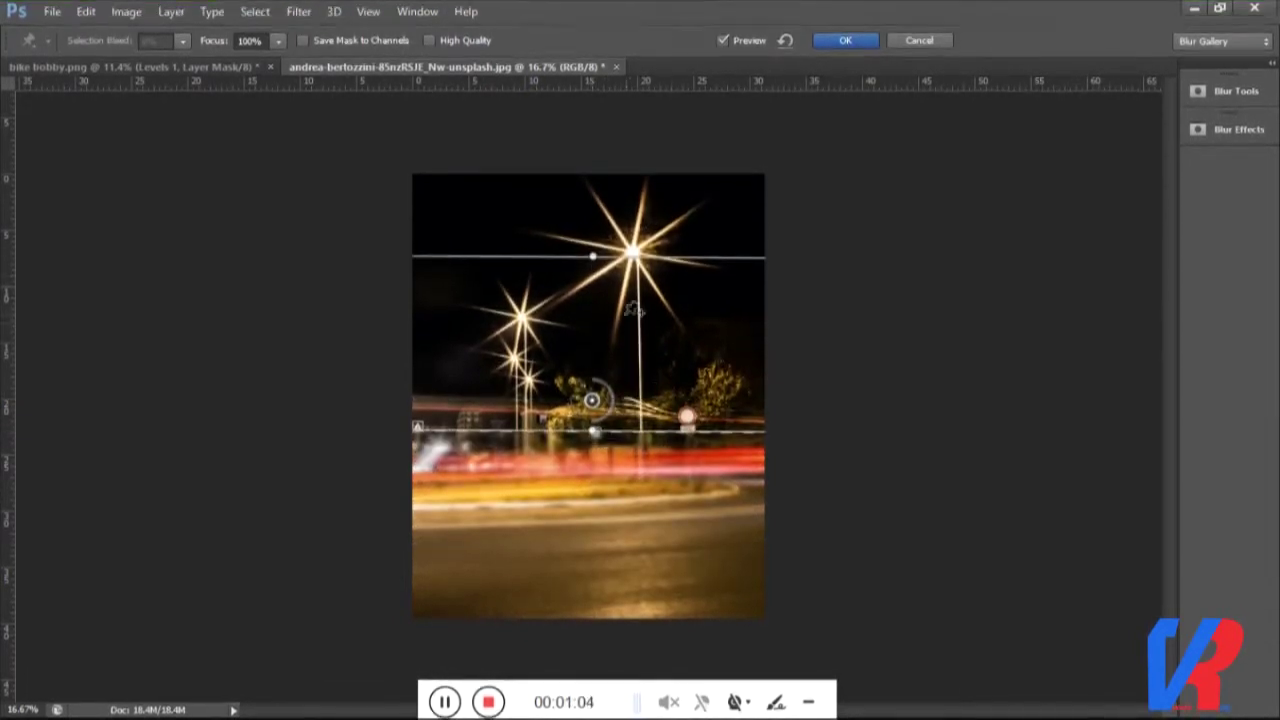
{"action": "left_click_drag", "start_coordinate": [594, 406], "coordinate": [587, 370]}
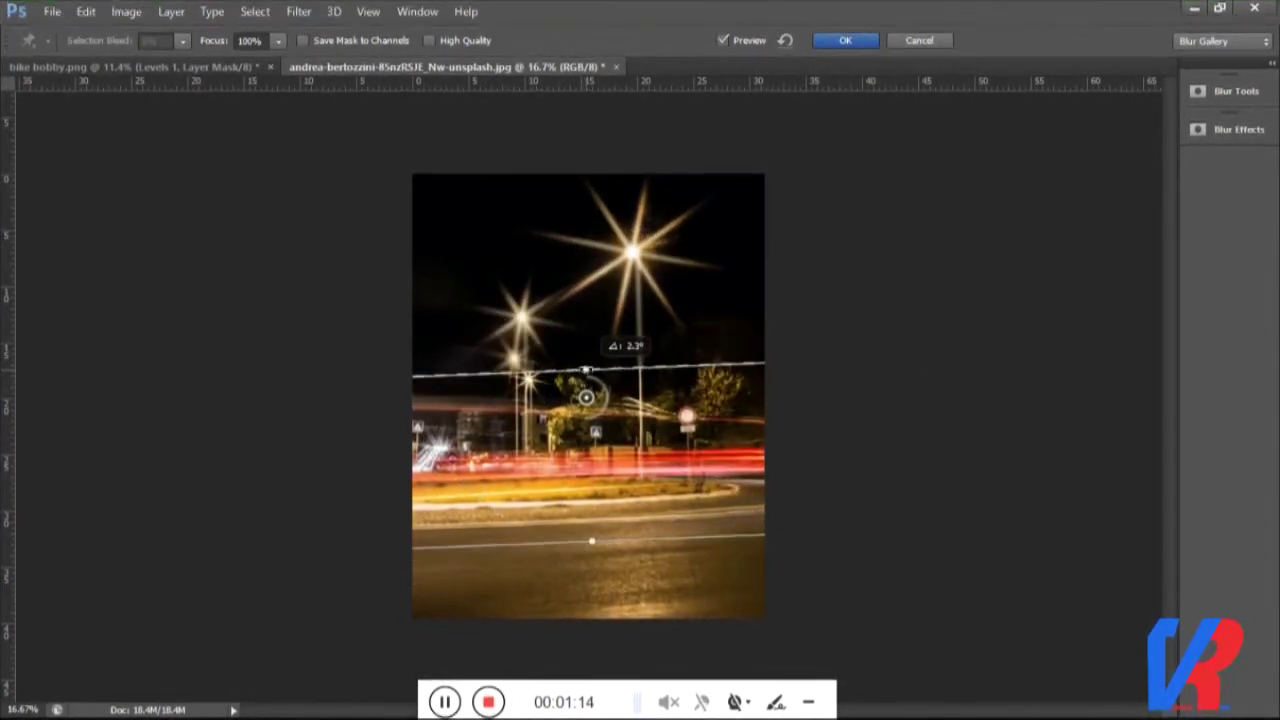
{"action": "left_click_drag", "start_coordinate": [597, 413], "coordinate": [600, 530]}
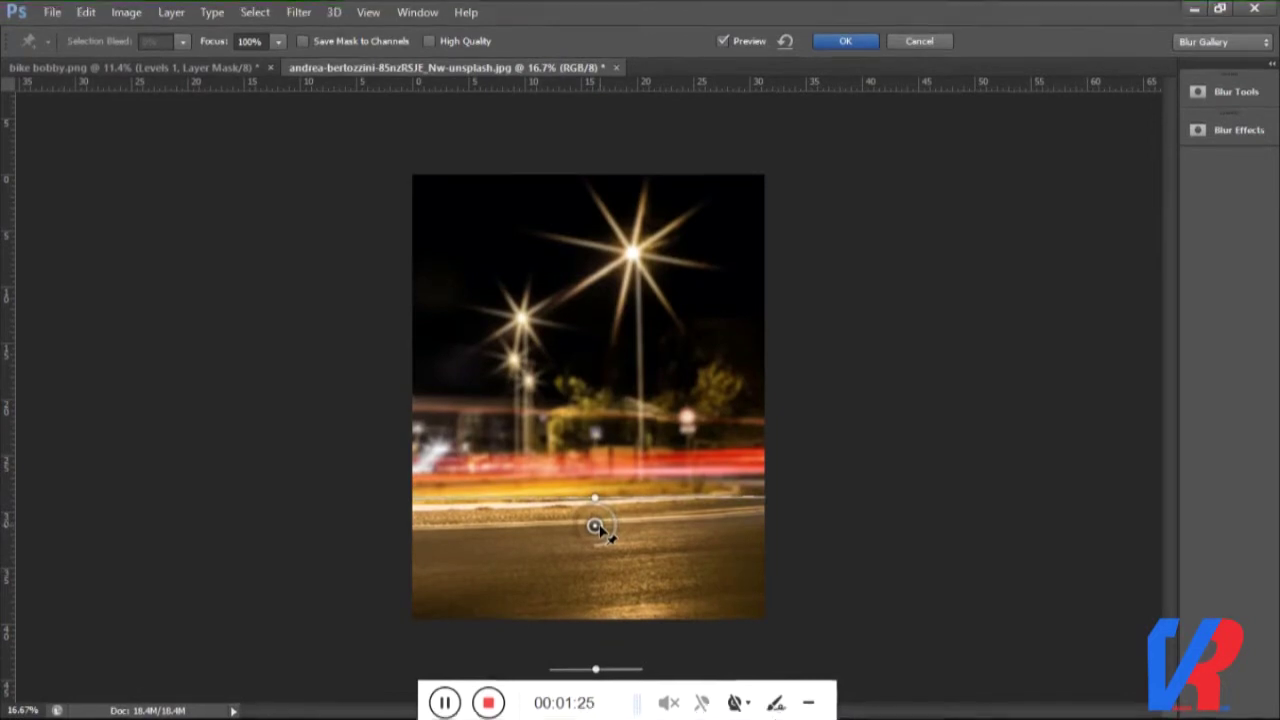
{"action": "left_click_drag", "start_coordinate": [600, 530], "coordinate": [578, 545]}
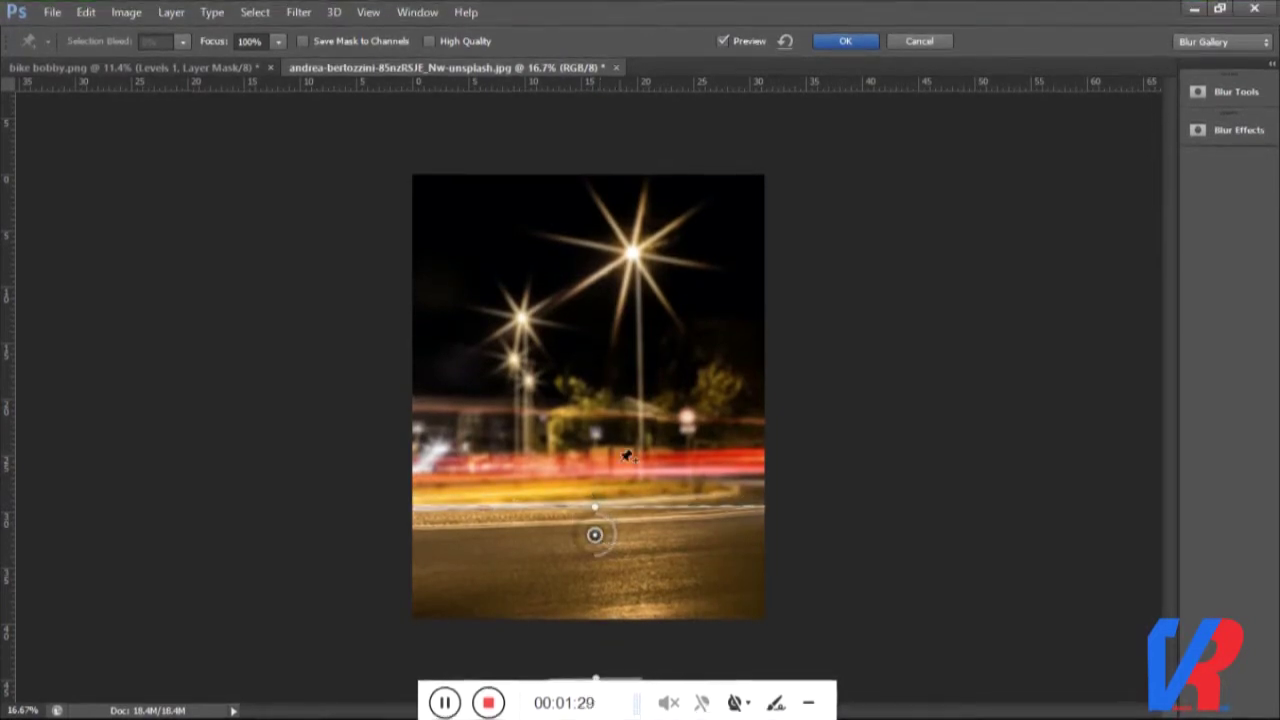
{"action": "left_click_drag", "start_coordinate": [593, 557], "coordinate": [585, 550]}
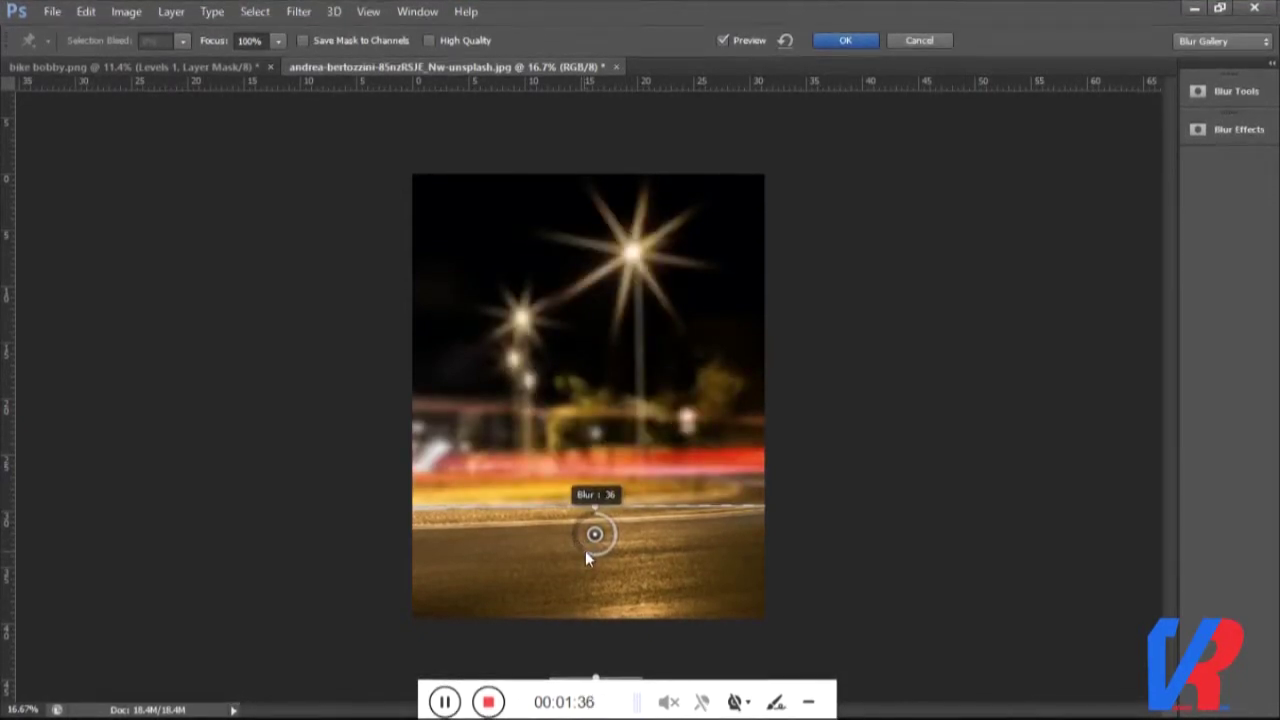
{"action": "left_click", "coordinate": [852, 38]}
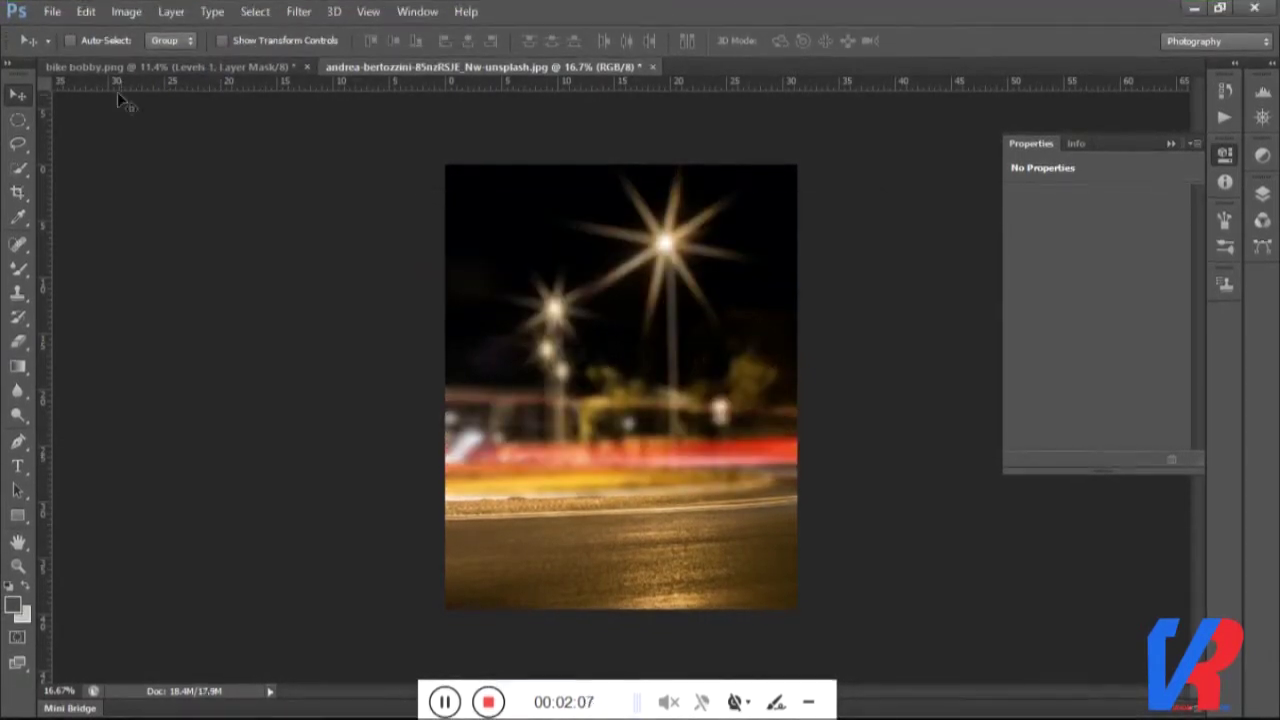
Bring the rider layer from bike bobby.png into the street photo and scale it onto the road.
{"action": "left_click", "coordinate": [170, 66]}
{"action": "mouse_move", "coordinate": [592, 345]}
{"action": "left_mouse_down"}
{"action": "mouse_move", "coordinate": [505, 71]}
{"action": "mouse_move", "coordinate": [603, 495]}
{"action": "left_mouse_up"}
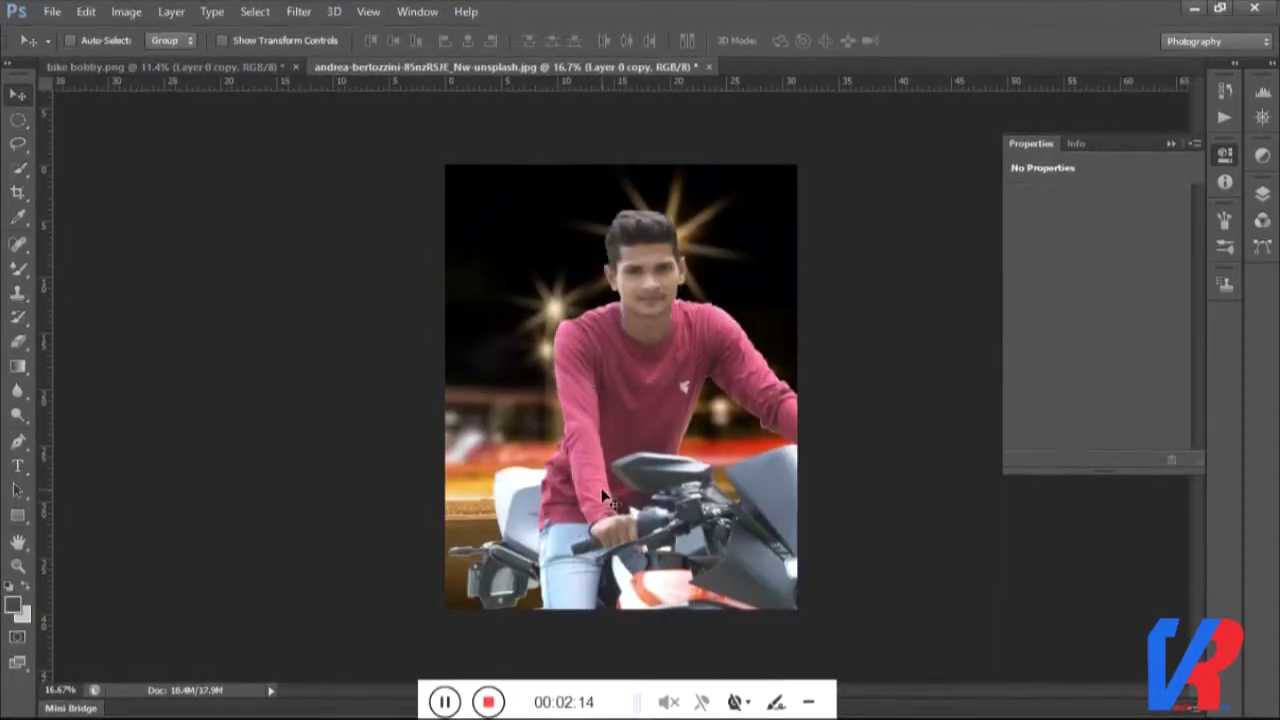
{"action": "key", "text": "ctrl+t"}
{"action": "mouse_move", "coordinate": [444, 206]}
{"action": "left_mouse_down"}
{"action": "mouse_move", "coordinate": [645, 472]}
{"action": "mouse_move", "coordinate": [595, 422]}
{"action": "left_mouse_up"}
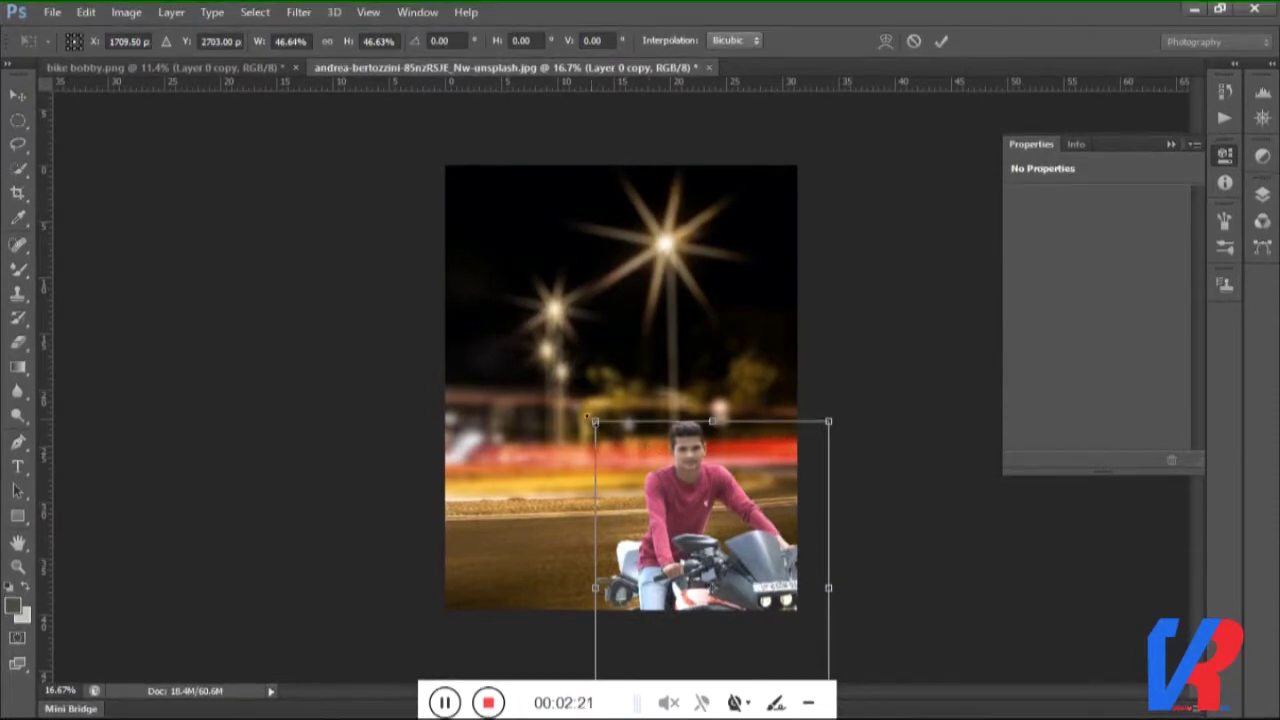
{"action": "left_click_drag", "start_coordinate": [595, 421], "coordinate": [677, 531]}
{"action": "left_click_drag", "start_coordinate": [749, 566], "coordinate": [645, 399]}
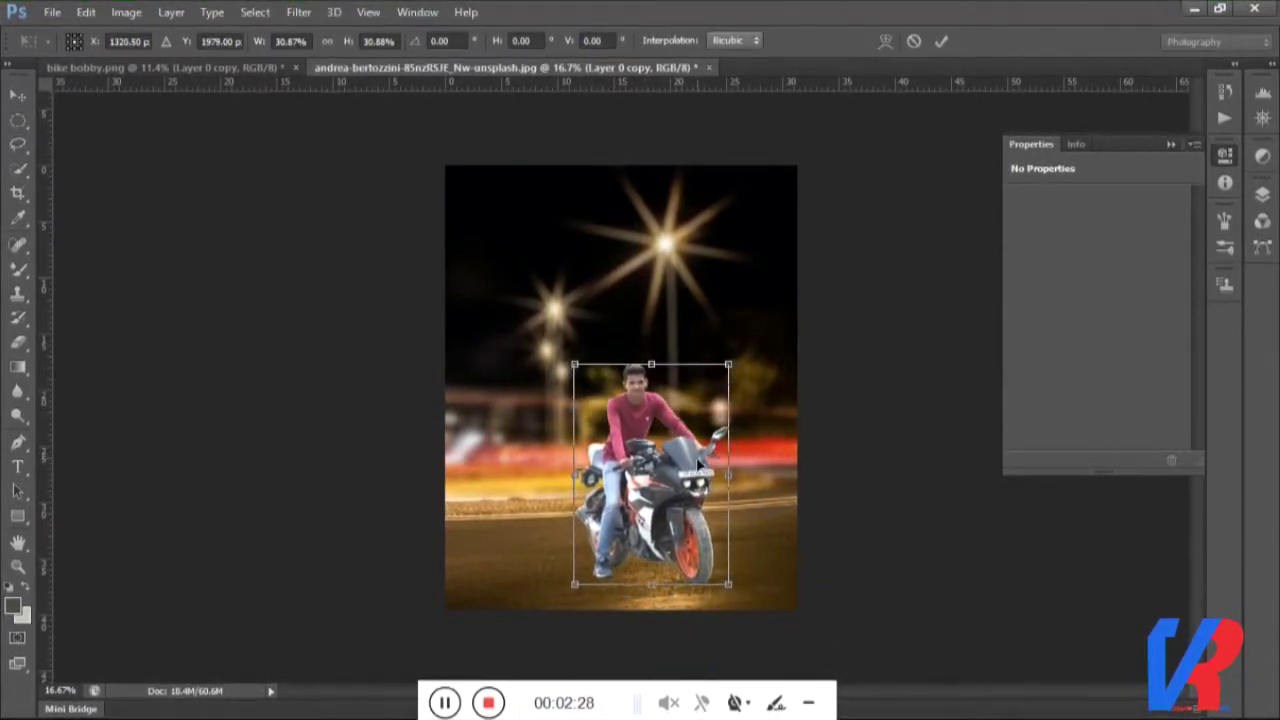
{"action": "key", "text": "Return"}
Refine the rider to about 125% size, placed lower centre on the road.
{"action": "left_click_drag", "start_coordinate": [688, 490], "coordinate": [655, 487]}
{"action": "key", "text": "ctrl+t"}
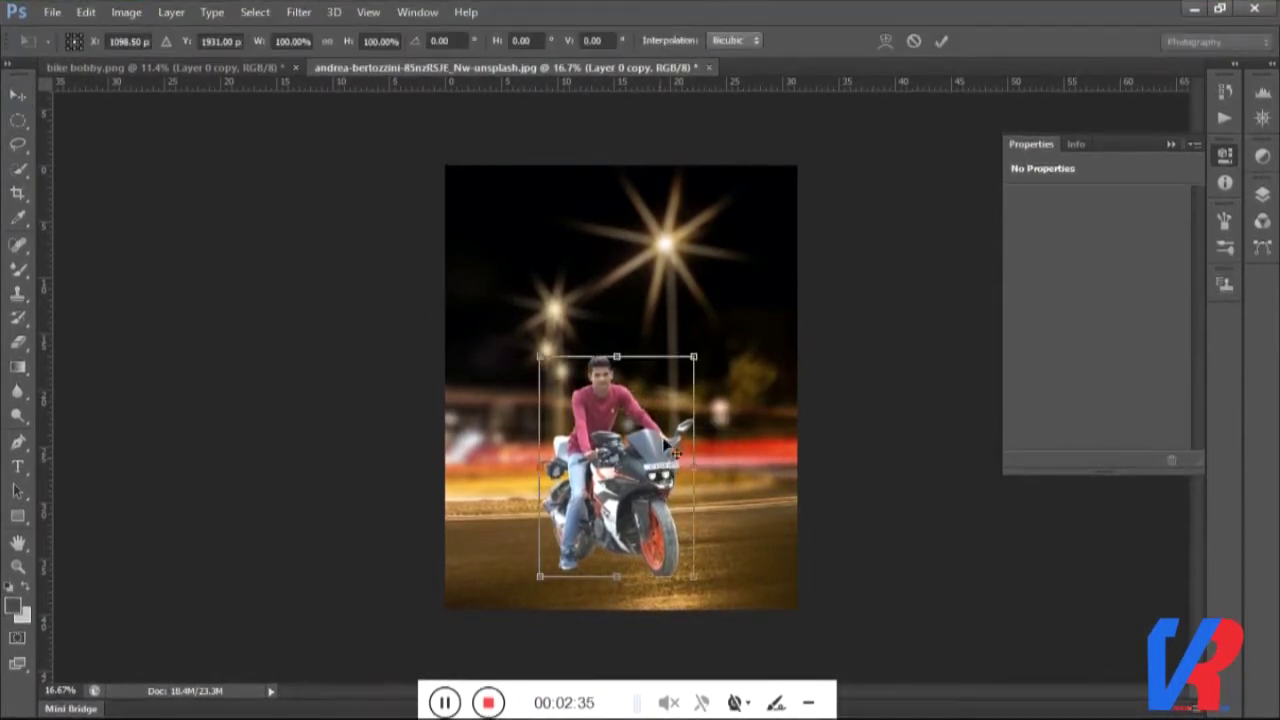
{"action": "left_click_drag", "start_coordinate": [694, 577], "coordinate": [716, 611]}
{"action": "left_click_drag", "start_coordinate": [670, 532], "coordinate": [658, 505]}
{"action": "mouse_move", "coordinate": [706, 594]}
{"action": "left_mouse_down"}
{"action": "mouse_move", "coordinate": [719, 604]}
{"action": "mouse_move", "coordinate": [648, 538]}
{"action": "mouse_move", "coordinate": [649, 556]}
{"action": "left_mouse_up"}
{"action": "key", "text": "Return"}
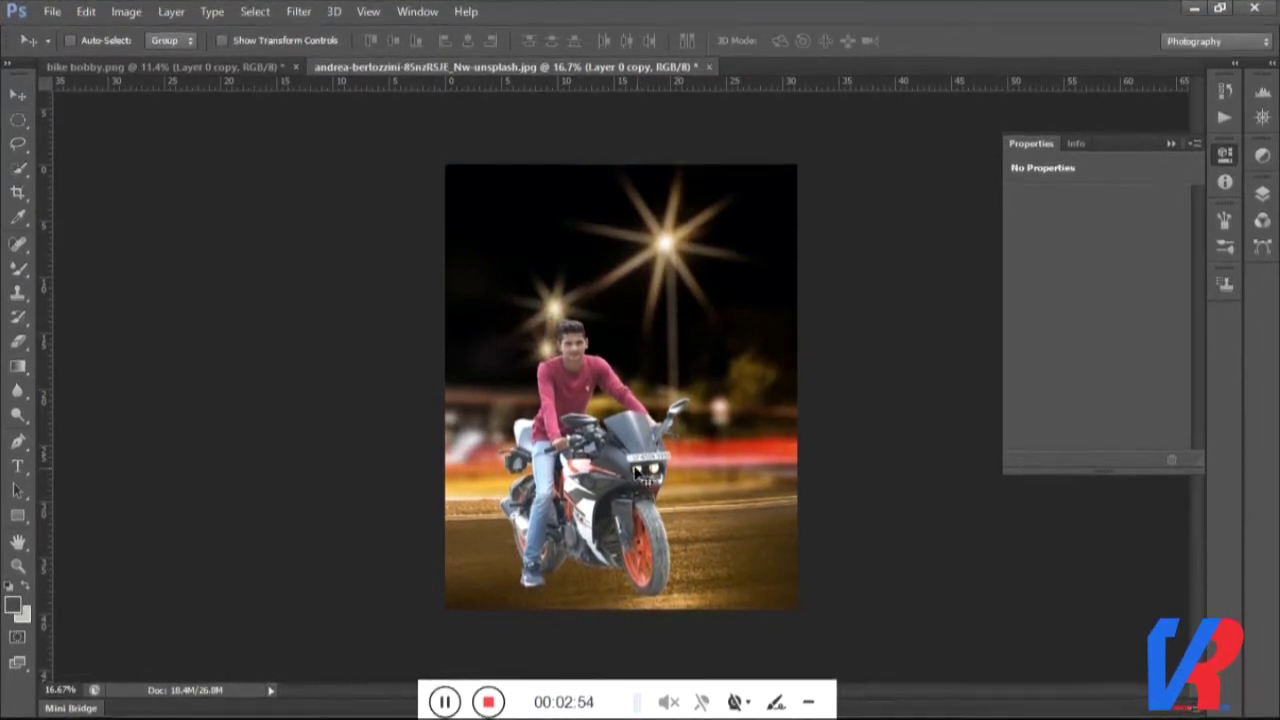
{"action": "key", "text": "ctrl+t"}
{"action": "left_click_drag", "start_coordinate": [502, 319], "coordinate": [510, 334]}
{"action": "key", "text": "Return"}
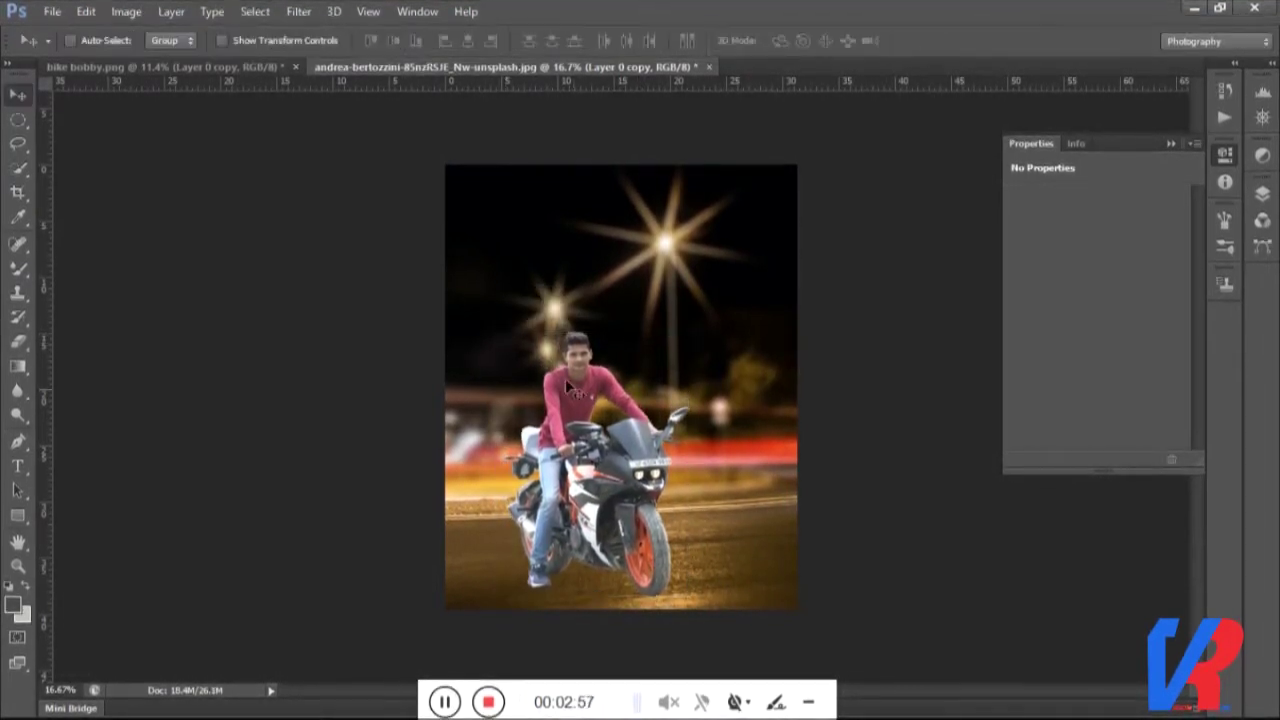
{"action": "scroll", "coordinate": [546, 437], "scroll_direction": "up", "scroll_amount": 2}
{"action": "scroll", "coordinate": [540, 470], "scroll_direction": "up", "scroll_amount": 1}
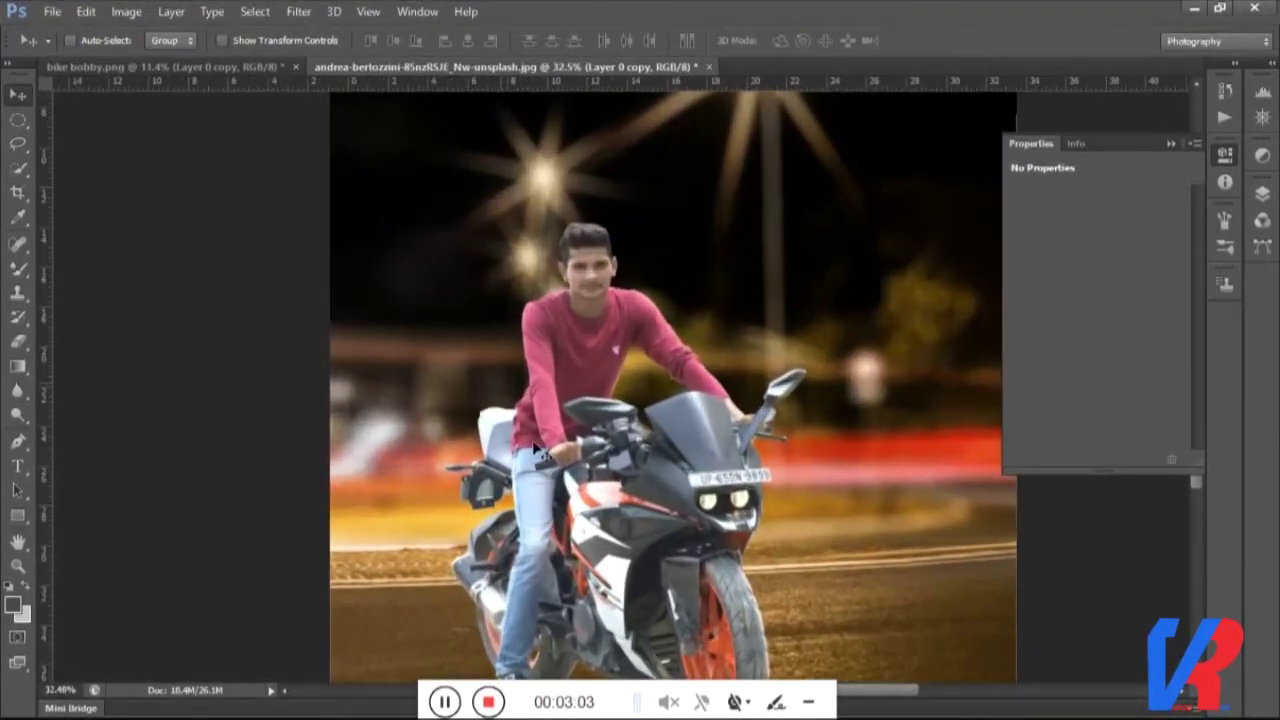
Quick-select the rider's arm, leg, seat, the bike fairing and the shoe.
{"action": "left_click", "coordinate": [1263, 194]}
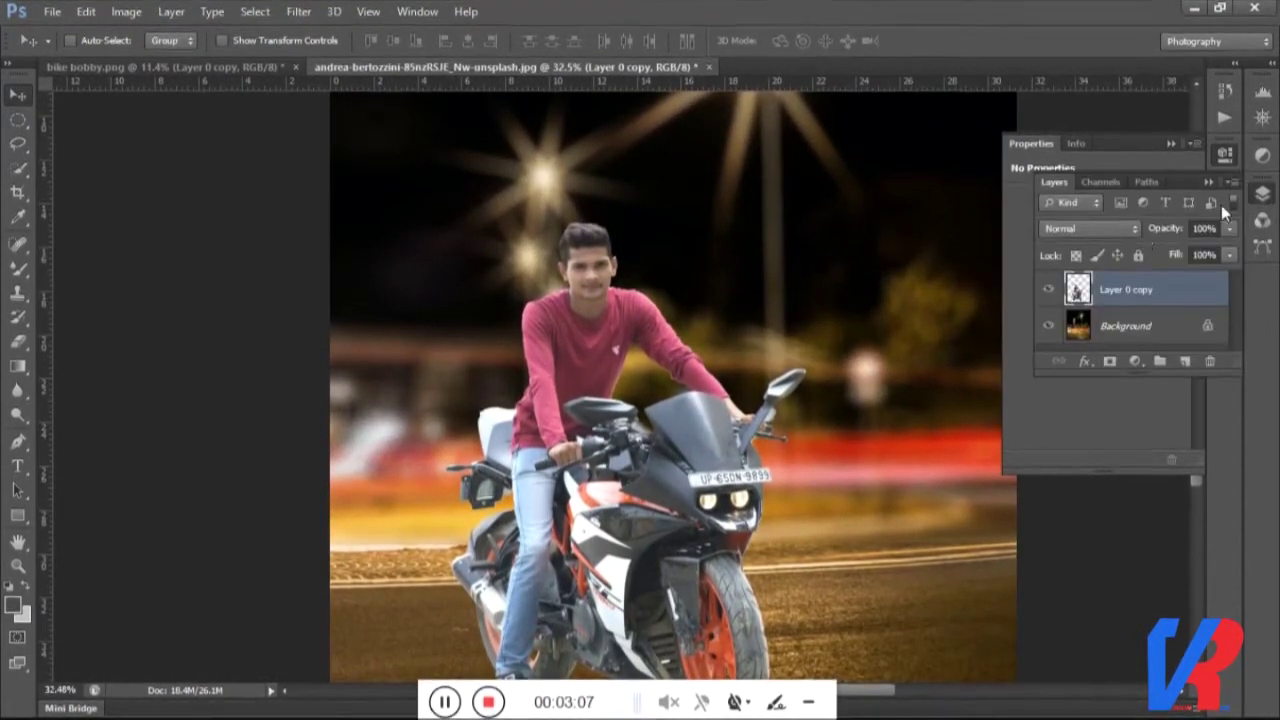
{"action": "left_click", "coordinate": [16, 172]}
{"action": "left_click_drag", "start_coordinate": [535, 330], "coordinate": [535, 540]}
{"action": "left_click_drag", "start_coordinate": [505, 645], "coordinate": [530, 430]}
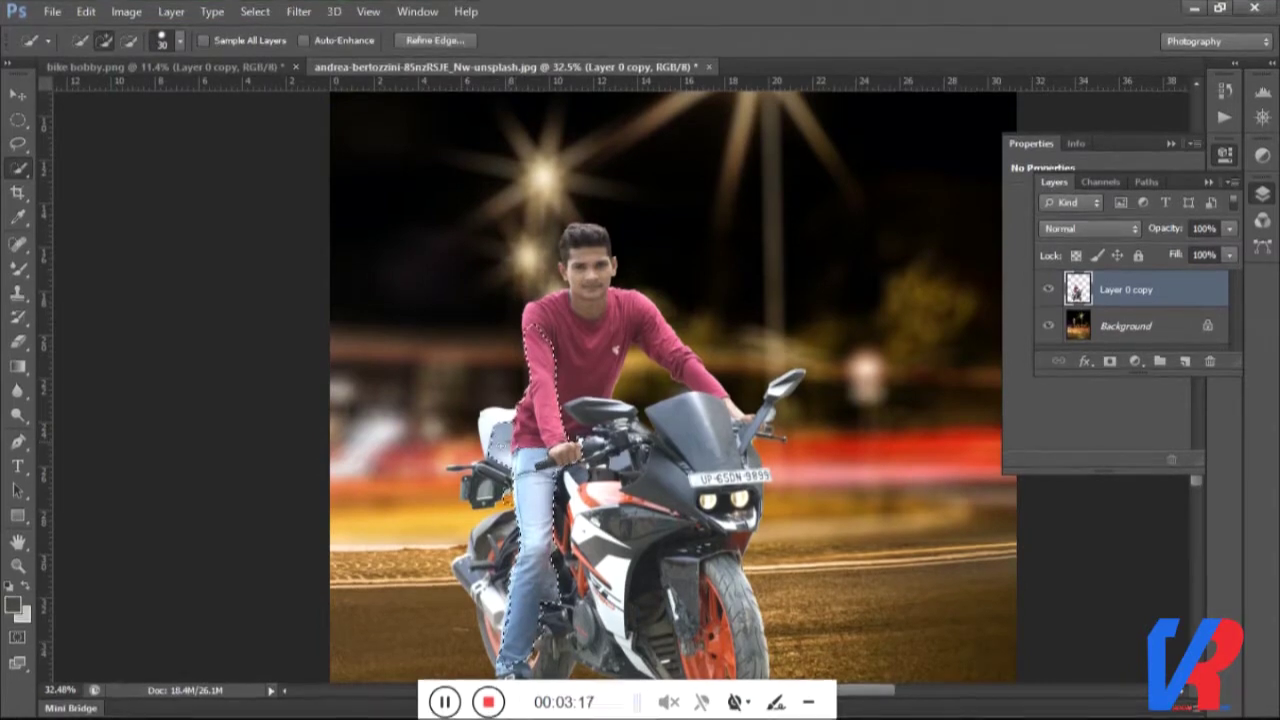
{"action": "scroll", "coordinate": [673, 385], "scroll_direction": "down", "scroll_amount": 2}
{"action": "scroll", "coordinate": [673, 385], "scroll_direction": "down", "scroll_amount": 2}
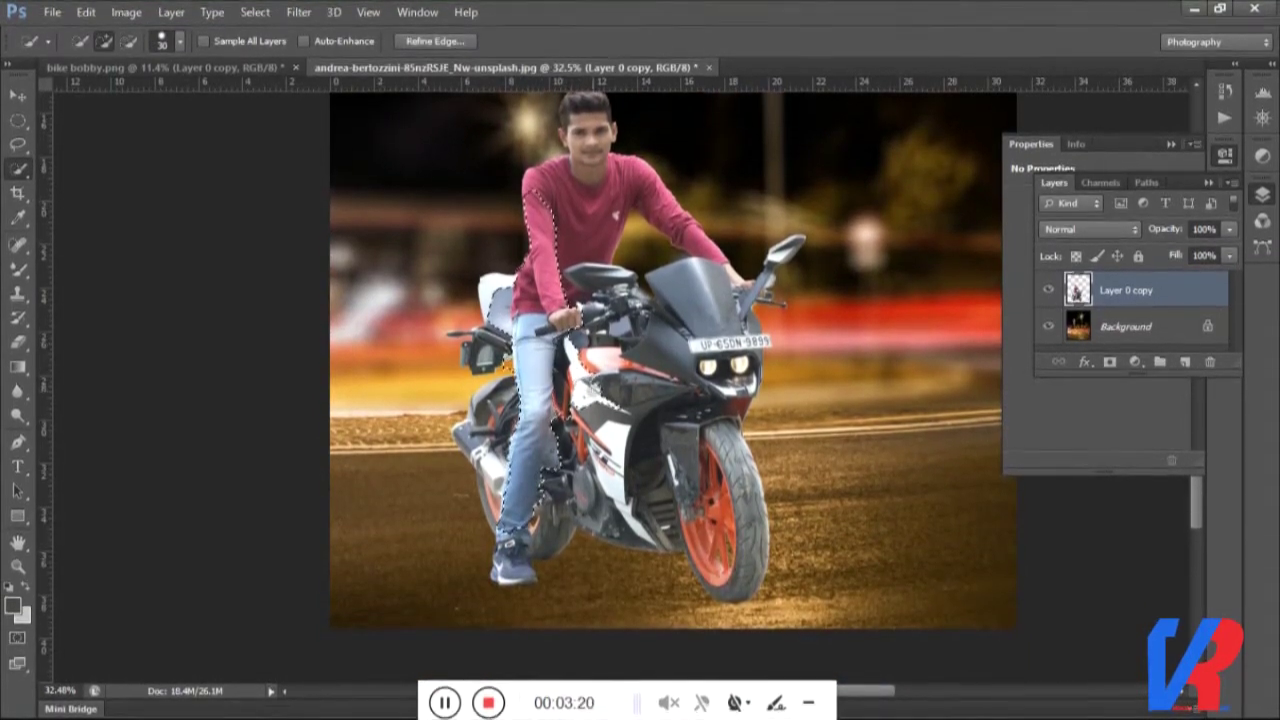
{"action": "left_click_drag", "start_coordinate": [600, 410], "coordinate": [505, 548]}
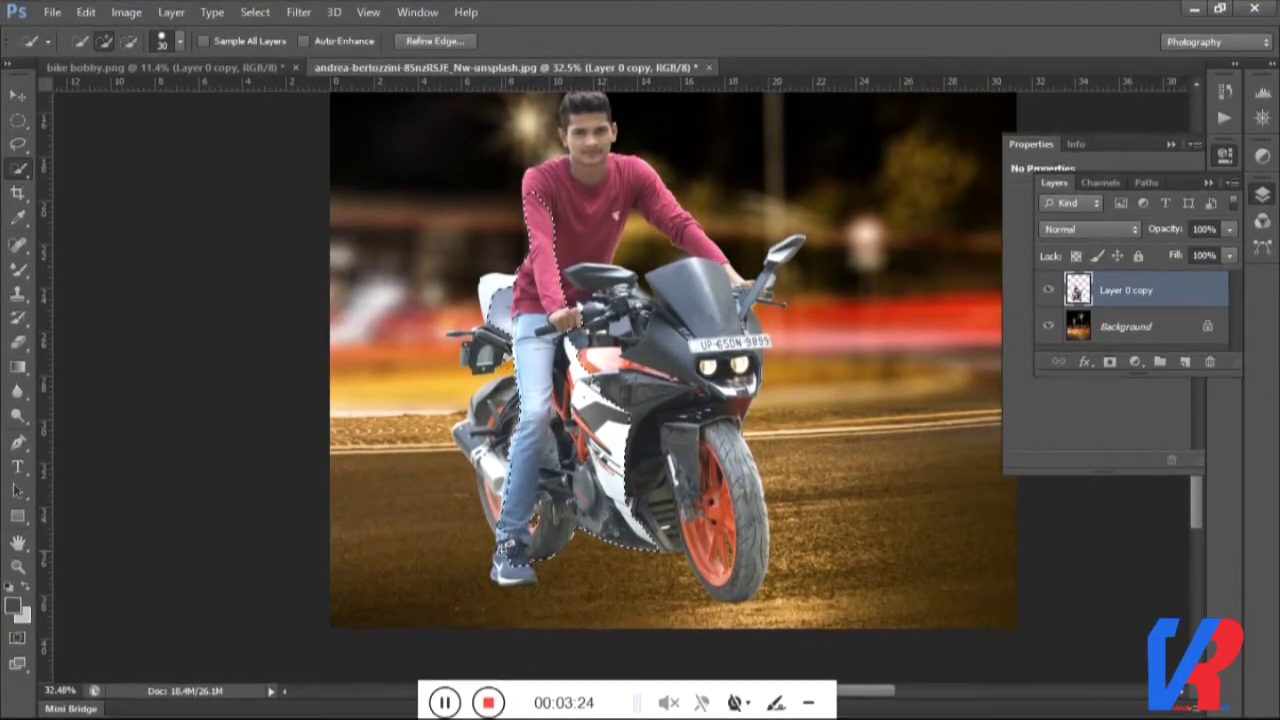
{"action": "left_click", "coordinate": [508, 572]}
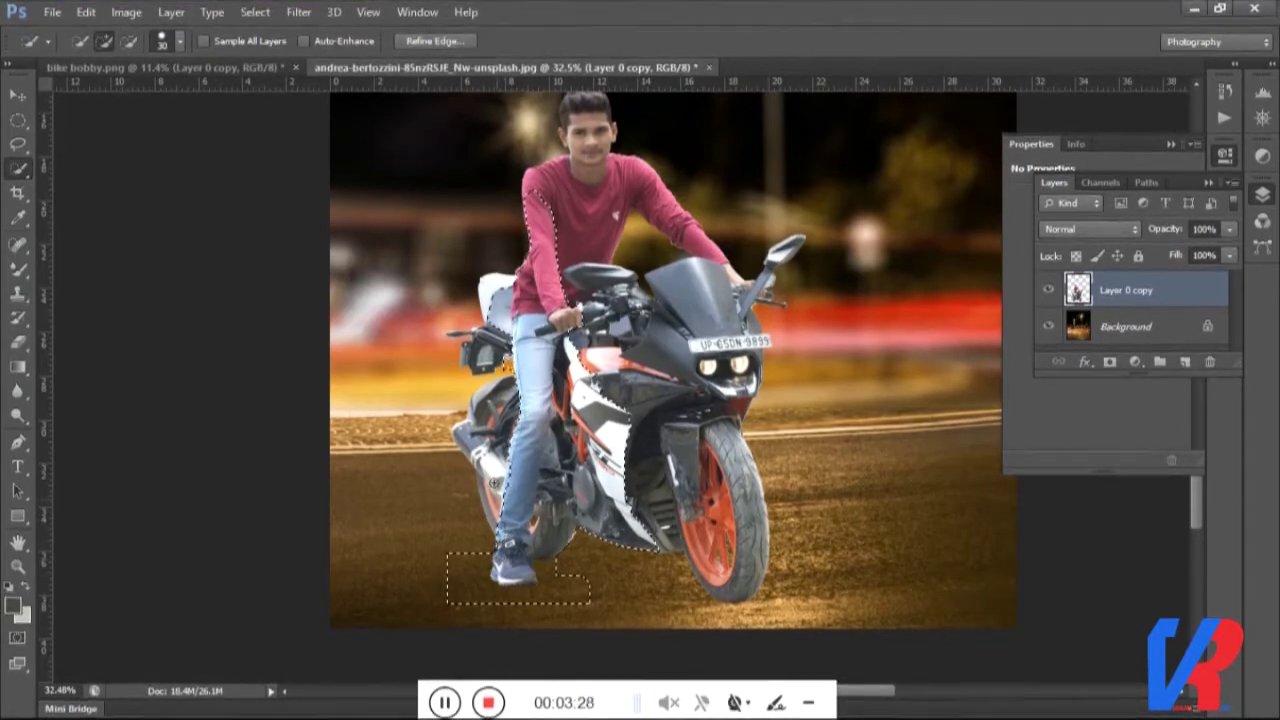
{"action": "left_click", "coordinate": [560, 590], "text": "alt"}
{"action": "key", "text": "ctrl+z"}
Extend the selection over the front fairing, the wheel and the rider's shirt.
{"action": "left_click_drag", "start_coordinate": [676, 464], "coordinate": [684, 286]}
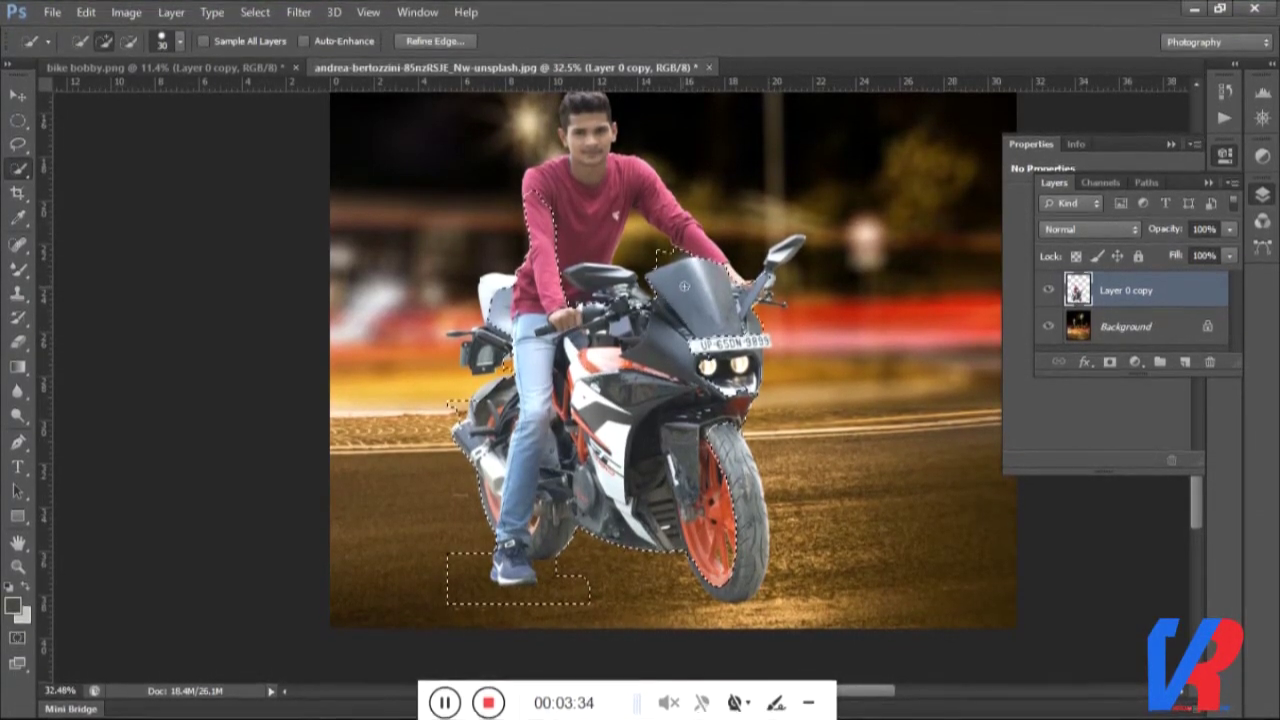
{"action": "scroll", "coordinate": [700, 580], "scroll_direction": "down", "scroll_amount": 2}
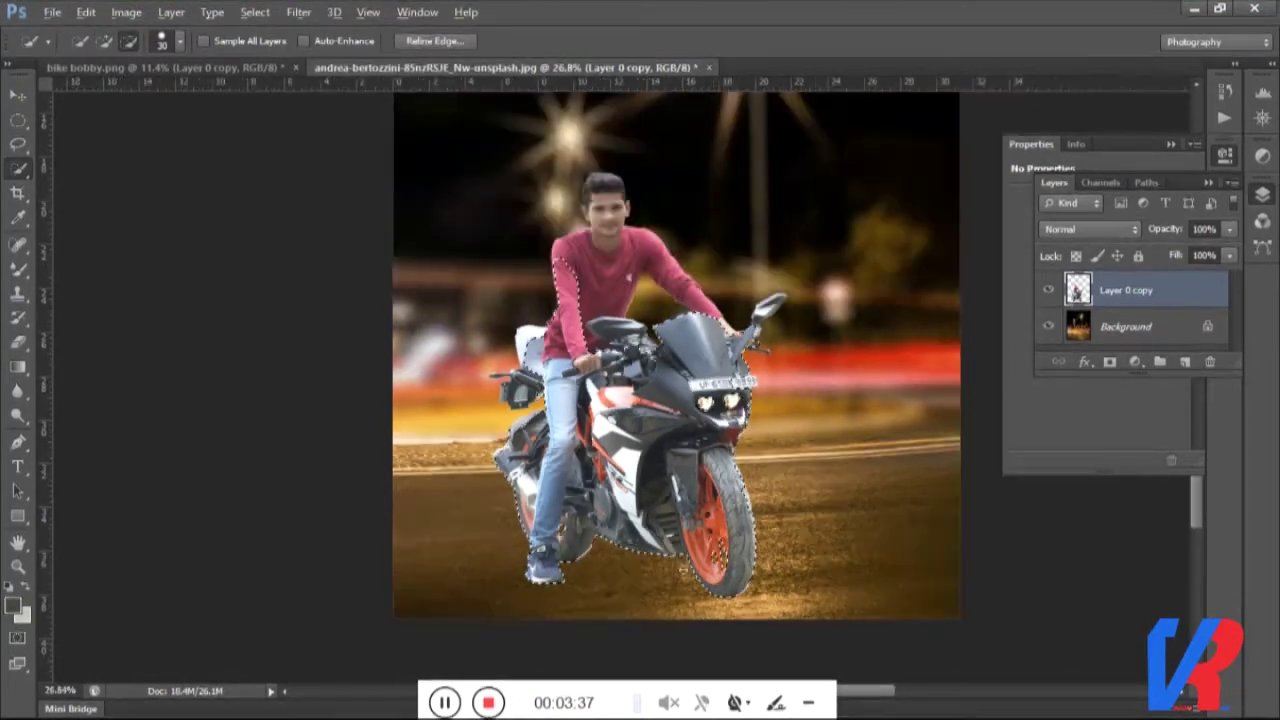
{"action": "scroll", "coordinate": [603, 330], "scroll_direction": "down", "scroll_amount": 1}
{"action": "scroll", "coordinate": [601, 337], "scroll_direction": "up", "scroll_amount": 2}
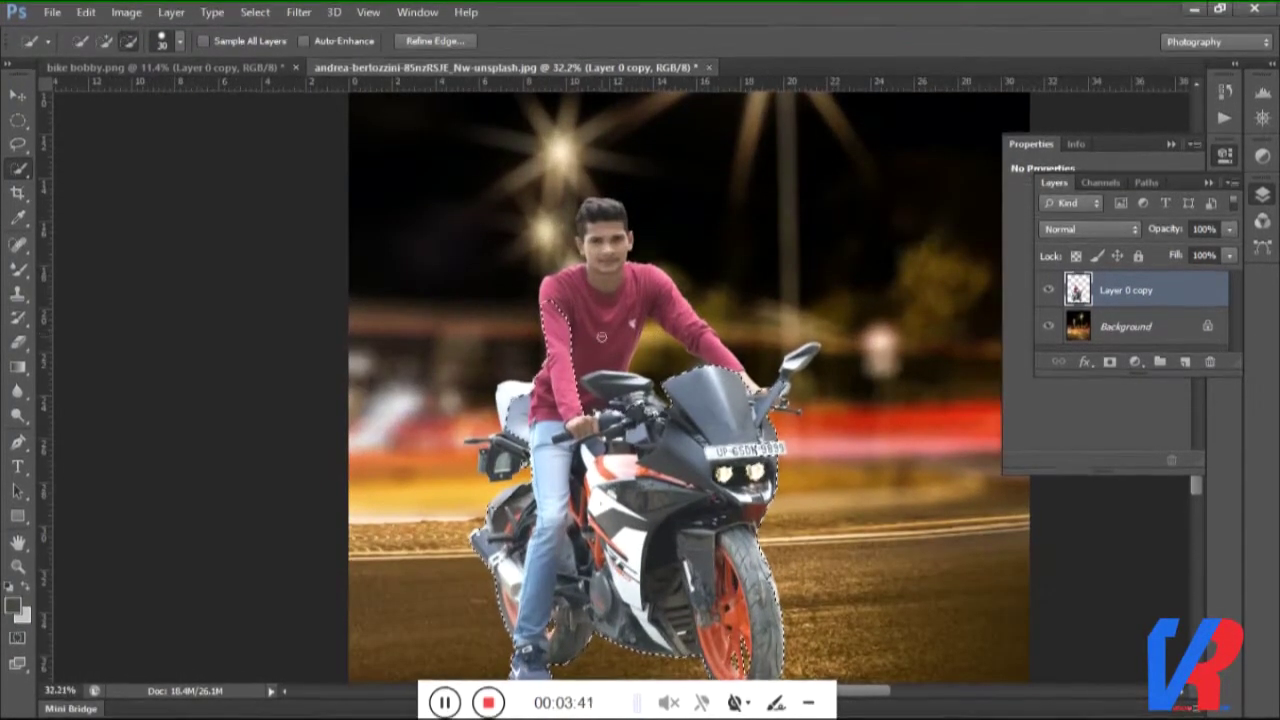
{"action": "mouse_move", "coordinate": [552, 316]}
{"action": "left_mouse_down"}
{"action": "mouse_move", "coordinate": [607, 347]}
{"action": "mouse_move", "coordinate": [690, 320]}
{"action": "left_mouse_up"}
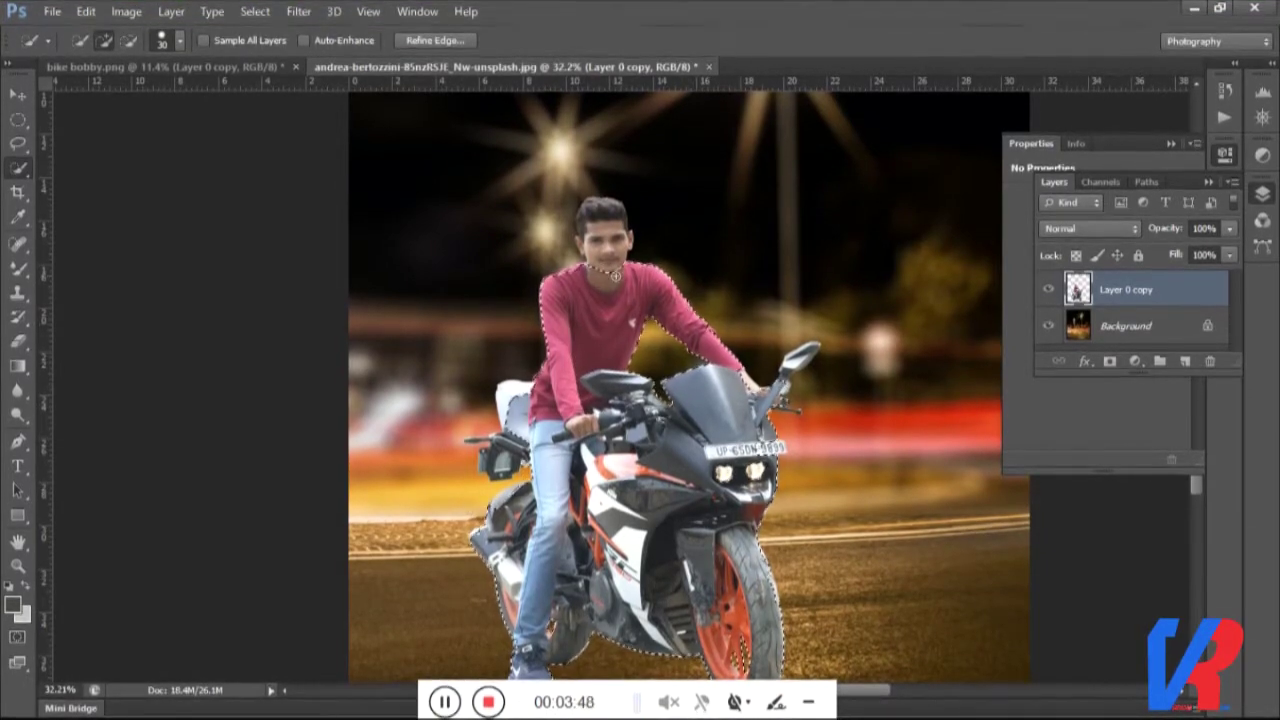
{"action": "scroll", "coordinate": [688, 412], "scroll_direction": "up", "scroll_amount": 1}
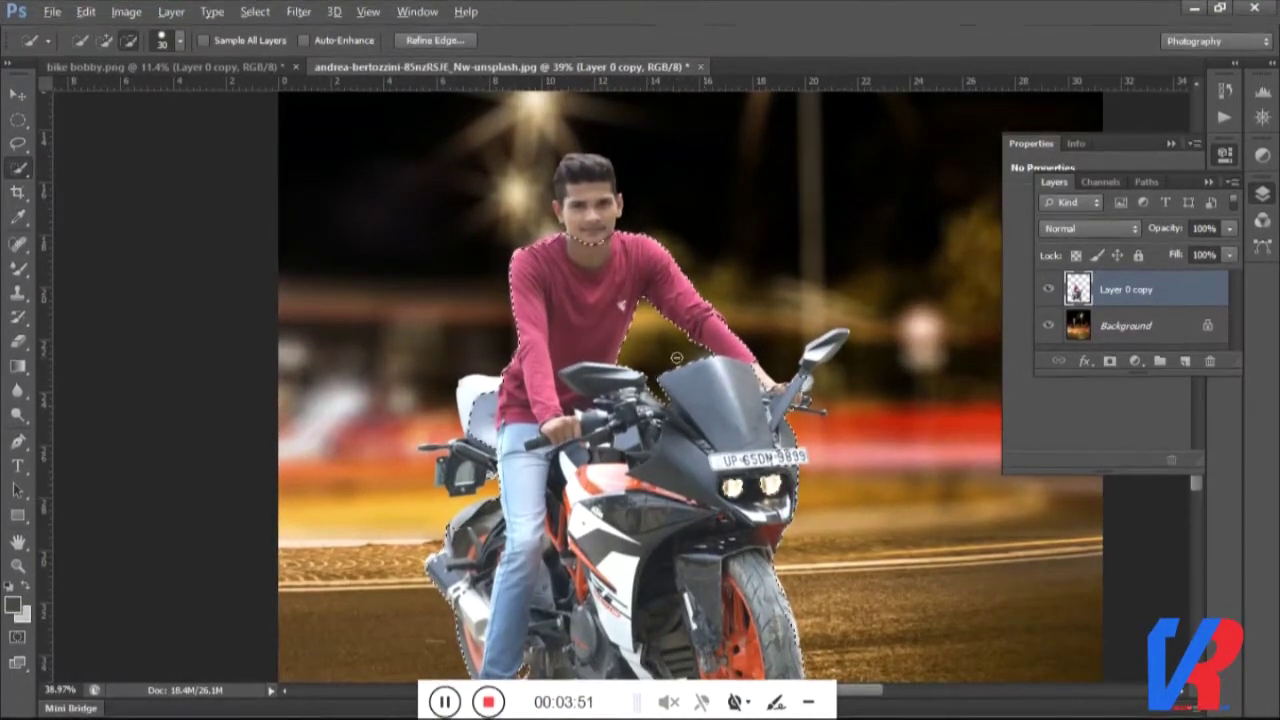
{"action": "left_click_drag", "start_coordinate": [806, 399], "coordinate": [815, 347]}
{"action": "key", "text": "ctrl+z"}
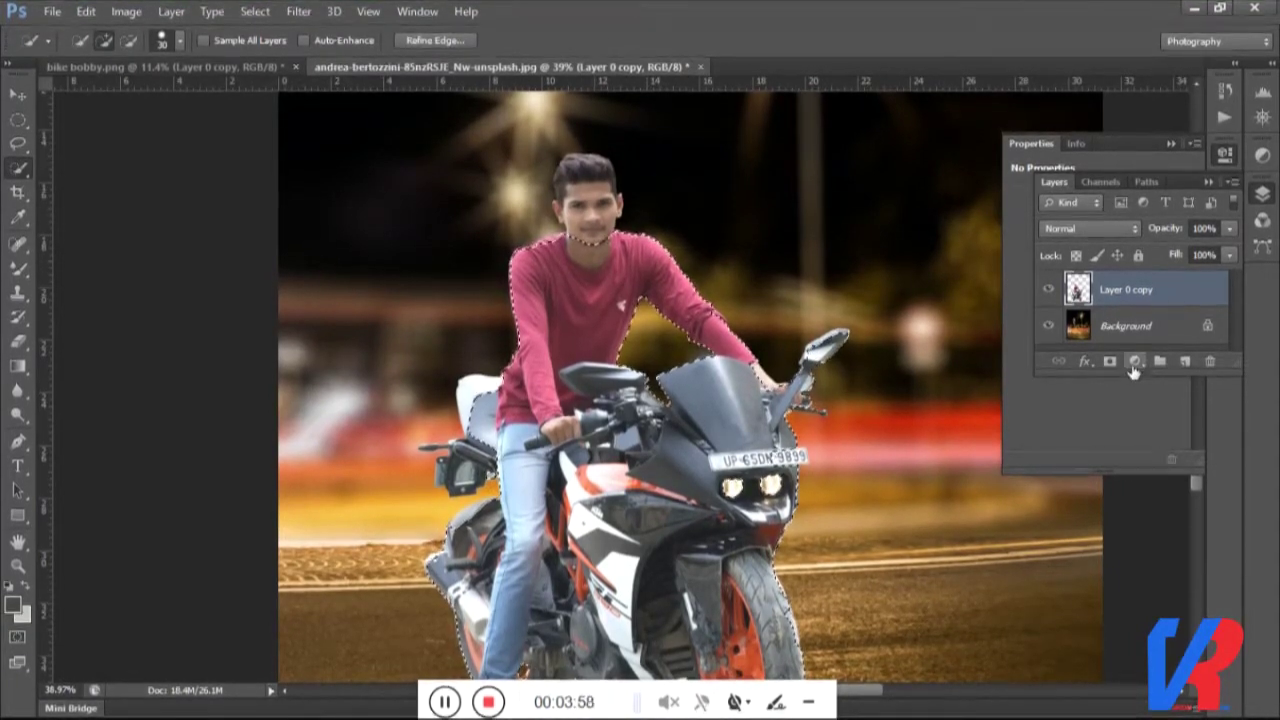
{"action": "left_click", "coordinate": [1133, 362]}
Try a Levels adjustment on the selected rider, then undo it.
{"action": "left_click", "coordinate": [1005, 407]}
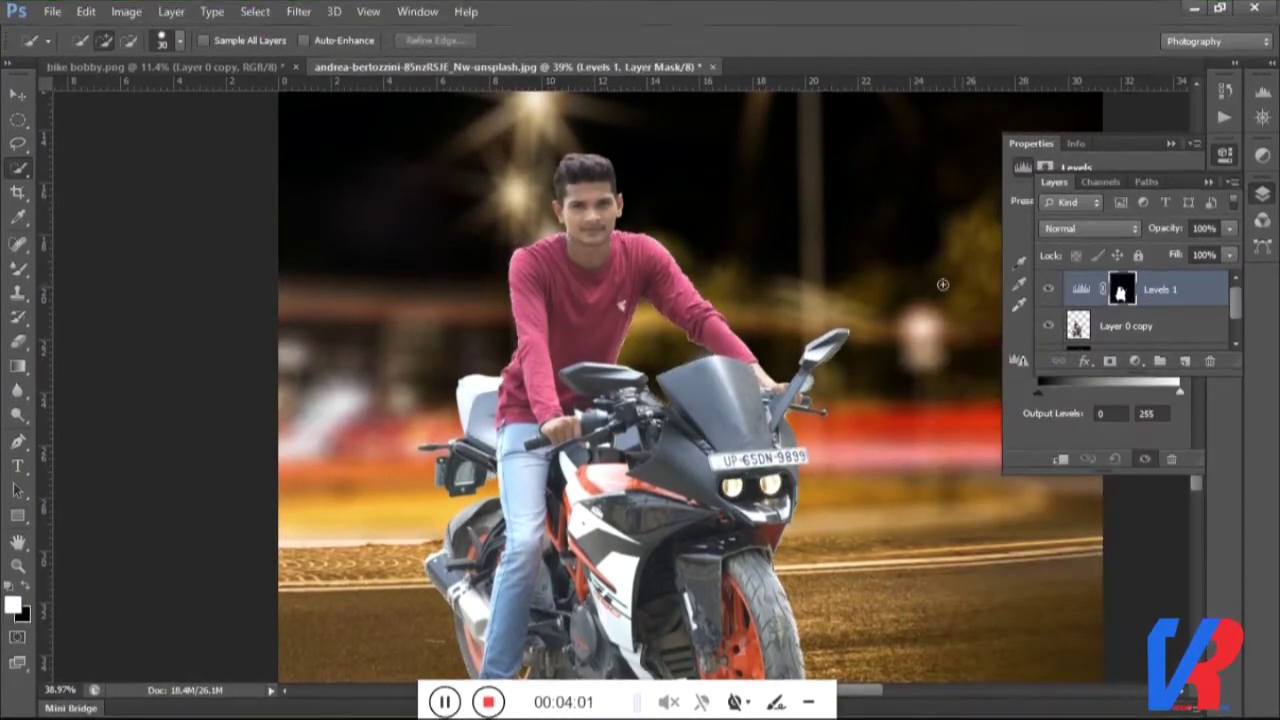
{"action": "left_click", "coordinate": [1208, 183]}
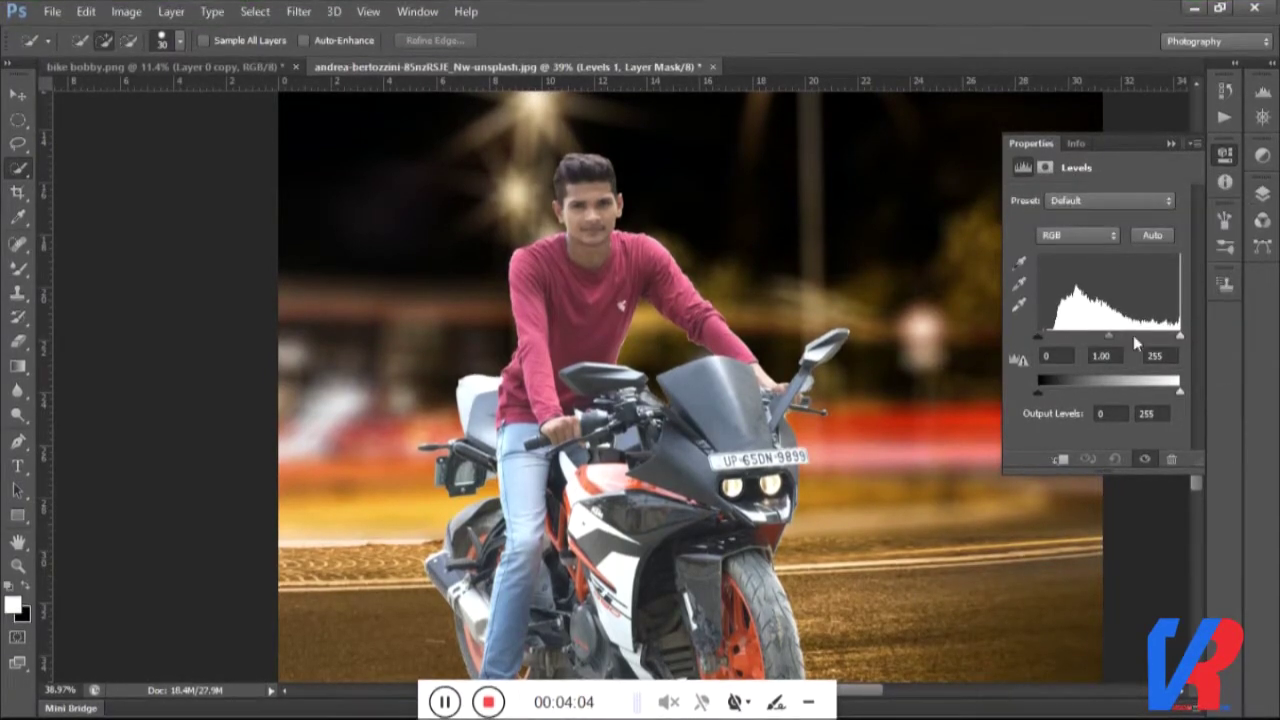
{"action": "mouse_move", "coordinate": [1038, 336]}
{"action": "left_mouse_down"}
{"action": "mouse_move", "coordinate": [1068, 336]}
{"action": "mouse_move", "coordinate": [1025, 337]}
{"action": "left_mouse_up"}
{"action": "mouse_move", "coordinate": [1105, 337]}
{"action": "left_mouse_down"}
{"action": "mouse_move", "coordinate": [1086, 337]}
{"action": "mouse_move", "coordinate": [1130, 336]}
{"action": "left_mouse_up"}
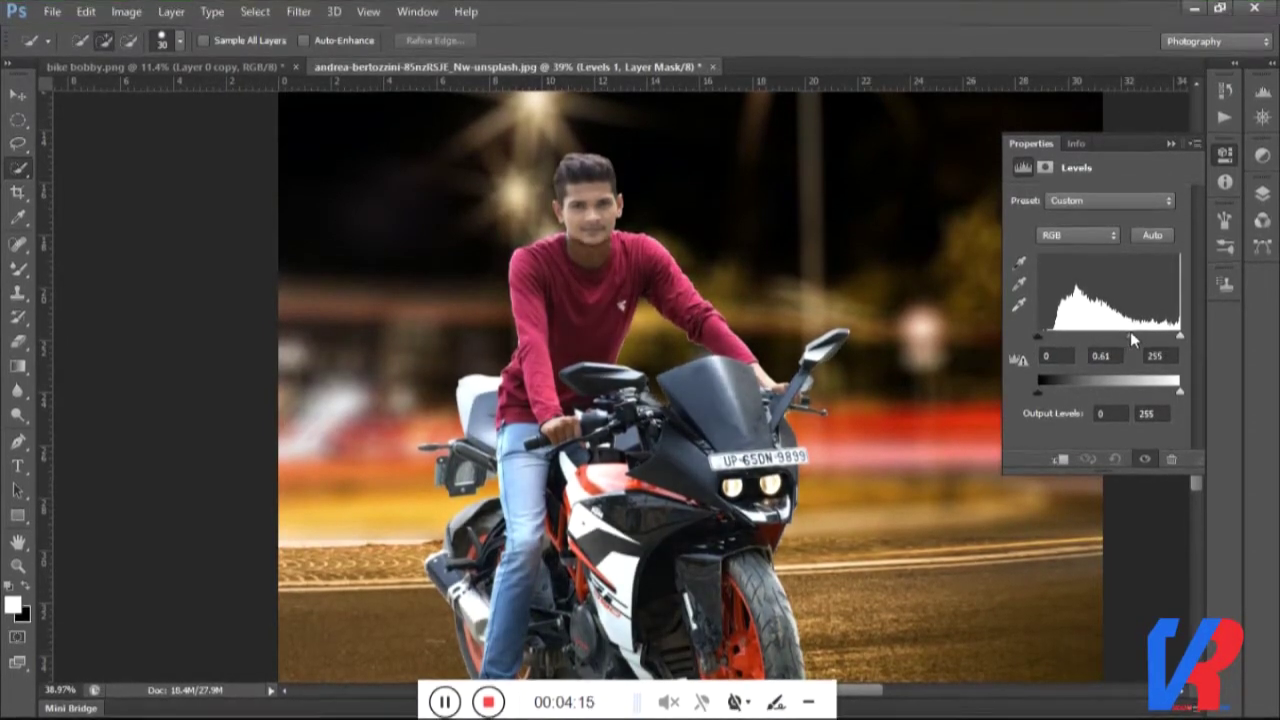
{"action": "left_click_drag", "start_coordinate": [1130, 336], "coordinate": [1108, 336]}
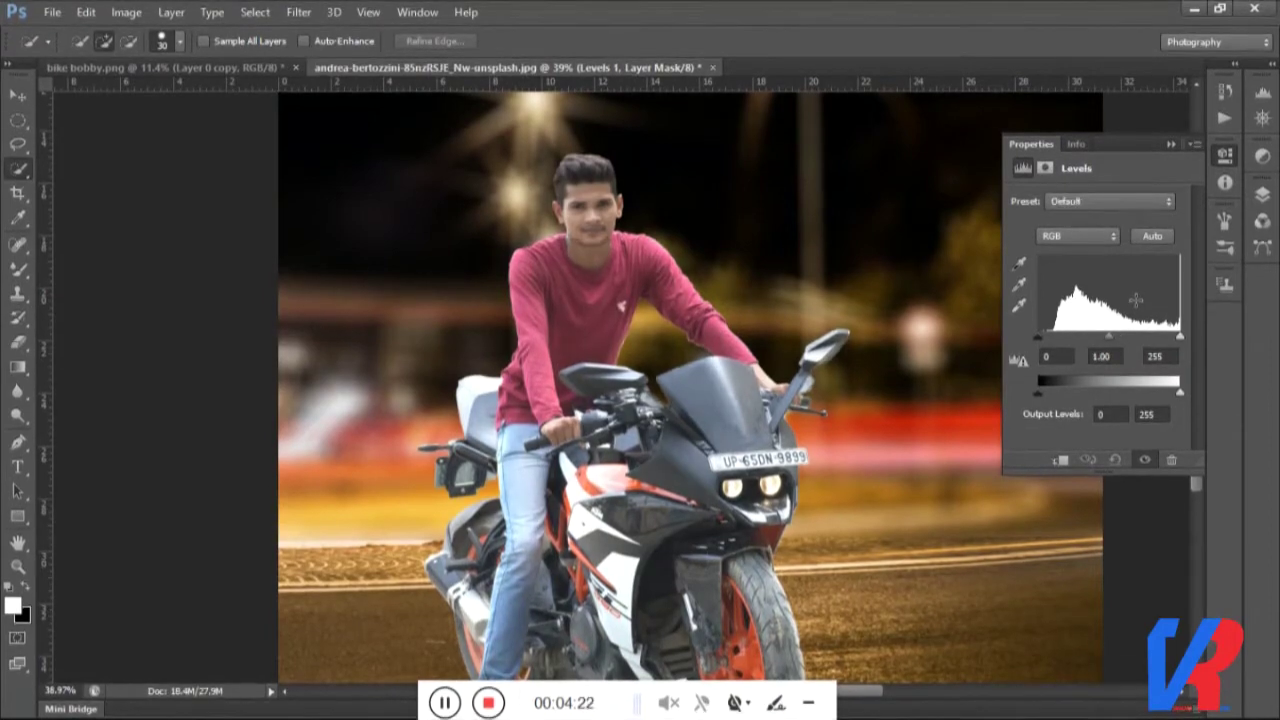
{"action": "key", "text": "ctrl+alt+z"}
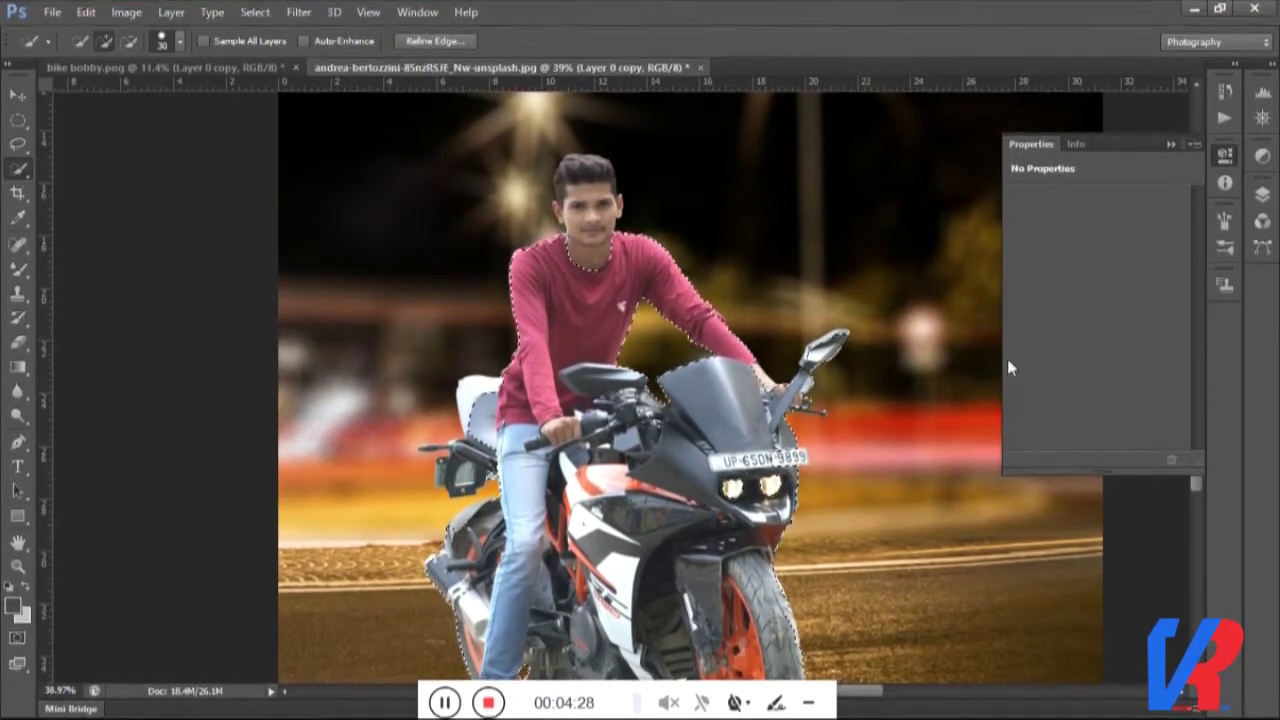
Add a Levels adjustment layer for the rider with midtones set to 0.57.
{"action": "left_click", "coordinate": [1262, 193]}
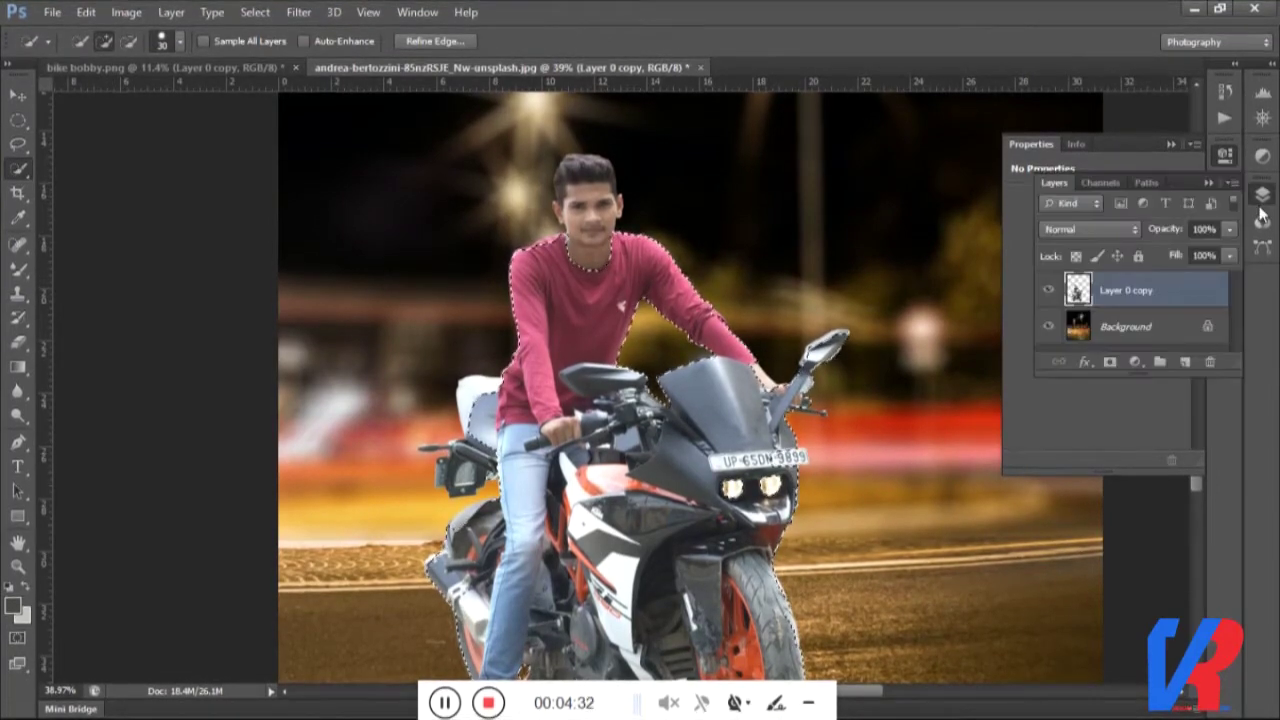
{"action": "left_click", "coordinate": [1135, 361]}
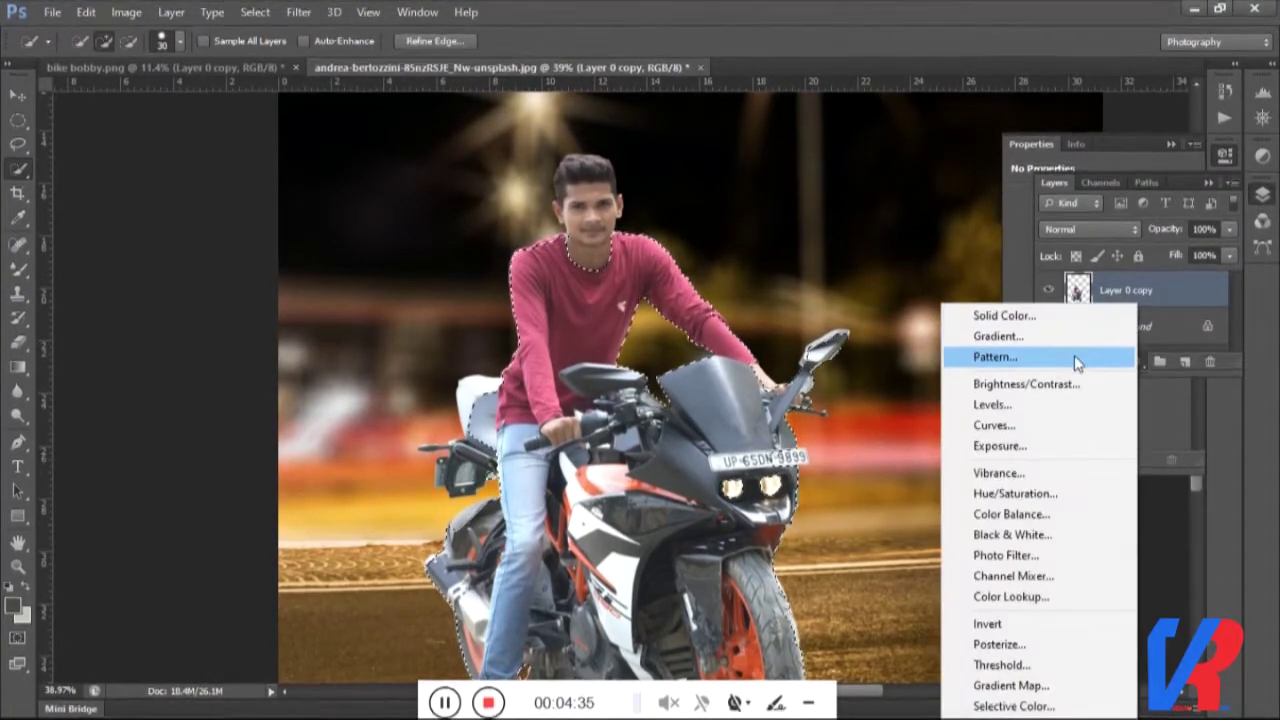
{"action": "left_click", "coordinate": [1071, 402]}
{"action": "left_click", "coordinate": [1262, 193]}
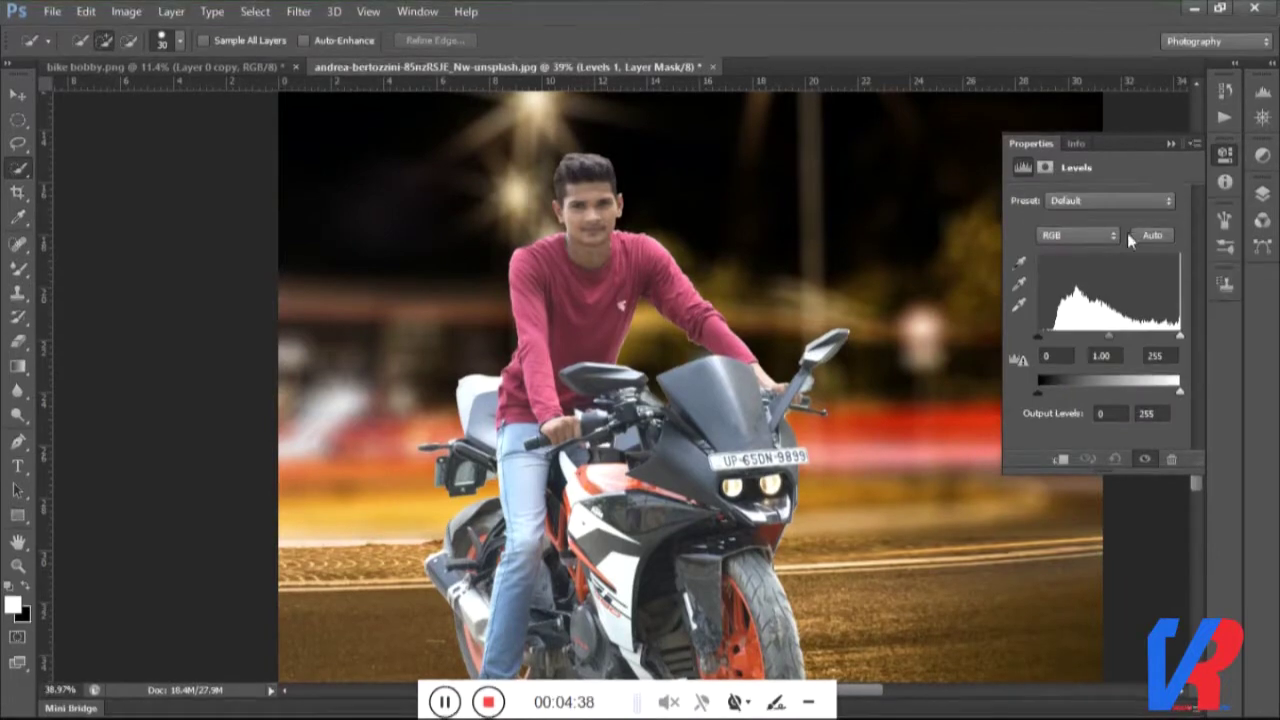
{"action": "left_click_drag", "start_coordinate": [1108, 334], "coordinate": [1133, 330]}
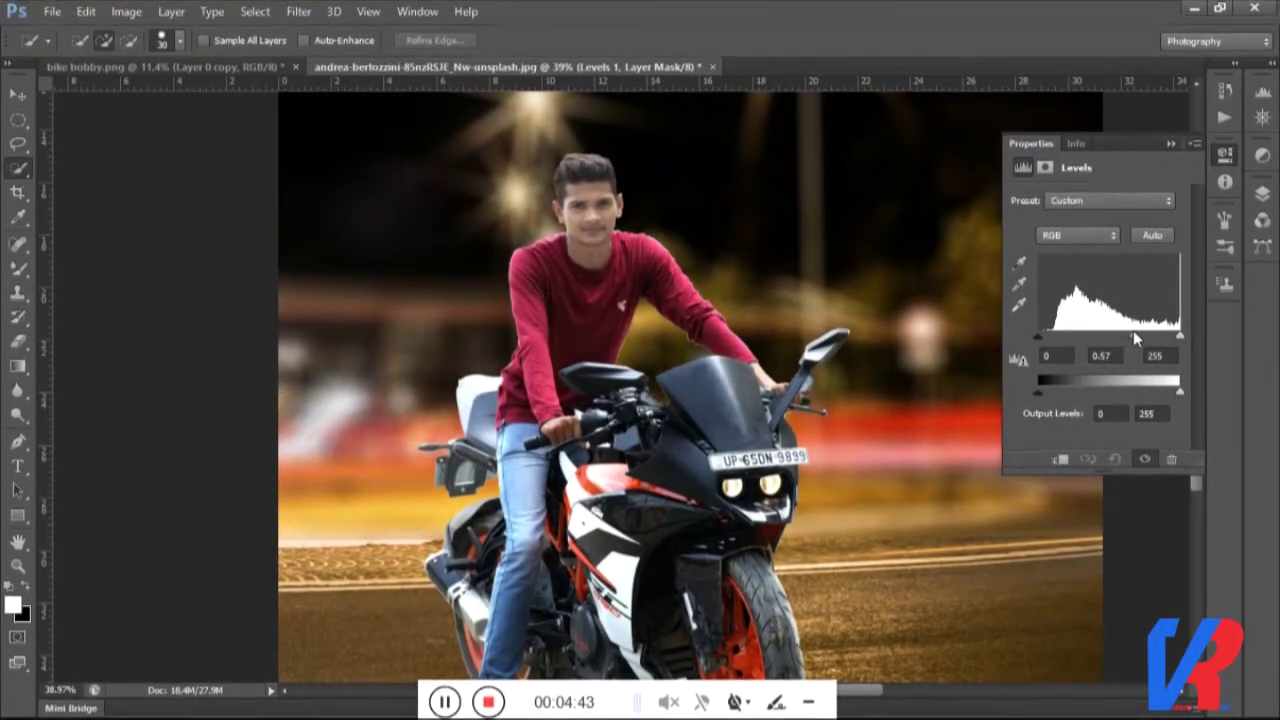
{"action": "left_click", "coordinate": [1171, 143]}
{"action": "scroll", "coordinate": [1151, 180], "scroll_direction": "down", "scroll_amount": 3}
{"action": "scroll", "coordinate": [1163, 191], "scroll_direction": "down", "scroll_amount": 1}
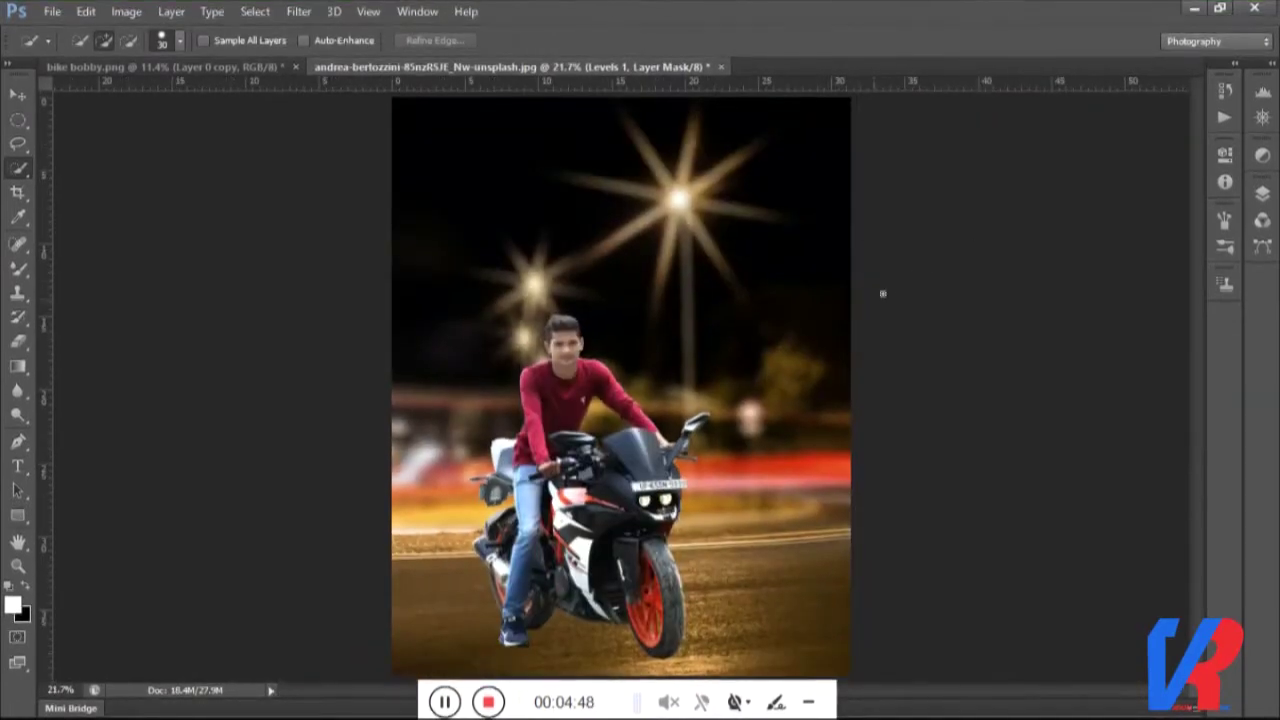
{"action": "scroll", "coordinate": [537, 121], "scroll_direction": "up", "scroll_amount": 1}
{"action": "scroll", "coordinate": [630, 473], "scroll_direction": "down", "scroll_amount": 1}
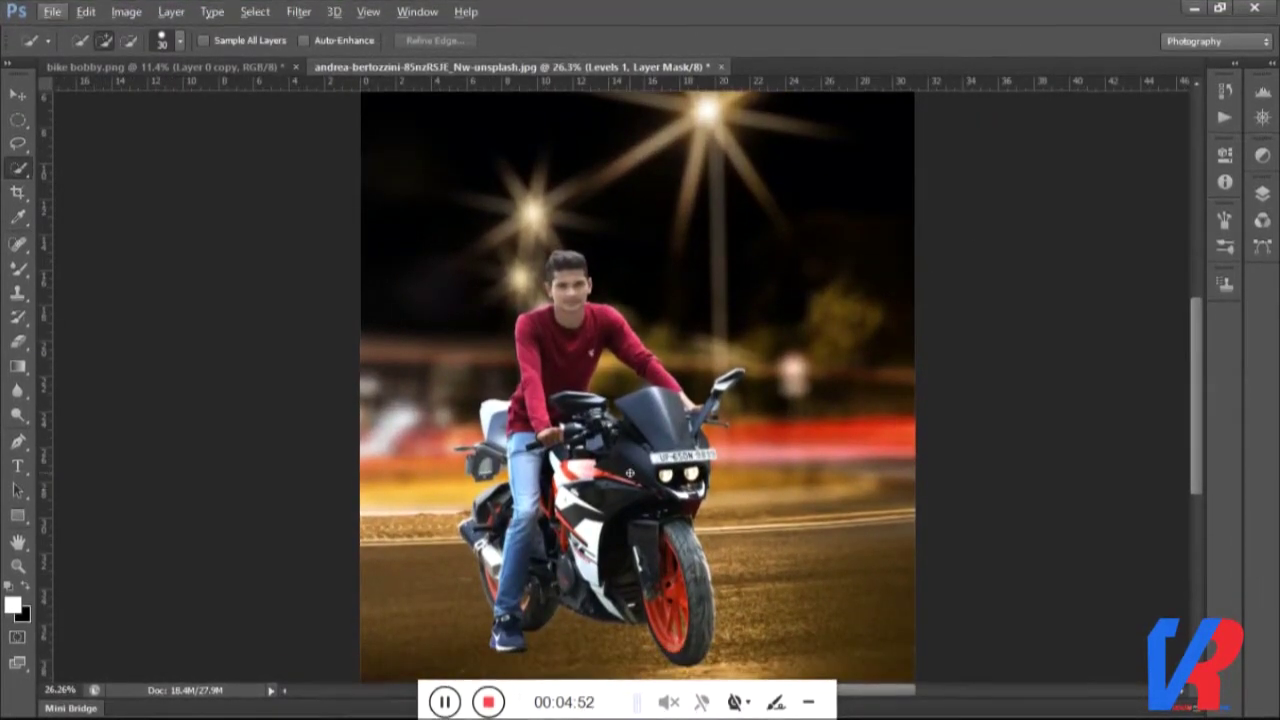
{"action": "scroll", "coordinate": [624, 361], "scroll_direction": "down", "scroll_amount": 1}
{"action": "scroll", "coordinate": [590, 411], "scroll_direction": "down", "scroll_amount": 1}
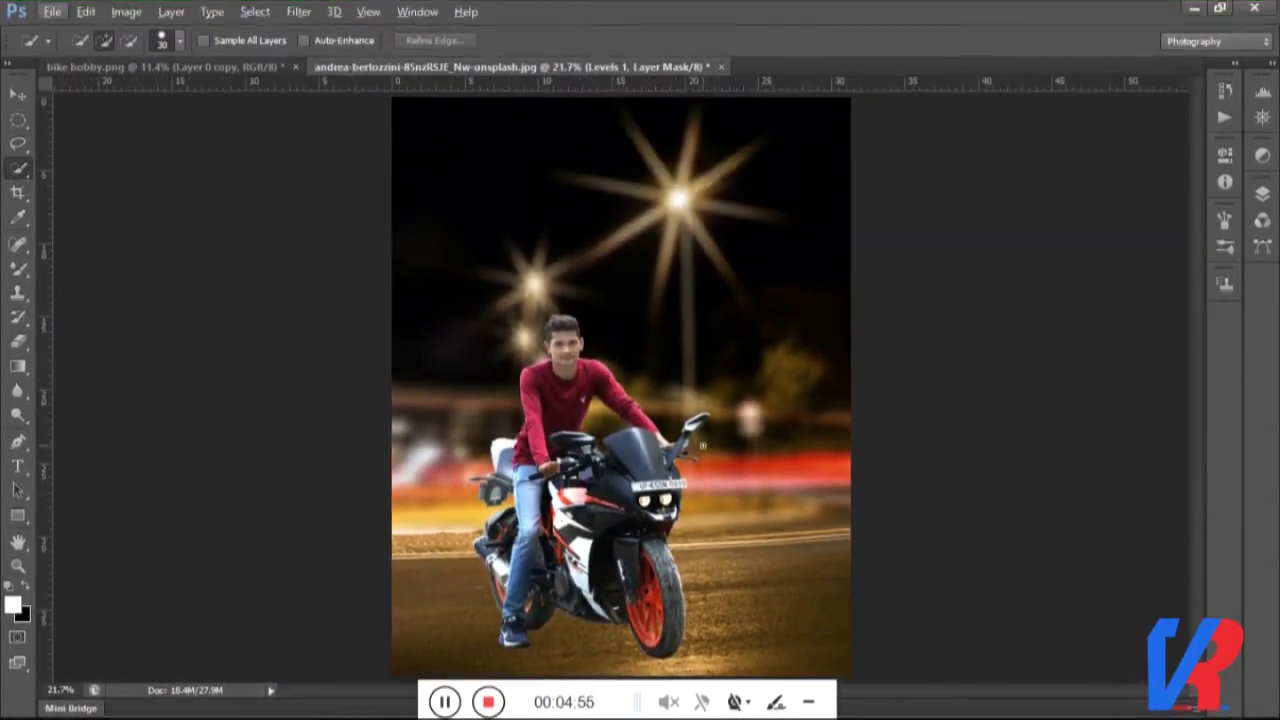
{"action": "scroll", "coordinate": [703, 446], "scroll_direction": "up", "scroll_amount": 1}
{"action": "scroll", "coordinate": [652, 533], "scroll_direction": "up", "scroll_amount": 2}
{"action": "scroll", "coordinate": [652, 533], "scroll_direction": "up", "scroll_amount": 1}
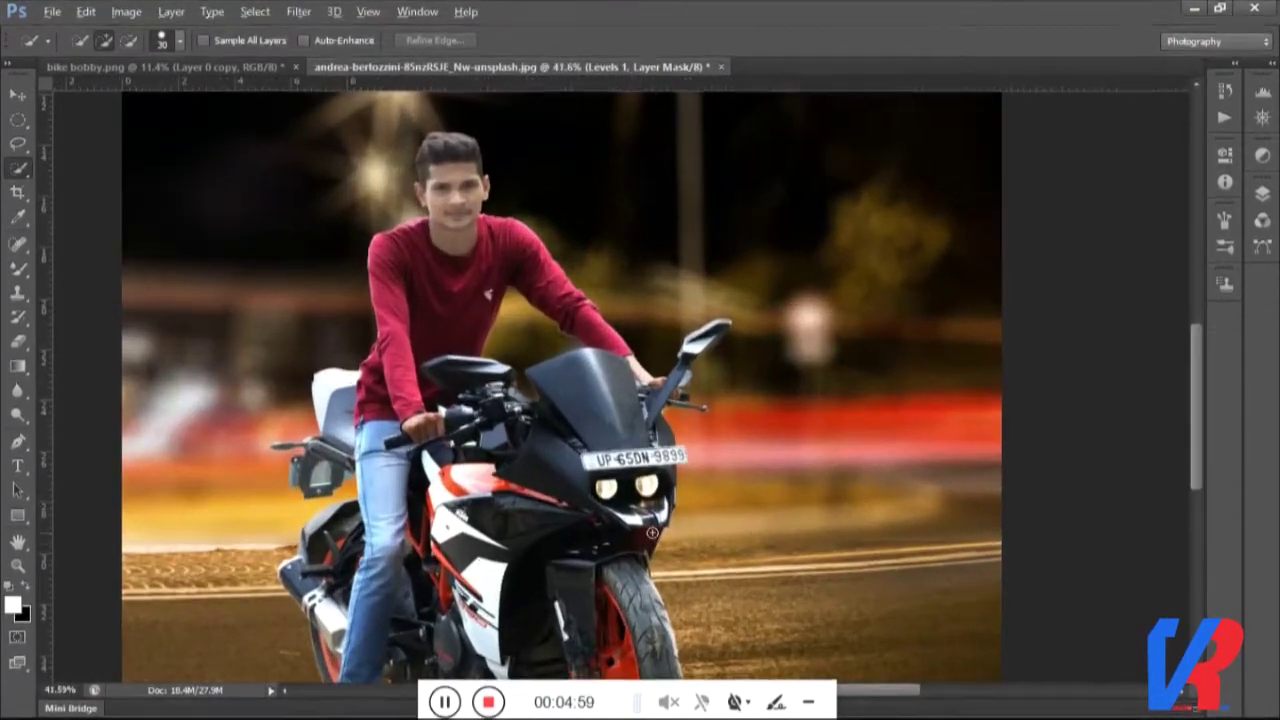
{"action": "left_click", "coordinate": [1262, 193]}
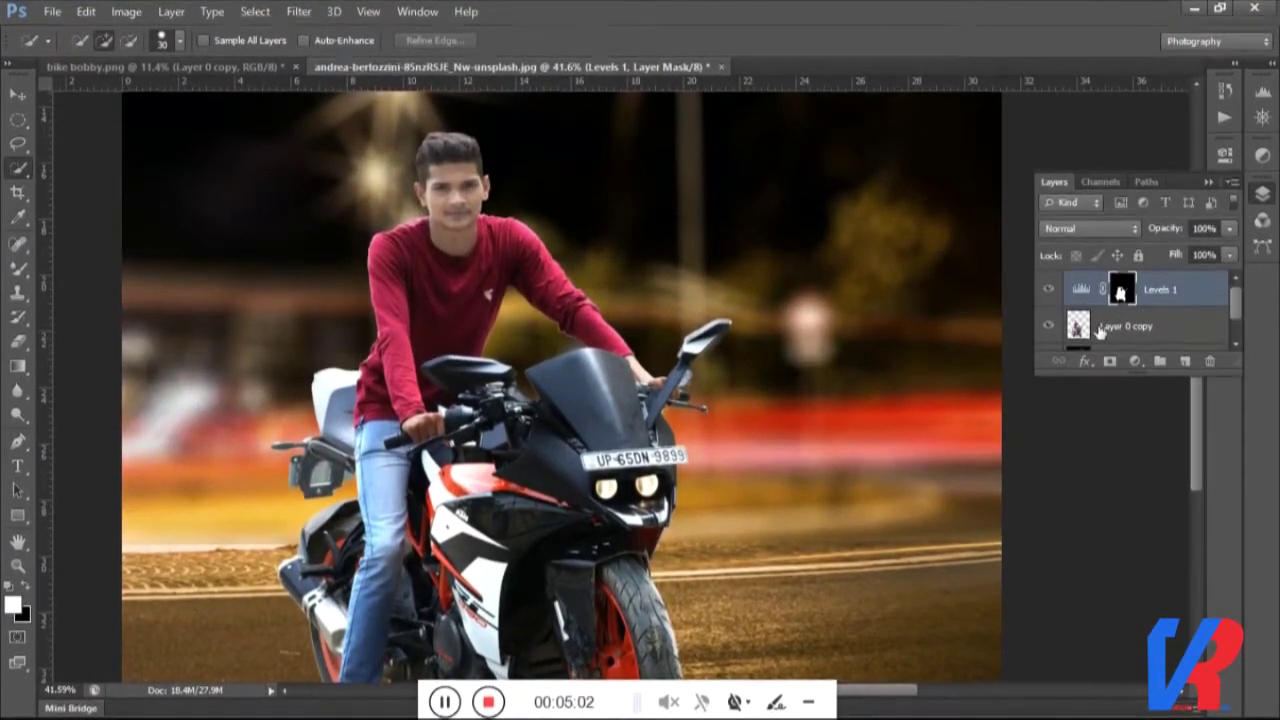
Merge Levels 1 into the rider layer and add a new empty Layer 1.
{"action": "left_click", "coordinate": [1110, 328], "text": "shift"}
{"action": "key", "text": "ctrl+e"}
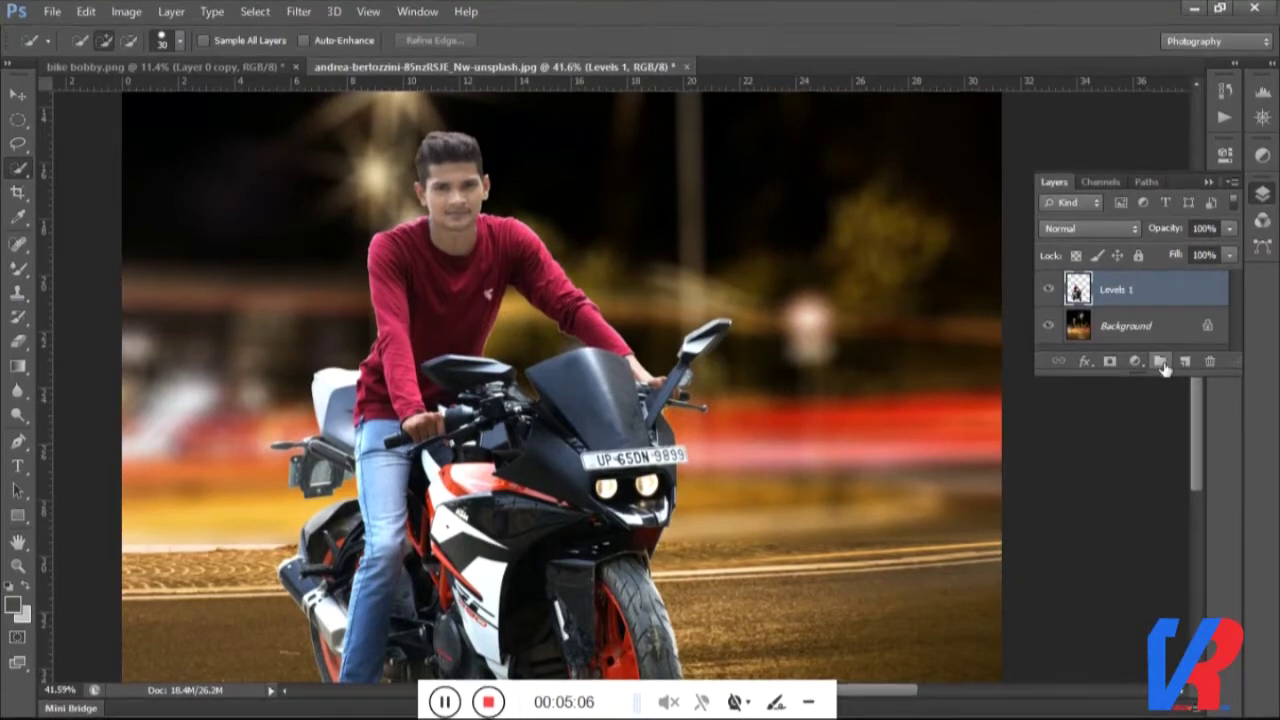
{"action": "left_click", "coordinate": [1185, 362]}
{"action": "scroll", "coordinate": [541, 305], "scroll_direction": "down", "scroll_amount": 2}
{"action": "scroll", "coordinate": [541, 305], "scroll_direction": "up", "scroll_amount": 1}
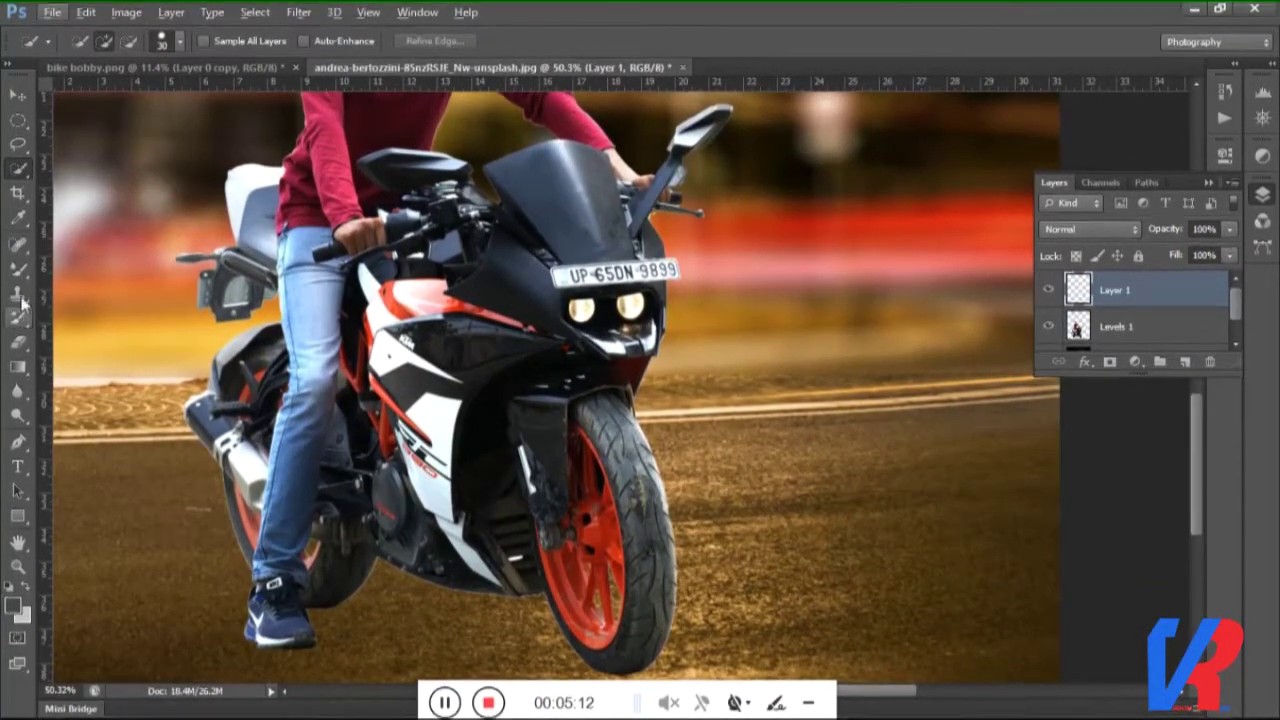
Draw an elliptical selection under the front wheel with the Elliptical Marquee.
{"action": "left_click", "coordinate": [18, 120]}
{"action": "mouse_move", "coordinate": [567, 298]}
{"action": "left_mouse_down"}
{"action": "mouse_move", "coordinate": [596, 320]}
{"action": "mouse_move", "coordinate": [543, 316]}
{"action": "left_mouse_up"}
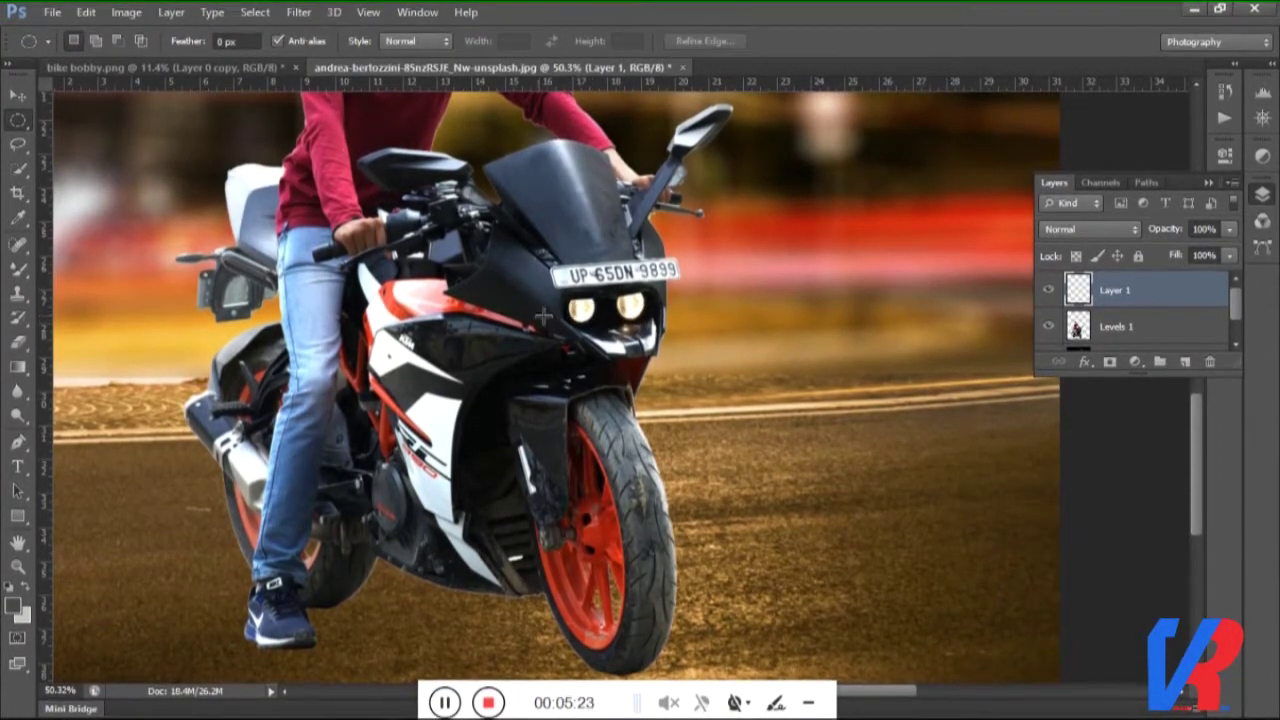
{"action": "key", "text": "p"}
{"action": "left_click", "coordinate": [578, 316]}
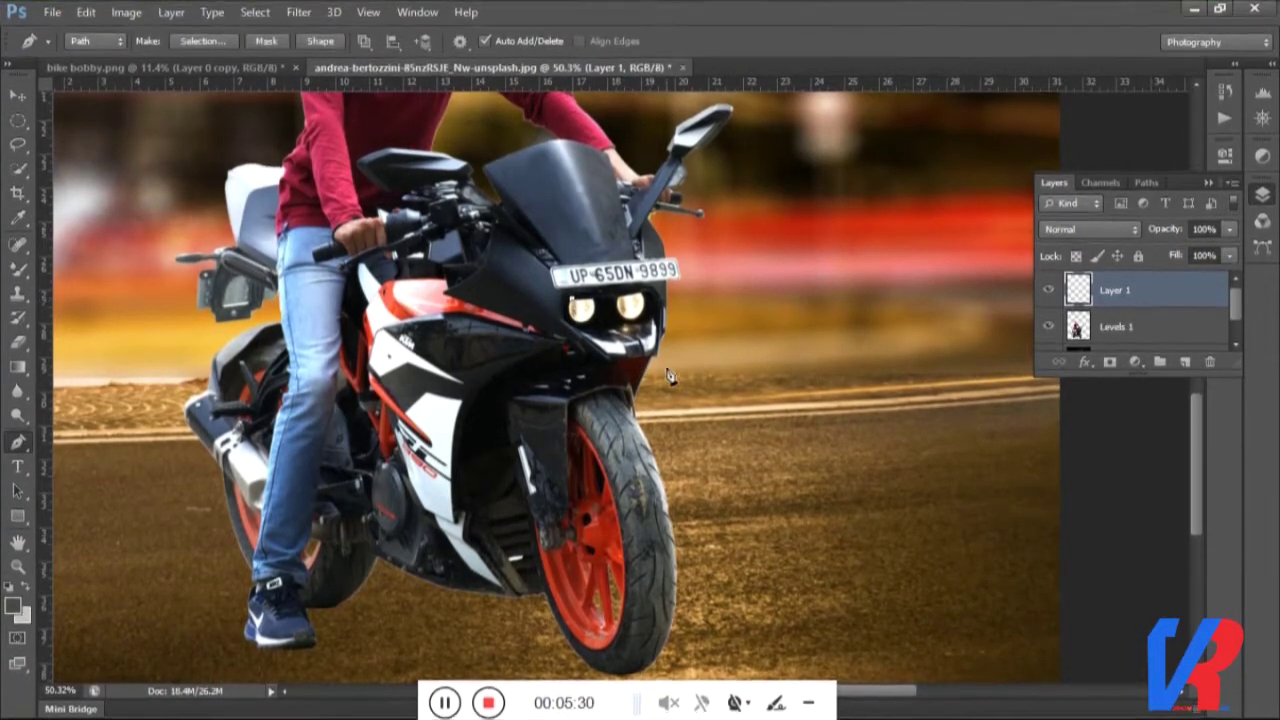
{"action": "left_click", "coordinate": [686, 332]}
{"action": "scroll", "coordinate": [657, 352], "scroll_direction": "down", "scroll_amount": 2}
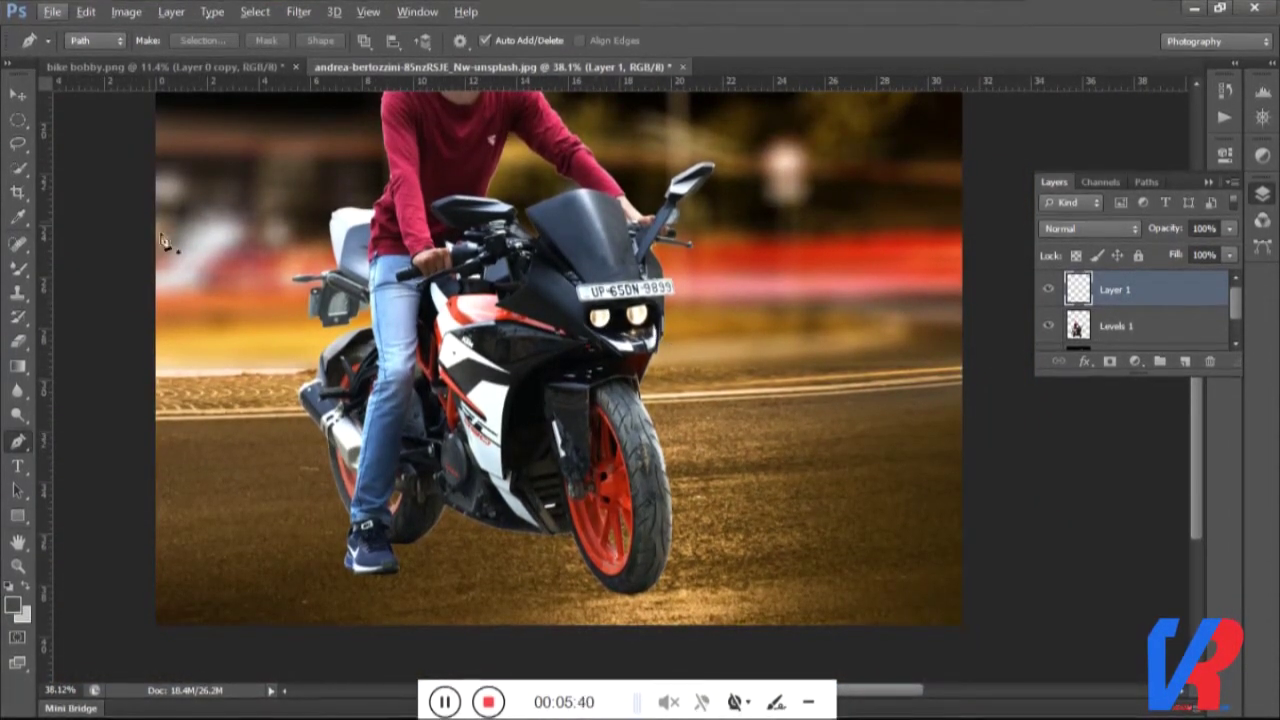
{"action": "left_click", "coordinate": [18, 143]}
{"action": "scroll", "coordinate": [623, 320], "scroll_direction": "up", "scroll_amount": 5}
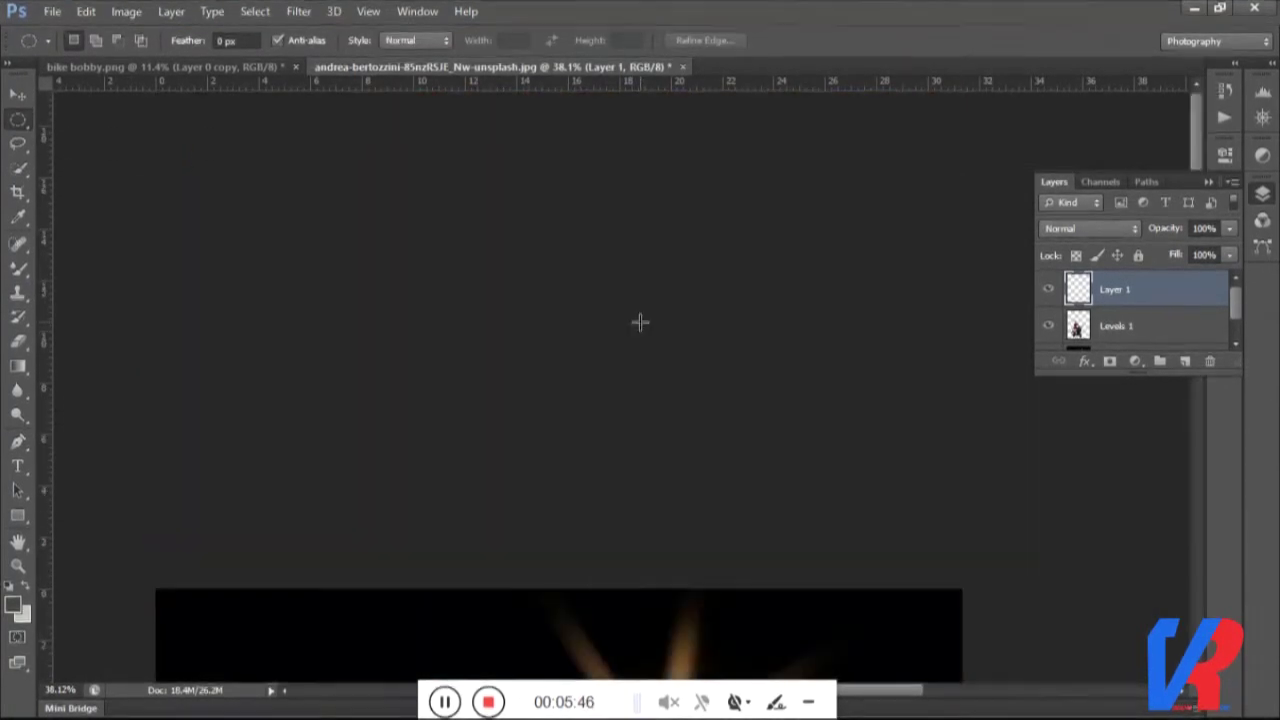
{"action": "scroll", "coordinate": [623, 320], "scroll_direction": "down", "scroll_amount": 10}
{"action": "scroll", "coordinate": [623, 320], "scroll_direction": "up", "scroll_amount": 1}
{"action": "scroll", "coordinate": [623, 320], "scroll_direction": "up", "scroll_amount": 2}
{"action": "scroll", "coordinate": [623, 320], "scroll_direction": "up", "scroll_amount": 3}
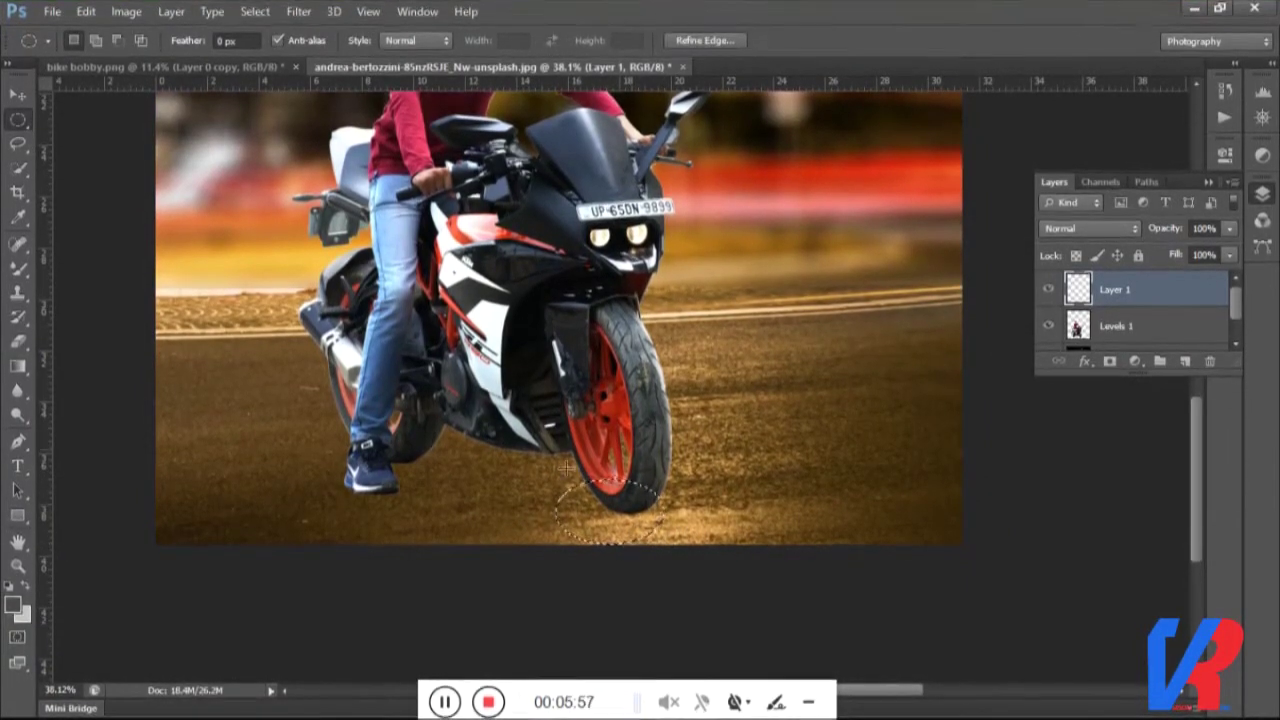
Fill the ellipse on Layer 1 with black and deselect it.
{"action": "left_click", "coordinate": [22, 367]}
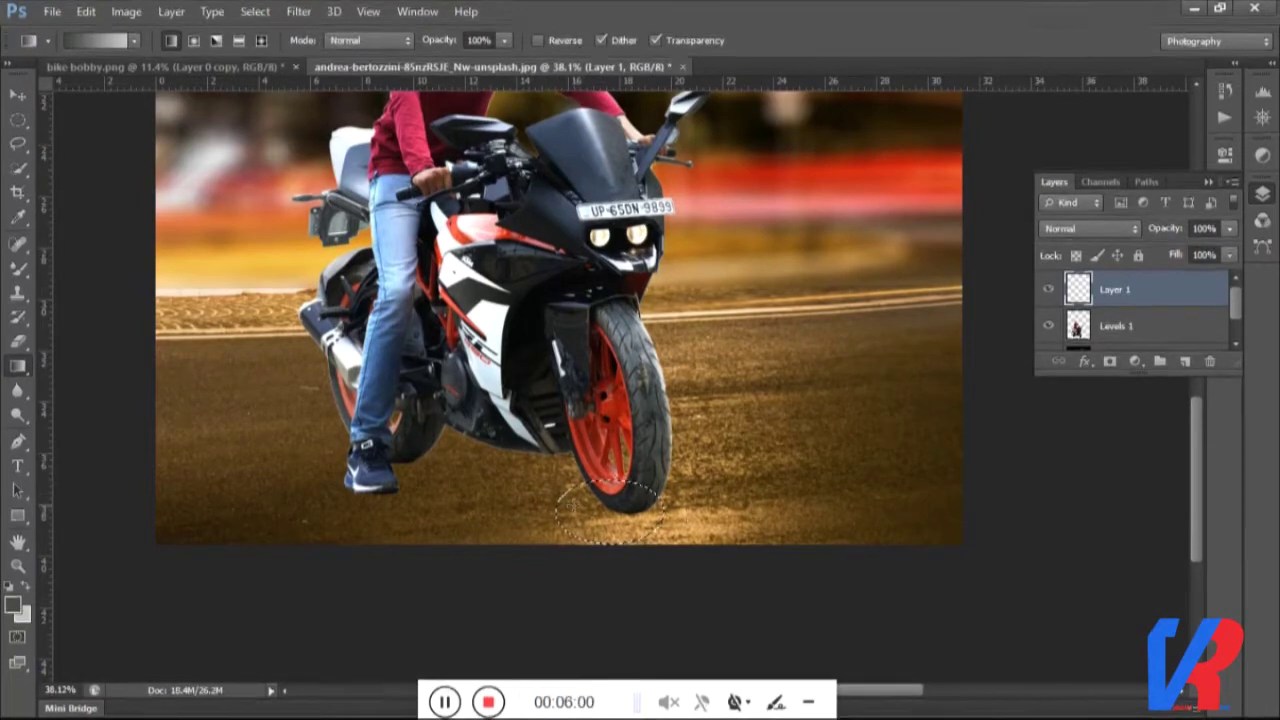
{"action": "key", "text": "ctrl+z"}
{"action": "left_click", "coordinate": [18, 608]}
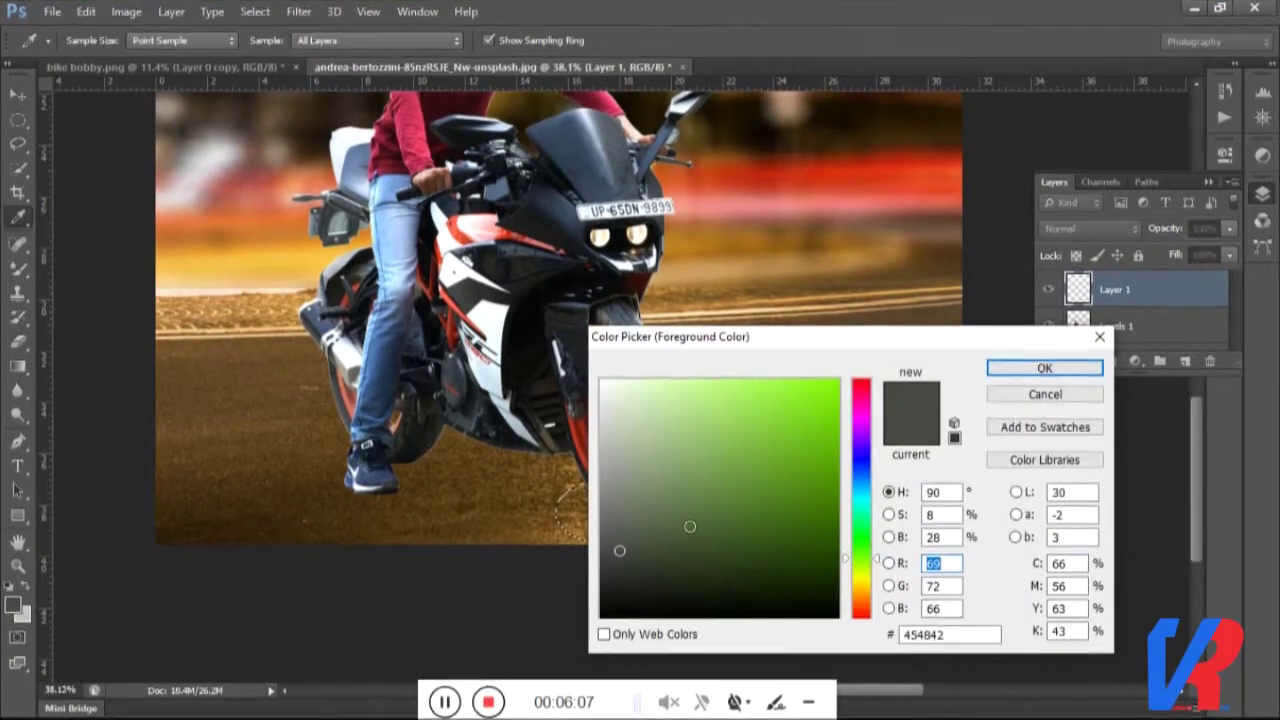
{"action": "left_click", "coordinate": [601, 617]}
{"action": "left_click", "coordinate": [1008, 370]}
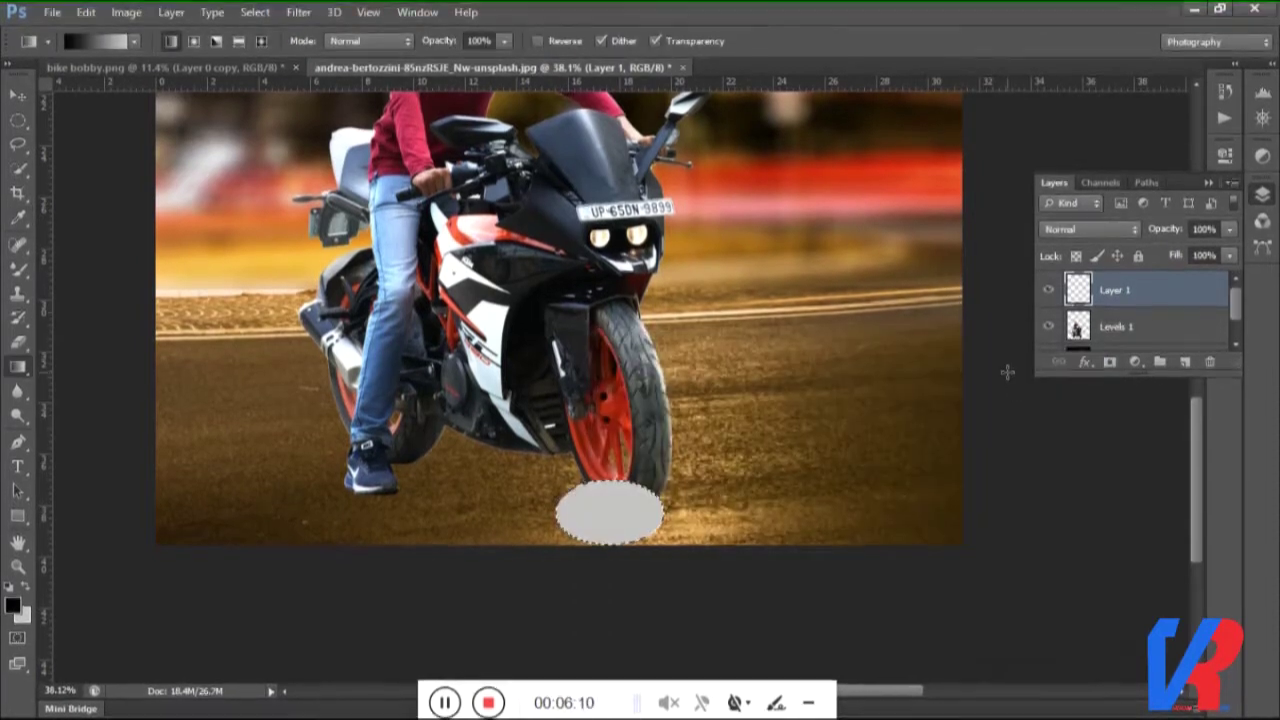
{"action": "left_click", "coordinate": [27, 587]}
{"action": "key", "text": "ctrl+BackSpace"}
{"action": "key", "text": "ctrl+d"}
{"action": "key", "text": "v"}
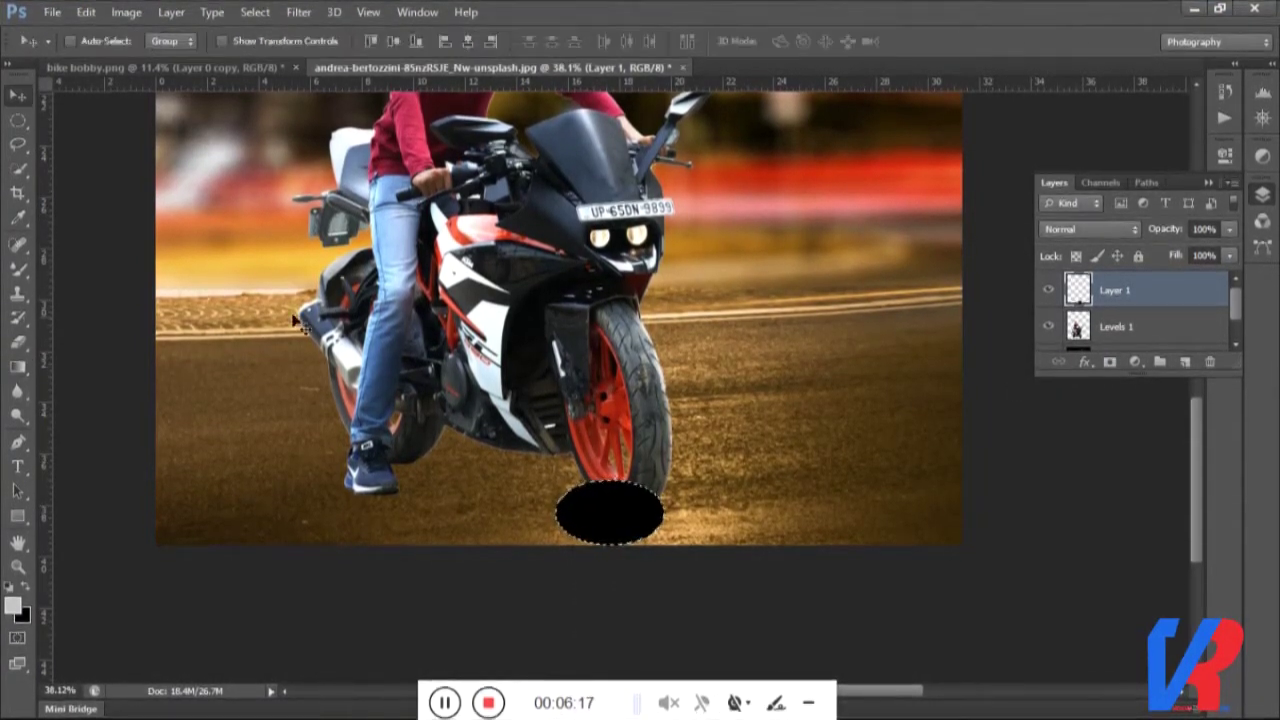
Soften the shadow with a Gaussian Blur of radius 4.7 and shift it rearward.
{"action": "left_click", "coordinate": [298, 11]}
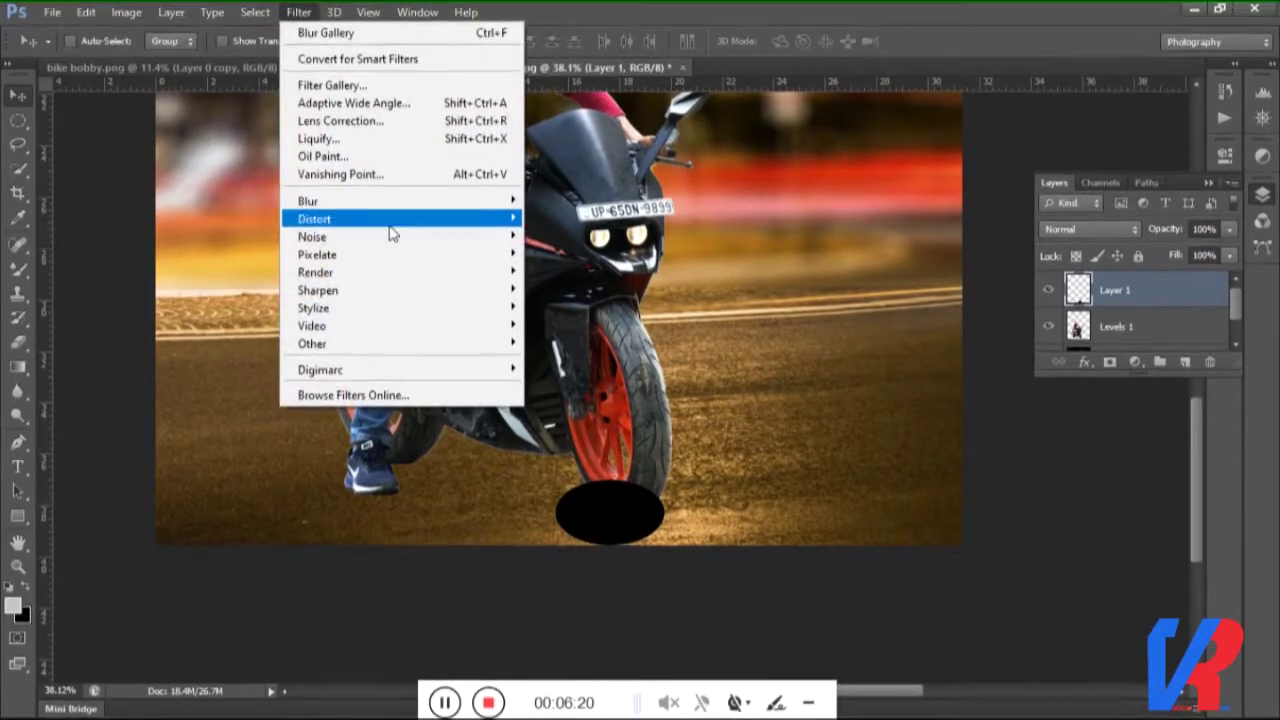
{"action": "left_click", "coordinate": [298, 11]}
{"action": "left_click", "coordinate": [298, 11]}
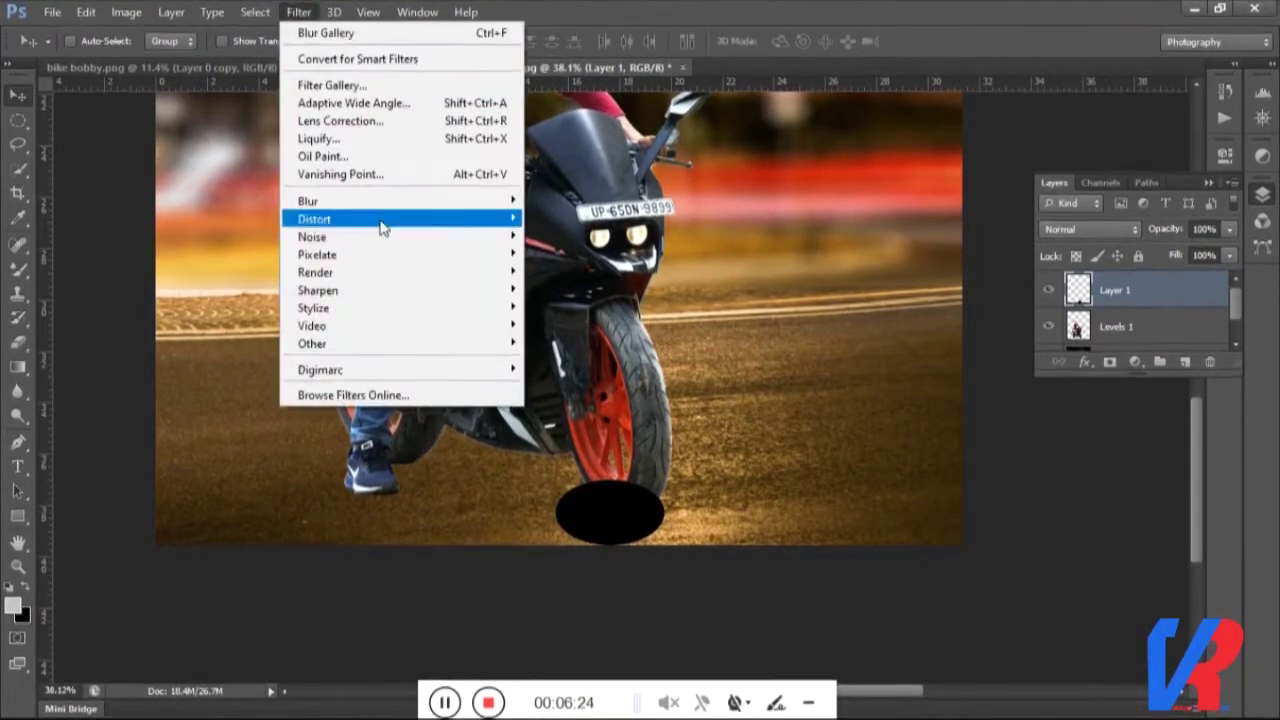
{"action": "left_click", "coordinate": [577, 333]}
{"action": "mouse_move", "coordinate": [811, 356]}
{"action": "left_mouse_down"}
{"action": "mouse_move", "coordinate": [920, 357]}
{"action": "mouse_move", "coordinate": [893, 358]}
{"action": "left_mouse_up"}
{"action": "key", "text": "Return"}
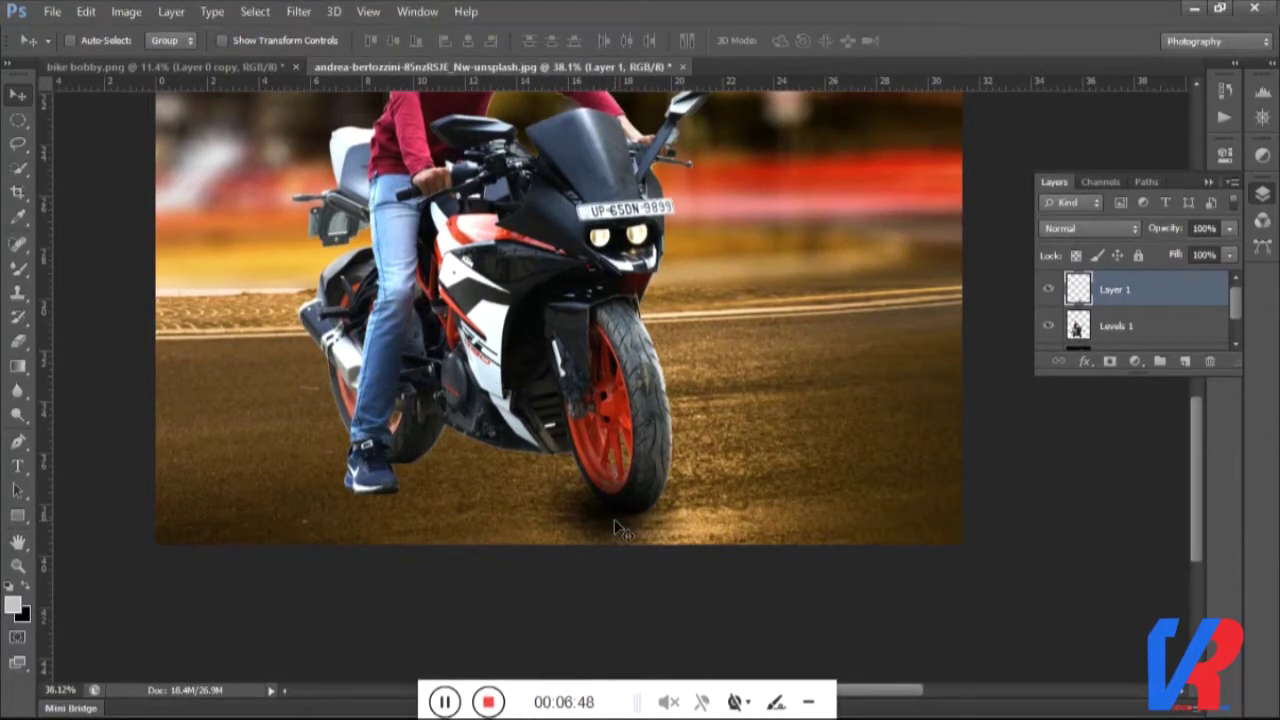
{"action": "mouse_move", "coordinate": [617, 530]}
{"action": "left_mouse_down"}
{"action": "mouse_move", "coordinate": [378, 517]}
{"action": "mouse_move", "coordinate": [790, 460]}
{"action": "left_mouse_up"}
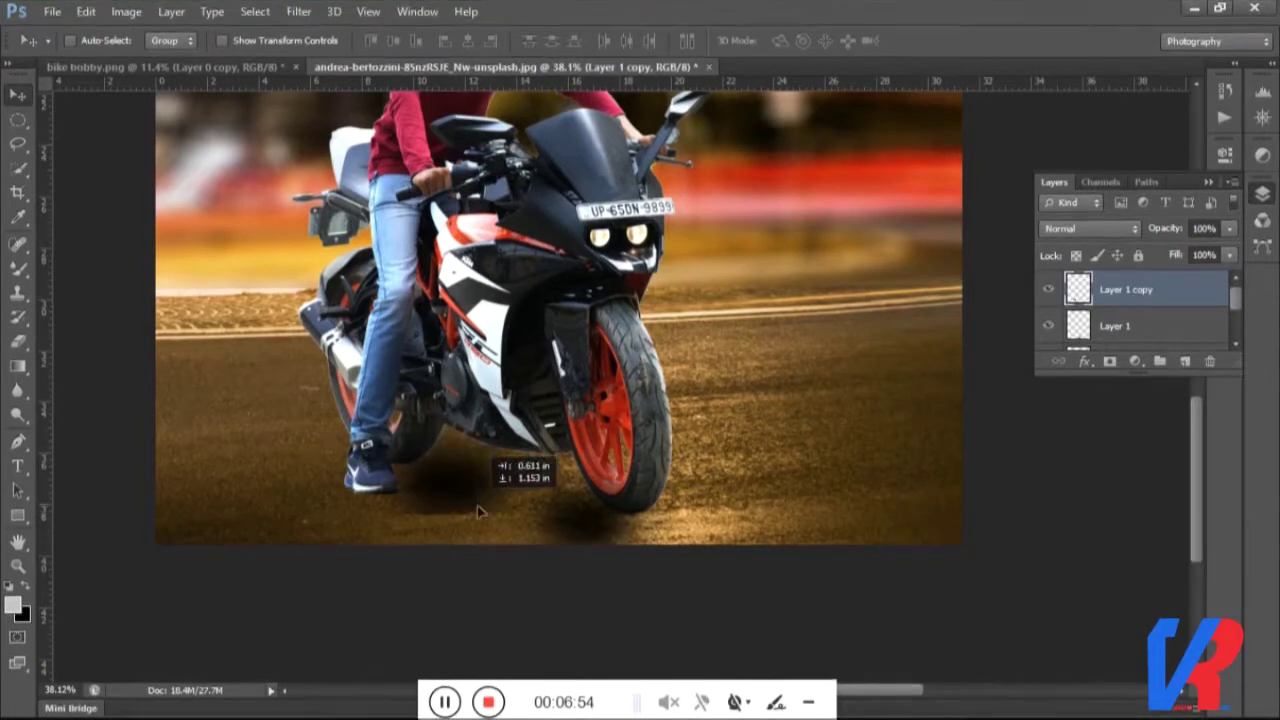
Give the Layer 1 shadow a perspective skew and place it under the rider's foot.
{"action": "left_click_drag", "start_coordinate": [636, 508], "coordinate": [610, 485]}
{"action": "right_click", "coordinate": [591, 528]}
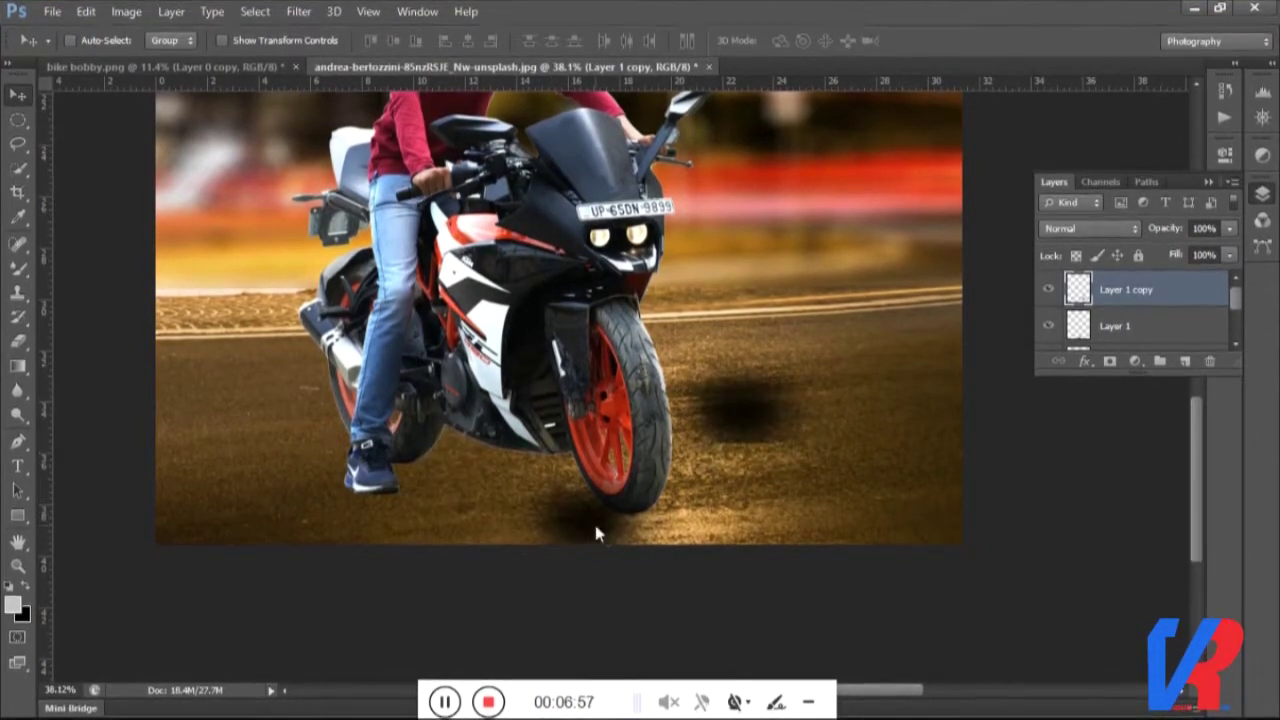
{"action": "left_click", "coordinate": [620, 530]}
{"action": "mouse_move", "coordinate": [600, 528]}
{"action": "left_mouse_down"}
{"action": "mouse_move", "coordinate": [560, 508]}
{"action": "mouse_move", "coordinate": [670, 480]}
{"action": "mouse_move", "coordinate": [845, 495]}
{"action": "left_mouse_up"}
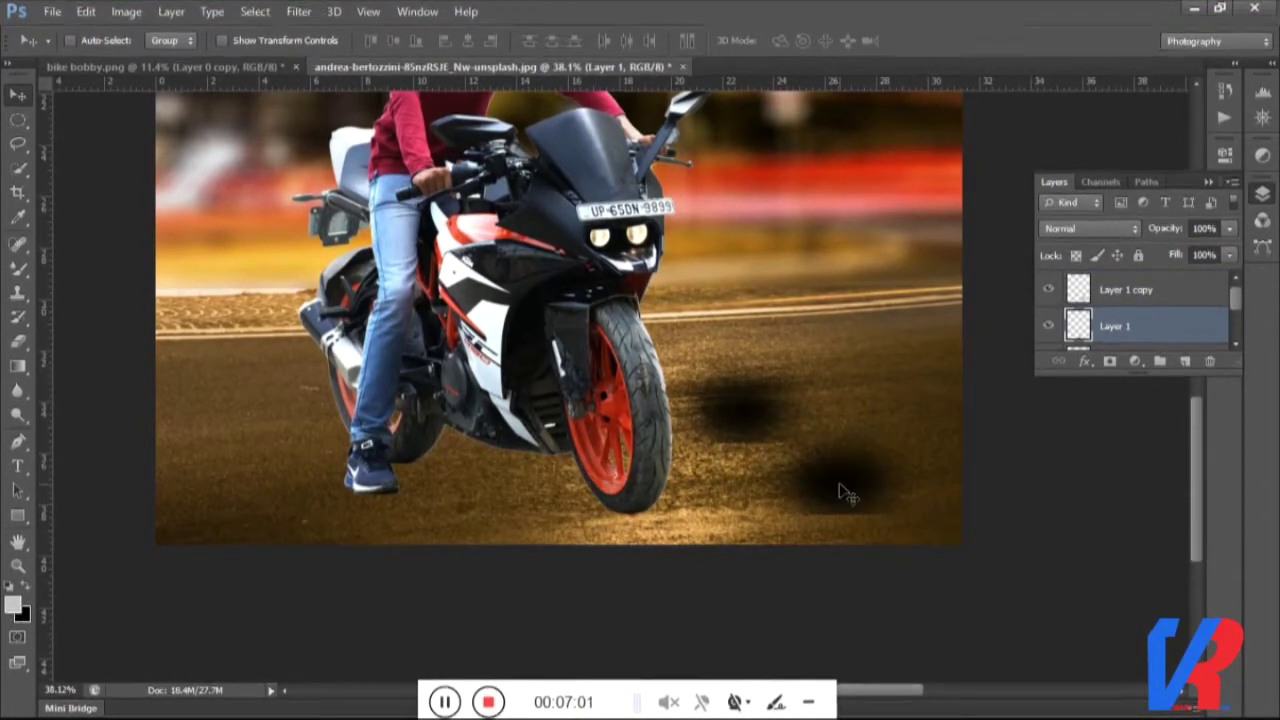
{"action": "right_click", "coordinate": [843, 492]}
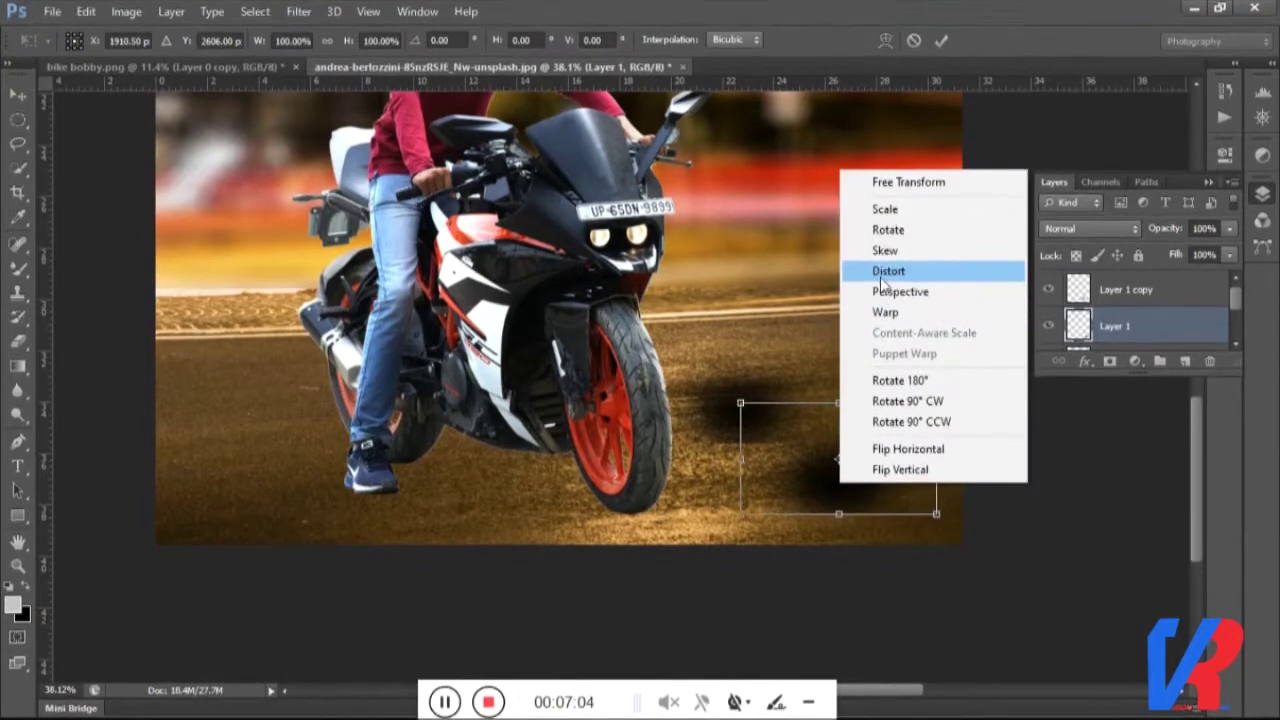
{"action": "left_click", "coordinate": [900, 292]}
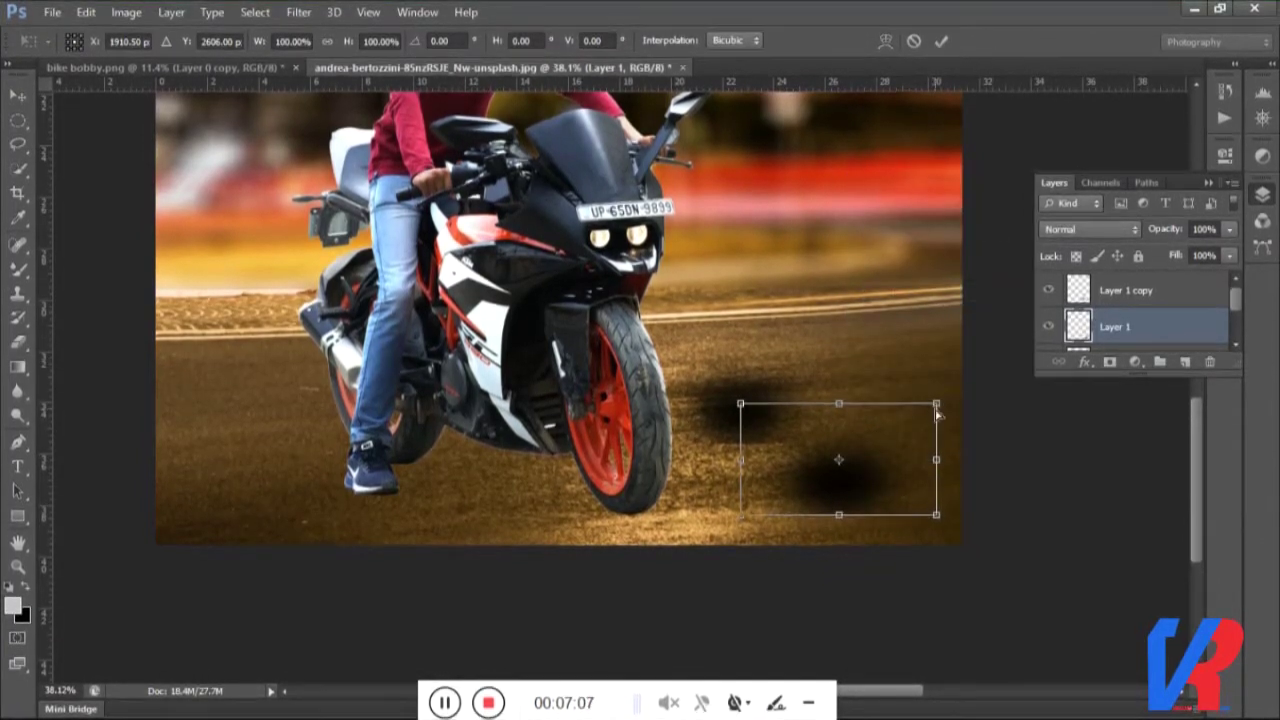
{"action": "left_click_drag", "start_coordinate": [937, 405], "coordinate": [946, 448]}
{"action": "left_click_drag", "start_coordinate": [742, 518], "coordinate": [750, 557]}
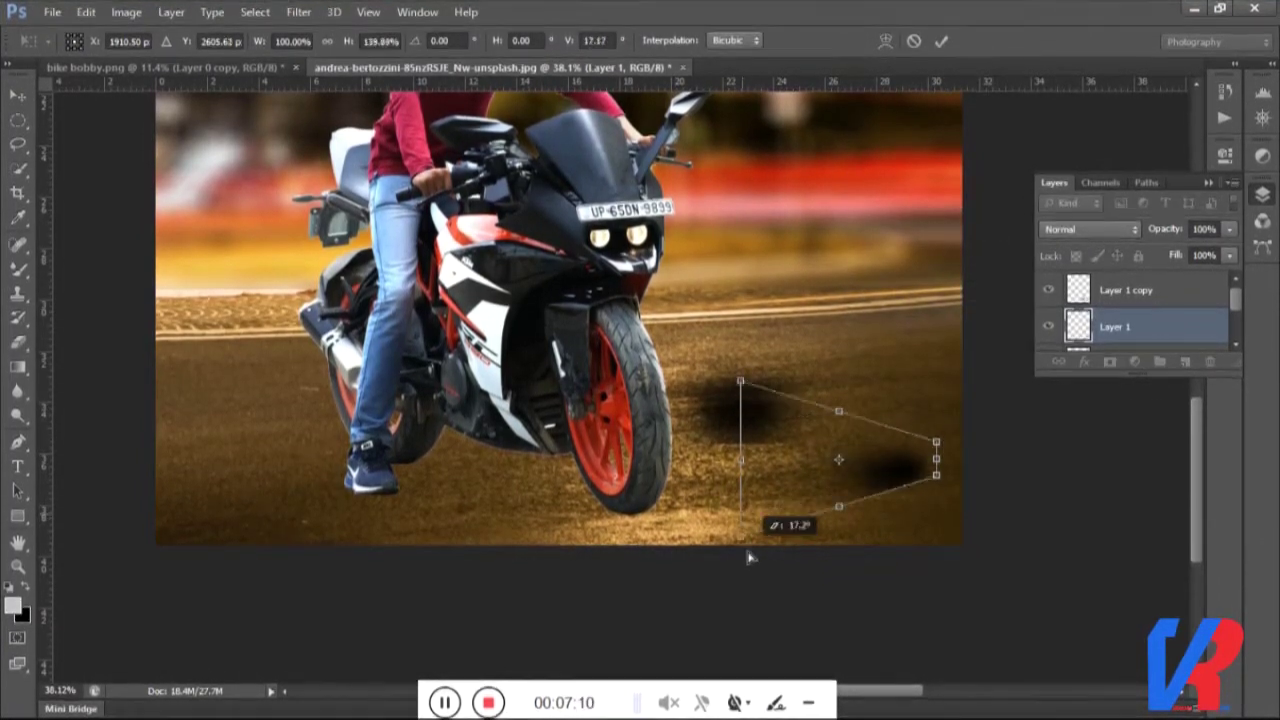
{"action": "mouse_move", "coordinate": [936, 480]}
{"action": "left_mouse_down"}
{"action": "mouse_move", "coordinate": [950, 466]}
{"action": "mouse_move", "coordinate": [913, 510]}
{"action": "mouse_move", "coordinate": [930, 512]}
{"action": "left_mouse_up"}
{"action": "left_click_drag", "start_coordinate": [860, 490], "coordinate": [393, 508]}
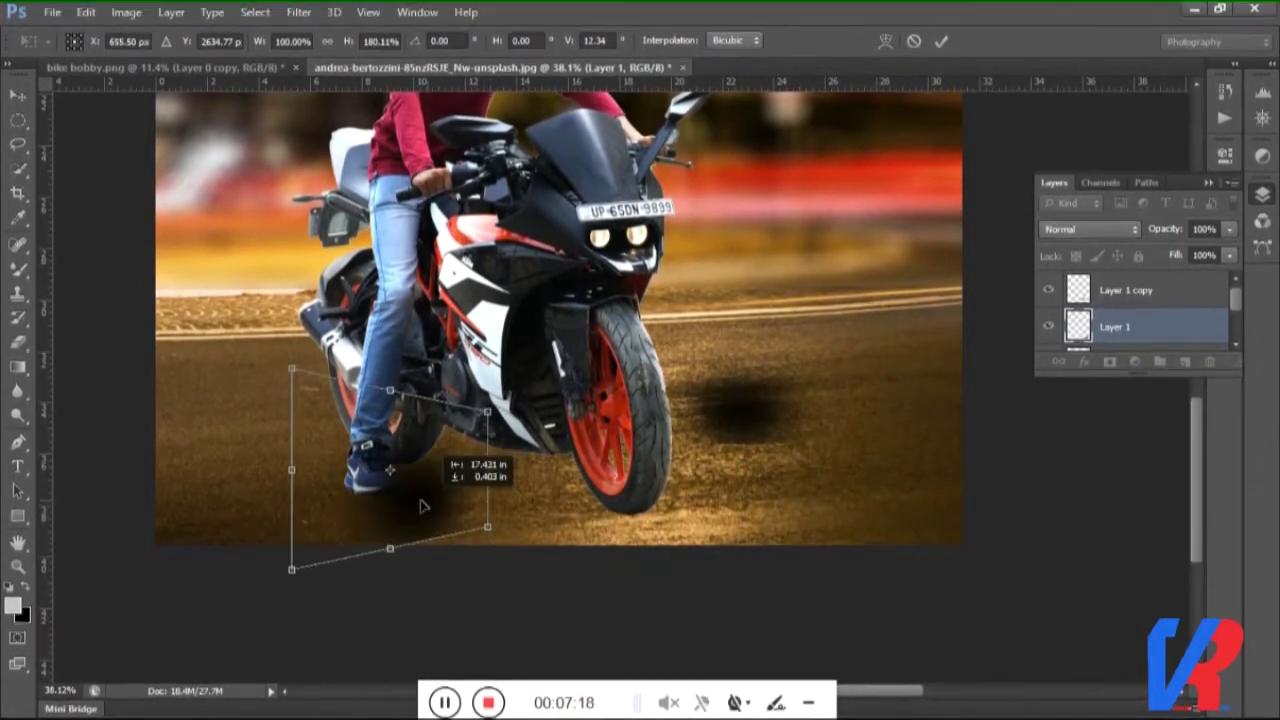
{"action": "right_click", "coordinate": [750, 414]}
{"action": "key", "text": "Escape"}
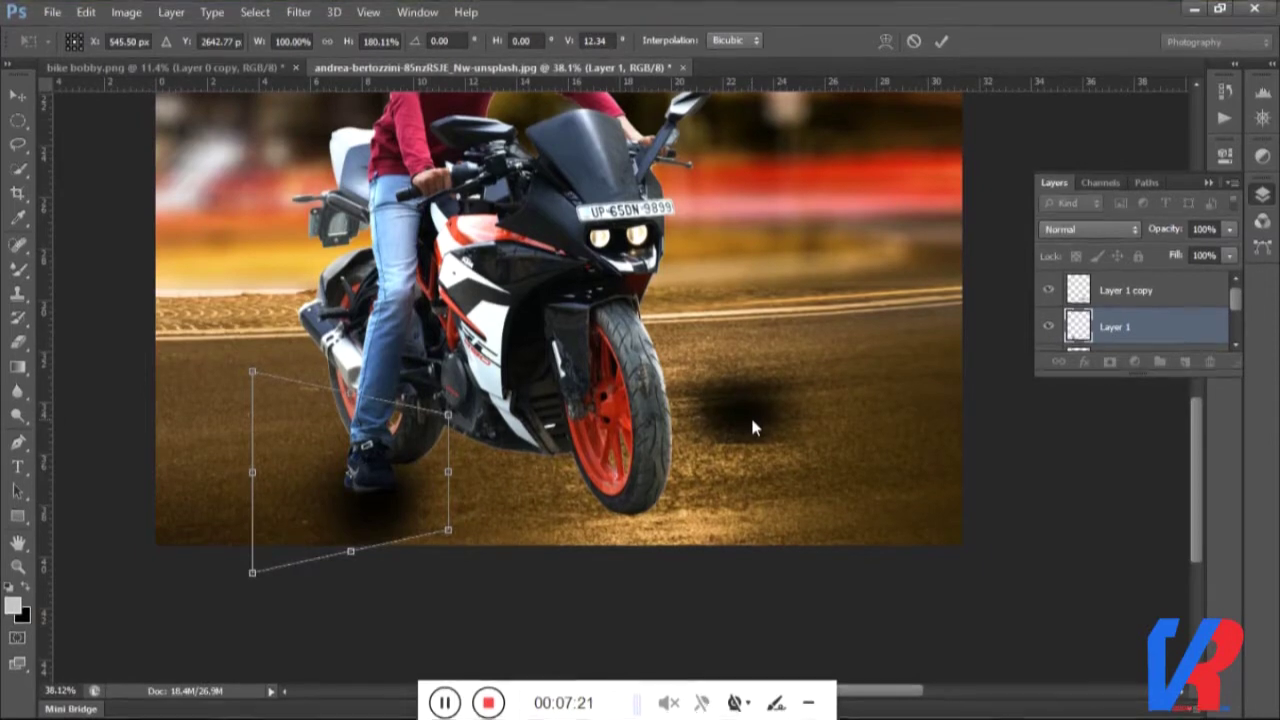
{"action": "key", "text": "Return"}
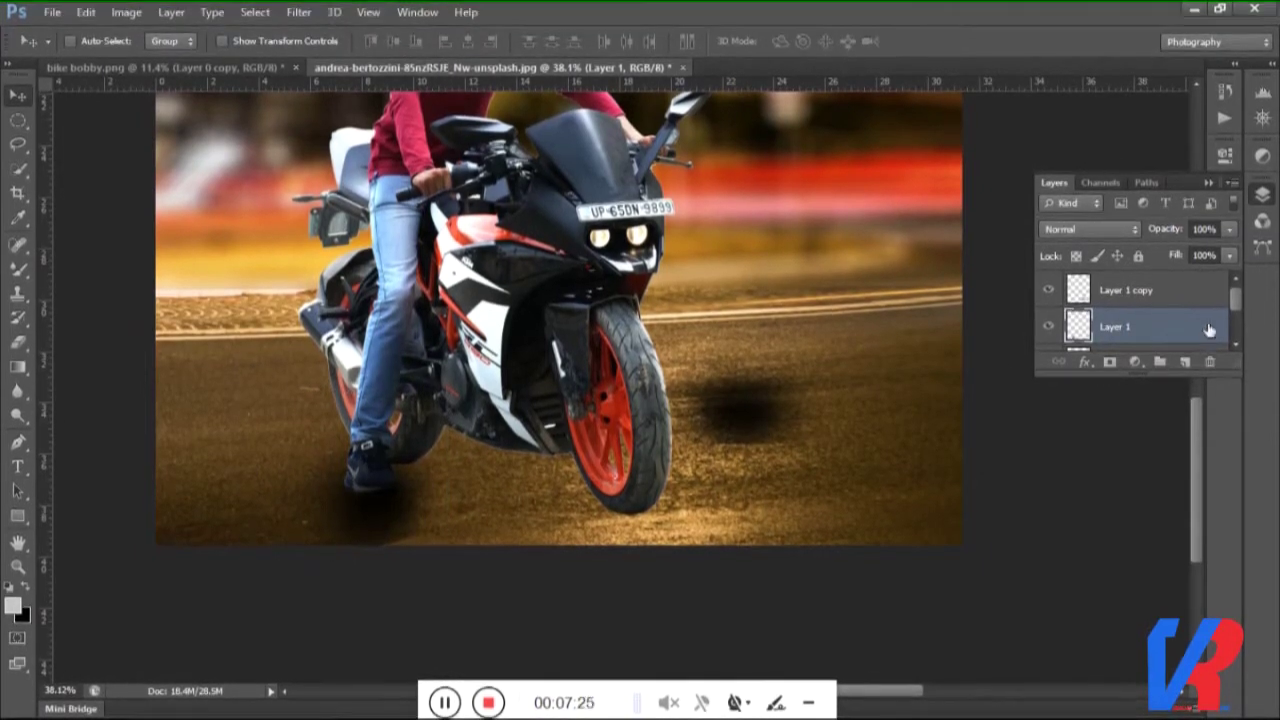
Move the Layer 1 copy shadow under the front wheel.
{"action": "left_click_drag", "start_coordinate": [1236, 297], "coordinate": [1237, 313]}
{"action": "left_click_drag", "start_coordinate": [1179, 437], "coordinate": [1182, 530]}
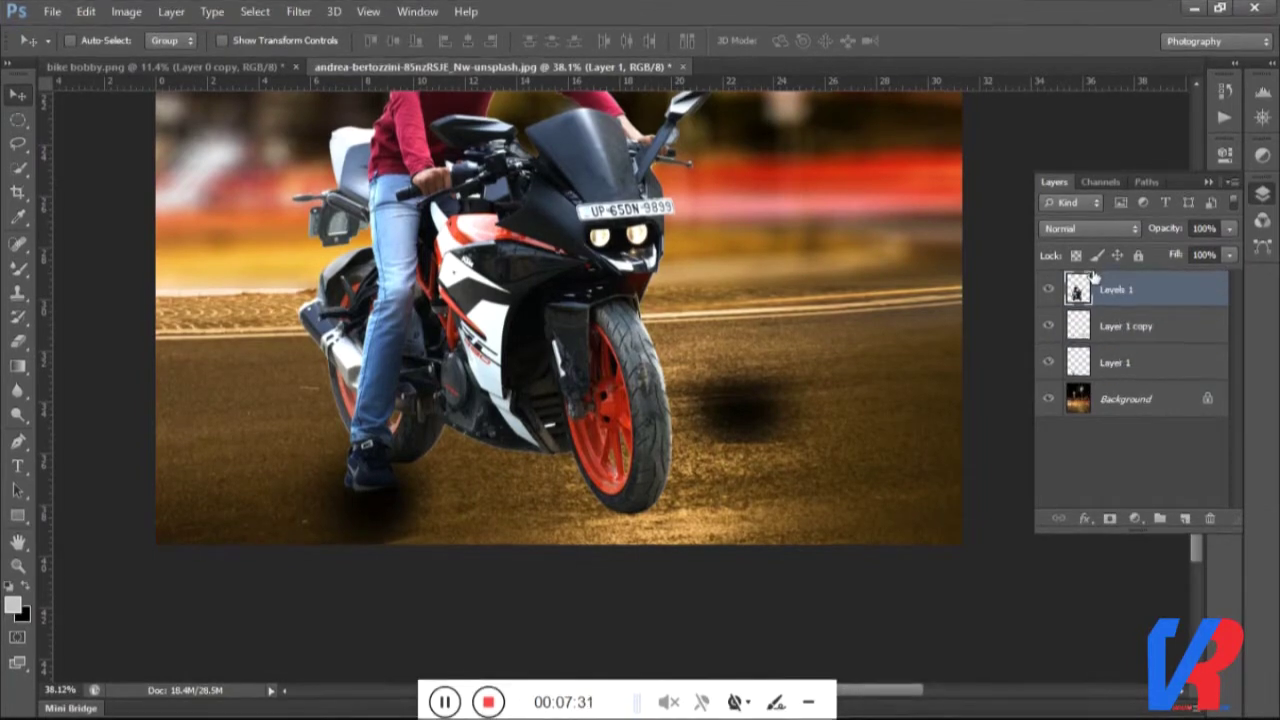
{"action": "left_click_drag", "start_coordinate": [378, 508], "coordinate": [398, 480]}
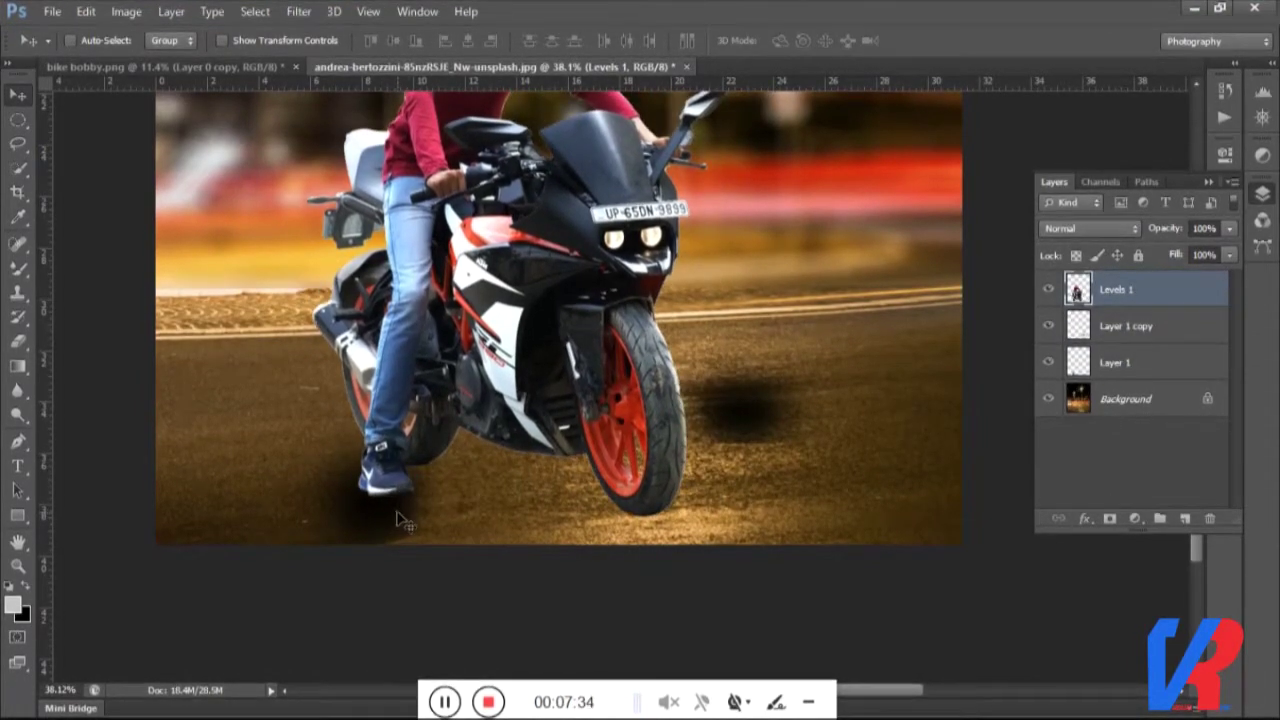
{"action": "key", "text": "ctrl+z"}
{"action": "left_click", "coordinate": [1125, 326]}
{"action": "left_click_drag", "start_coordinate": [760, 410], "coordinate": [641, 516]}
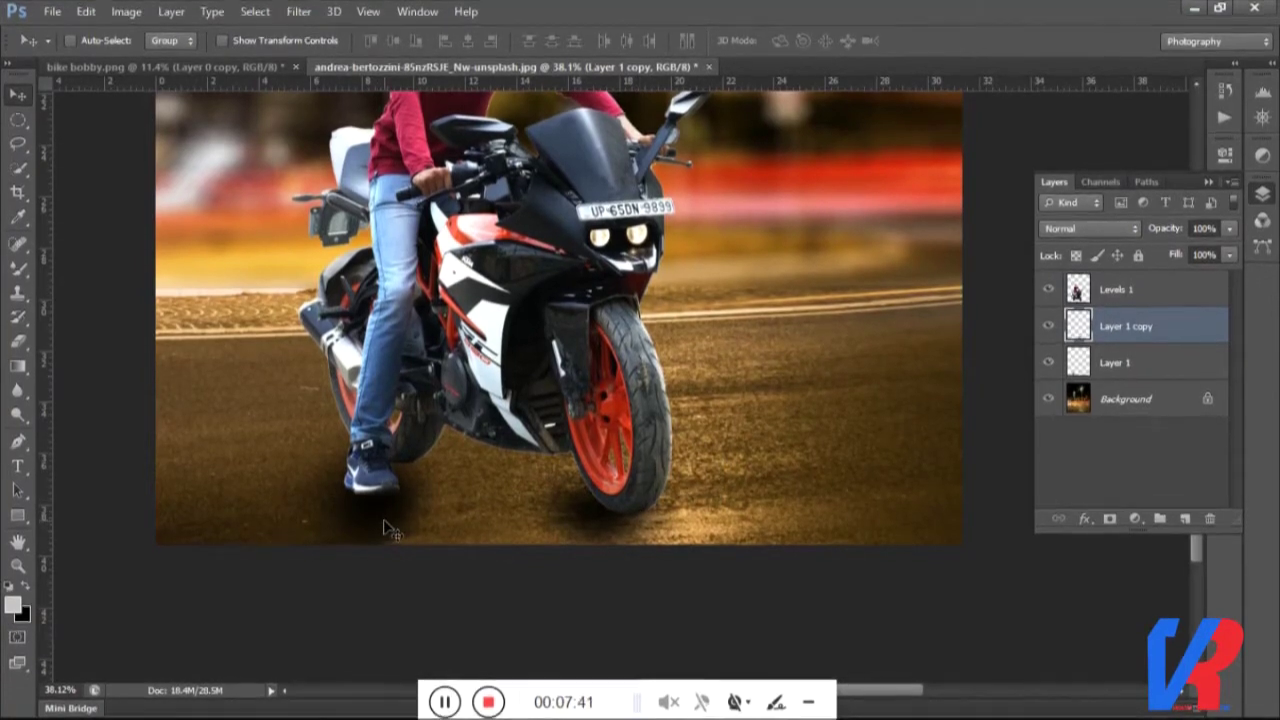
Rotate the foot shadow about 9 degrees and enlarge it to 107.57%.
{"action": "key", "text": "alt+bracketleft"}
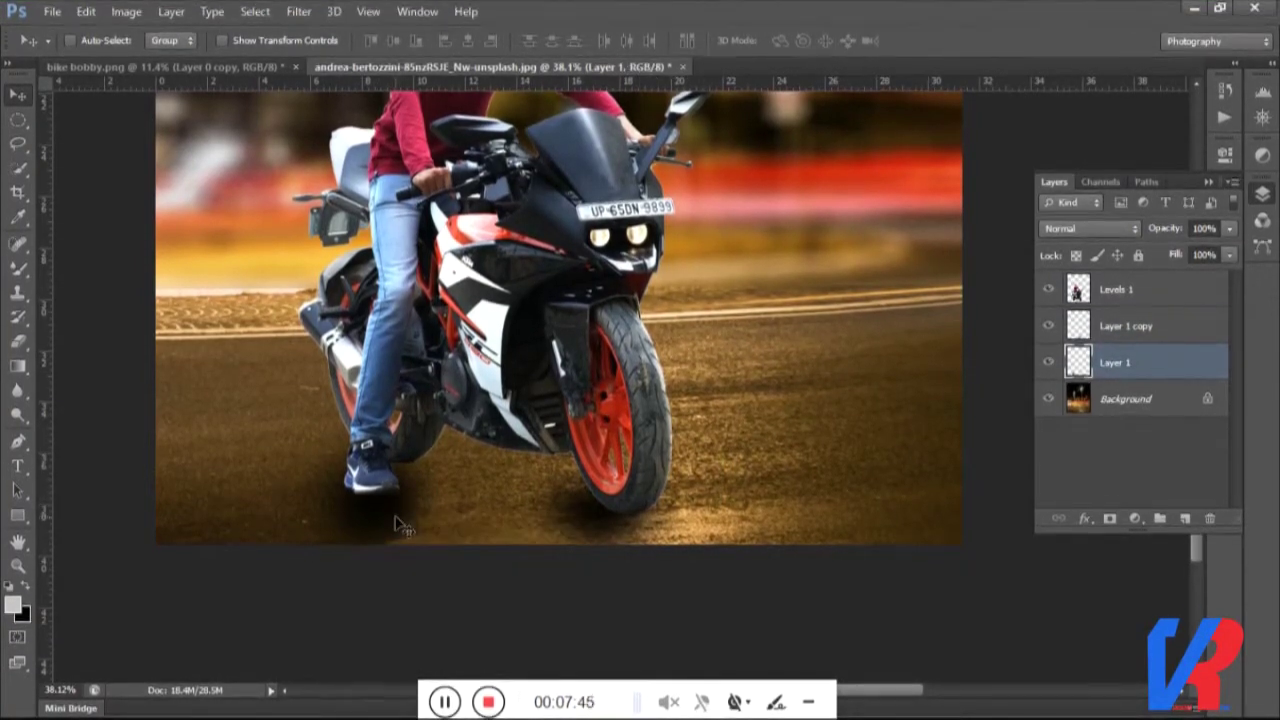
{"action": "key", "text": "ctrl+t"}
{"action": "left_click_drag", "start_coordinate": [436, 505], "coordinate": [393, 513]}
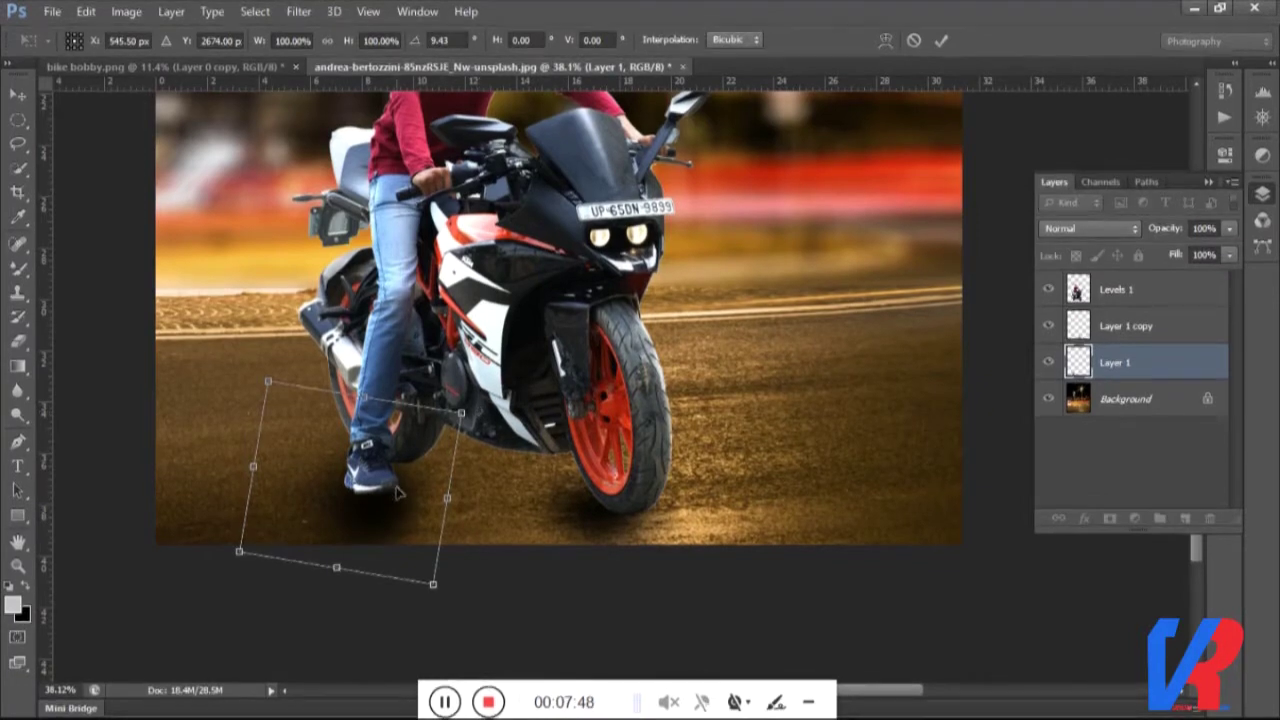
{"action": "left_click_drag", "start_coordinate": [393, 513], "coordinate": [386, 505]}
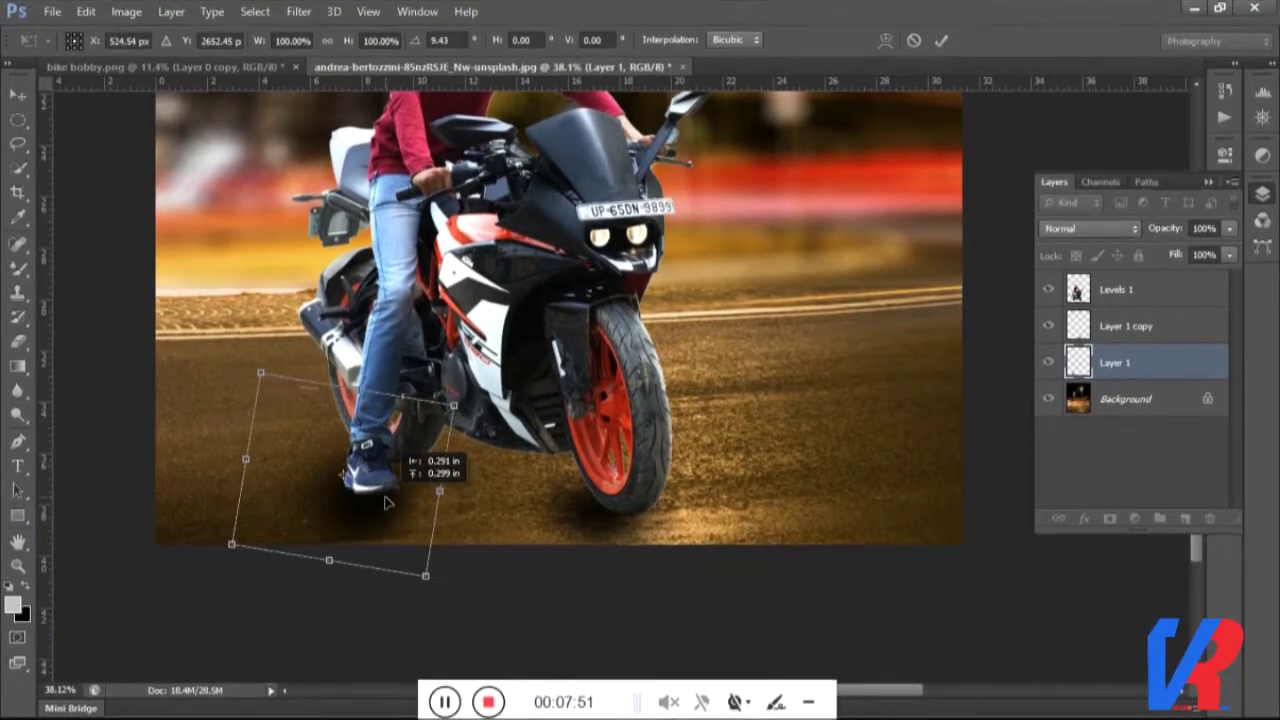
{"action": "left_click_drag", "start_coordinate": [426, 576], "coordinate": [438, 591]}
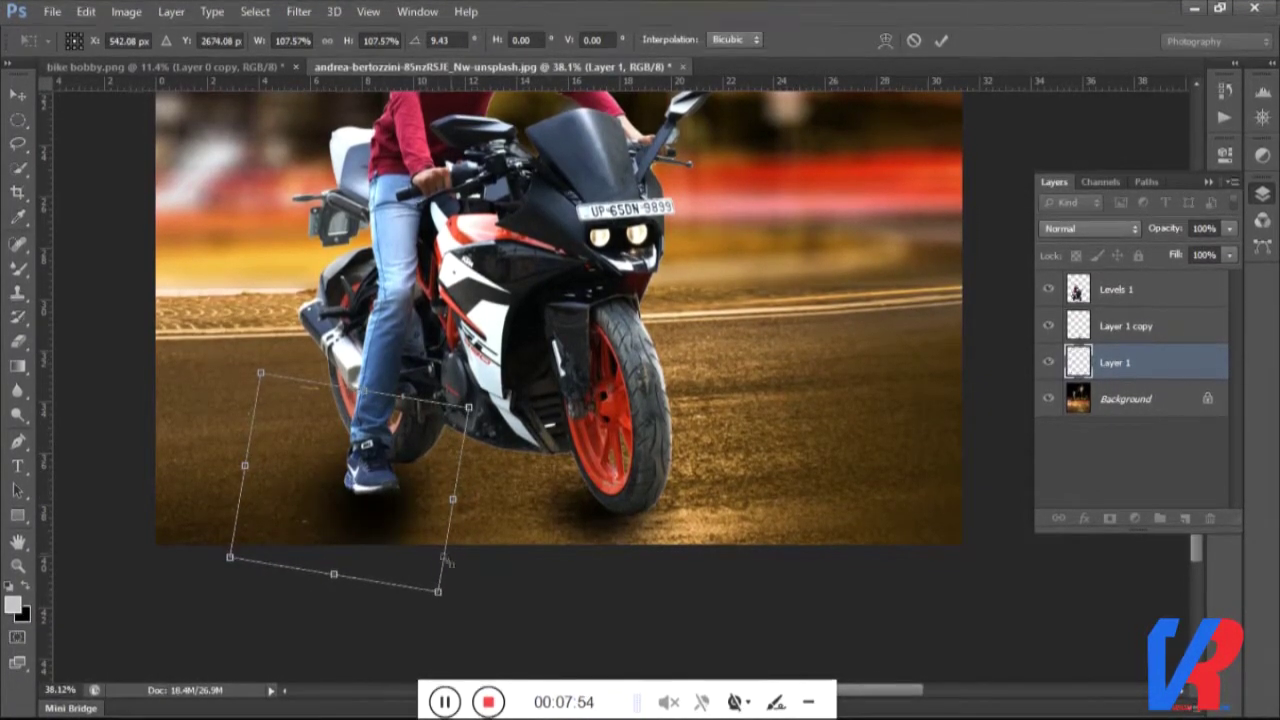
{"action": "key", "text": "Return"}
{"action": "left_click", "coordinate": [1204, 228]}
{"action": "scroll", "coordinate": [560, 300], "scroll_direction": "down", "scroll_amount": 2}
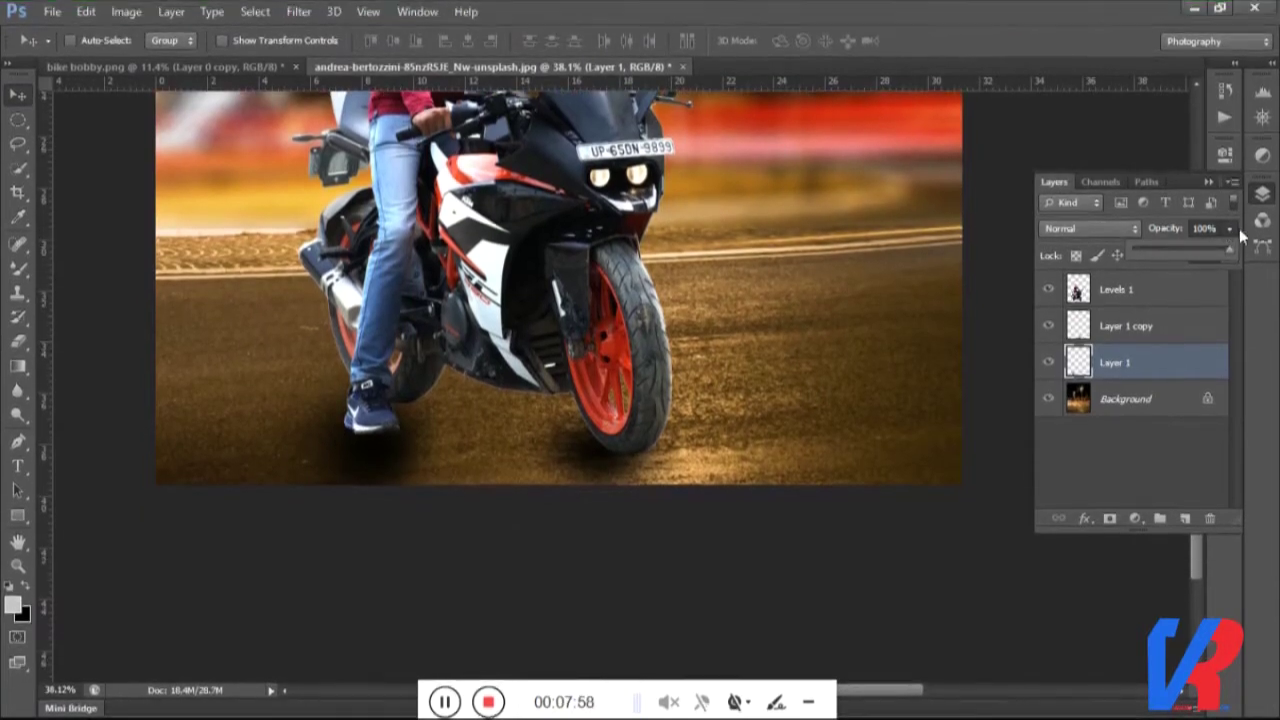
Lower the shadow layer's opacity to 90% and reposition it beneath the bike.
{"action": "left_click_drag", "start_coordinate": [1233, 232], "coordinate": [1220, 247]}
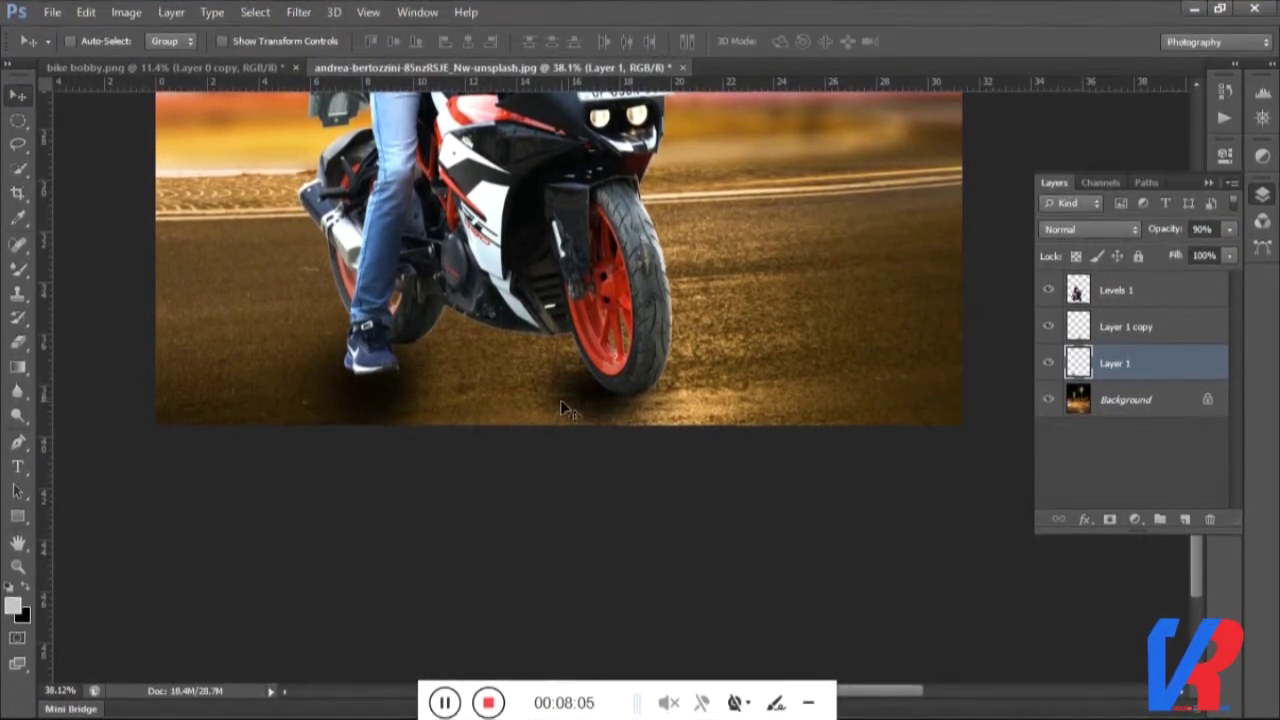
{"action": "scroll", "coordinate": [564, 398], "scroll_direction": "up", "scroll_amount": 3}
{"action": "scroll", "coordinate": [567, 410], "scroll_direction": "down", "scroll_amount": 1}
{"action": "mouse_move", "coordinate": [591, 457]}
{"action": "left_mouse_down"}
{"action": "mouse_move", "coordinate": [688, 505]}
{"action": "mouse_move", "coordinate": [684, 488]}
{"action": "left_mouse_up"}
Duplicate the shadow, then enlarge and rotate the copy beneath the bike.
{"action": "key", "text": "ctrl+j"}
{"action": "key", "text": "ctrl+t"}
{"action": "mouse_move", "coordinate": [548, 537]}
{"action": "left_mouse_down"}
{"action": "mouse_move", "coordinate": [638, 570]}
{"action": "mouse_move", "coordinate": [645, 612]}
{"action": "mouse_move", "coordinate": [523, 477]}
{"action": "left_mouse_up"}
{"action": "mouse_move", "coordinate": [608, 560]}
{"action": "left_mouse_down"}
{"action": "mouse_move", "coordinate": [683, 507]}
{"action": "mouse_move", "coordinate": [680, 378]}
{"action": "left_mouse_up"}
{"action": "mouse_move", "coordinate": [497, 471]}
{"action": "left_mouse_down"}
{"action": "mouse_move", "coordinate": [469, 543]}
{"action": "mouse_move", "coordinate": [476, 518]}
{"action": "left_mouse_up"}
{"action": "key", "text": "Return"}
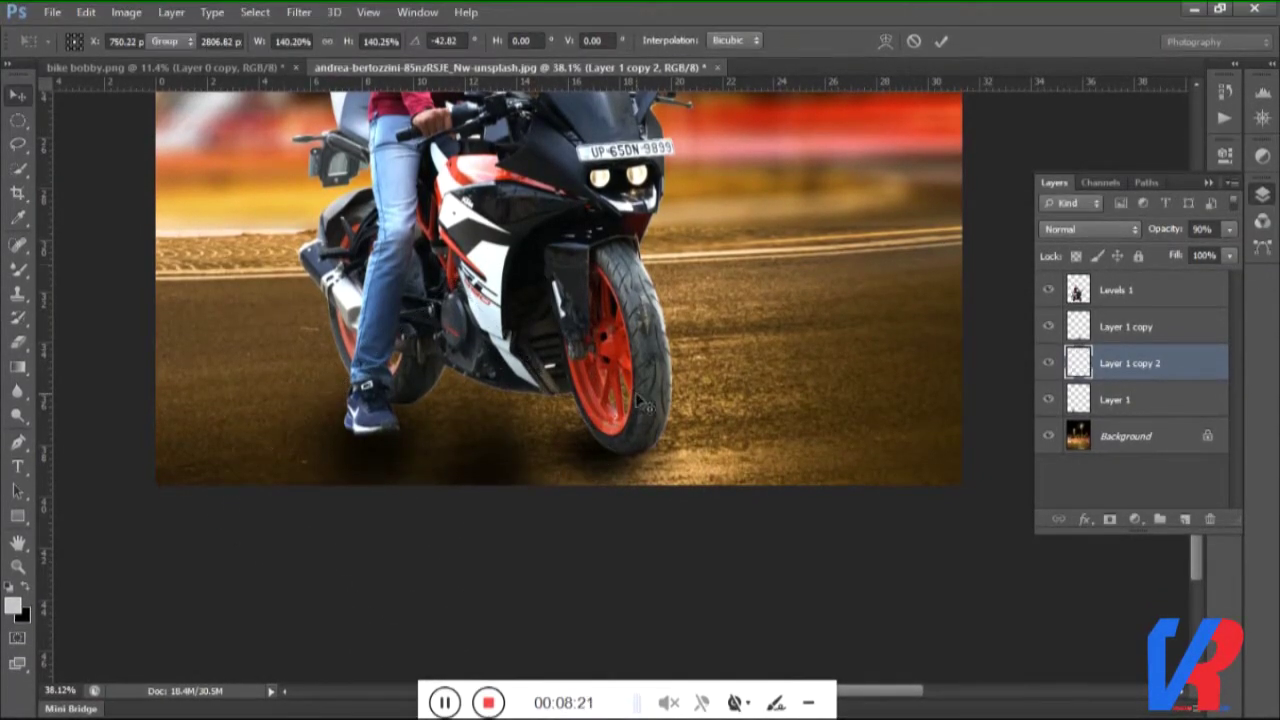
{"action": "key", "text": "ctrl+0"}
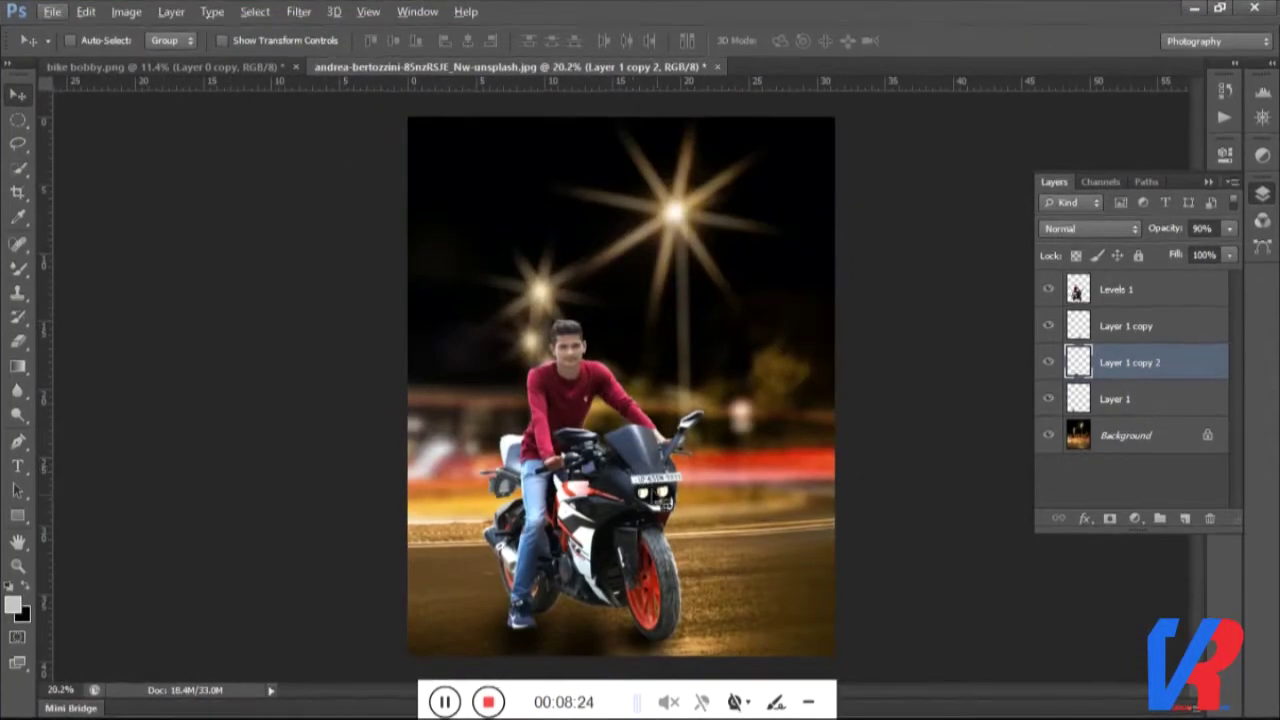
{"action": "scroll", "coordinate": [600, 460], "scroll_direction": "down", "scroll_amount": 5}
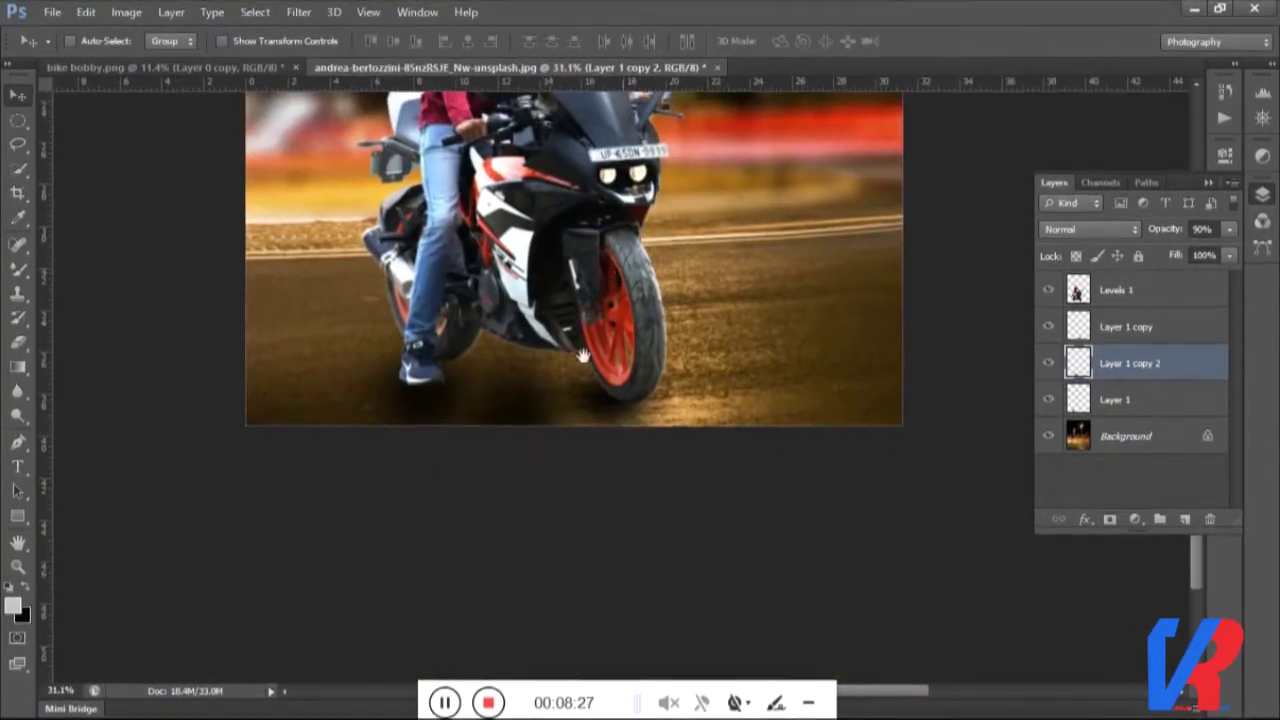
Alt-drag a third shadow copy, Layer 1 copy 2, and widen it under the bike.
{"action": "mouse_move", "coordinate": [686, 458]}
{"action": "left_mouse_down"}
{"action": "mouse_move", "coordinate": [520, 418]}
{"action": "mouse_move", "coordinate": [510, 395]}
{"action": "mouse_move", "coordinate": [517, 437]}
{"action": "left_mouse_up"}
{"action": "right_click", "coordinate": [520, 418]}
{"action": "left_click", "coordinate": [530, 430]}
{"action": "right_click", "coordinate": [535, 443]}
{"action": "left_click", "coordinate": [535, 434]}
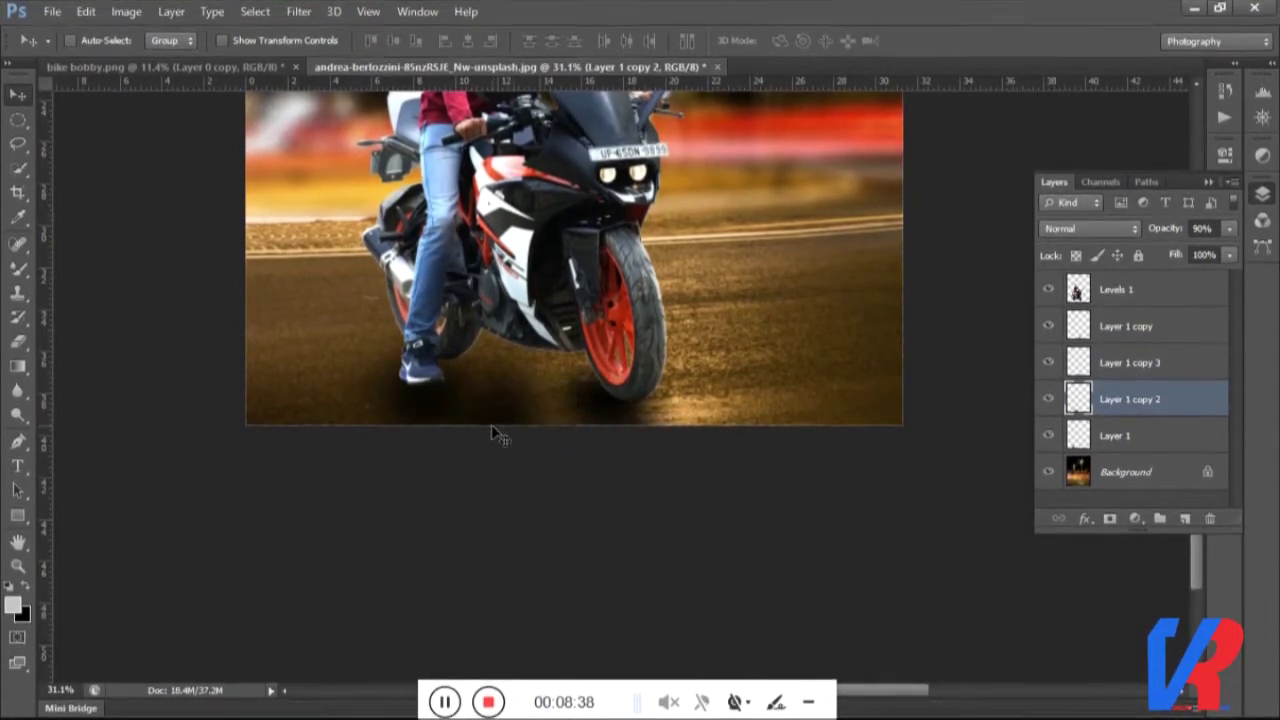
{"action": "key", "text": "ctrl+t"}
{"action": "mouse_move", "coordinate": [520, 438]}
{"action": "left_mouse_down"}
{"action": "mouse_move", "coordinate": [555, 425]}
{"action": "mouse_move", "coordinate": [508, 420]}
{"action": "left_mouse_up"}
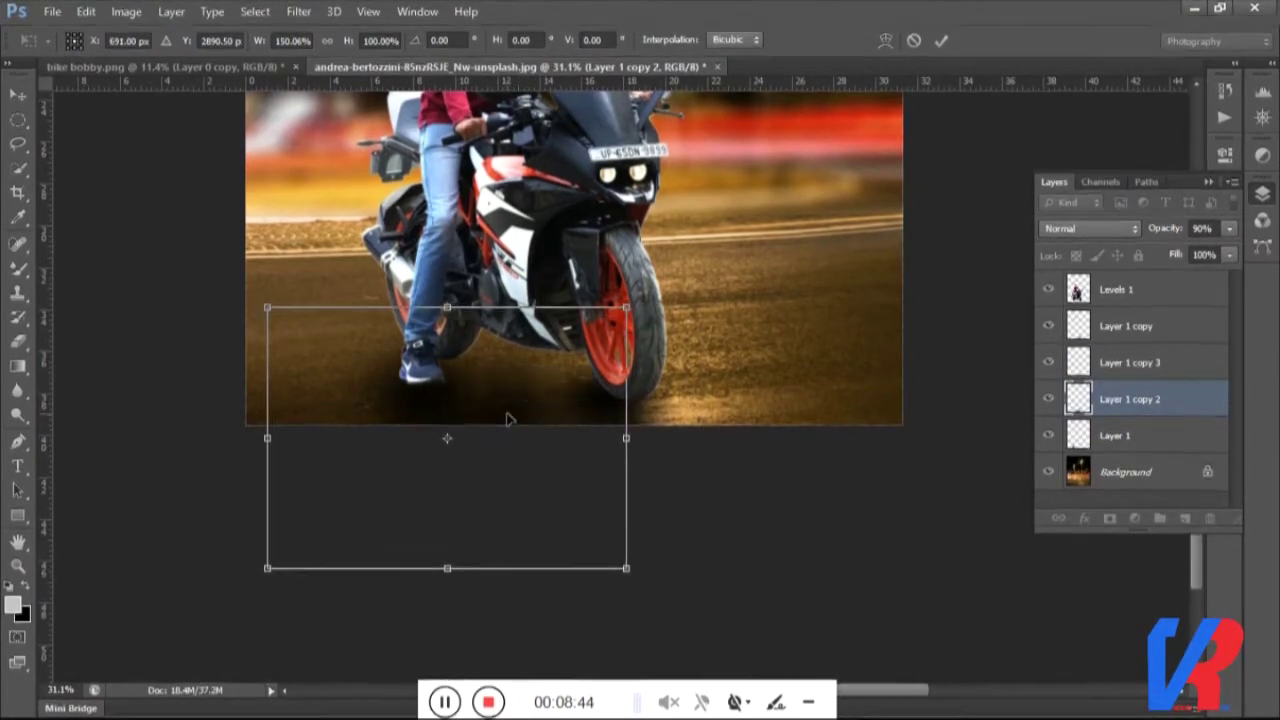
{"action": "key", "text": "ctrl+0"}
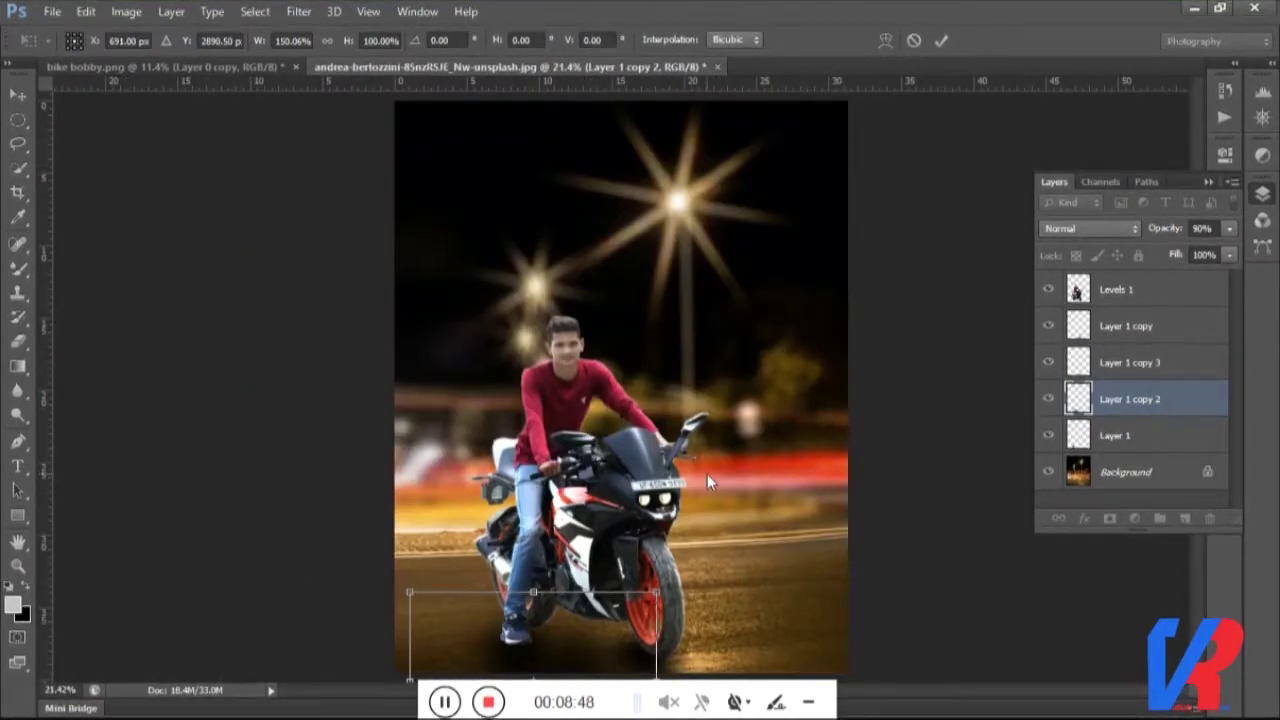
{"action": "key", "text": "Return"}
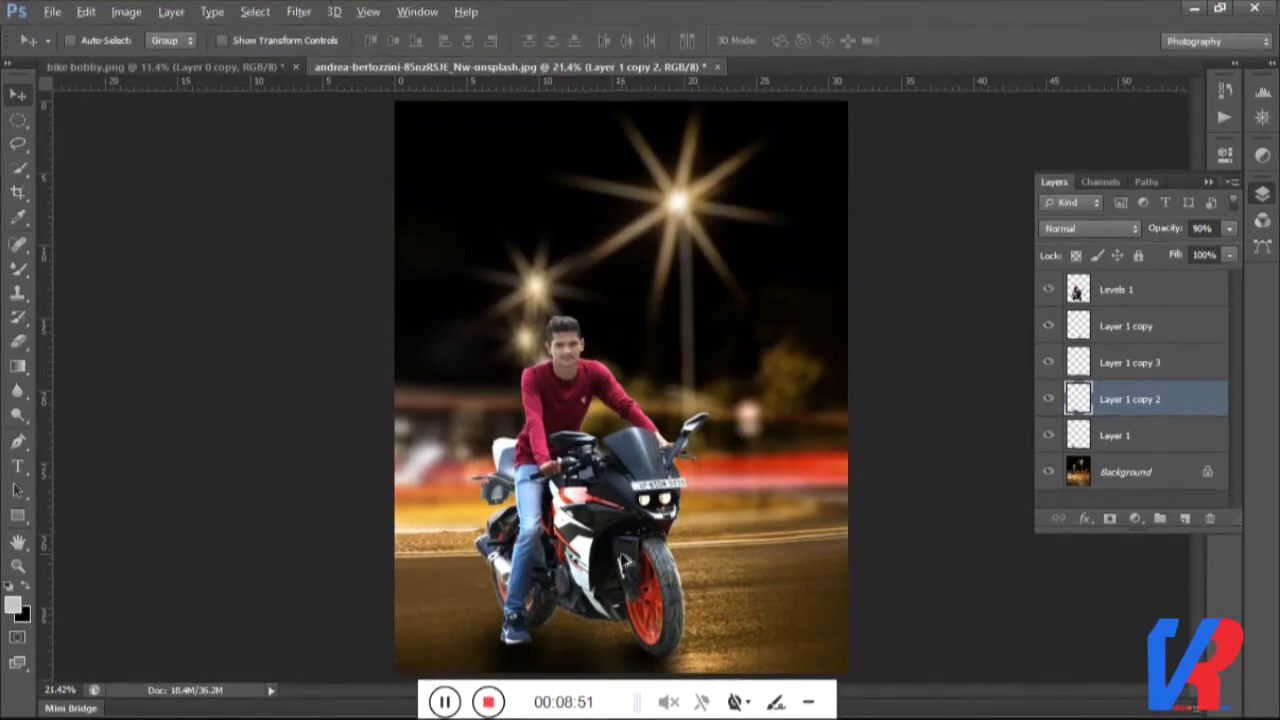
{"action": "key", "text": "ctrl+minus"}
{"action": "key", "text": "ctrl+plus"}
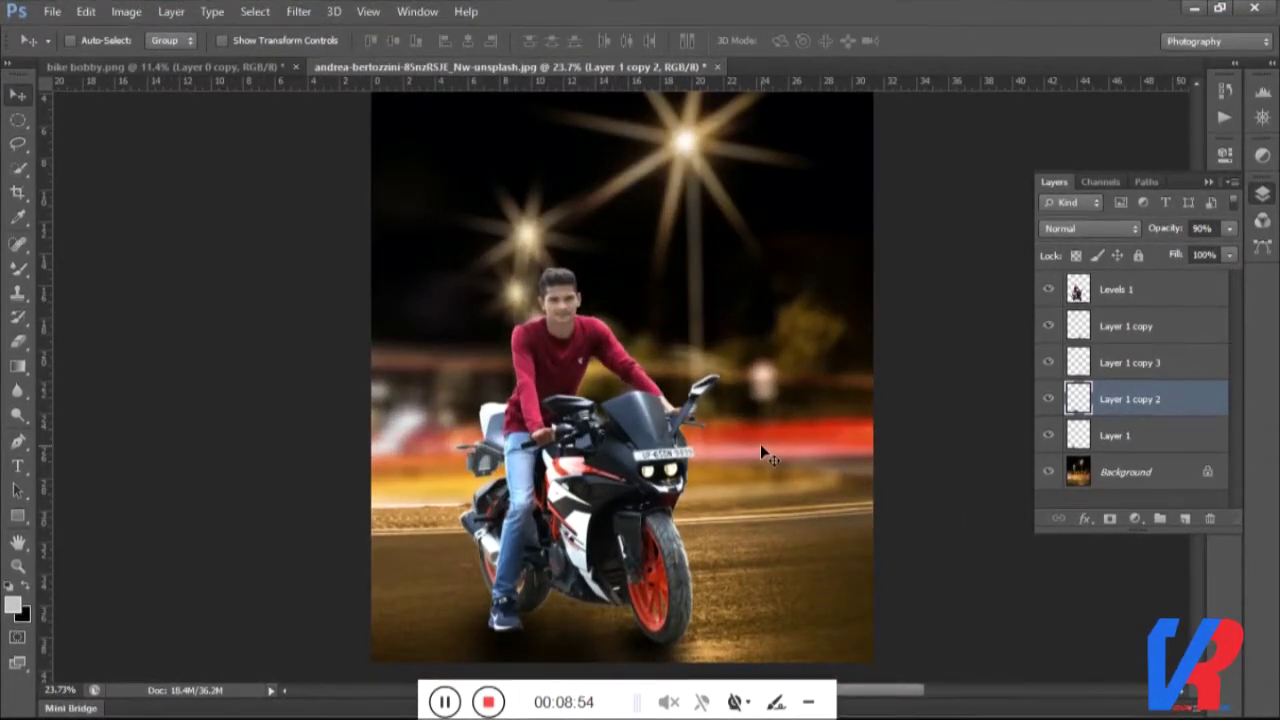
Choose the Elliptical Marquee tool and add a new empty Layer 2.
{"action": "scroll", "coordinate": [700, 450], "scroll_direction": "up", "scroll_amount": 1}
{"action": "scroll", "coordinate": [680, 440], "scroll_direction": "up", "scroll_amount": 2}
{"action": "scroll", "coordinate": [665, 432], "scroll_direction": "up", "scroll_amount": 2}
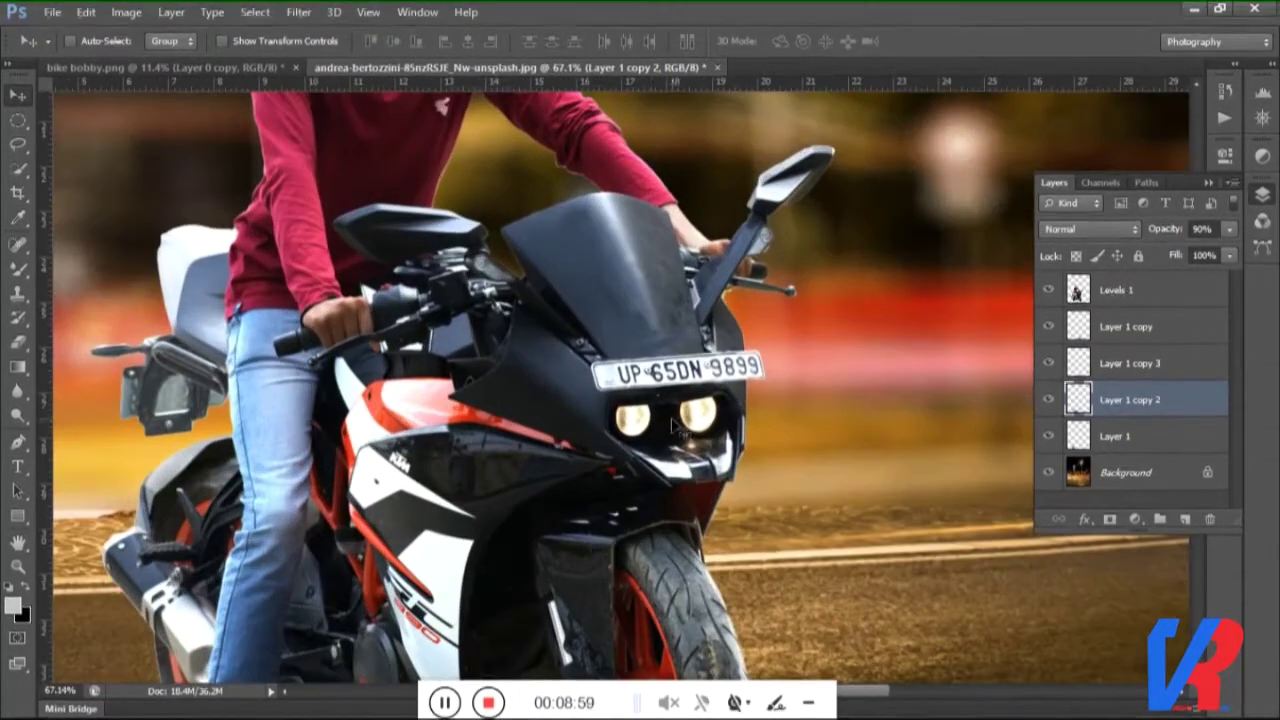
{"action": "scroll", "coordinate": [655, 428], "scroll_direction": "up", "scroll_amount": 1}
{"action": "scroll", "coordinate": [655, 428], "scroll_direction": "down", "scroll_amount": 2}
{"action": "scroll", "coordinate": [500, 400], "scroll_direction": "down", "scroll_amount": 1}
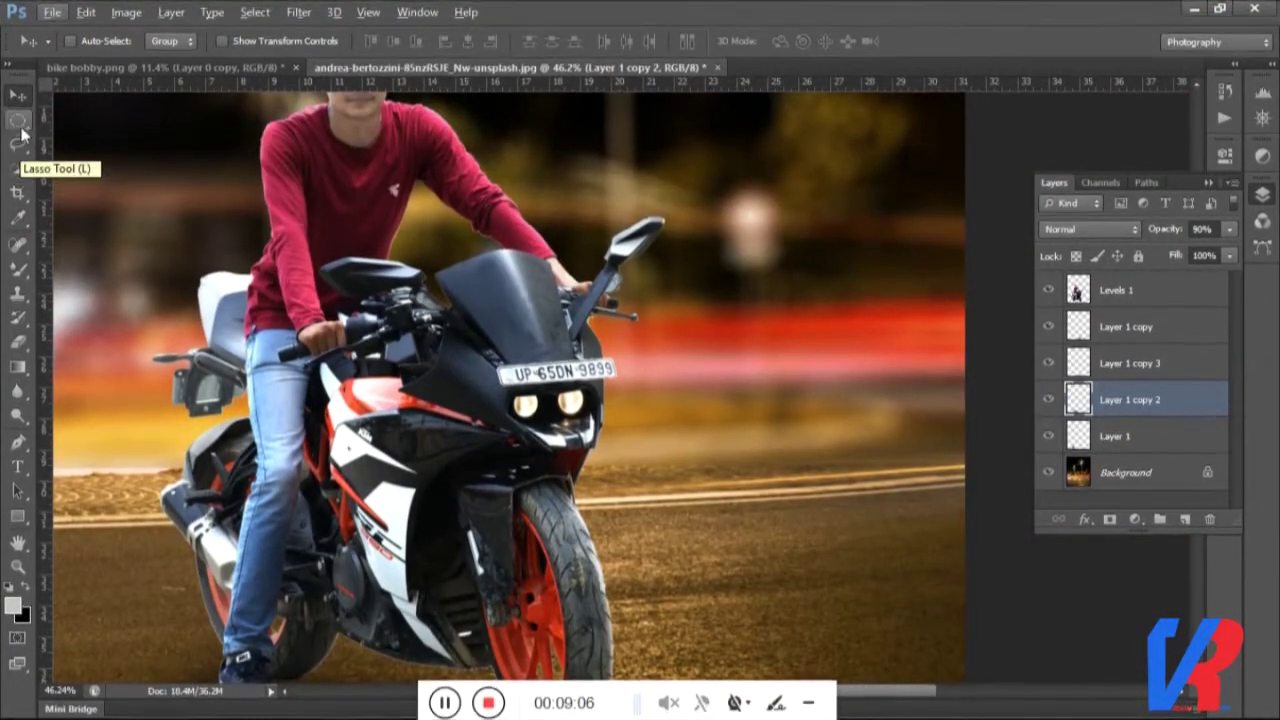
{"action": "left_click", "coordinate": [18, 119]}
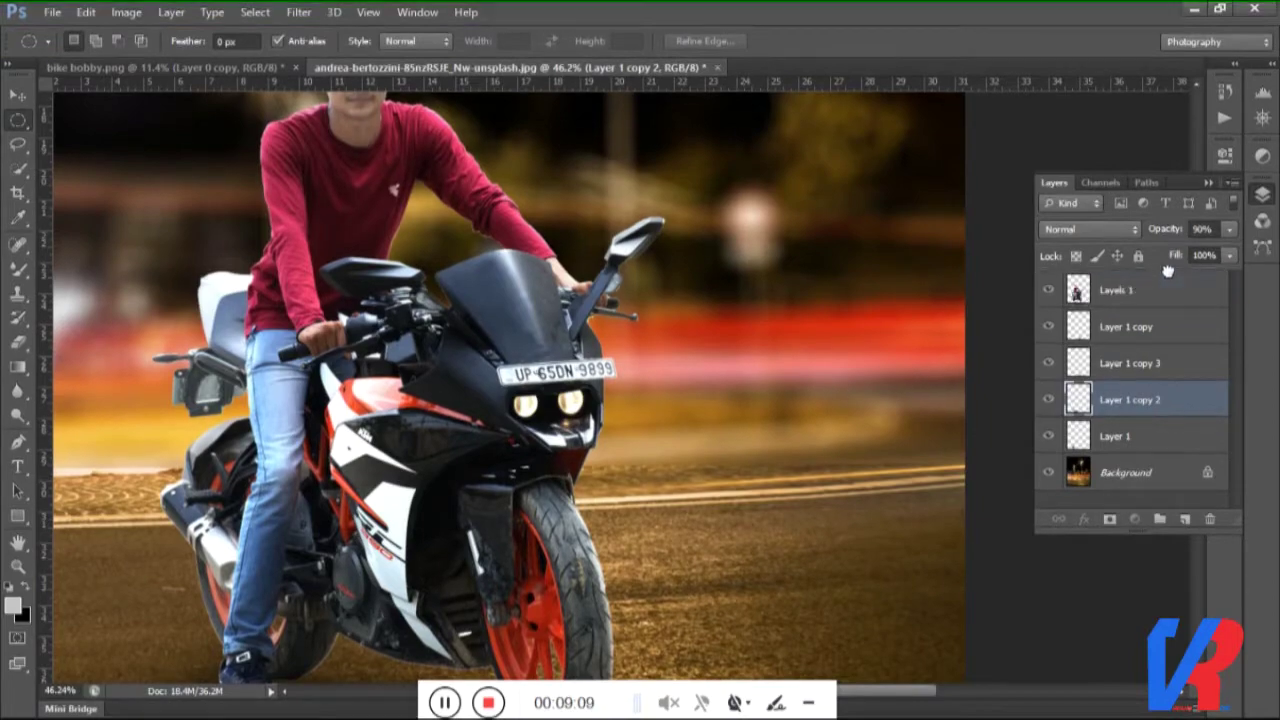
{"action": "left_click", "coordinate": [1184, 518]}
Draw a circular elliptical selection over the bike's left headlight.
{"action": "left_click_drag", "start_coordinate": [1140, 399], "coordinate": [1142, 288]}
{"action": "scroll", "coordinate": [484, 372], "scroll_direction": "up", "scroll_amount": 3, "text": "alt"}
{"action": "scroll", "coordinate": [484, 372], "scroll_direction": "up", "scroll_amount": 5, "text": "alt"}
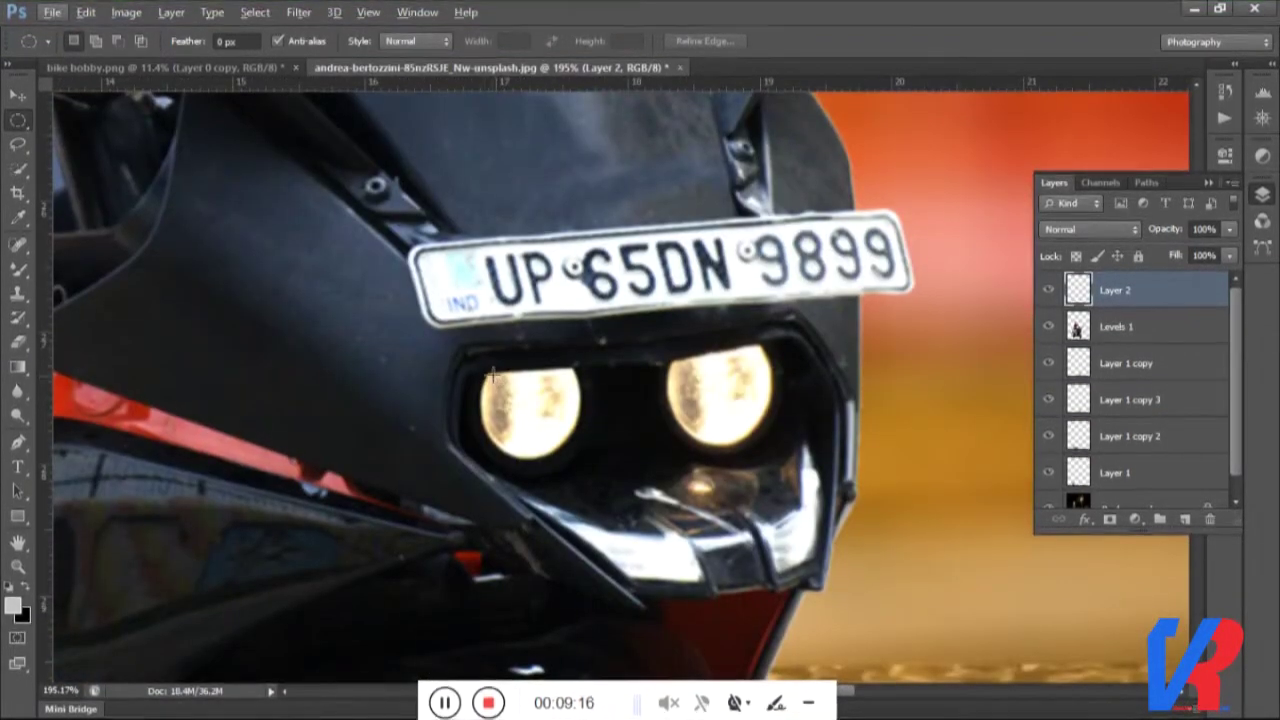
{"action": "left_click_drag", "start_coordinate": [484, 372], "coordinate": [576, 451]}
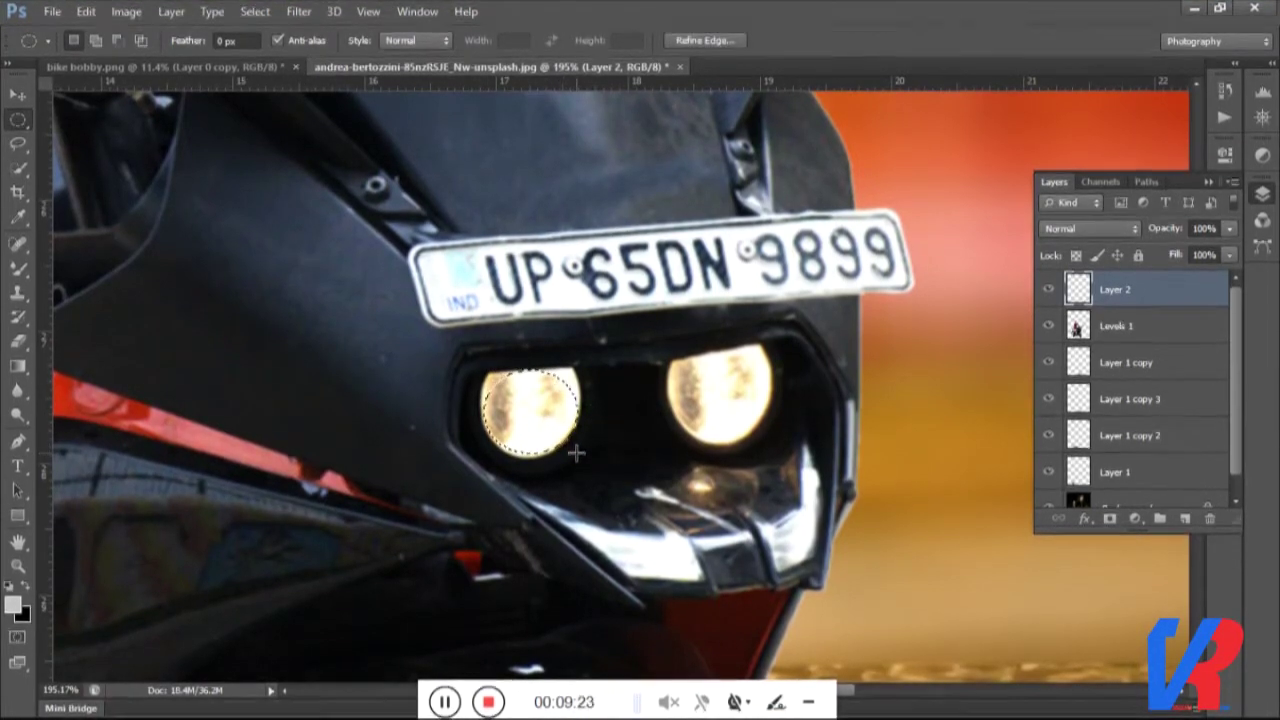
Set the background colour to light pink fbc3bc for the headlight fill.
{"action": "left_click", "coordinate": [23, 614]}
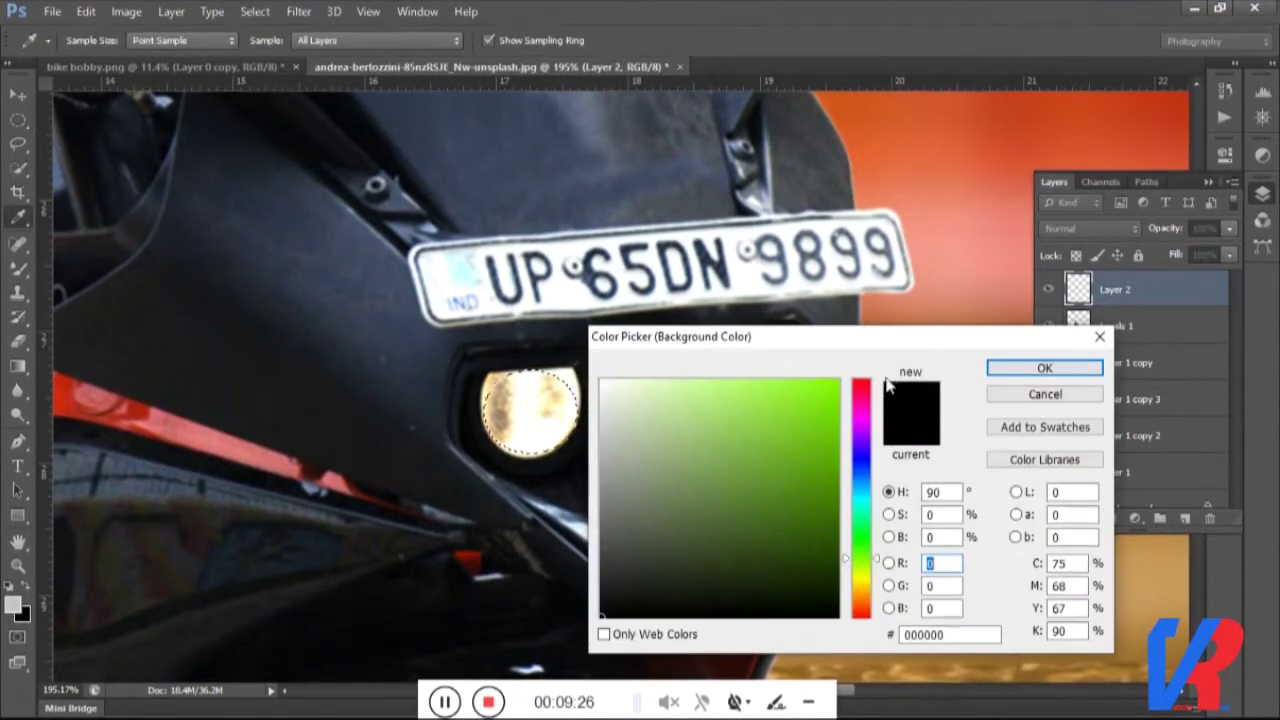
{"action": "left_click_drag", "start_coordinate": [858, 381], "coordinate": [872, 620]}
{"action": "left_click", "coordinate": [696, 381]}
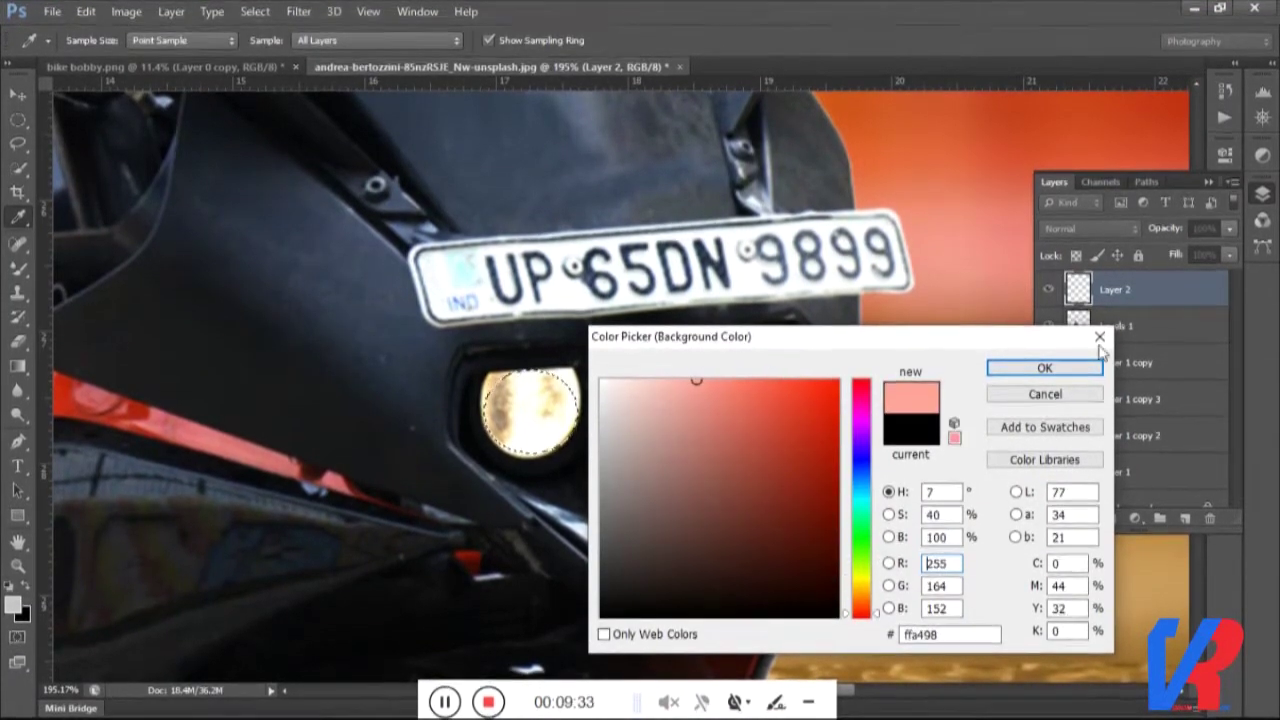
{"action": "left_click_drag", "start_coordinate": [627, 385], "coordinate": [658, 386]}
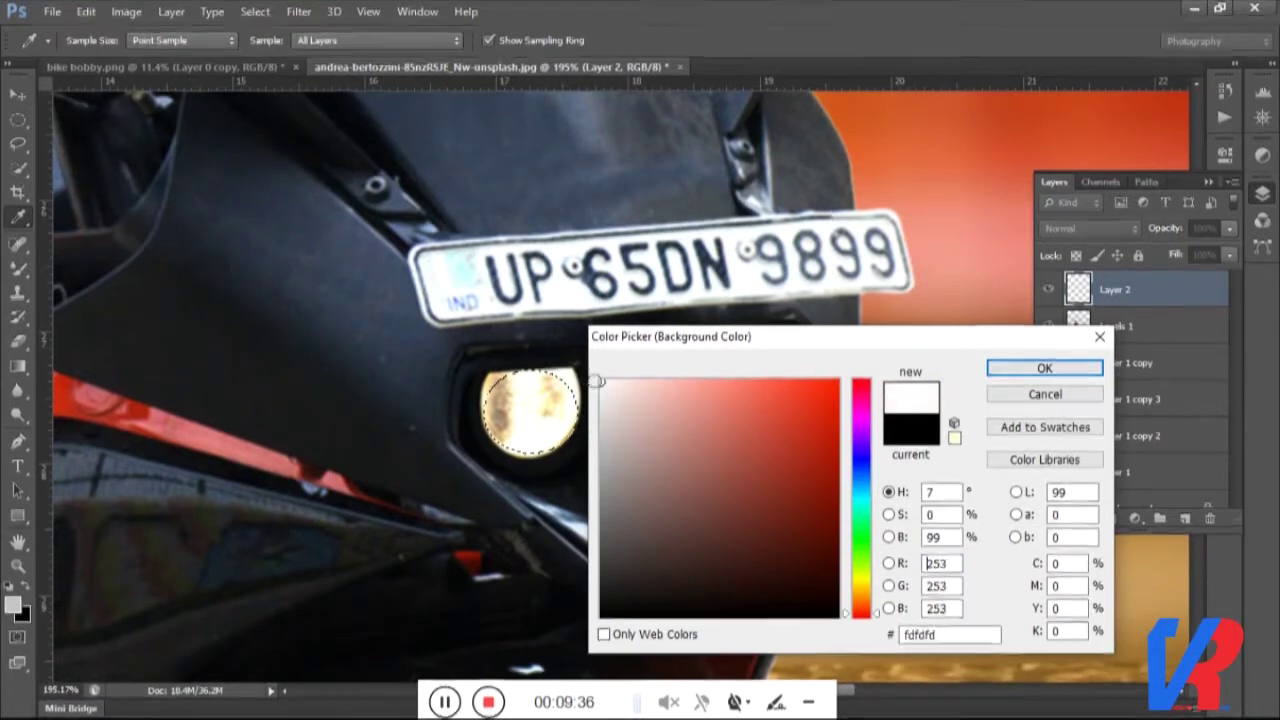
{"action": "left_click", "coordinate": [1040, 368]}
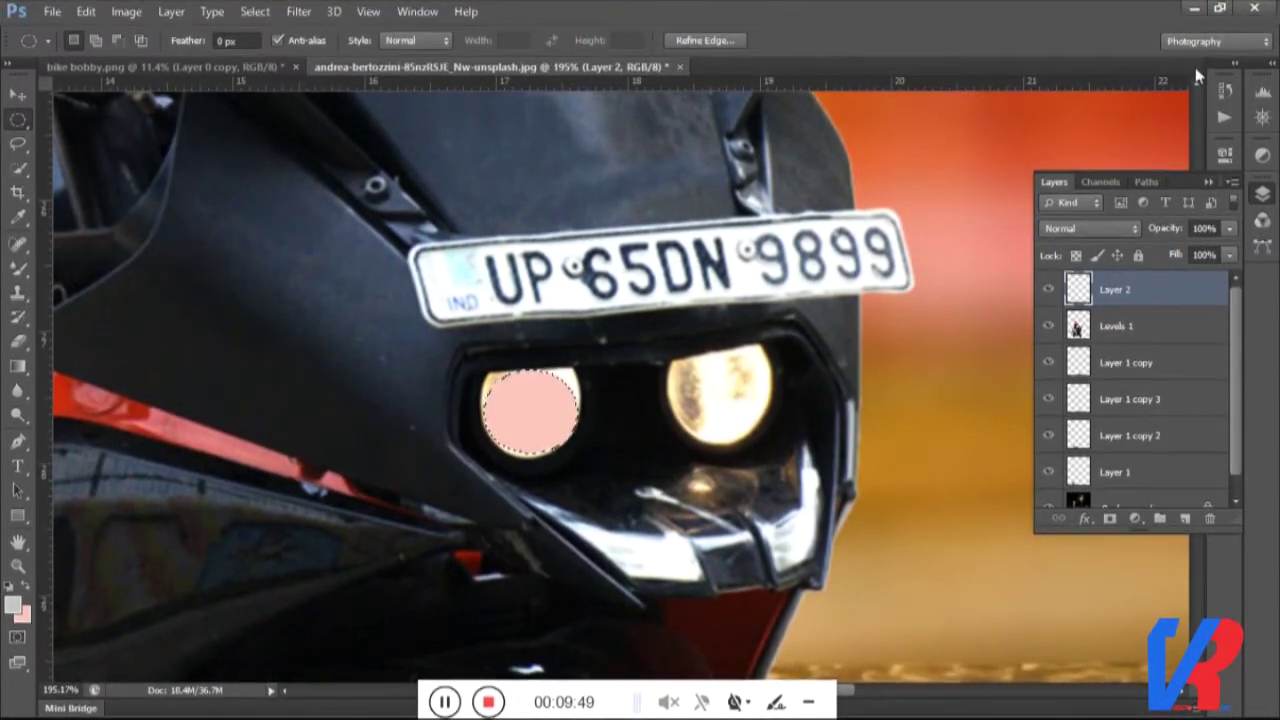
{"action": "left_click", "coordinate": [1134, 519]}
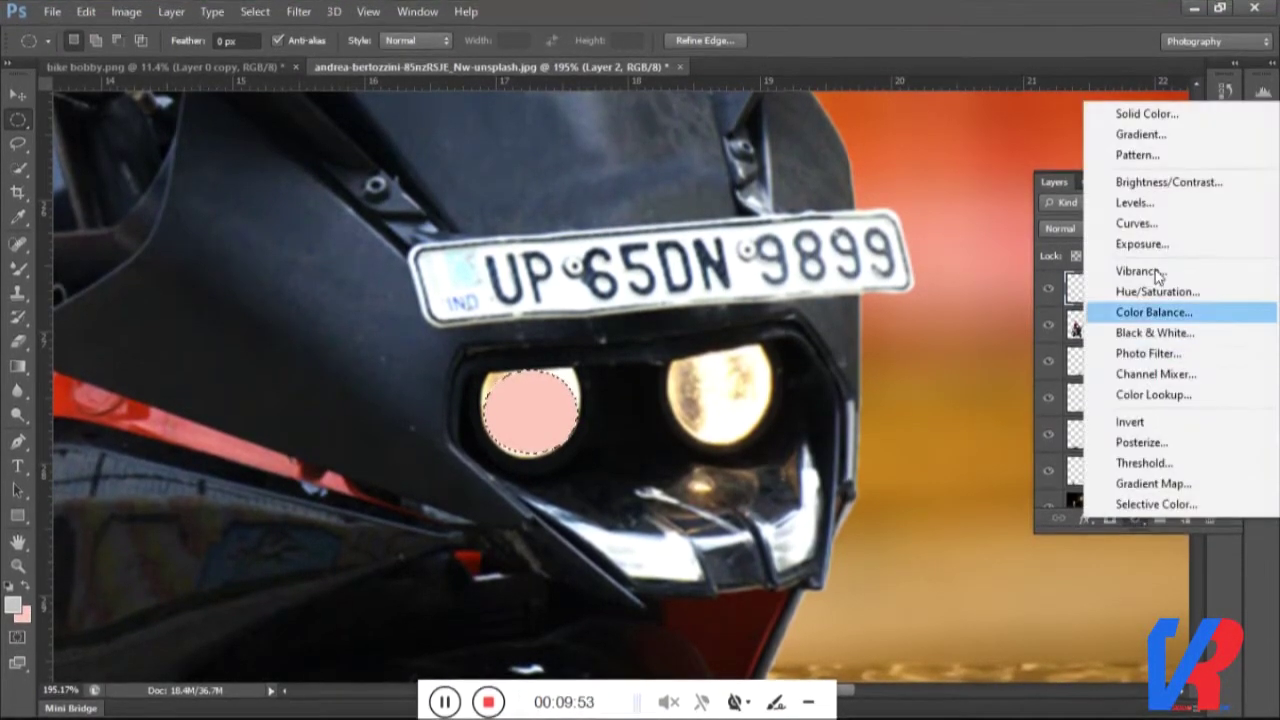
Tint the headlight circle with a Hue/Saturation adjustment and merge it into Layer 2.
{"action": "left_click", "coordinate": [1165, 292]}
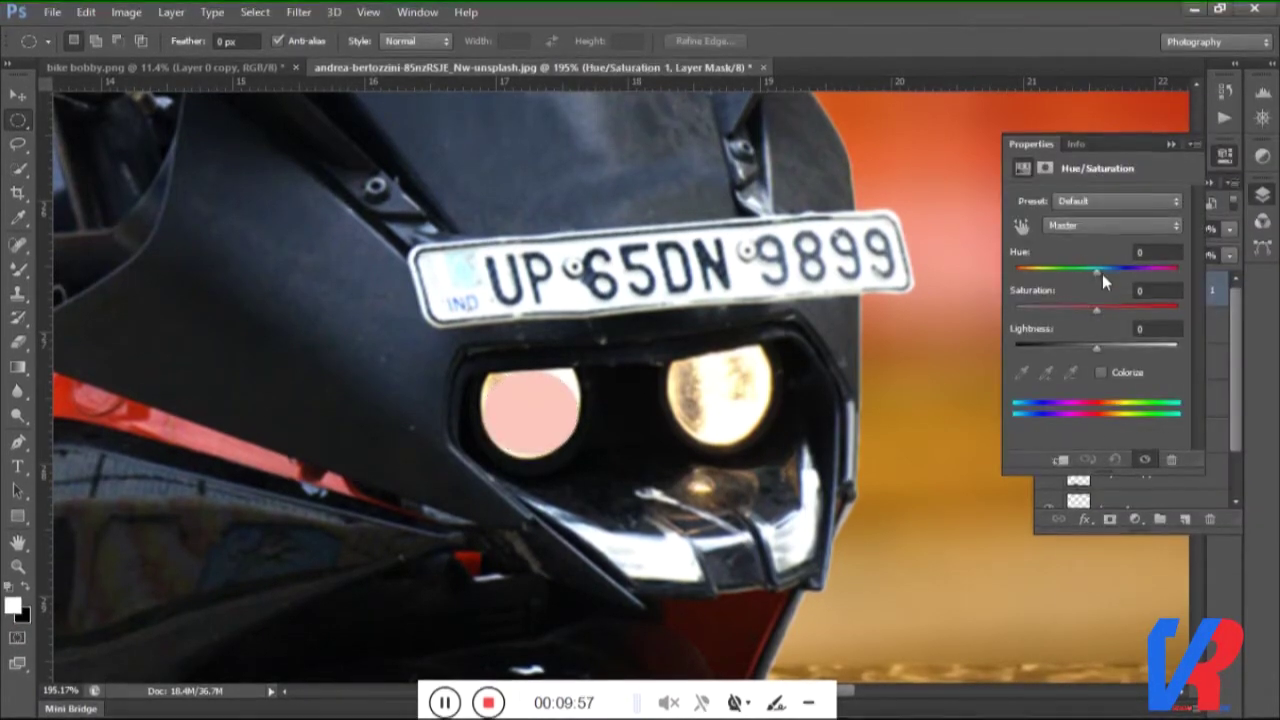
{"action": "left_click_drag", "start_coordinate": [1097, 271], "coordinate": [1056, 268]}
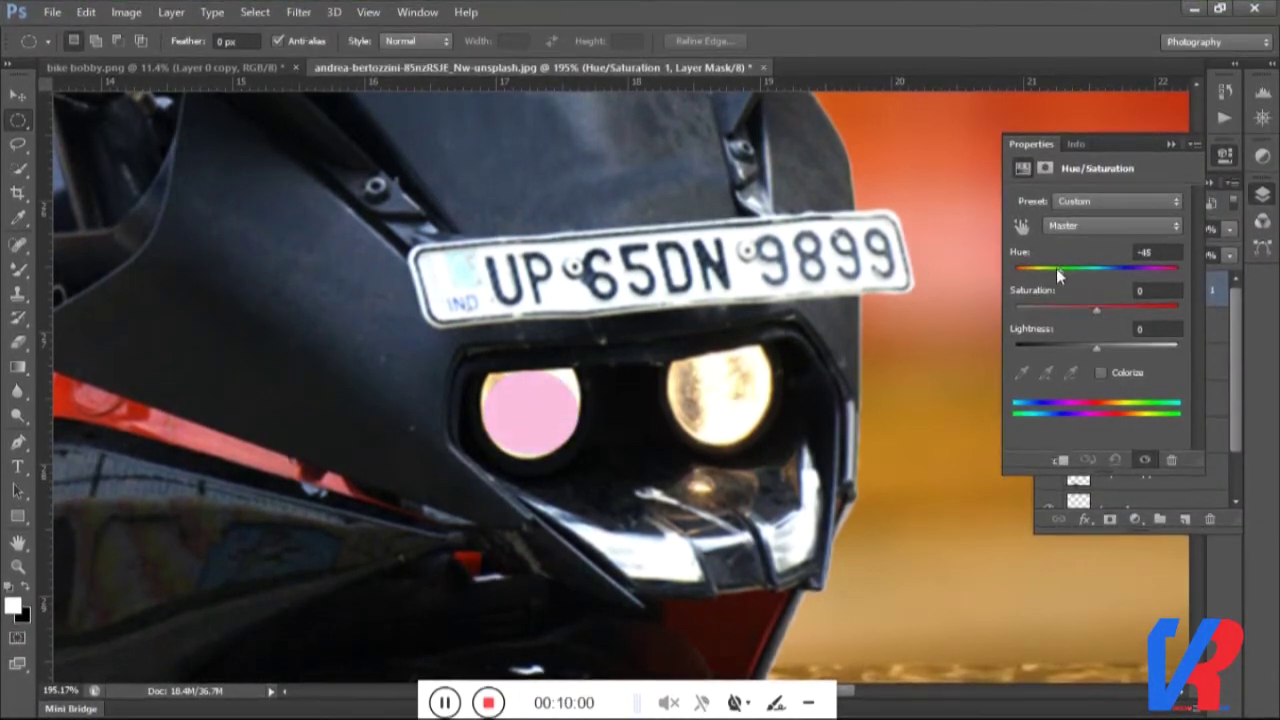
{"action": "mouse_move", "coordinate": [1058, 269]}
{"action": "left_mouse_down"}
{"action": "mouse_move", "coordinate": [1097, 271]}
{"action": "mouse_move", "coordinate": [1020, 310]}
{"action": "mouse_move", "coordinate": [1178, 310]}
{"action": "left_mouse_up"}
{"action": "left_click_drag", "start_coordinate": [1098, 270], "coordinate": [1117, 270]}
{"action": "mouse_move", "coordinate": [1097, 347]}
{"action": "left_mouse_down"}
{"action": "mouse_move", "coordinate": [979, 345]}
{"action": "mouse_move", "coordinate": [1166, 343]}
{"action": "left_mouse_up"}
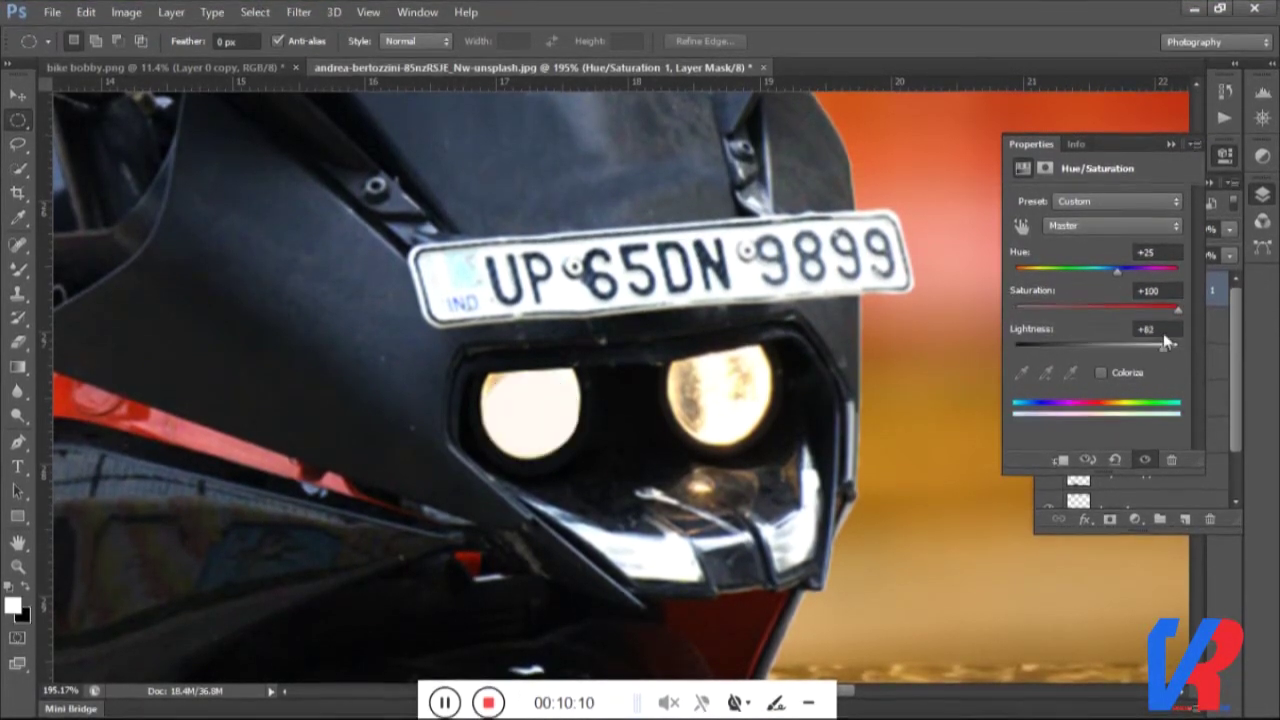
{"action": "left_click", "coordinate": [1262, 194]}
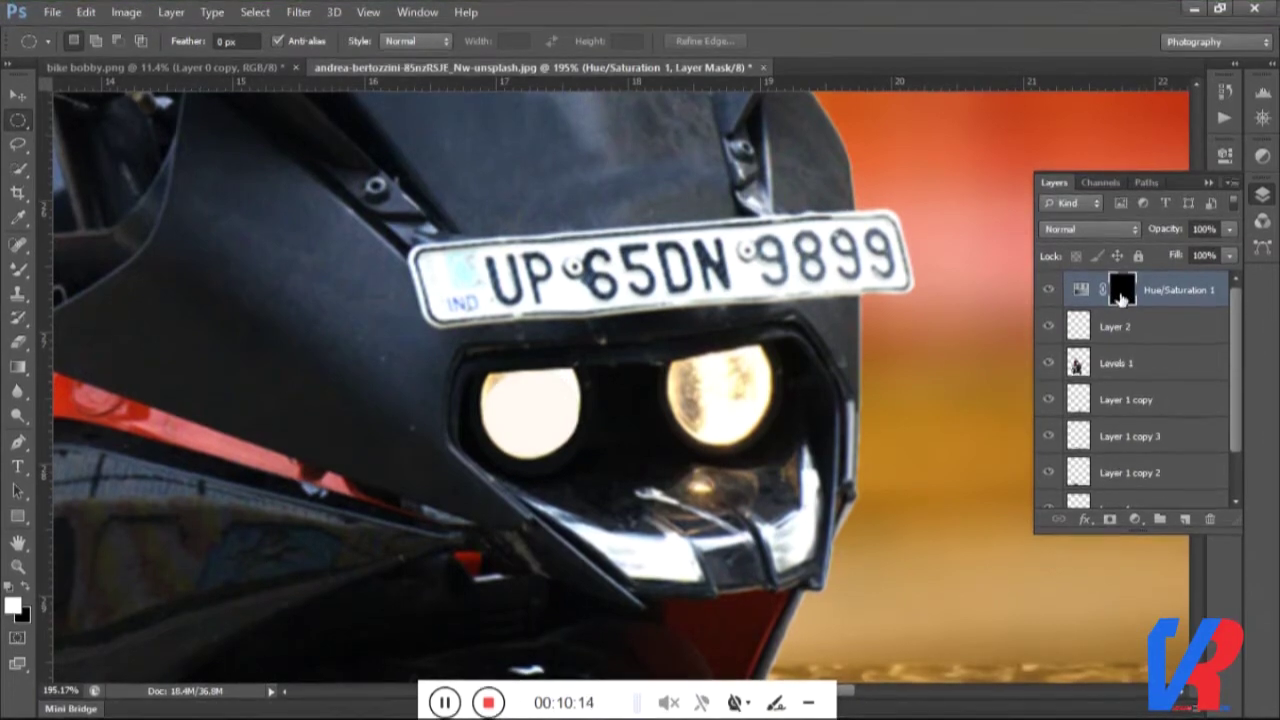
{"action": "key", "text": "ctrl+e"}
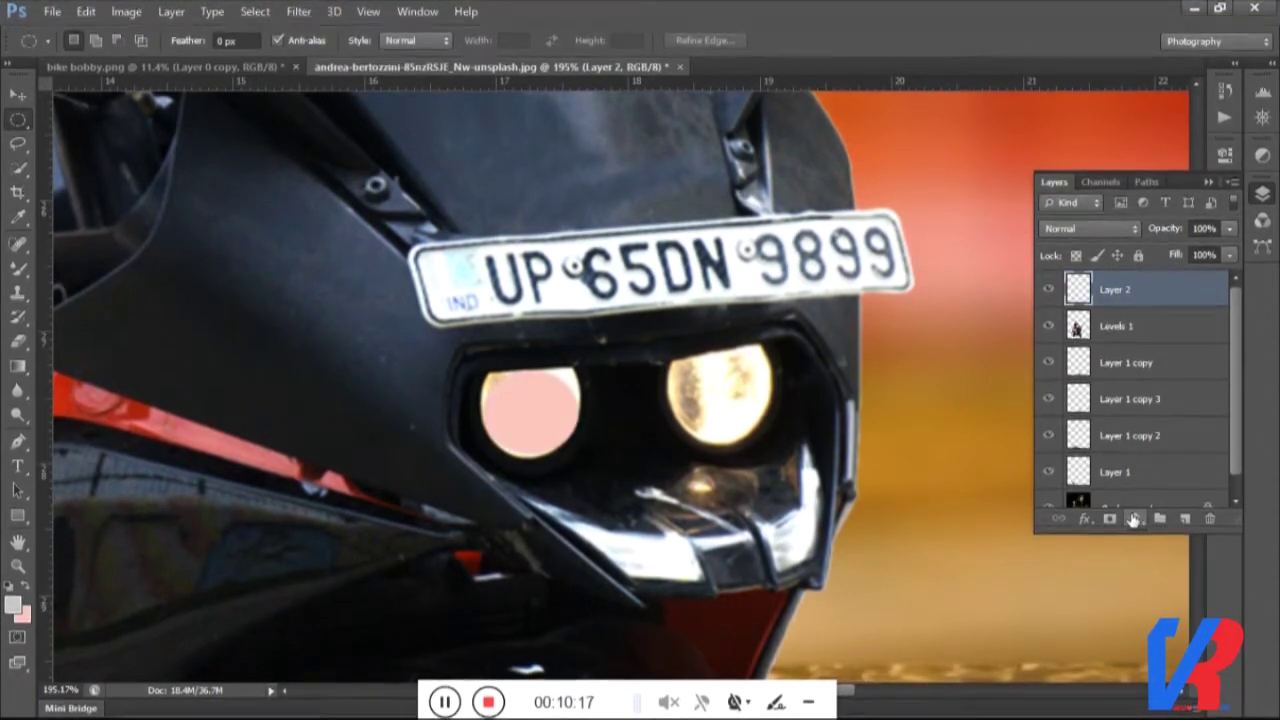
Try a Color Balance adjustment shifting midtones toward red, then remove it.
{"action": "left_click", "coordinate": [1133, 519]}
{"action": "left_click", "coordinate": [1115, 306]}
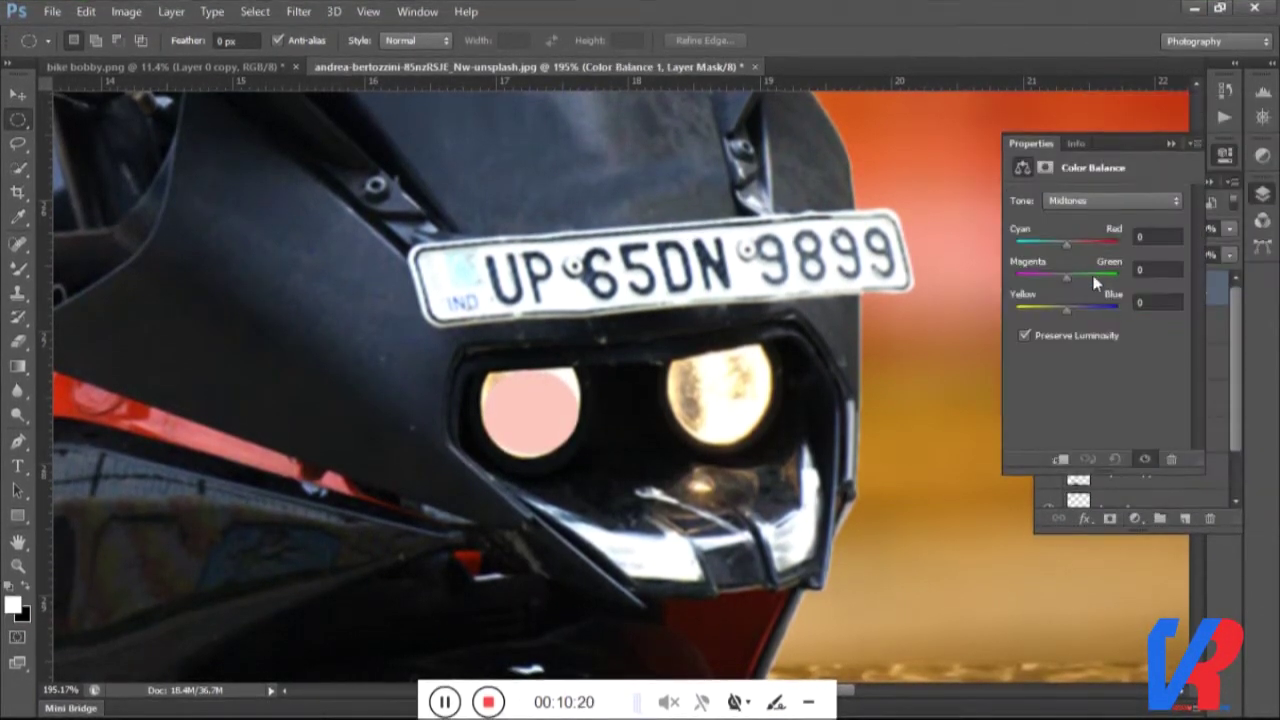
{"action": "left_click_drag", "start_coordinate": [1063, 240], "coordinate": [1090, 236]}
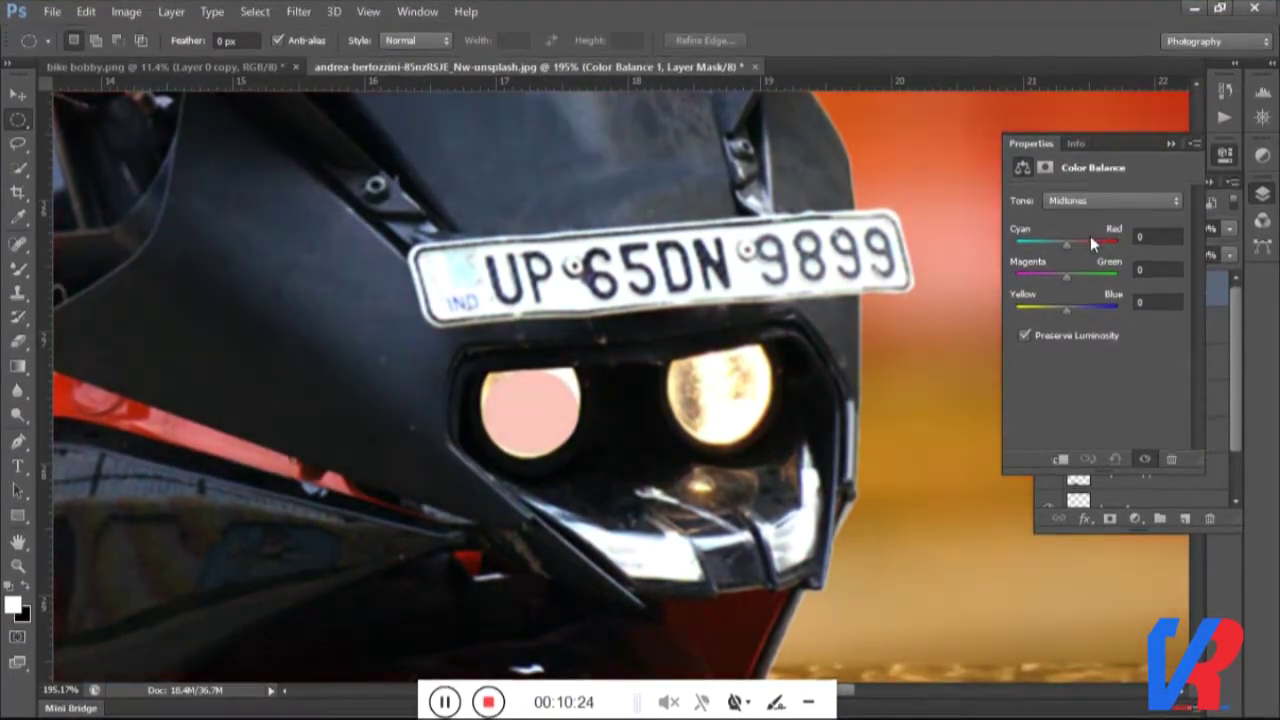
{"action": "left_click", "coordinate": [1171, 143]}
{"action": "key", "text": "ctrl+e"}
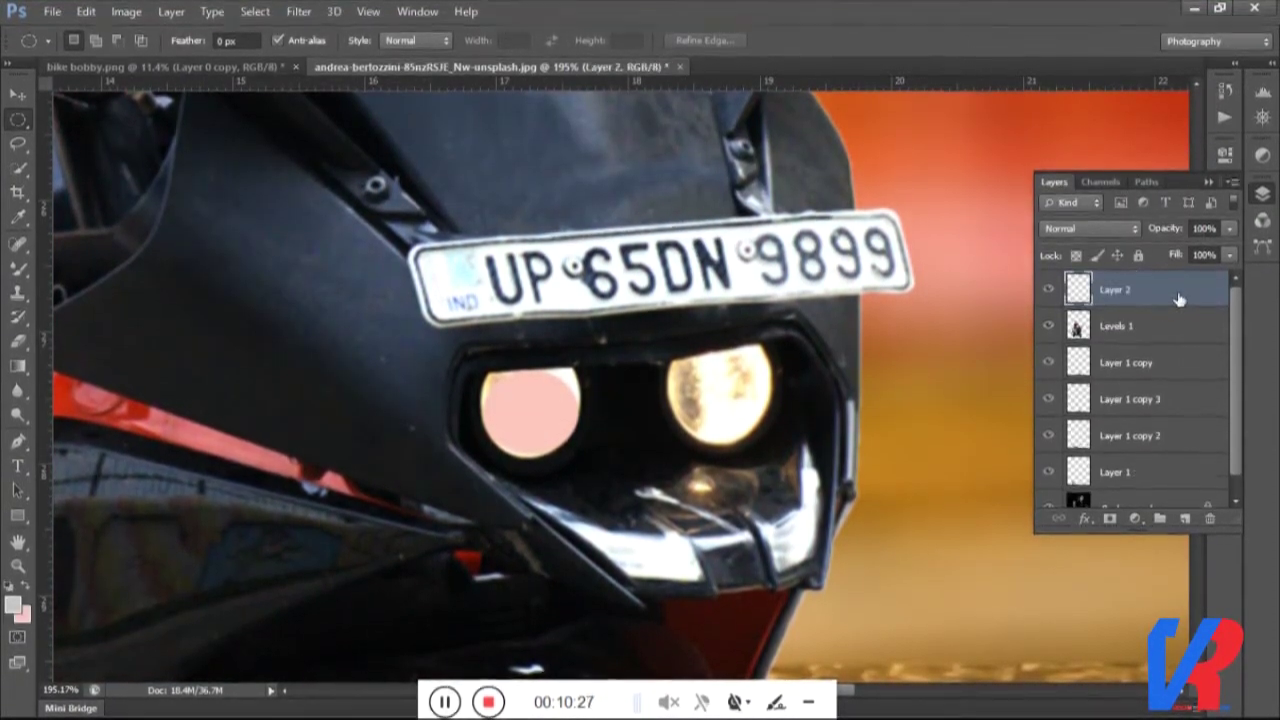
Test another Color Balance pushing the circle toward red, green and yellow, then delete it.
{"action": "left_click", "coordinate": [1078, 289], "text": "ctrl"}
{"action": "left_click", "coordinate": [1135, 519]}
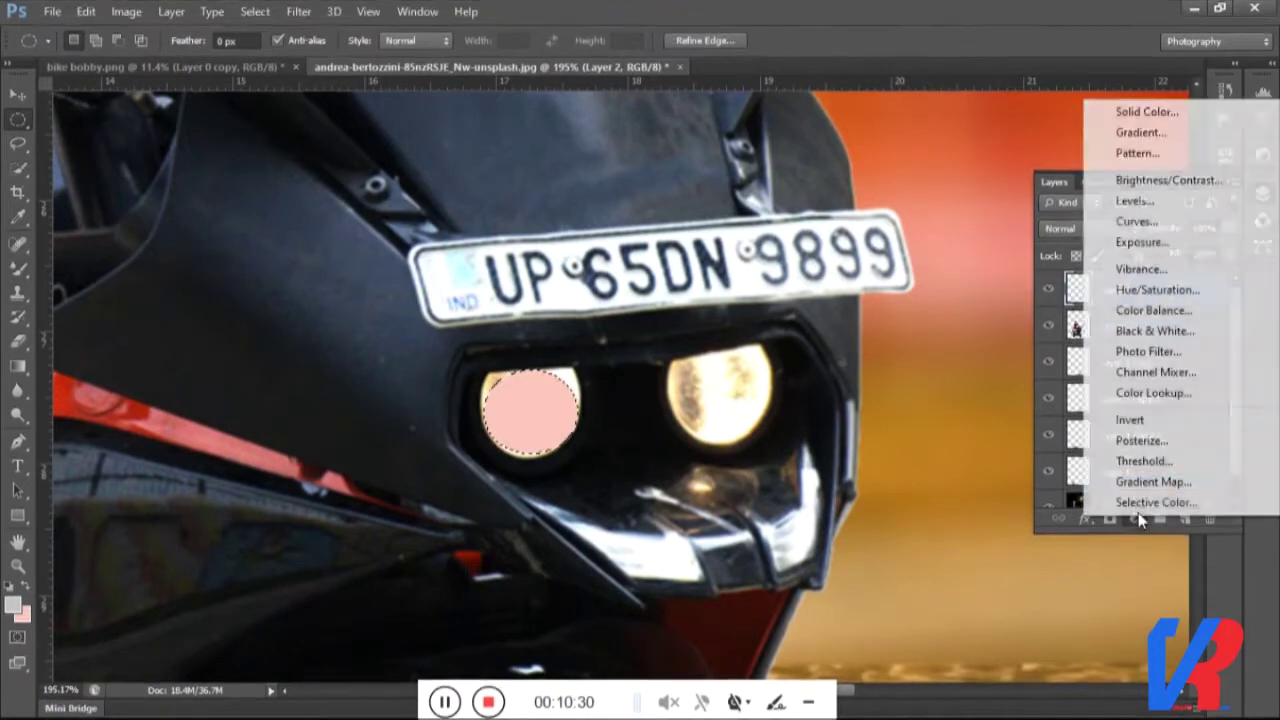
{"action": "left_click", "coordinate": [1130, 294]}
{"action": "left_click_drag", "start_coordinate": [1066, 241], "coordinate": [1122, 242]}
{"action": "left_click_drag", "start_coordinate": [1066, 276], "coordinate": [1120, 276]}
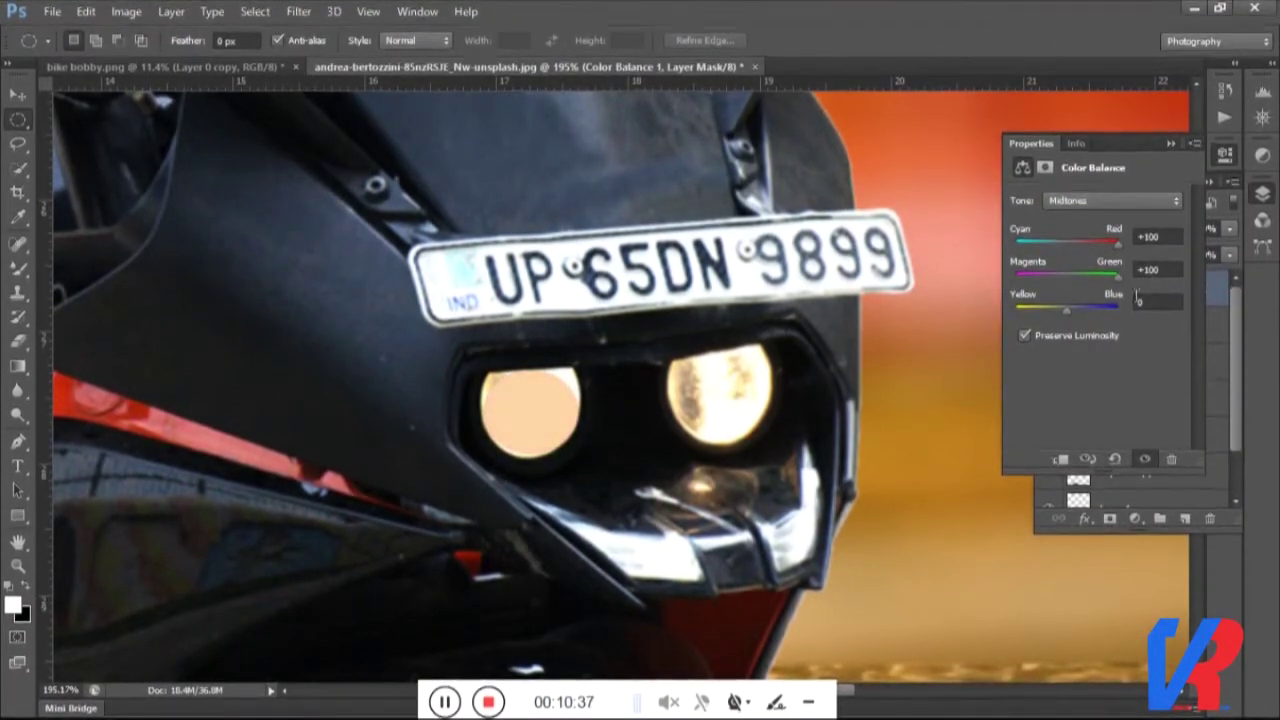
{"action": "left_click_drag", "start_coordinate": [1066, 308], "coordinate": [1008, 310]}
{"action": "left_click", "coordinate": [1171, 143]}
{"action": "key", "text": "Delete"}
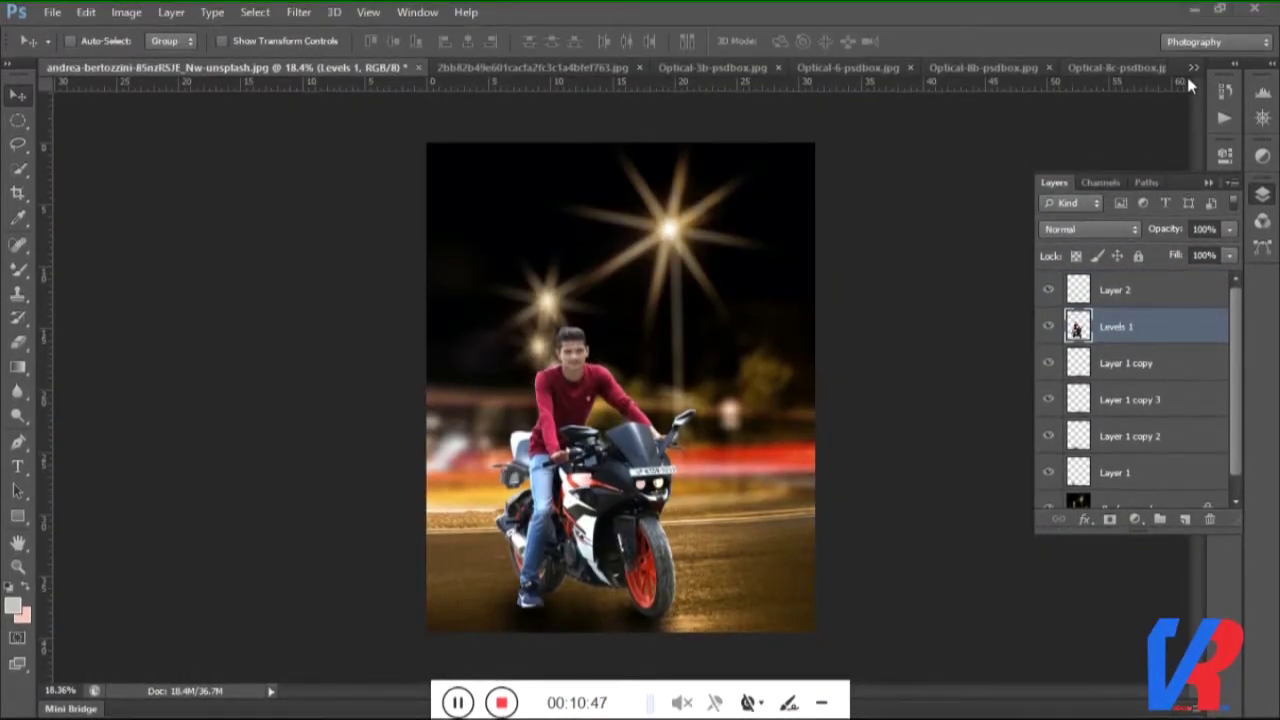
Bring a lens-flare image into the bike composite and set its blend mode to Lighten.
{"action": "left_click", "coordinate": [1193, 66]}
{"action": "left_click", "coordinate": [960, 222]}
{"action": "left_click_drag", "start_coordinate": [642, 419], "coordinate": [343, 99]}
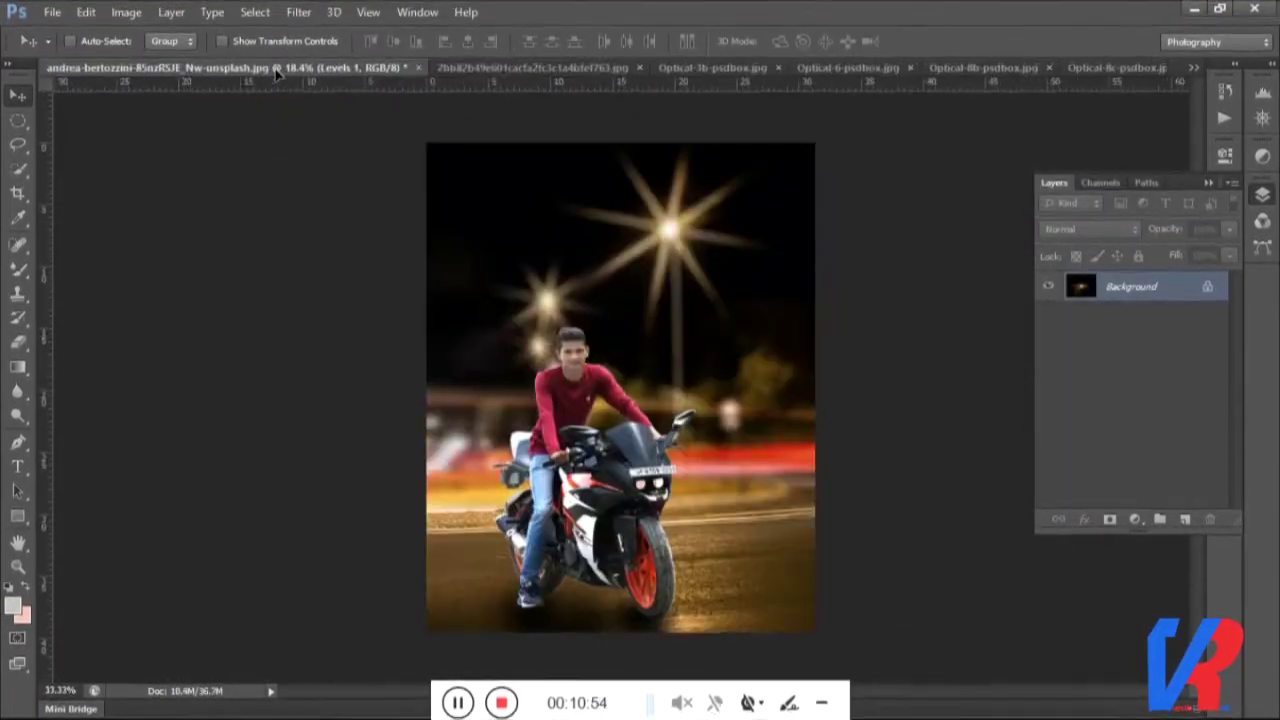
{"action": "left_click_drag", "start_coordinate": [277, 75], "coordinate": [708, 502]}
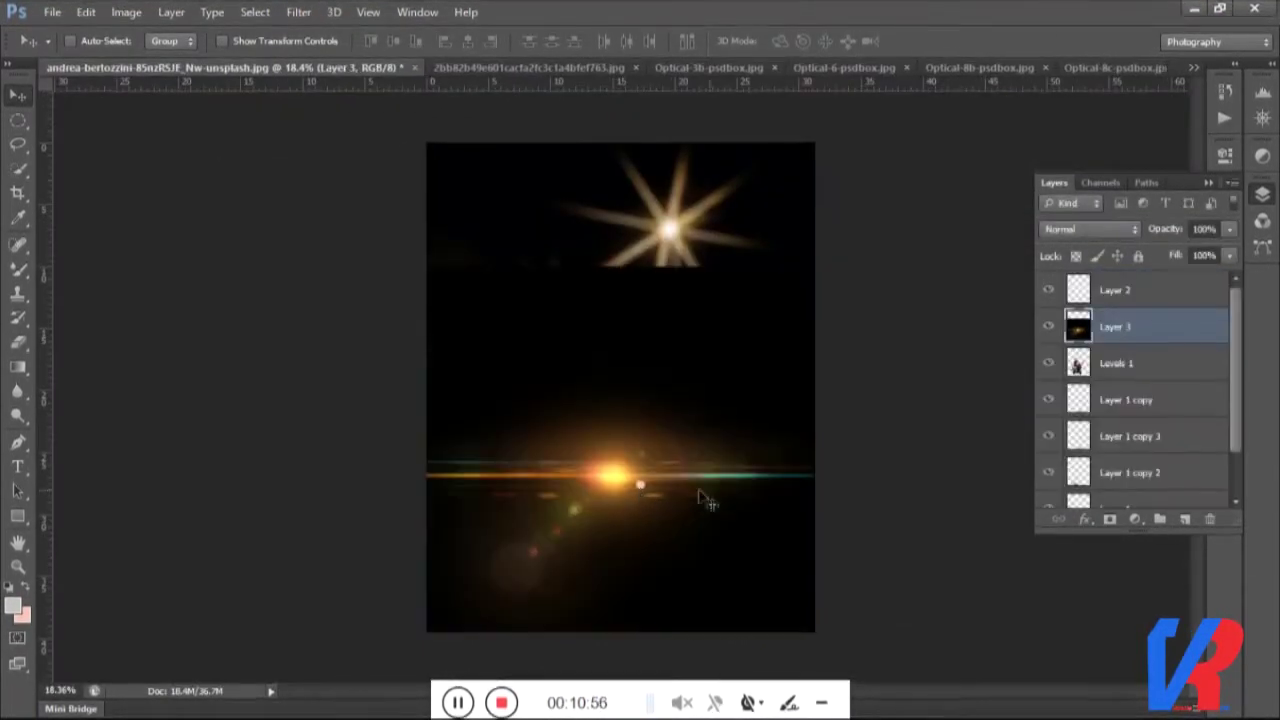
{"action": "left_click", "coordinate": [1110, 229]}
{"action": "left_click", "coordinate": [1088, 158]}
{"action": "left_click", "coordinate": [1090, 229]}
{"action": "left_click", "coordinate": [1080, 138]}
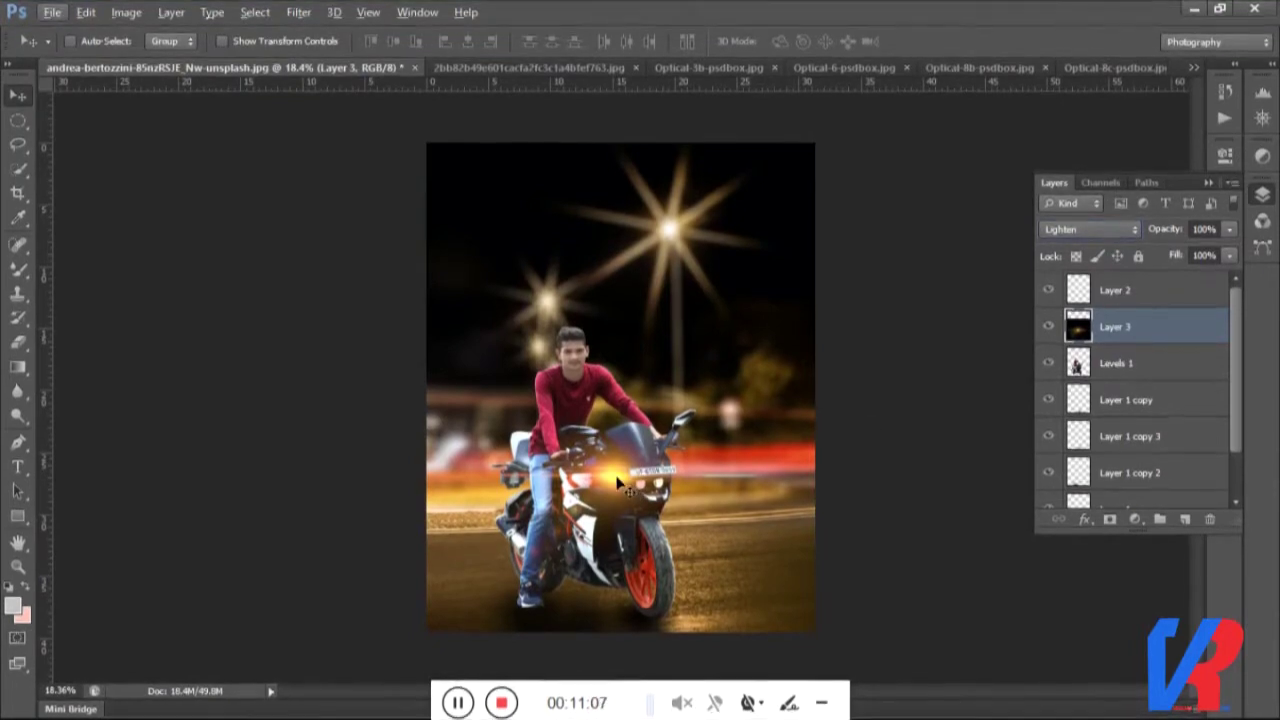
Place the flare over the headlight and delete the pink circle Layer 2.
{"action": "left_click_drag", "start_coordinate": [620, 483], "coordinate": [656, 492]}
{"action": "left_click", "coordinate": [1100, 290]}
{"action": "left_click", "coordinate": [1047, 291]}
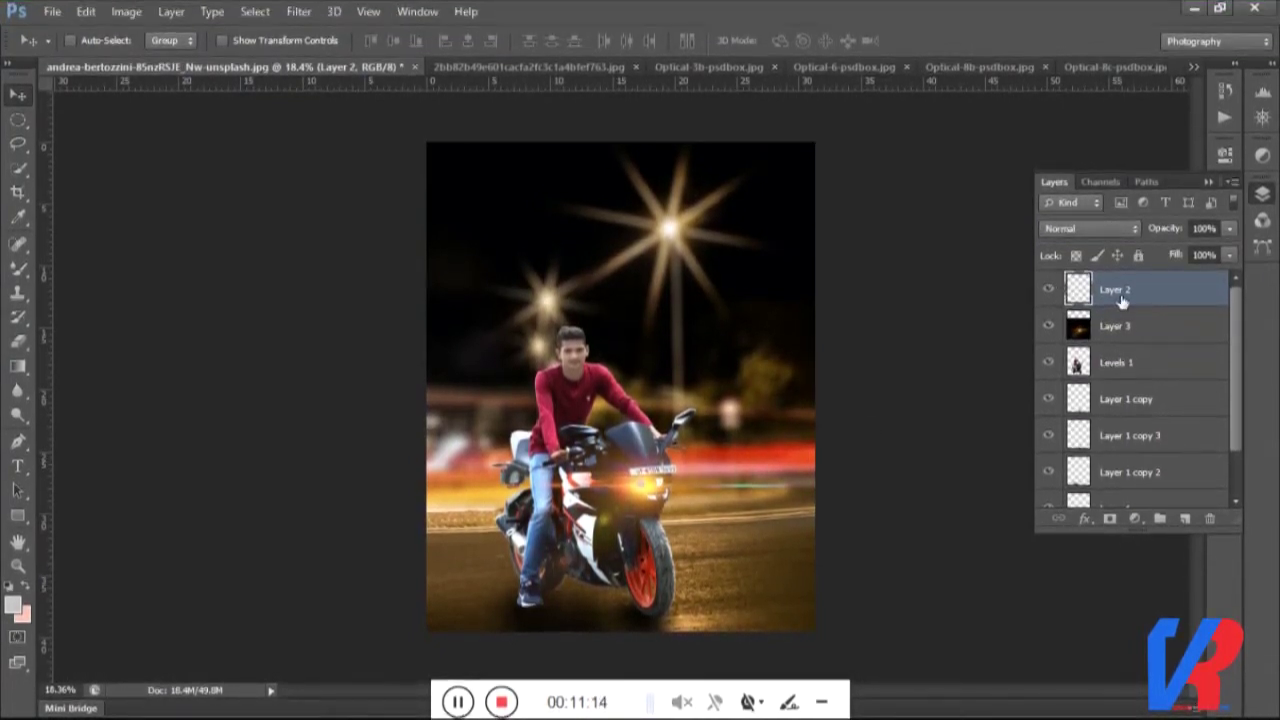
{"action": "key", "text": "Delete"}
{"action": "scroll", "coordinate": [656, 535], "scroll_direction": "up", "scroll_amount": 2}
{"action": "scroll", "coordinate": [656, 535], "scroll_direction": "up", "scroll_amount": 3}
{"action": "scroll", "coordinate": [656, 535], "scroll_direction": "up", "scroll_amount": 1}
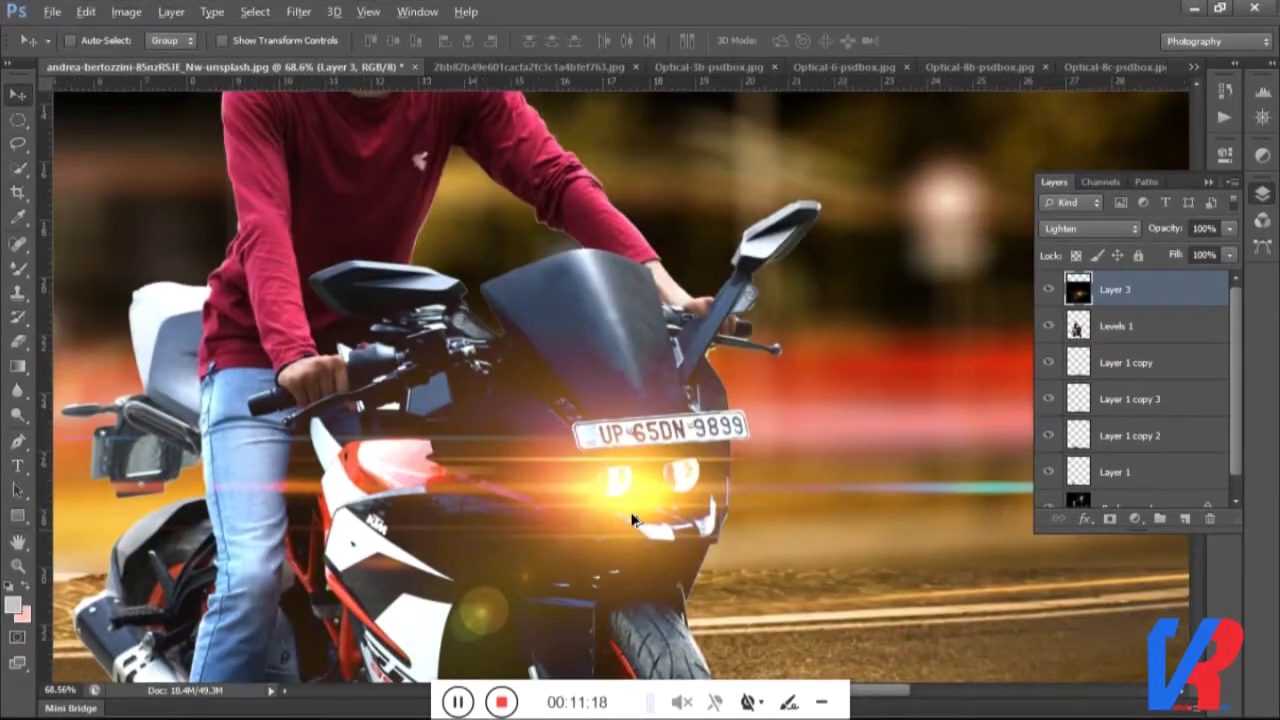
{"action": "scroll", "coordinate": [656, 535], "scroll_direction": "up", "scroll_amount": 1}
Shift the flare onto the headlight and Alt-drag a Layer 3 copy, fine-tuning its placement.
{"action": "mouse_move", "coordinate": [624, 531]}
{"action": "left_mouse_down"}
{"action": "mouse_move", "coordinate": [636, 597]}
{"action": "mouse_move", "coordinate": [621, 533]}
{"action": "left_mouse_up"}
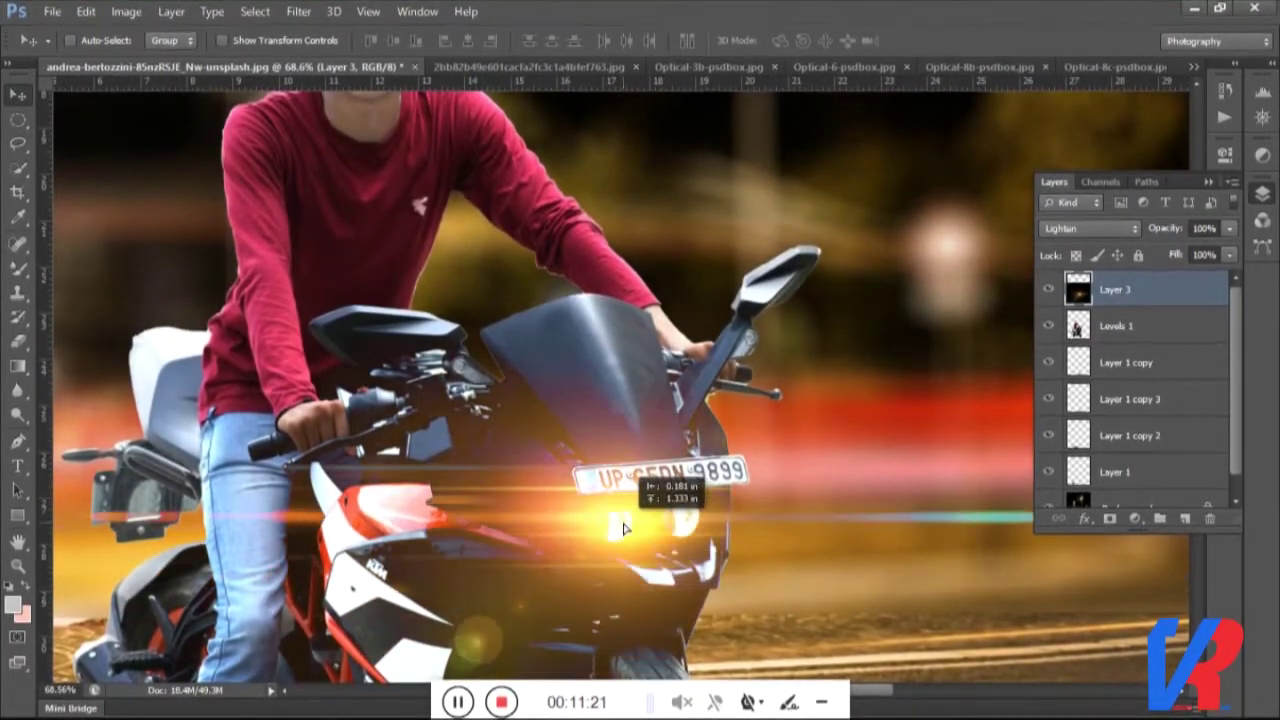
{"action": "left_click_drag", "start_coordinate": [640, 538], "coordinate": [673, 530]}
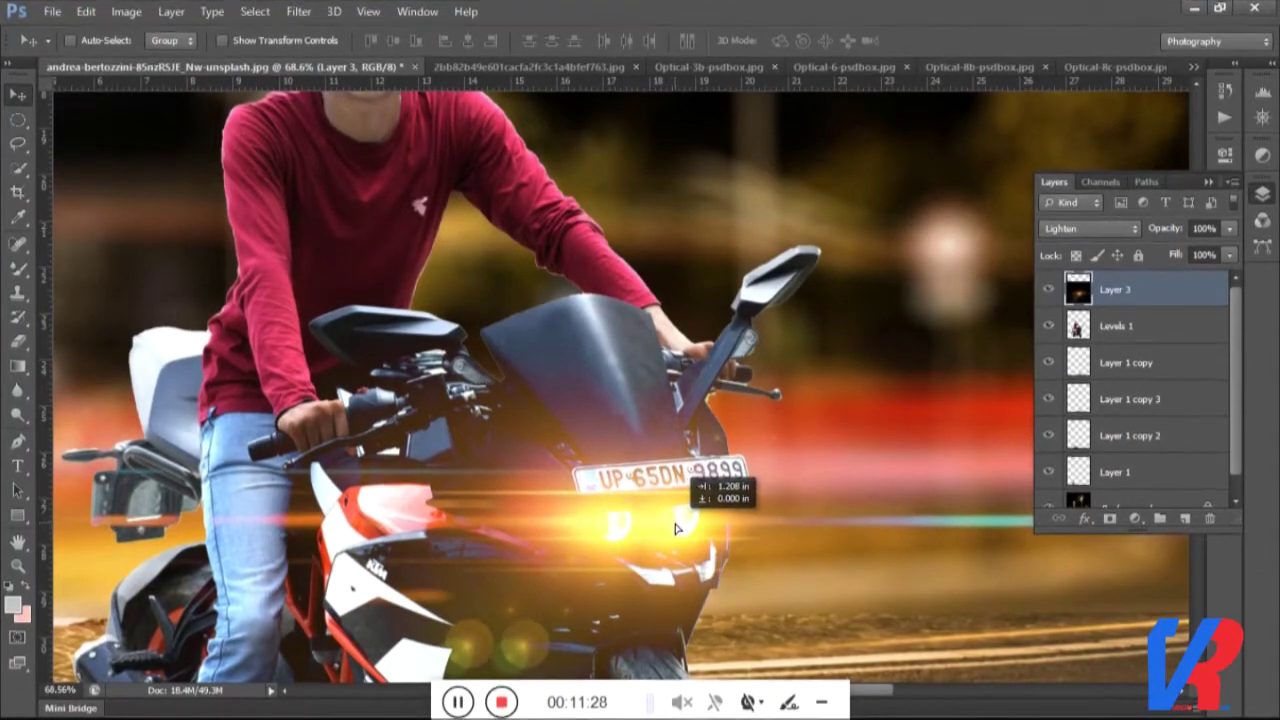
{"action": "left_click_drag", "start_coordinate": [673, 530], "coordinate": [675, 532]}
{"action": "scroll", "coordinate": [711, 589], "scroll_direction": "down", "scroll_amount": 2}
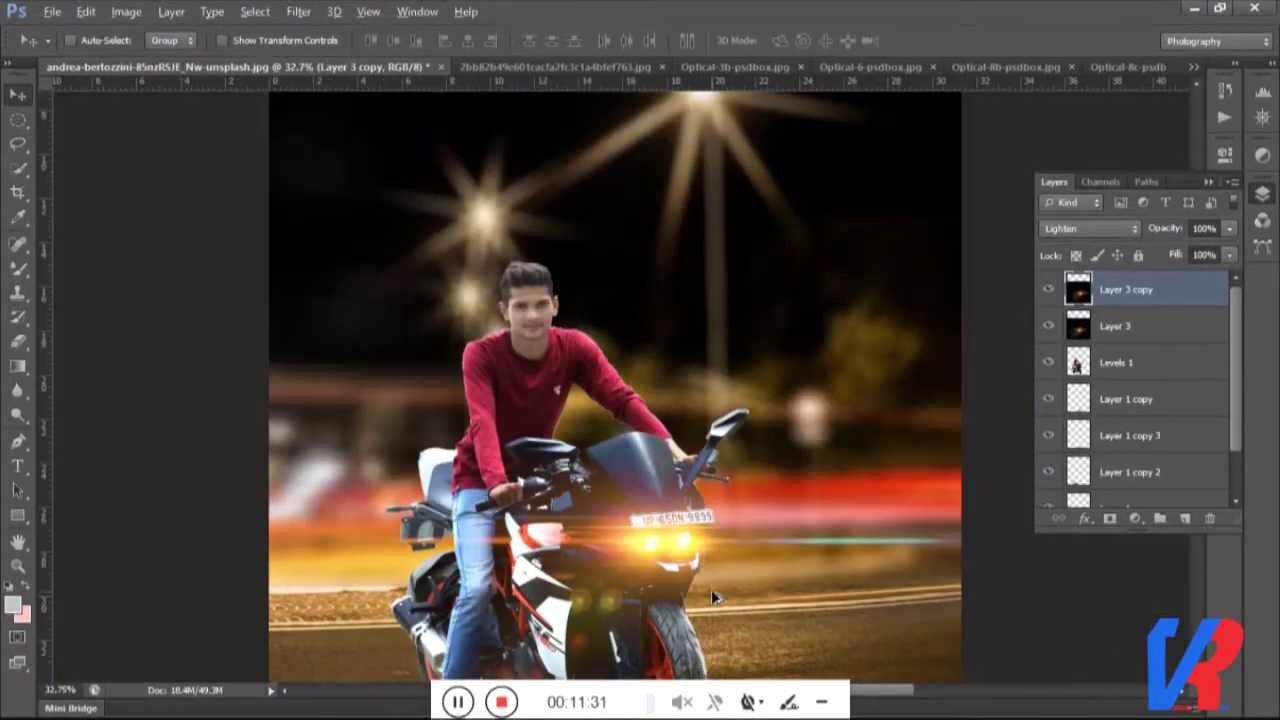
{"action": "scroll", "coordinate": [711, 589], "scroll_direction": "down", "scroll_amount": 1}
{"action": "scroll", "coordinate": [711, 589], "scroll_direction": "up", "scroll_amount": 1}
{"action": "scroll", "coordinate": [697, 568], "scroll_direction": "up", "scroll_amount": 3}
{"action": "scroll", "coordinate": [697, 568], "scroll_direction": "up", "scroll_amount": 1}
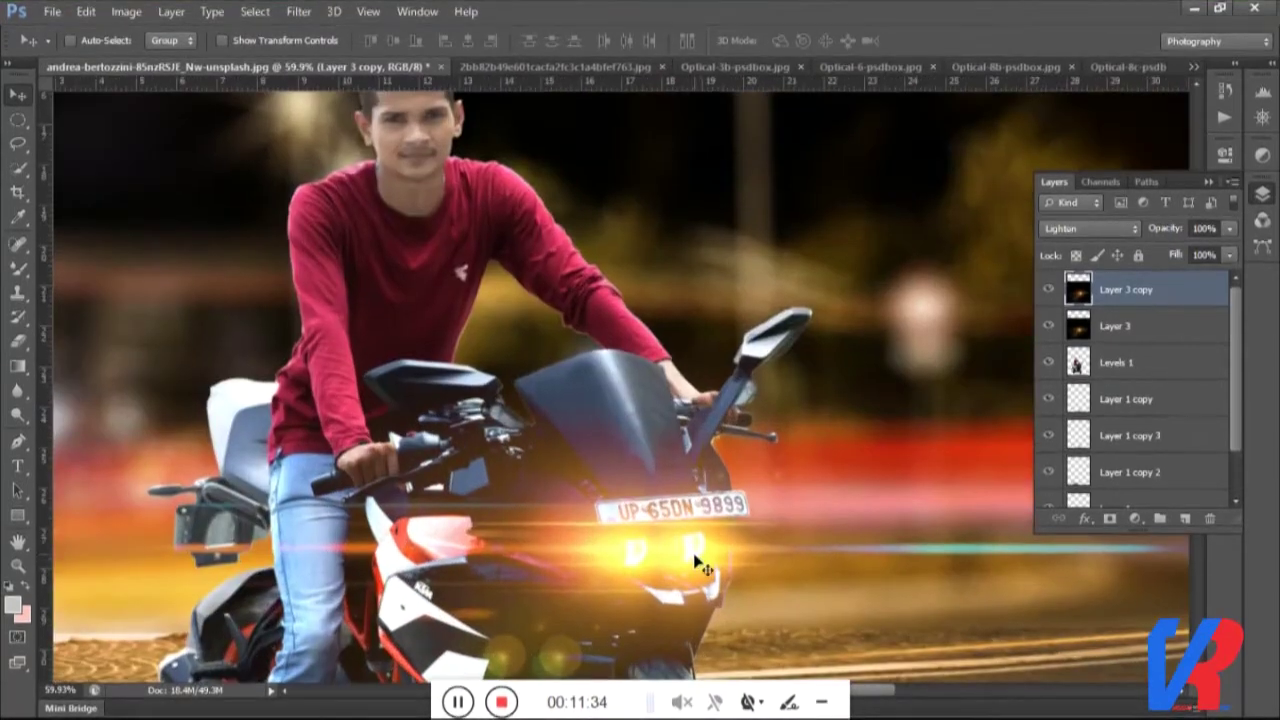
{"action": "left_click_drag", "start_coordinate": [695, 564], "coordinate": [700, 552]}
{"action": "scroll", "coordinate": [745, 540], "scroll_direction": "down", "scroll_amount": 3}
{"action": "scroll", "coordinate": [700, 545], "scroll_direction": "down", "scroll_amount": 3}
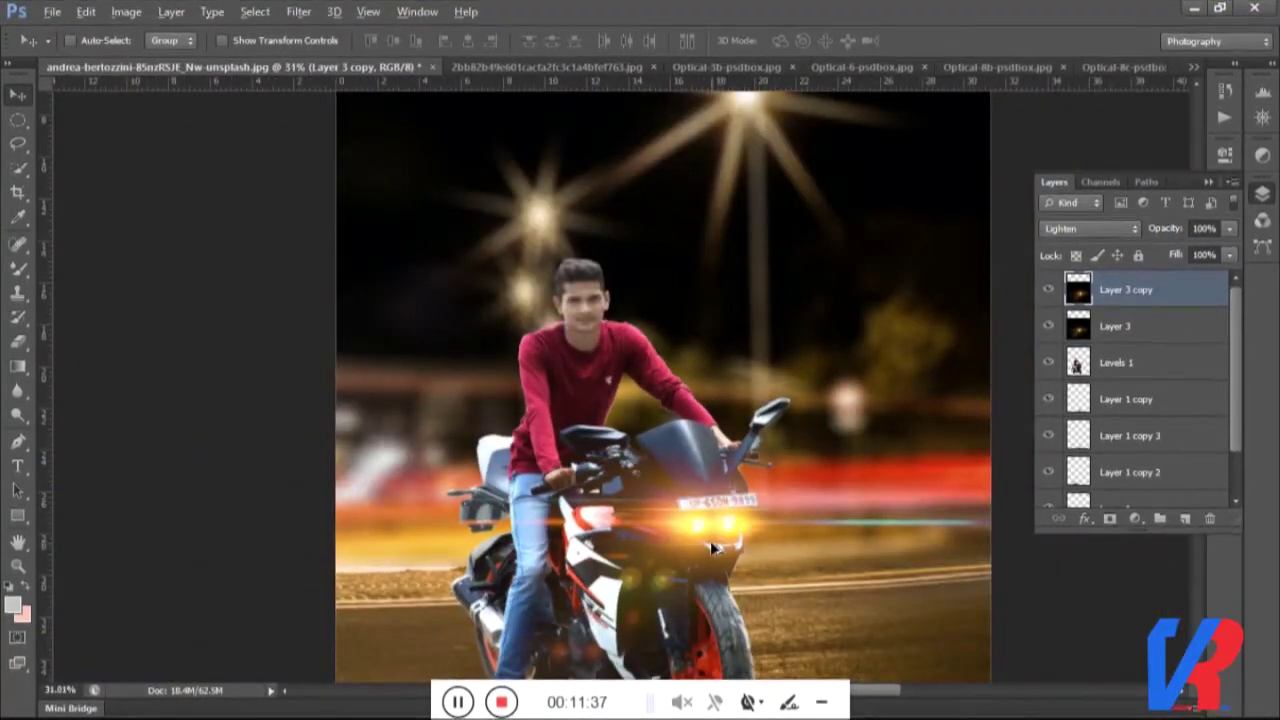
{"action": "scroll", "coordinate": [670, 550], "scroll_direction": "down", "scroll_amount": 1}
{"action": "scroll", "coordinate": [657, 553], "scroll_direction": "down", "scroll_amount": 1}
{"action": "scroll", "coordinate": [925, 415], "scroll_direction": "down", "scroll_amount": 1}
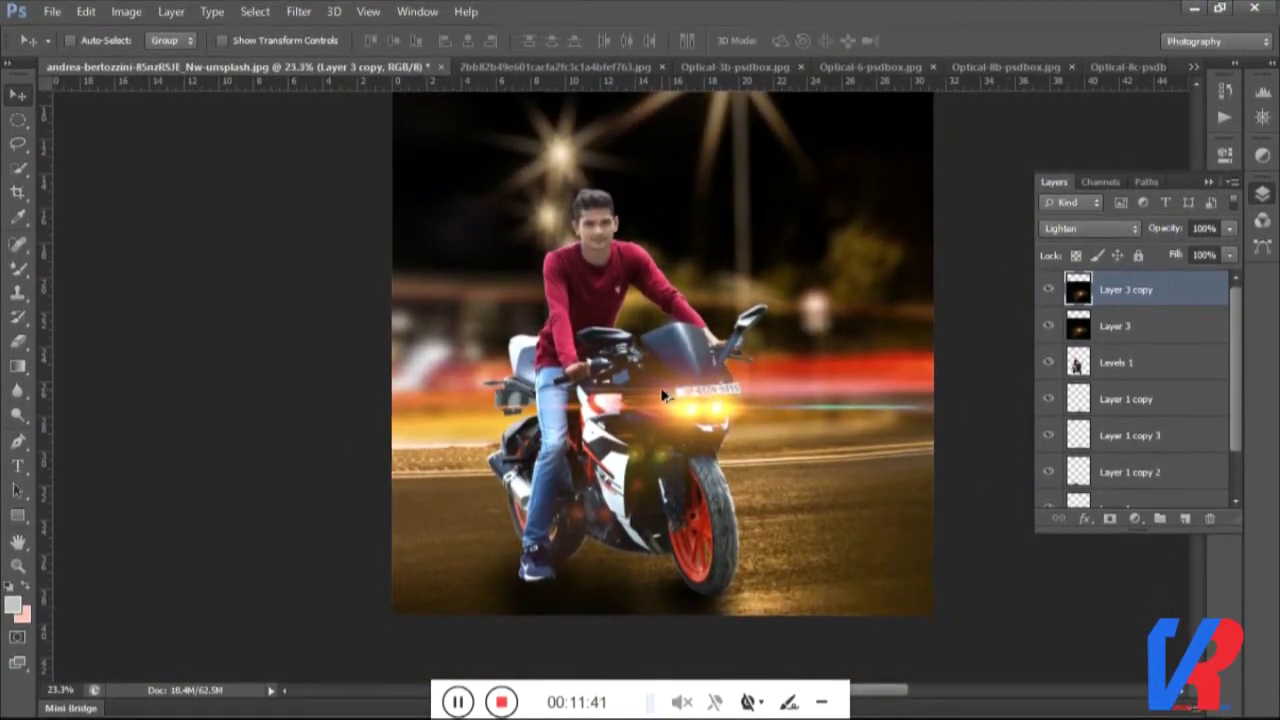
{"action": "scroll", "coordinate": [925, 415], "scroll_direction": "down", "scroll_amount": 1}
Copy the blue streak flare into the composite and blend it in Screen mode.
{"action": "left_click", "coordinate": [548, 72]}
{"action": "left_click_drag", "start_coordinate": [605, 174], "coordinate": [535, 347]}
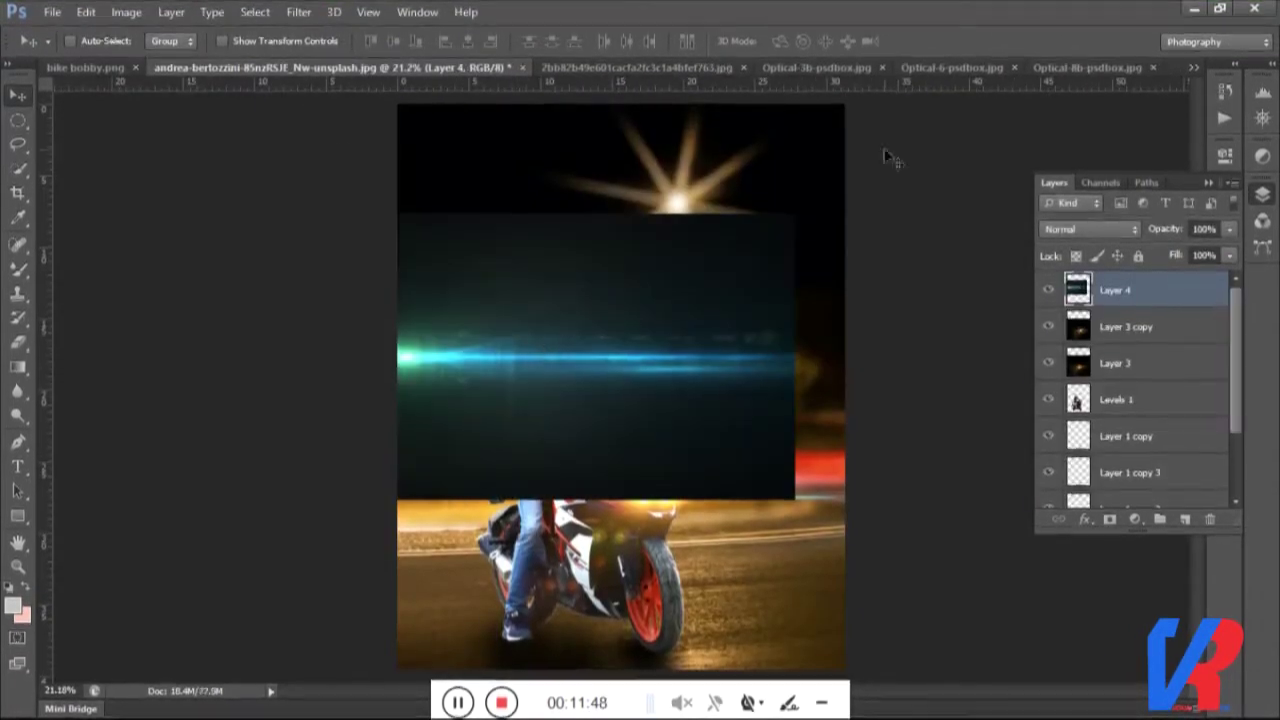
{"action": "left_click", "coordinate": [1088, 229]}
{"action": "left_click", "coordinate": [1075, 146]}
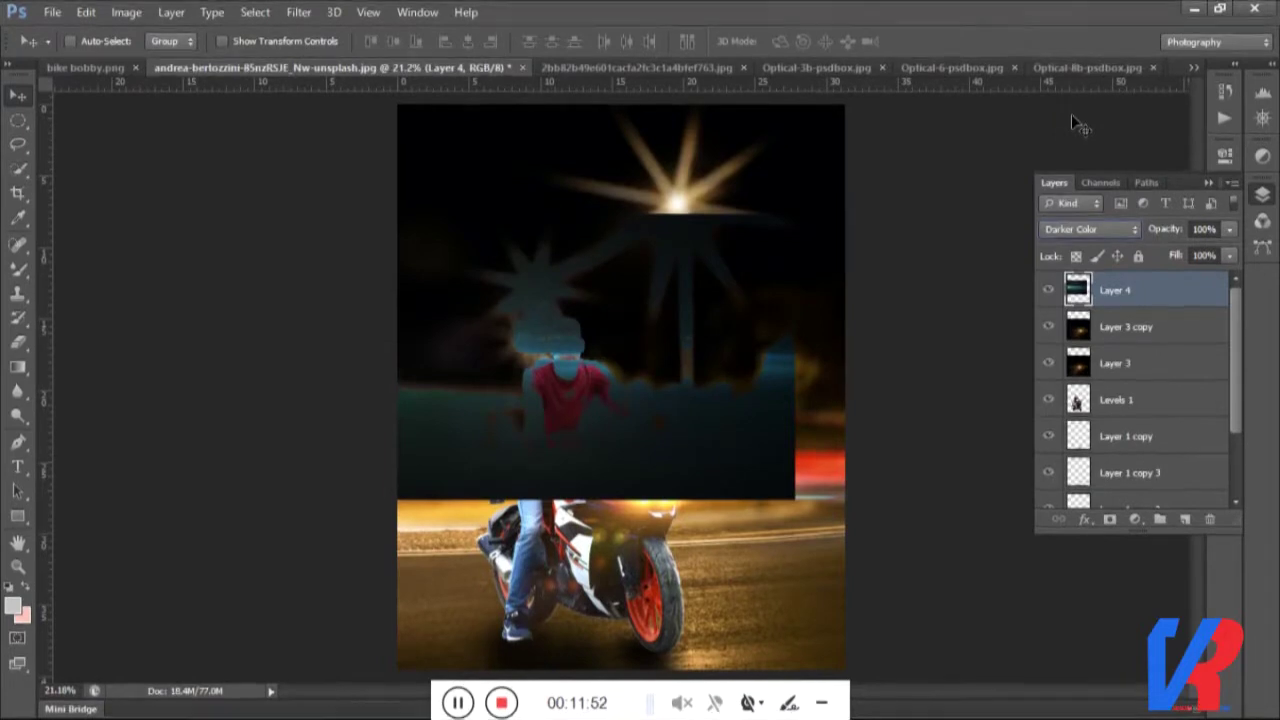
{"action": "key", "text": "Down"}
{"action": "key", "text": "Up"}
{"action": "key", "text": "Down"}
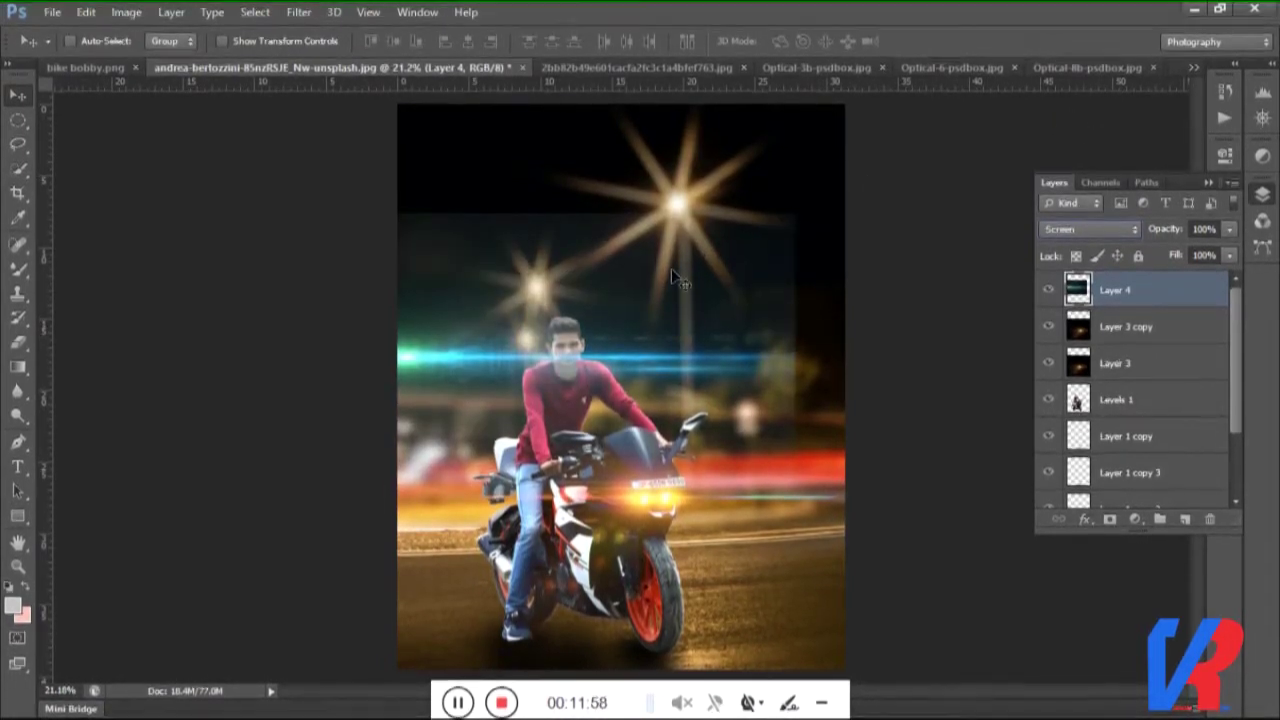
Enlarge and stretch the streak across the scene with Free Transform.
{"action": "key", "text": "ctrl+t"}
{"action": "left_click_drag", "start_coordinate": [793, 214], "coordinate": [909, 80]}
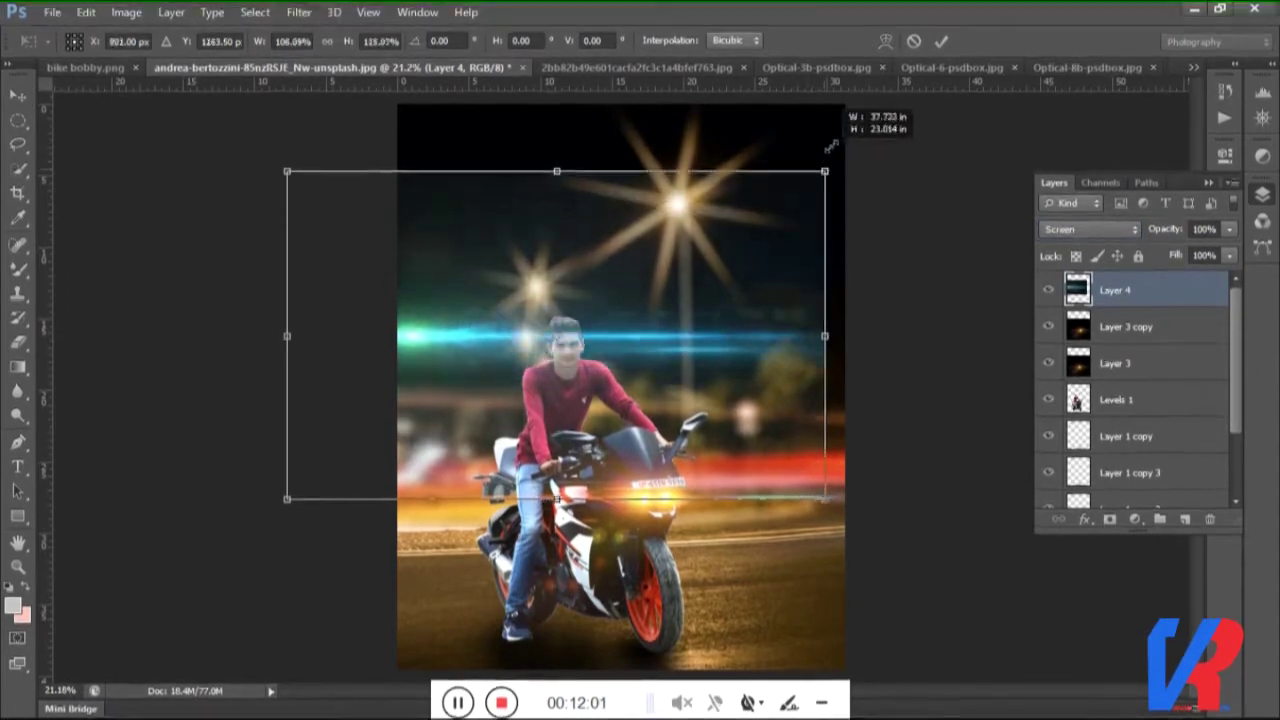
{"action": "left_click_drag", "start_coordinate": [311, 527], "coordinate": [322, 712]}
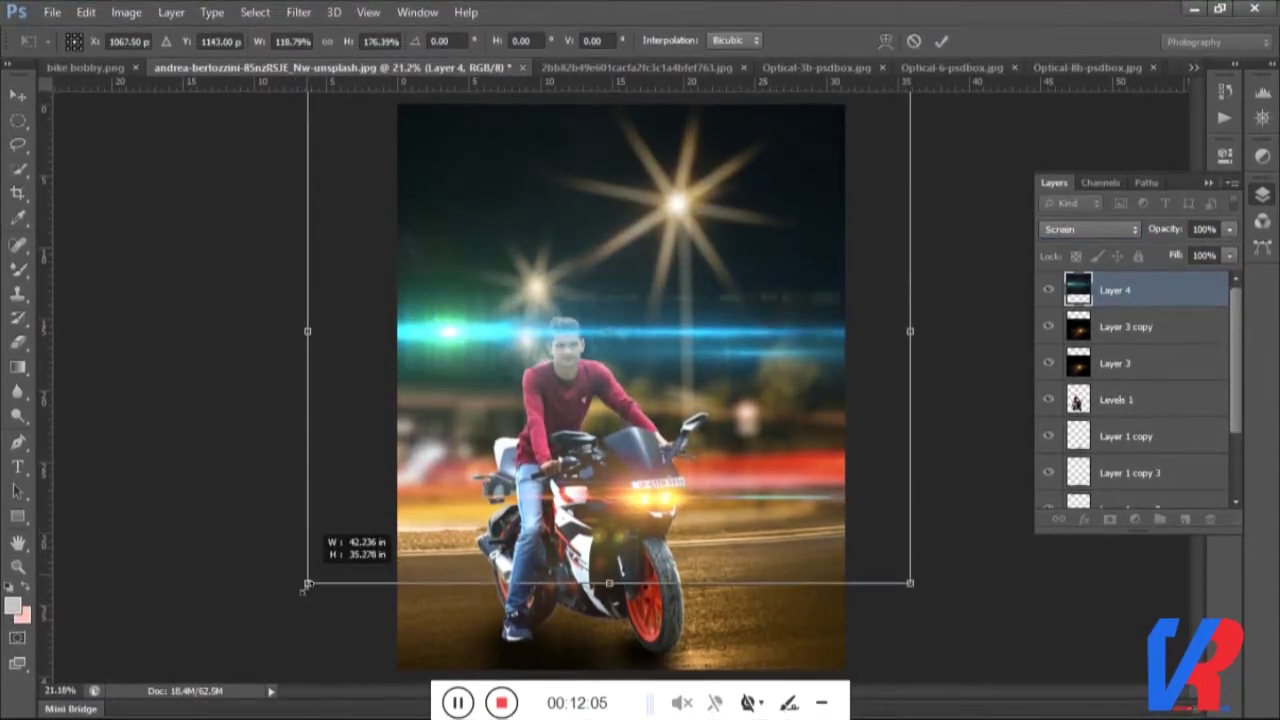
{"action": "left_click_drag", "start_coordinate": [417, 504], "coordinate": [463, 550]}
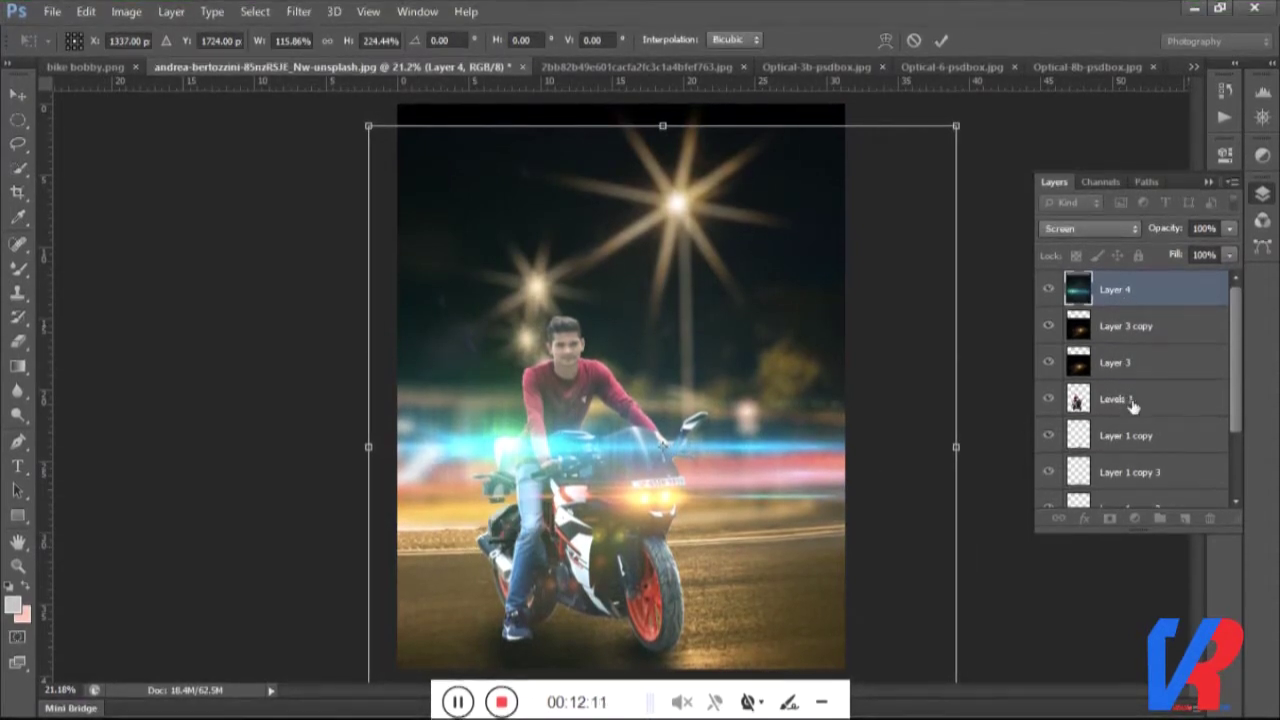
{"action": "key", "text": "Return"}
Move Layer 4 below Levels 1 in the layer stack.
{"action": "left_click_drag", "start_coordinate": [1143, 289], "coordinate": [1160, 417]}
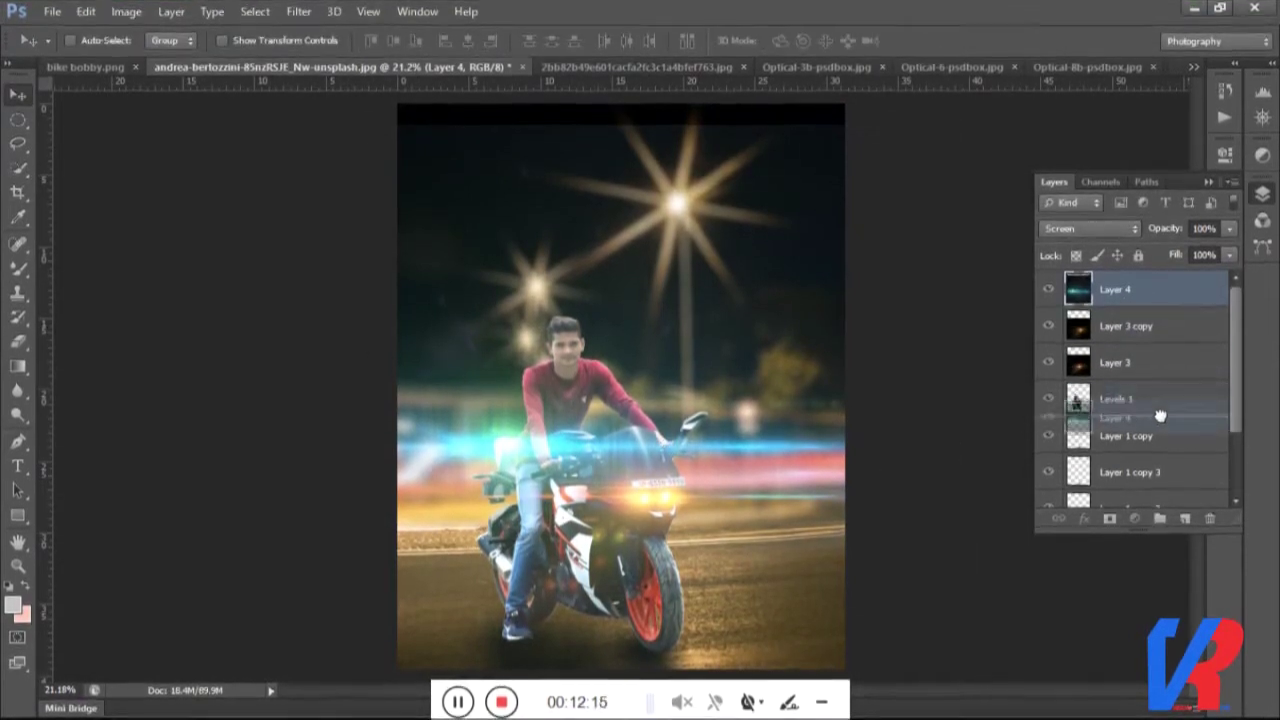
{"action": "left_click_drag", "start_coordinate": [643, 345], "coordinate": [648, 344]}
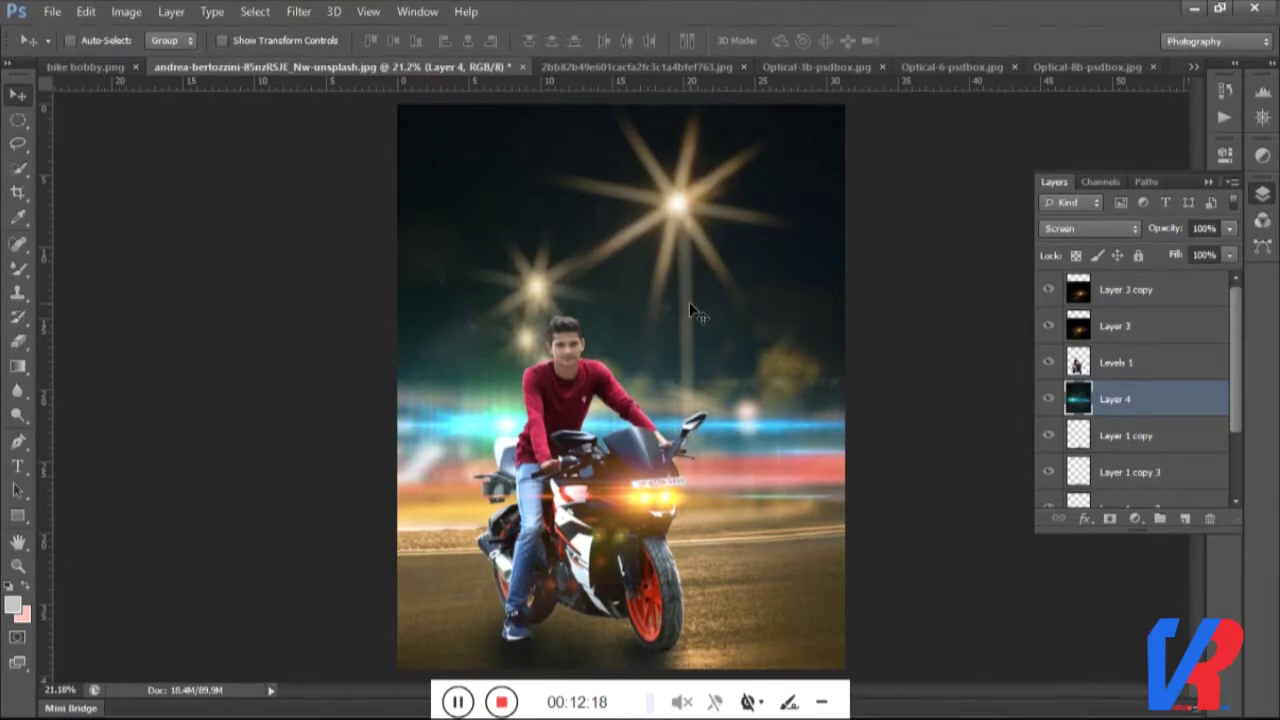
{"action": "scroll", "coordinate": [686, 309], "scroll_direction": "down", "scroll_amount": 2}
{"action": "scroll", "coordinate": [599, 500], "scroll_direction": "up", "scroll_amount": 2}
{"action": "scroll", "coordinate": [726, 606], "scroll_direction": "up", "scroll_amount": 1}
{"action": "scroll", "coordinate": [726, 606], "scroll_direction": "up", "scroll_amount": 1}
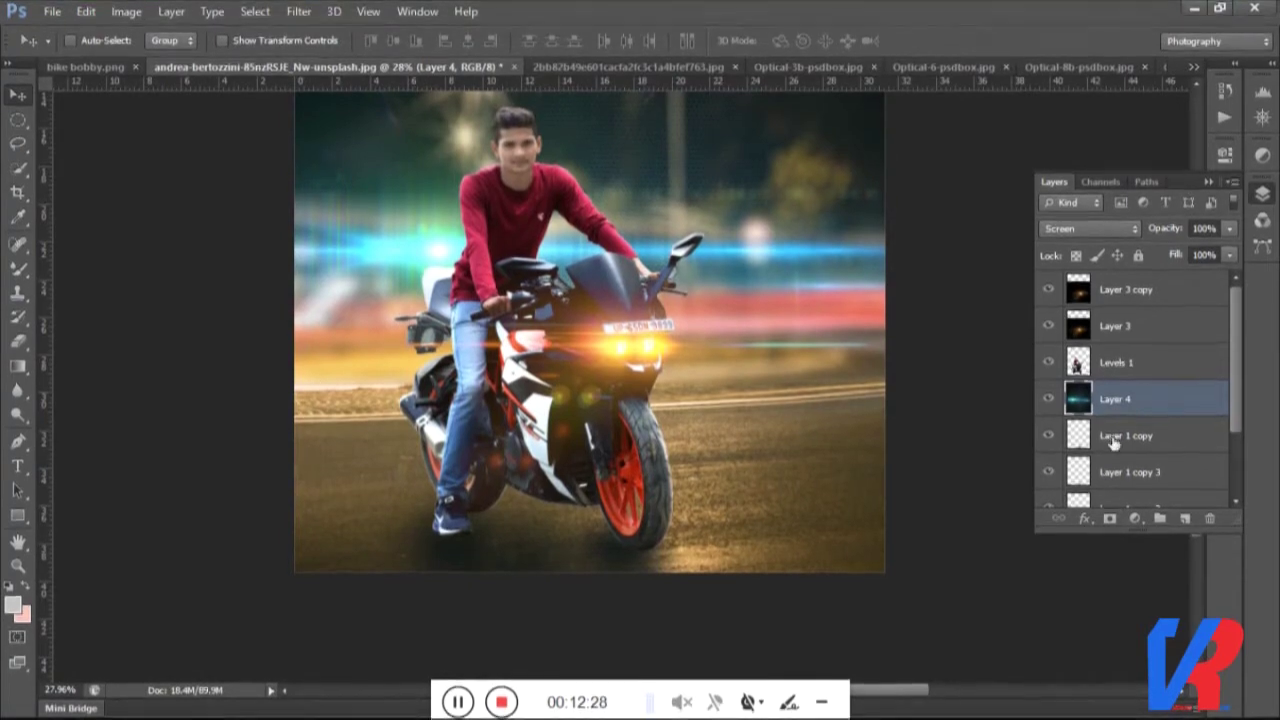
Add a layer mask to Layer 4 and set up a 180 px black brush.
{"action": "left_click", "coordinate": [1109, 518]}
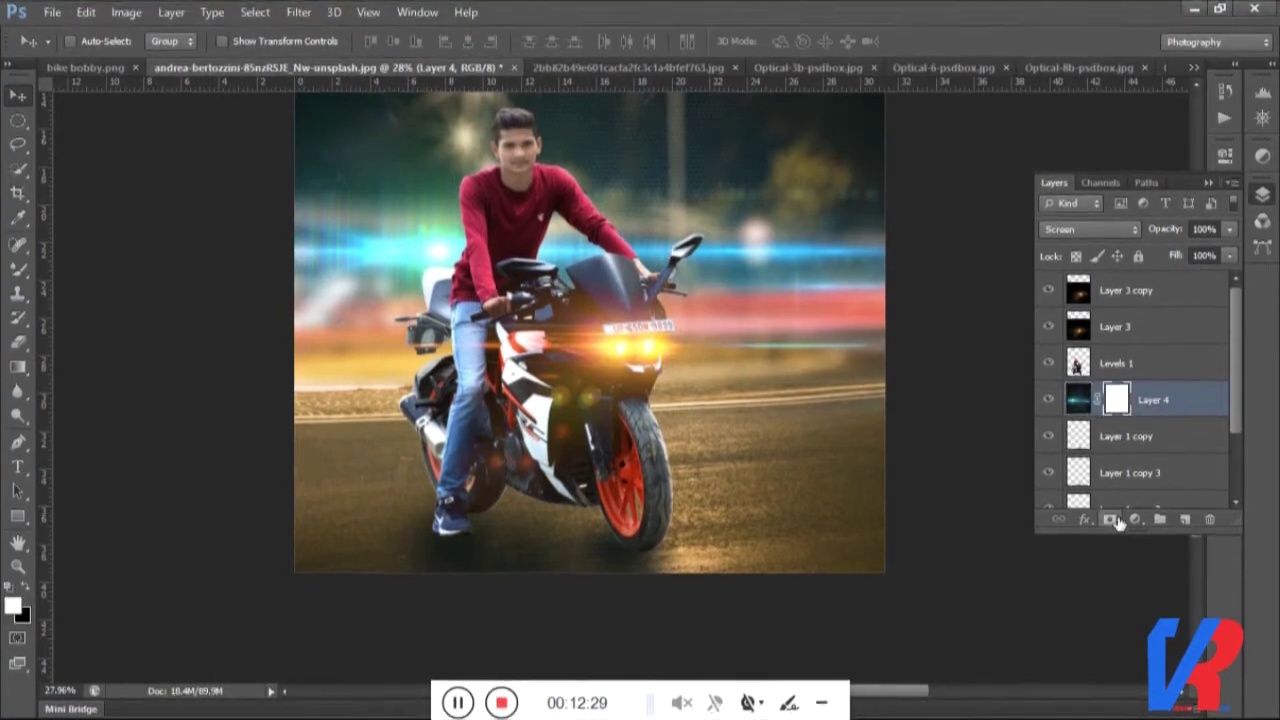
{"action": "right_click", "coordinate": [20, 270]}
{"action": "left_click", "coordinate": [80, 266]}
{"action": "right_click", "coordinate": [336, 473]}
{"action": "left_click_drag", "start_coordinate": [396, 520], "coordinate": [478, 518]}
{"action": "key", "text": "Return"}
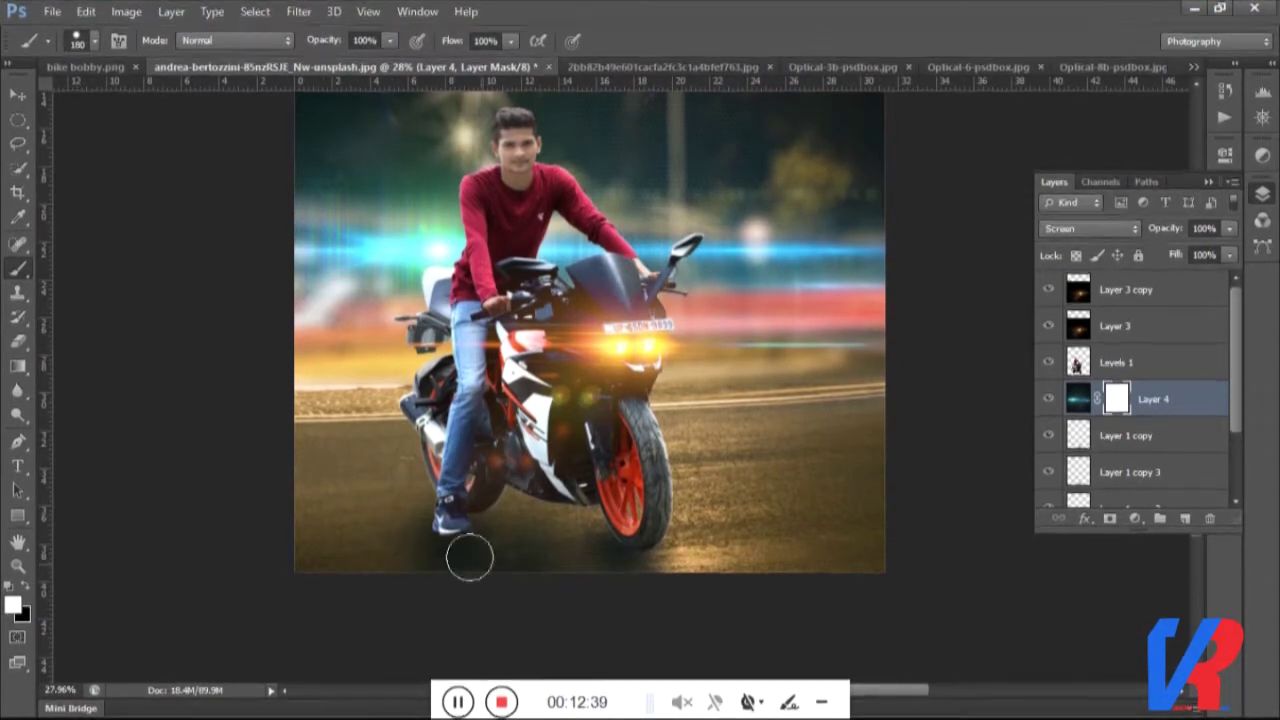
{"action": "left_click", "coordinate": [24, 586]}
Paint the mask to hide the streaks along the lower and upper-left road.
{"action": "mouse_move", "coordinate": [274, 524]}
{"action": "left_mouse_down"}
{"action": "mouse_move", "coordinate": [634, 592]}
{"action": "mouse_move", "coordinate": [931, 506]}
{"action": "mouse_move", "coordinate": [749, 494]}
{"action": "mouse_move", "coordinate": [823, 434]}
{"action": "mouse_move", "coordinate": [755, 425]}
{"action": "left_mouse_up"}
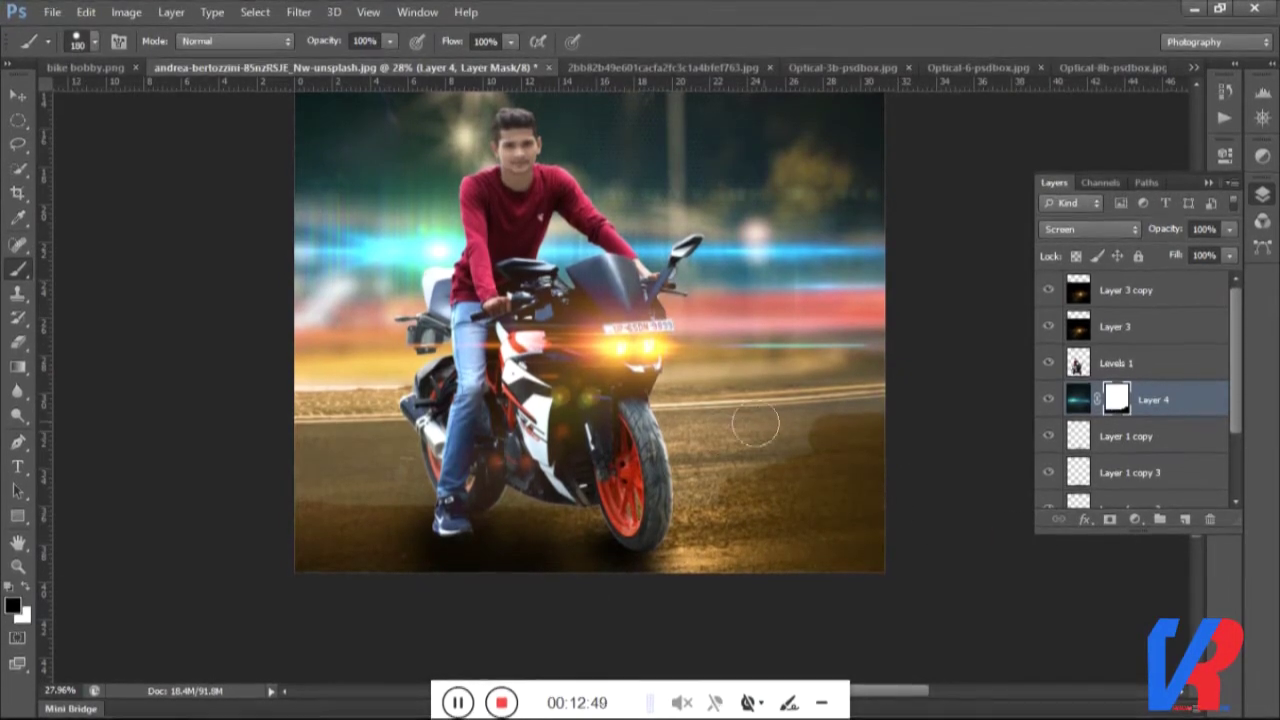
{"action": "scroll", "coordinate": [309, 563], "scroll_direction": "up", "scroll_amount": 3}
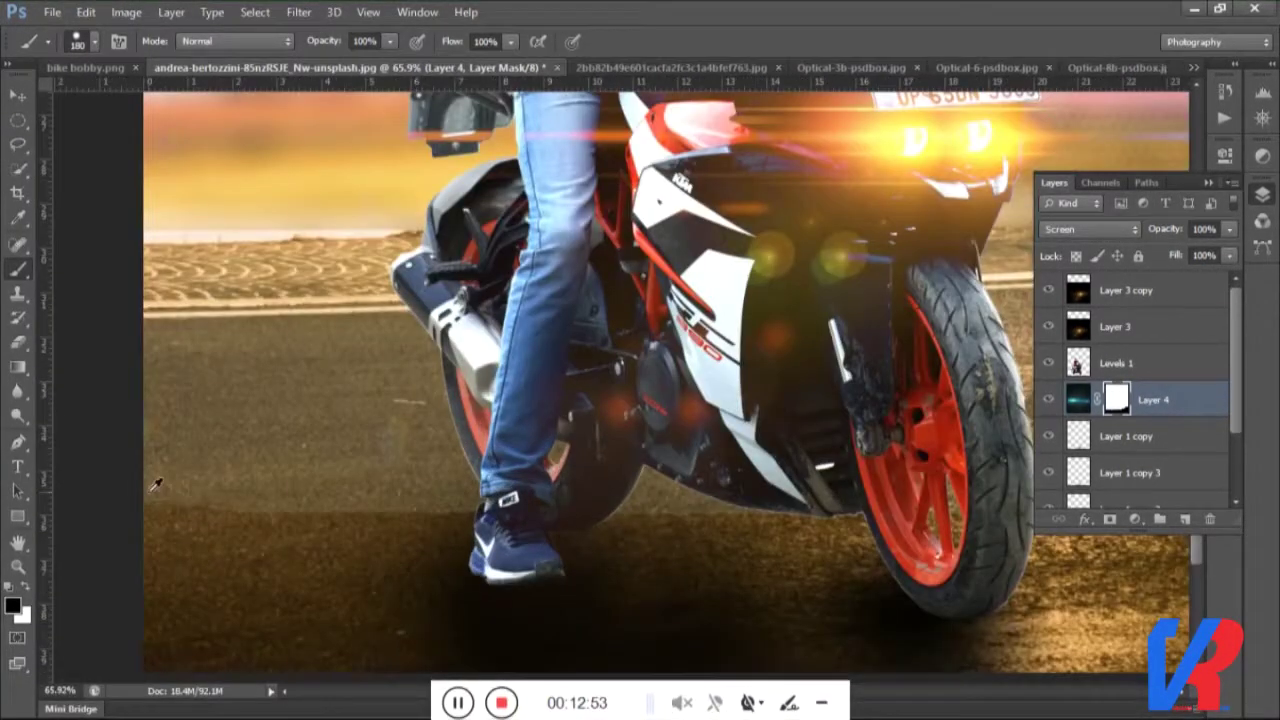
{"action": "scroll", "coordinate": [157, 484], "scroll_direction": "up", "scroll_amount": 1}
{"action": "mouse_move", "coordinate": [106, 457]}
{"action": "left_mouse_down"}
{"action": "mouse_move", "coordinate": [200, 486]}
{"action": "mouse_move", "coordinate": [830, 470]}
{"action": "left_mouse_up"}
{"action": "mouse_move", "coordinate": [196, 402]}
{"action": "left_mouse_down"}
{"action": "mouse_move", "coordinate": [200, 329]}
{"action": "mouse_move", "coordinate": [194, 366]}
{"action": "left_mouse_up"}
{"action": "scroll", "coordinate": [323, 490], "scroll_direction": "down", "scroll_amount": 4}
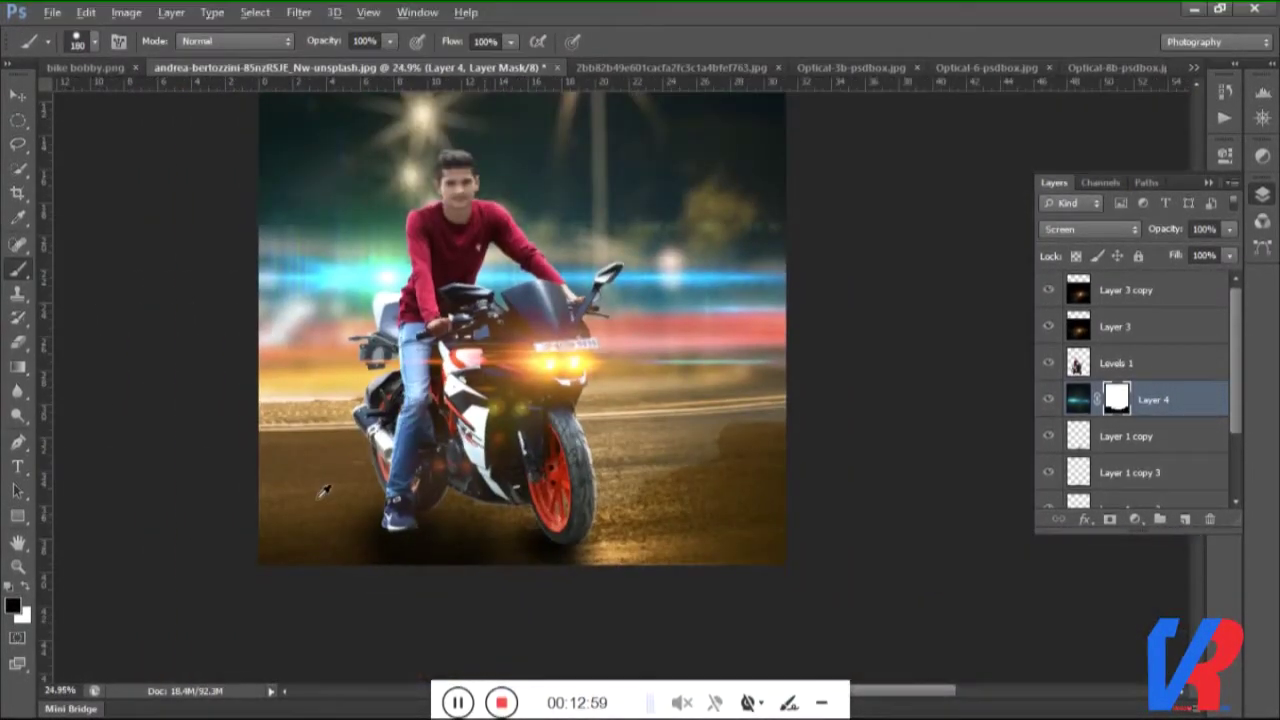
{"action": "scroll", "coordinate": [498, 513], "scroll_direction": "up", "scroll_amount": 1}
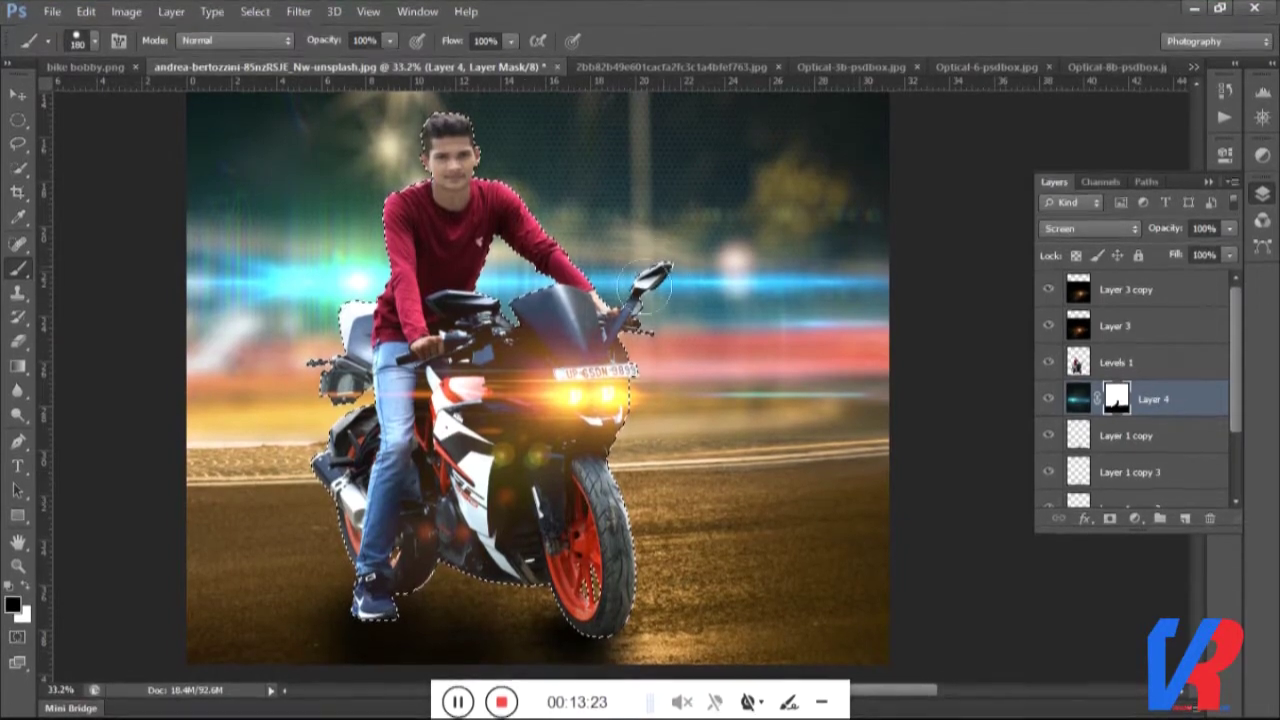
Enlarge the brush to 319 px and deselect the rider and motorcycle.
{"action": "right_click", "coordinate": [680, 455]}
{"action": "left_click_drag", "start_coordinate": [770, 500], "coordinate": [837, 496]}
{"action": "key", "text": "Return"}
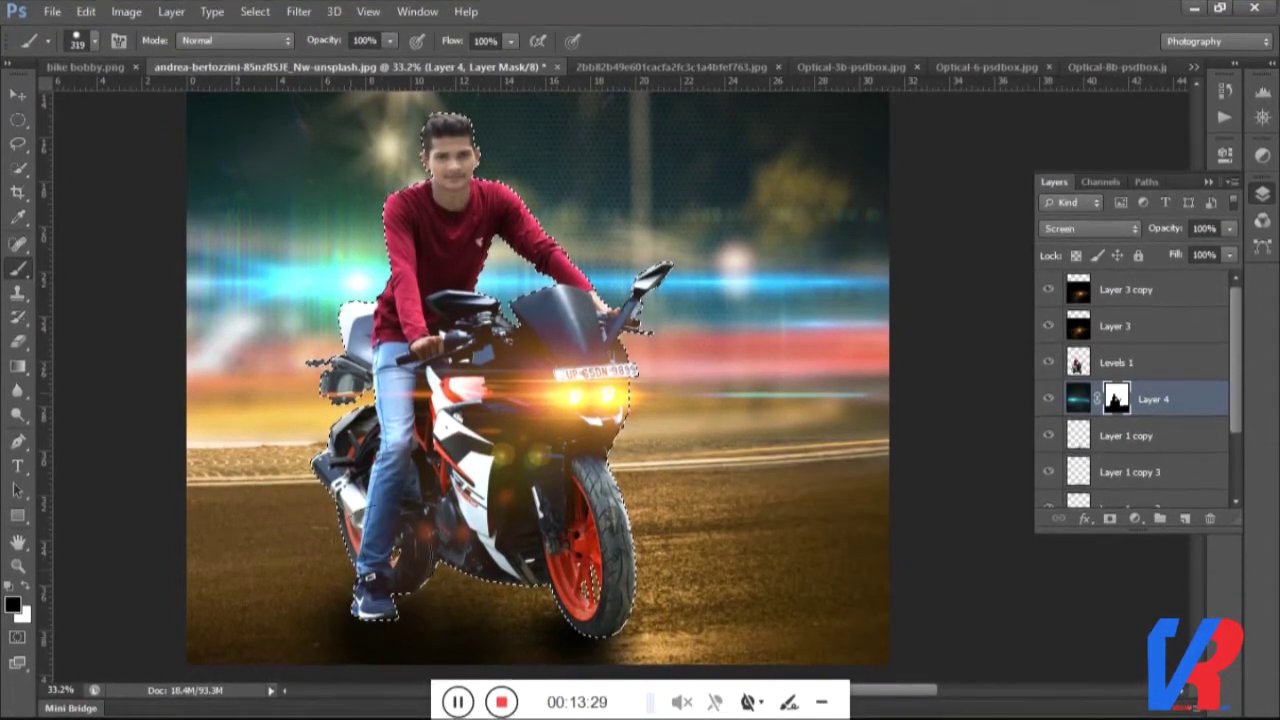
{"action": "key", "text": "ctrl+d"}
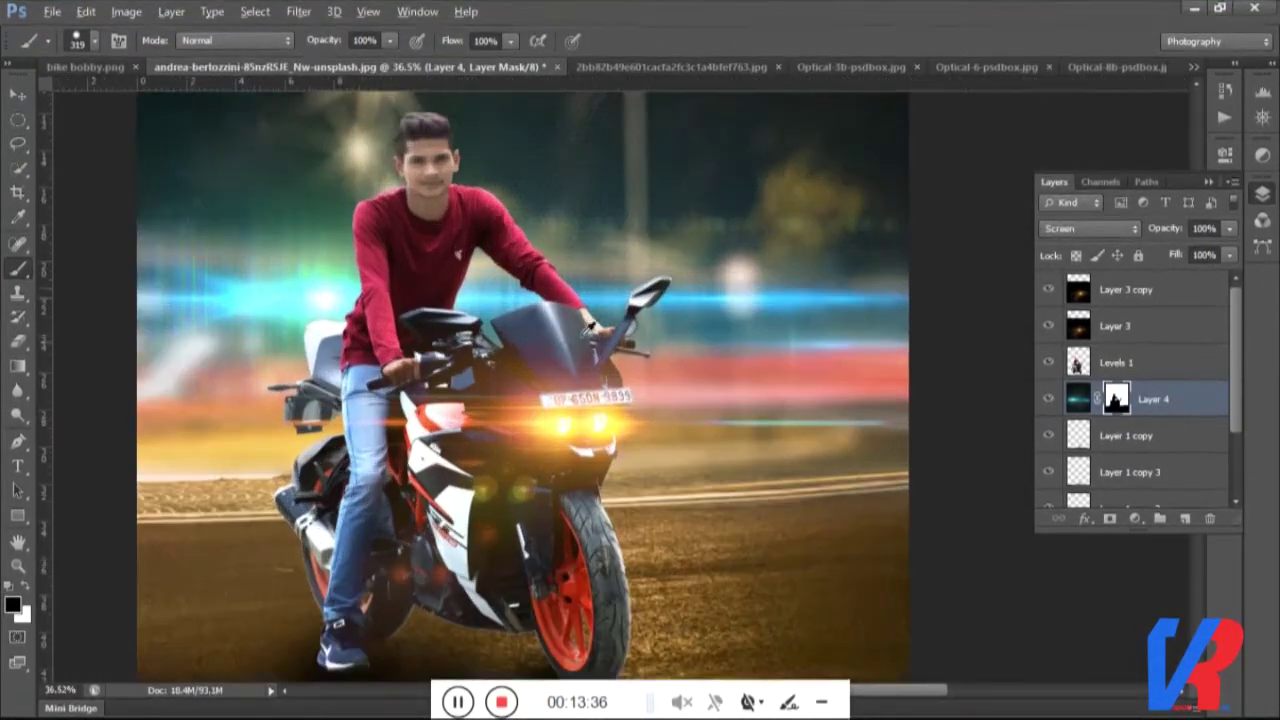
{"action": "scroll", "coordinate": [520, 410], "scroll_direction": "up", "scroll_amount": 3, "text": "alt"}
{"action": "scroll", "coordinate": [515, 372], "scroll_direction": "down", "scroll_amount": 1, "text": "alt"}
{"action": "scroll", "coordinate": [620, 450], "scroll_direction": "down", "scroll_amount": 1, "text": "alt"}
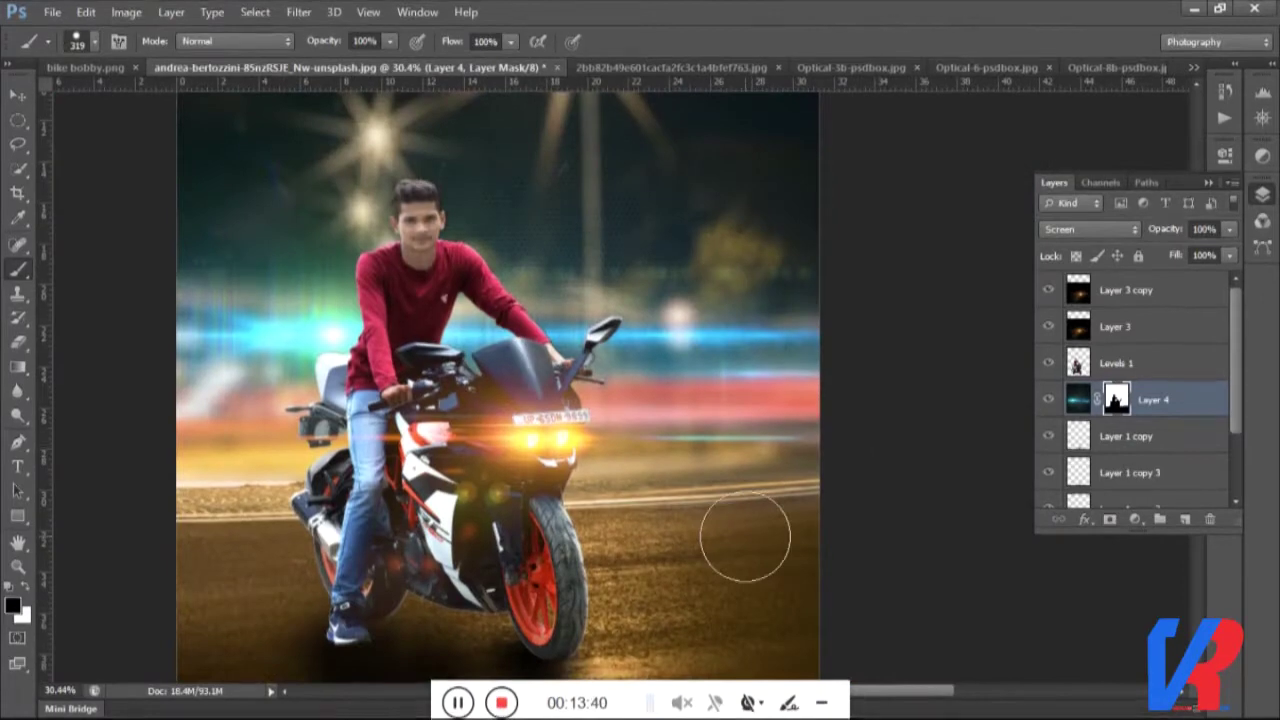
{"action": "scroll", "coordinate": [750, 530], "scroll_direction": "up", "scroll_amount": 2, "text": "alt"}
{"action": "scroll", "coordinate": [680, 535], "scroll_direction": "up", "scroll_amount": 1, "text": "alt"}
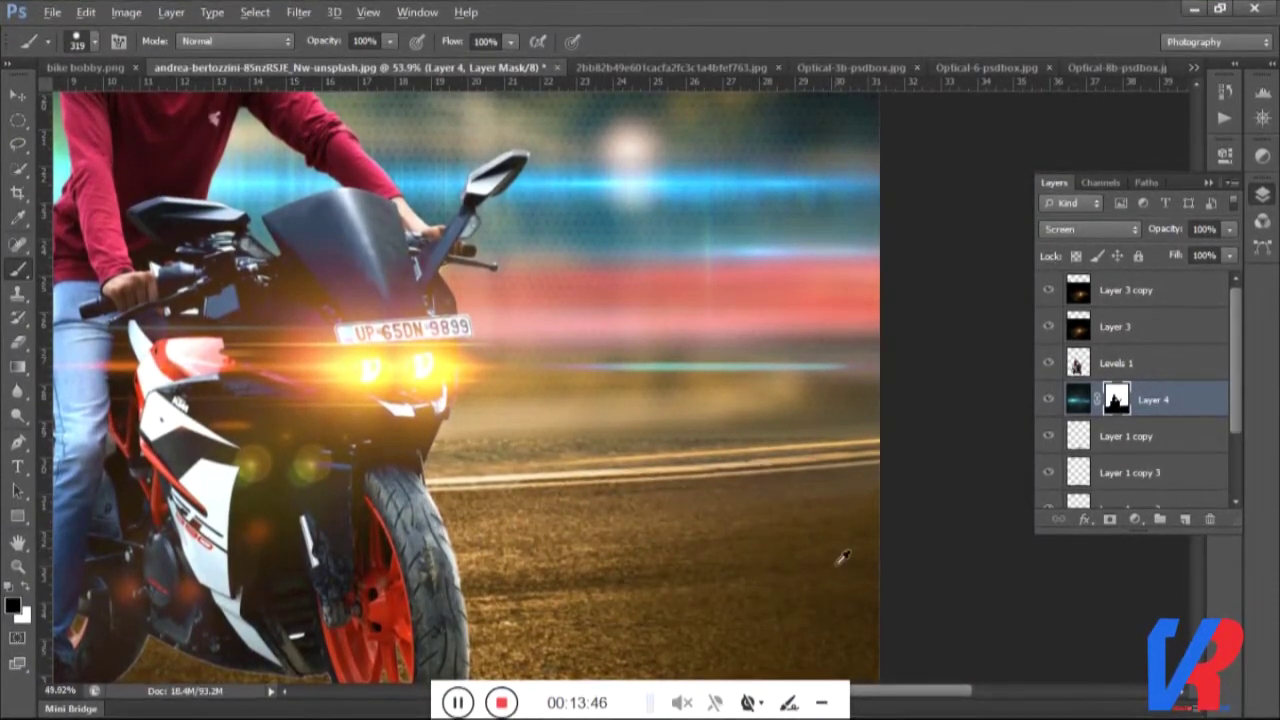
{"action": "scroll", "coordinate": [650, 520], "scroll_direction": "down", "scroll_amount": 2, "text": "alt"}
{"action": "scroll", "coordinate": [800, 500], "scroll_direction": "down", "scroll_amount": 1, "text": "alt"}
{"action": "scroll", "coordinate": [800, 450], "scroll_direction": "down", "scroll_amount": 1, "text": "alt"}
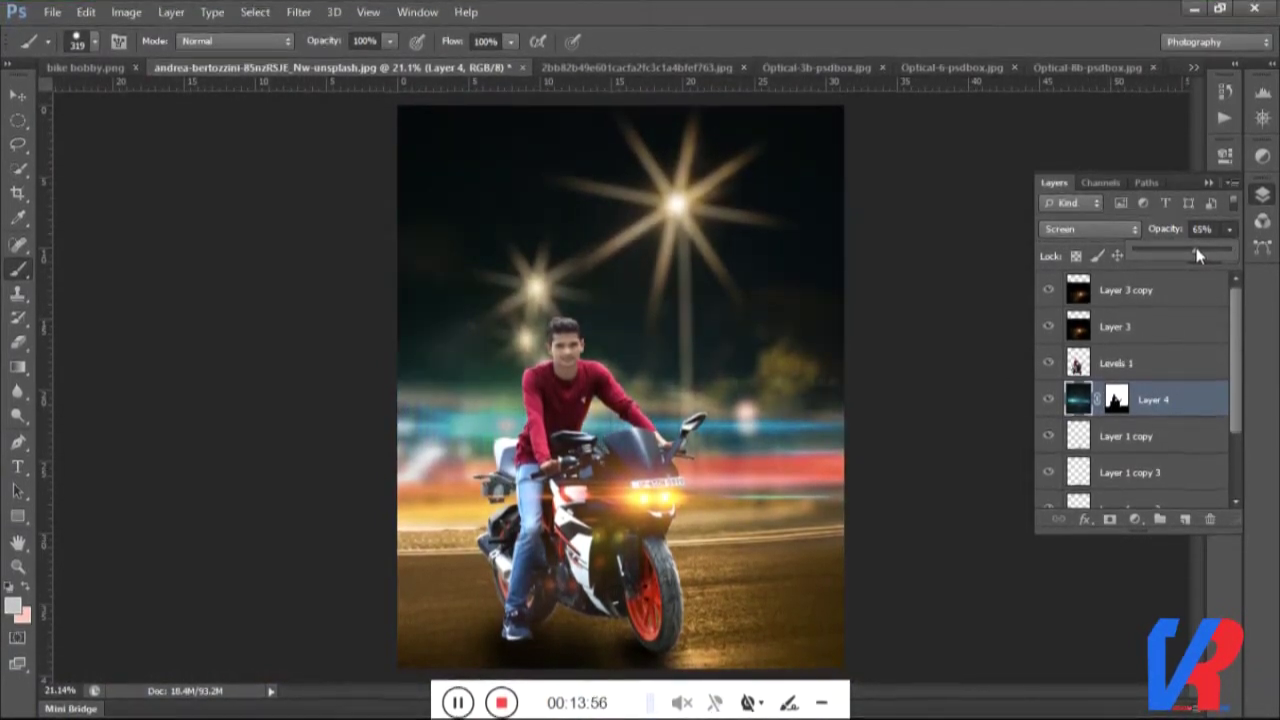
Restore Layer 4 to 100% opacity and soften it with a 33.2-pixel Gaussian Blur.
{"action": "left_click_drag", "start_coordinate": [1219, 249], "coordinate": [1244, 248]}
{"action": "left_click", "coordinate": [298, 11]}
{"action": "mouse_move", "coordinate": [400, 200]}
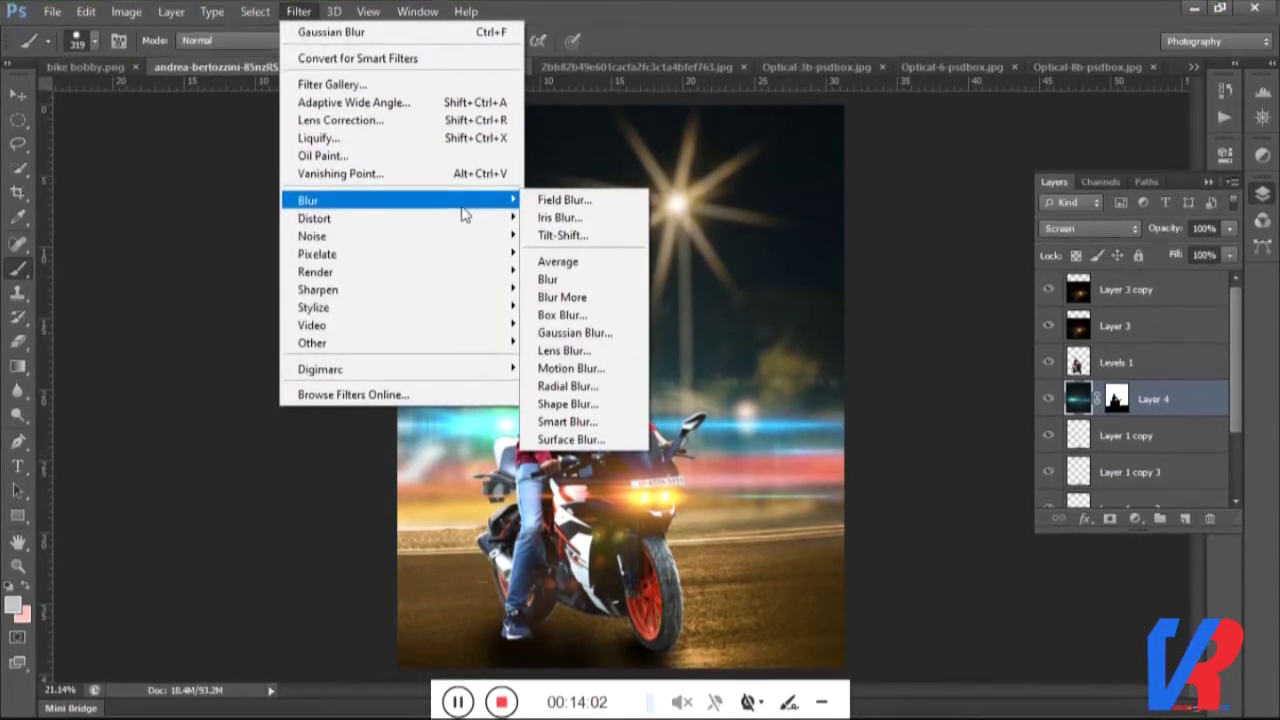
{"action": "left_click", "coordinate": [574, 333]}
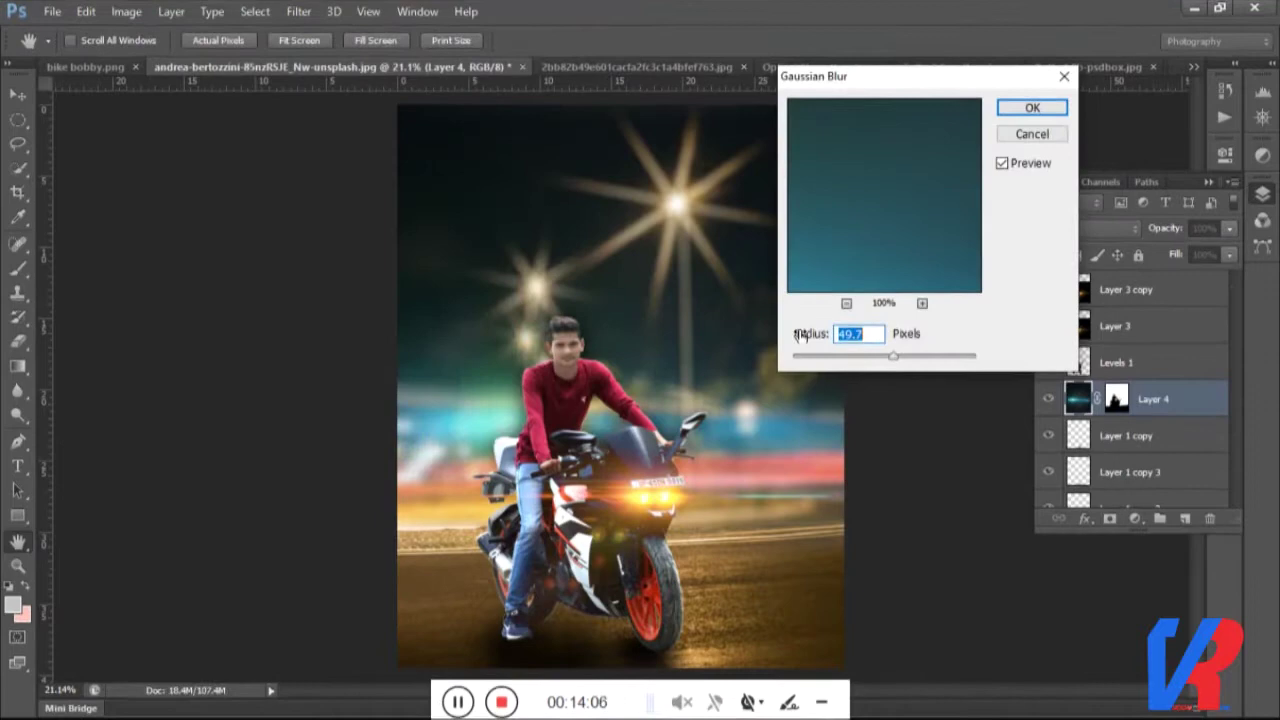
{"action": "mouse_move", "coordinate": [893, 356]}
{"action": "left_mouse_down"}
{"action": "mouse_move", "coordinate": [853, 358]}
{"action": "mouse_move", "coordinate": [901, 358]}
{"action": "left_mouse_up"}
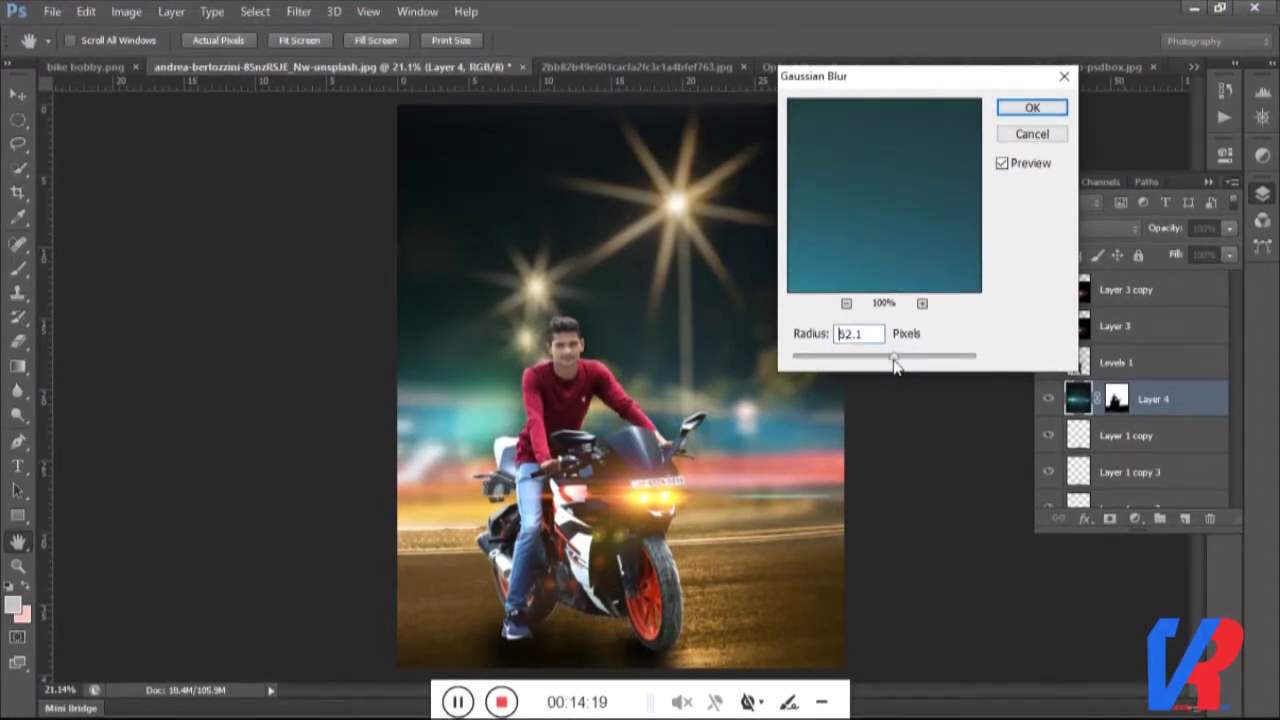
{"action": "left_click_drag", "start_coordinate": [894, 358], "coordinate": [883, 358]}
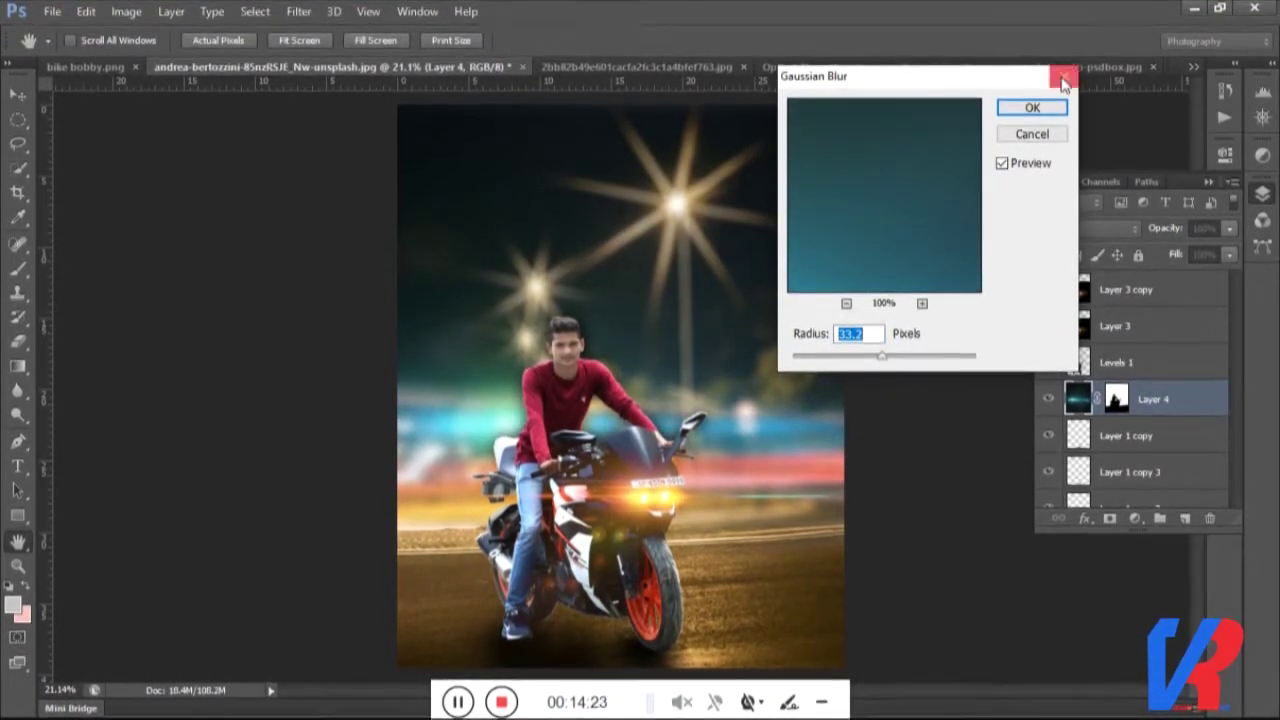
{"action": "left_click", "coordinate": [1033, 108]}
{"action": "key", "text": "b"}
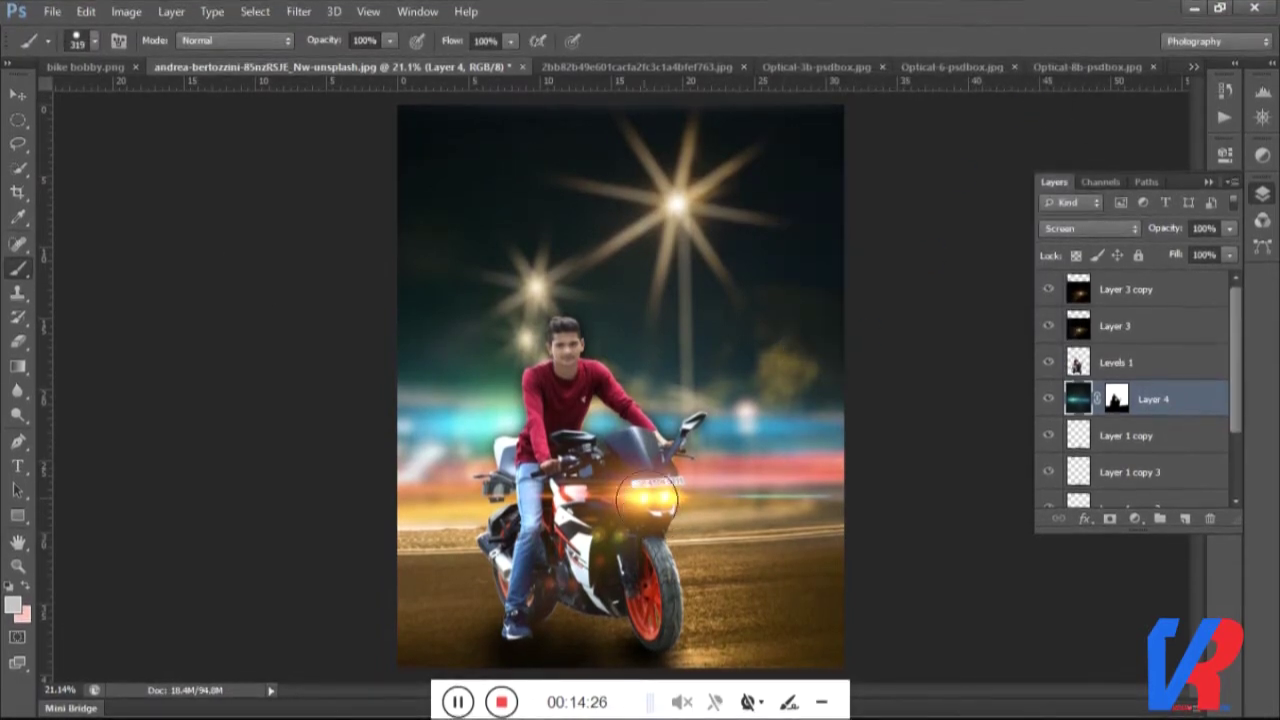
{"action": "key", "text": "v"}
{"action": "scroll", "coordinate": [675, 640], "scroll_direction": "up", "scroll_amount": 3}
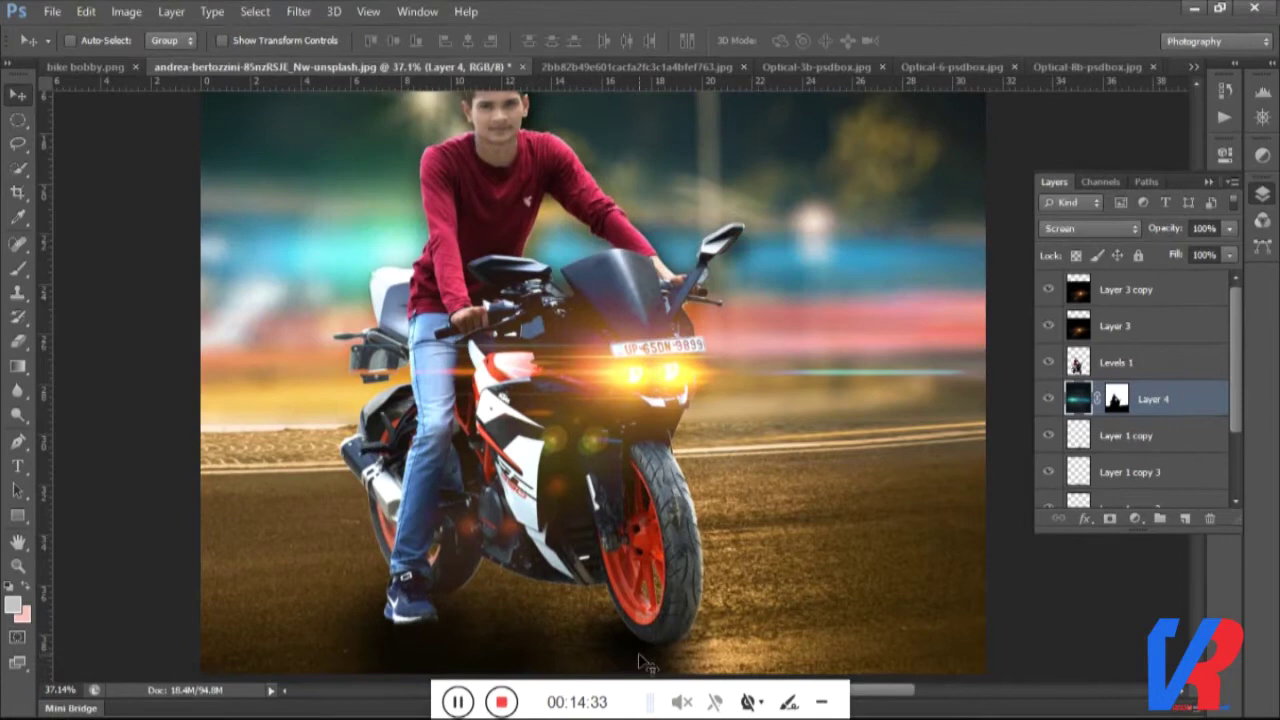
Select the road light layer, Layer 1 copy, and shift it under the front wheel.
{"action": "right_click", "coordinate": [636, 655]}
{"action": "left_click", "coordinate": [688, 560]}
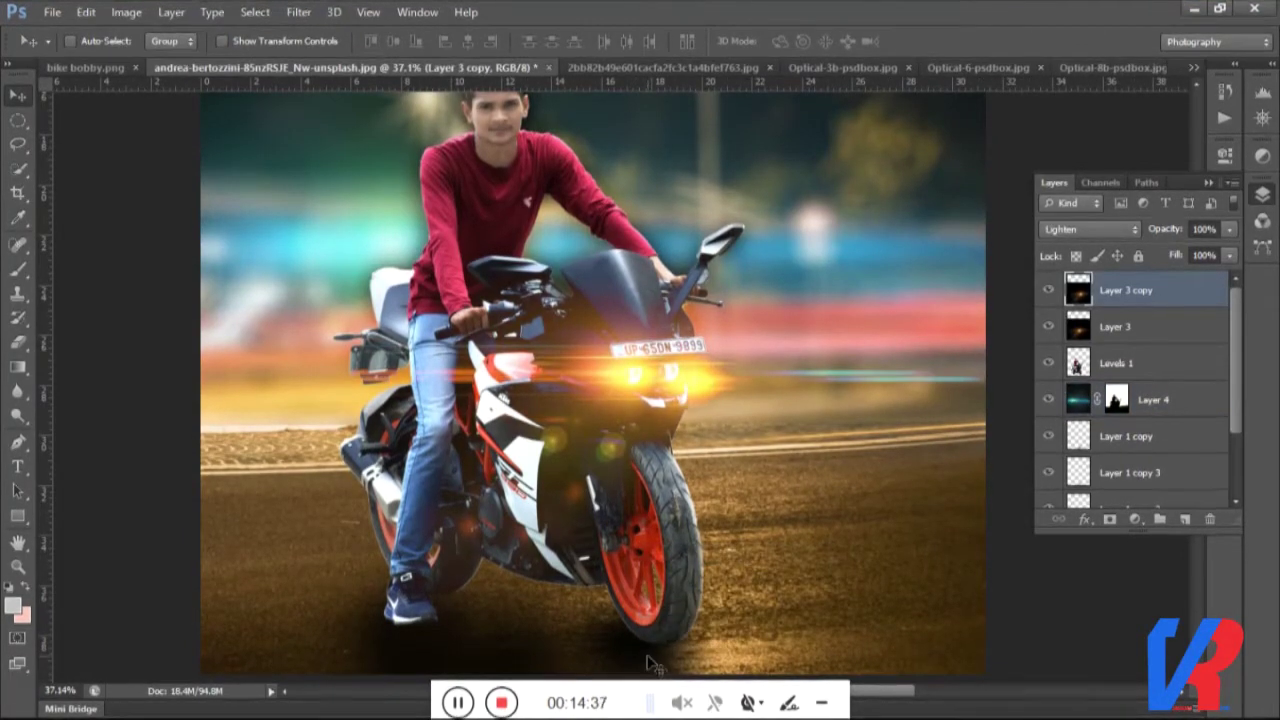
{"action": "right_click", "coordinate": [638, 656]}
{"action": "left_click", "coordinate": [710, 600]}
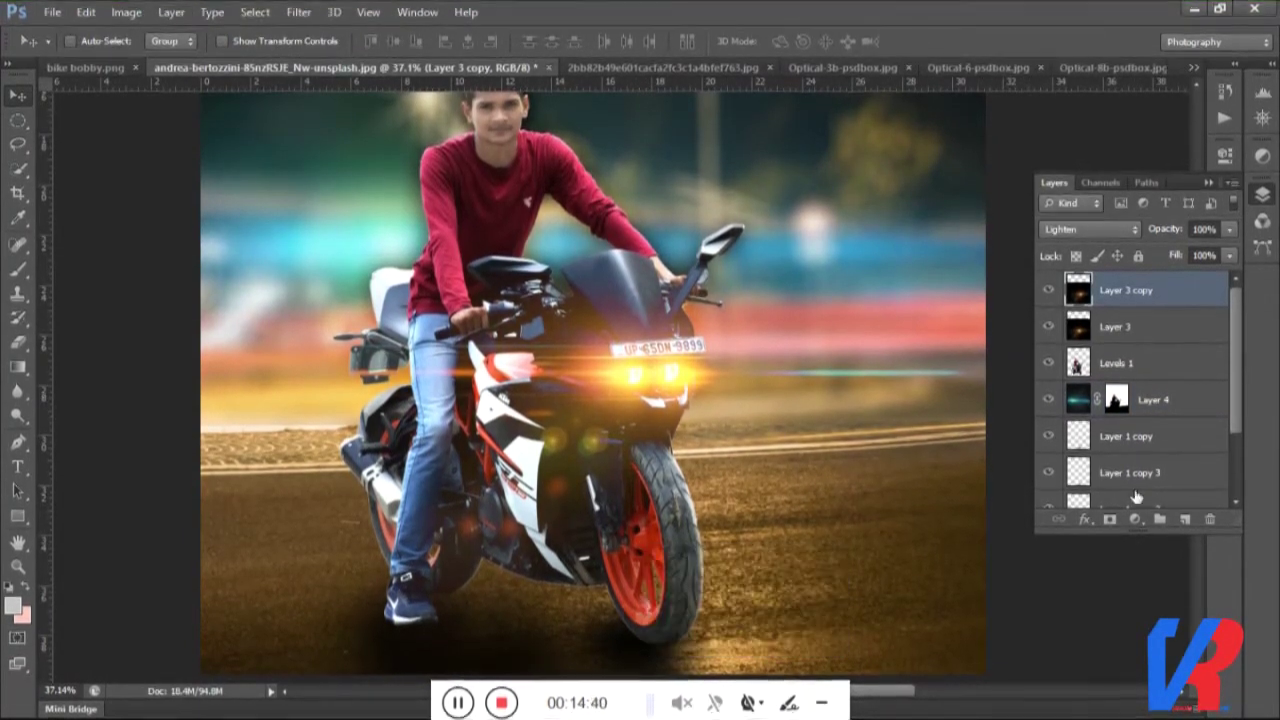
{"action": "left_click_drag", "start_coordinate": [612, 630], "coordinate": [668, 665]}
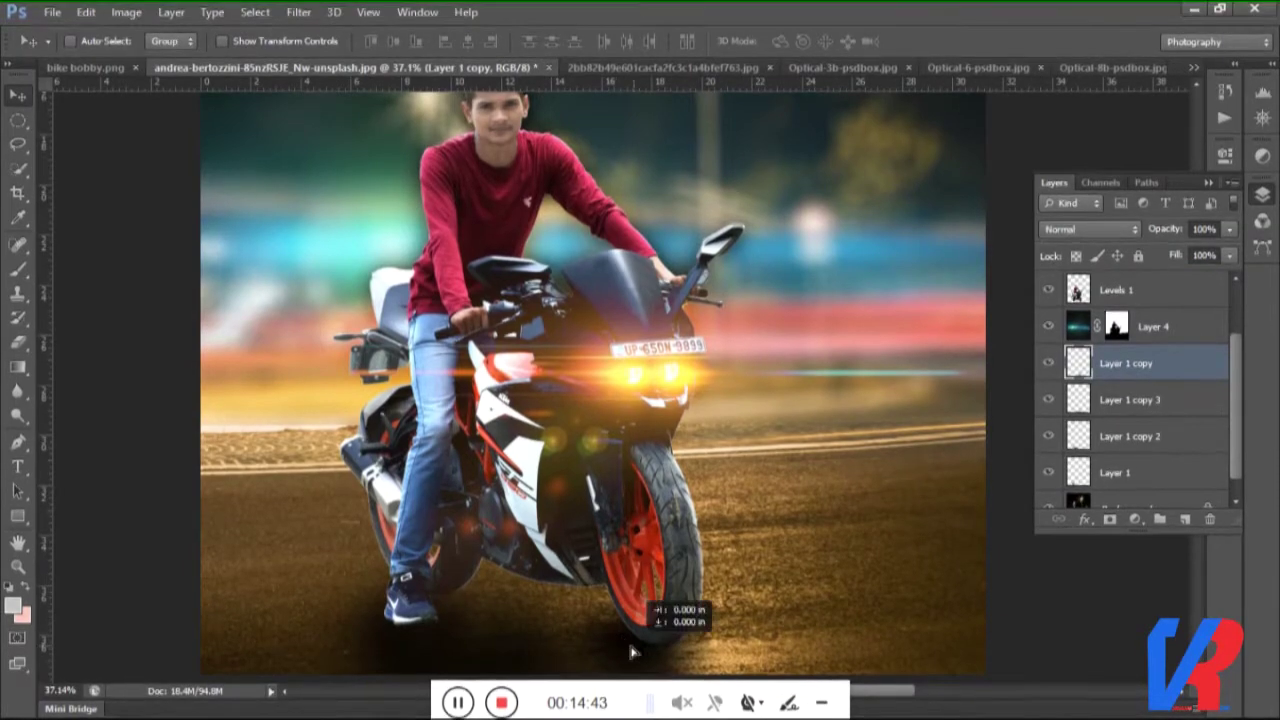
Stretch Layer 1 copy to about 133% width and slide it along the road.
{"action": "key", "text": "ctrl+t"}
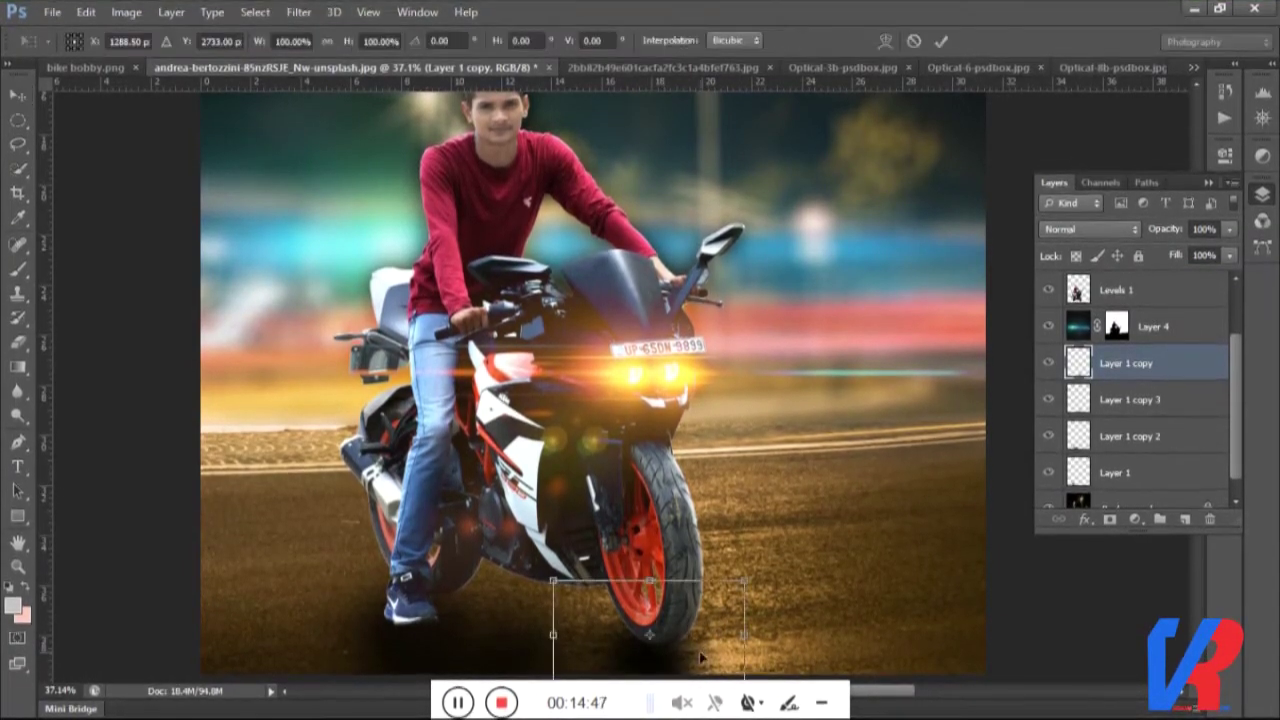
{"action": "left_click_drag", "start_coordinate": [740, 634], "coordinate": [808, 634]}
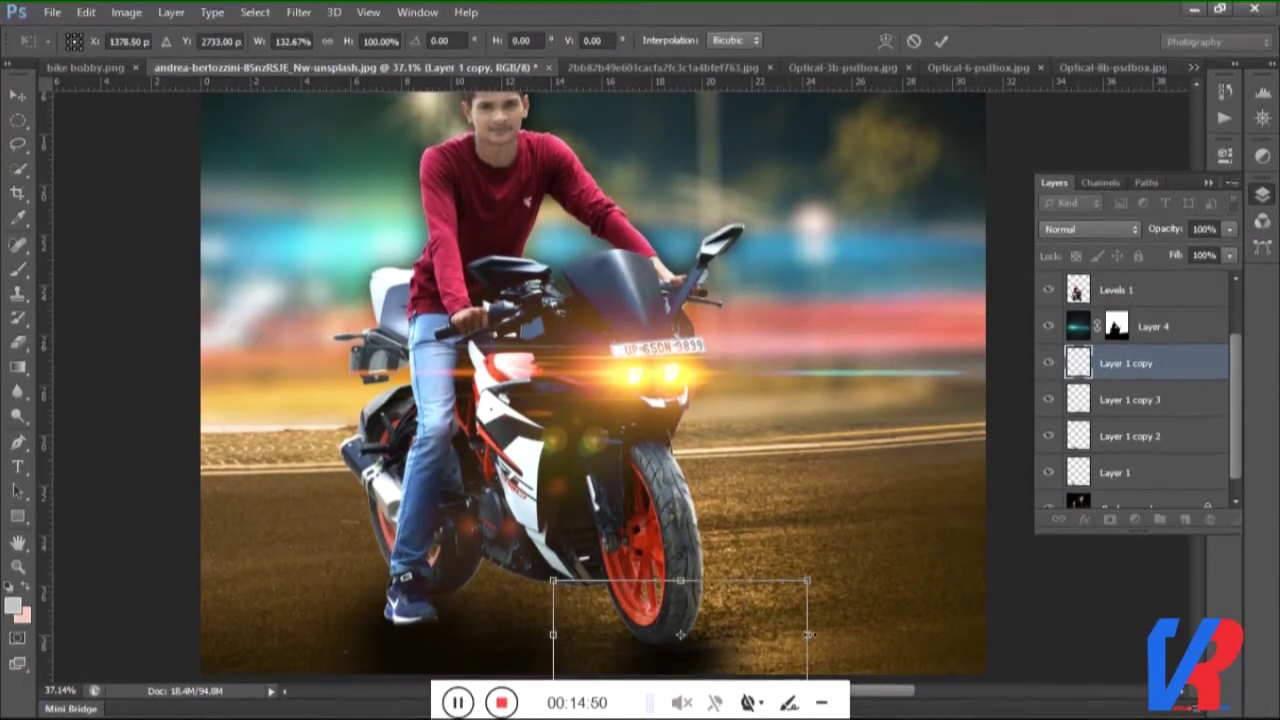
{"action": "left_click_drag", "start_coordinate": [690, 675], "coordinate": [655, 664]}
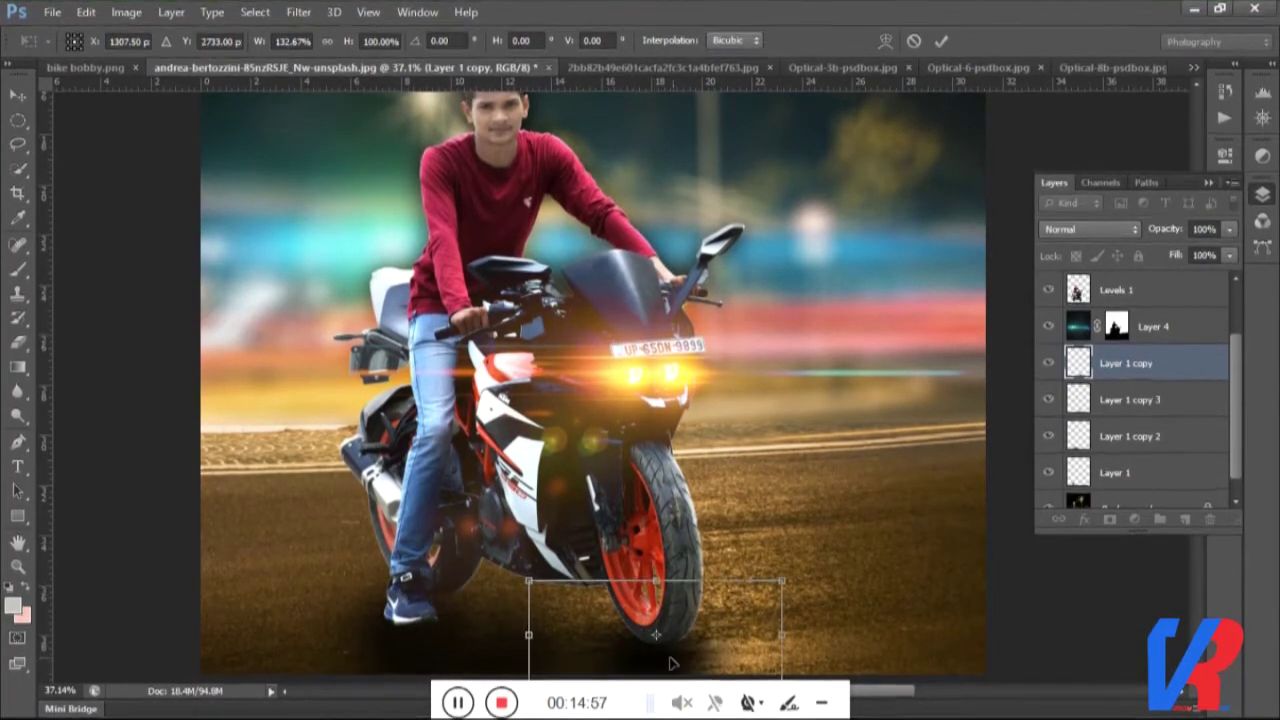
{"action": "key", "text": "Return"}
{"action": "mouse_move", "coordinate": [683, 660]}
{"action": "left_mouse_down"}
{"action": "mouse_move", "coordinate": [627, 666]}
{"action": "mouse_move", "coordinate": [650, 657]}
{"action": "left_mouse_up"}
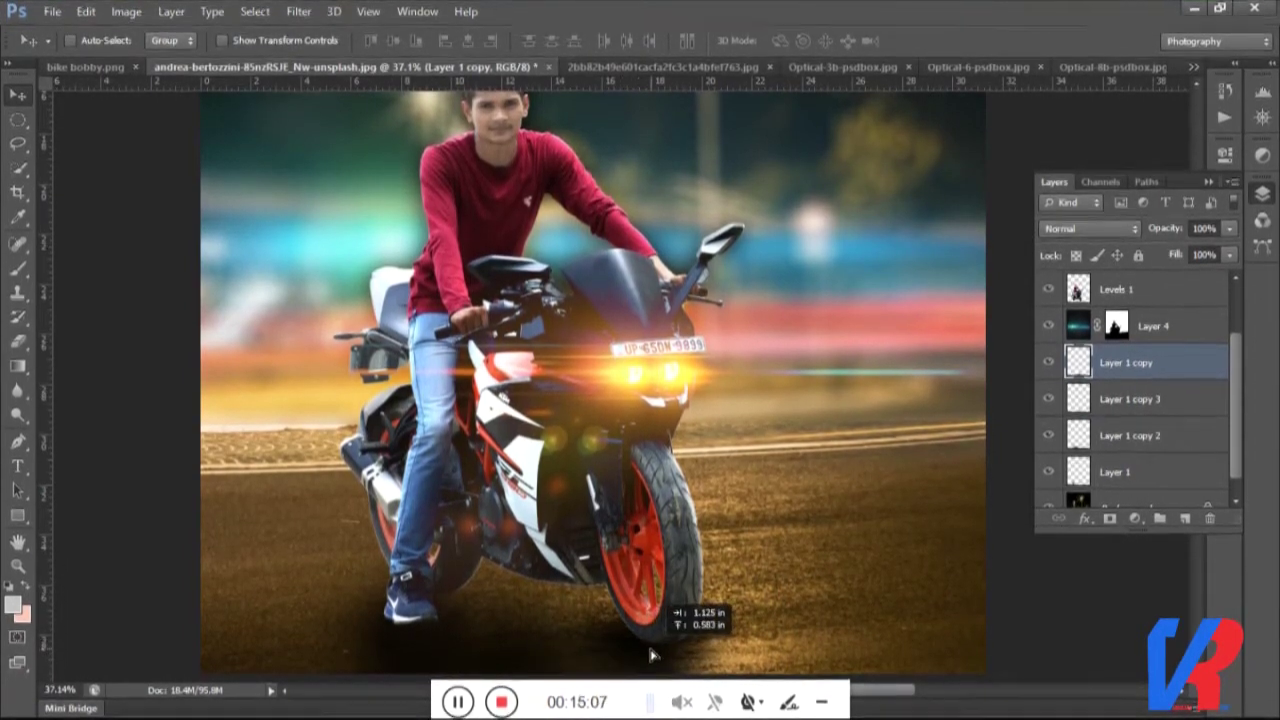
Fine-tune the road light's position, then select the headlight flare layer, Layer 3 copy.
{"action": "left_click_drag", "start_coordinate": [650, 657], "coordinate": [655, 662]}
{"action": "scroll", "coordinate": [658, 640], "scroll_direction": "down", "scroll_amount": 3}
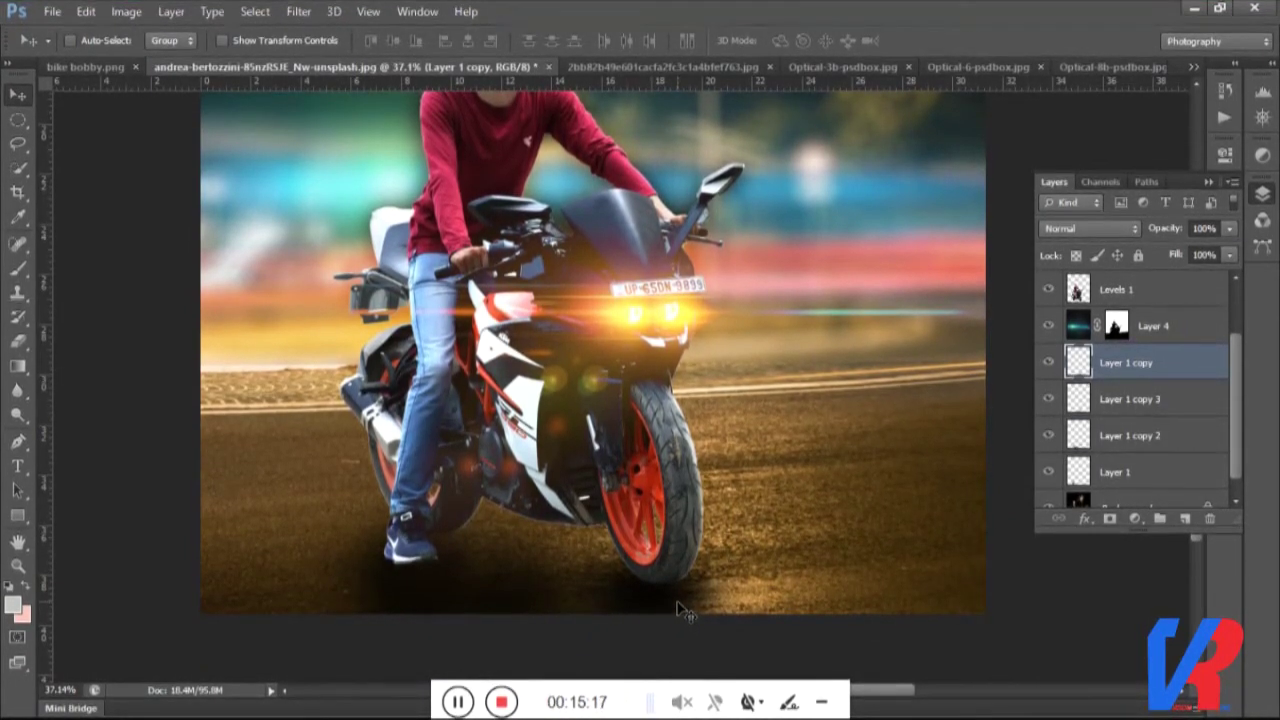
{"action": "right_click", "coordinate": [515, 601]}
{"action": "left_click", "coordinate": [520, 609]}
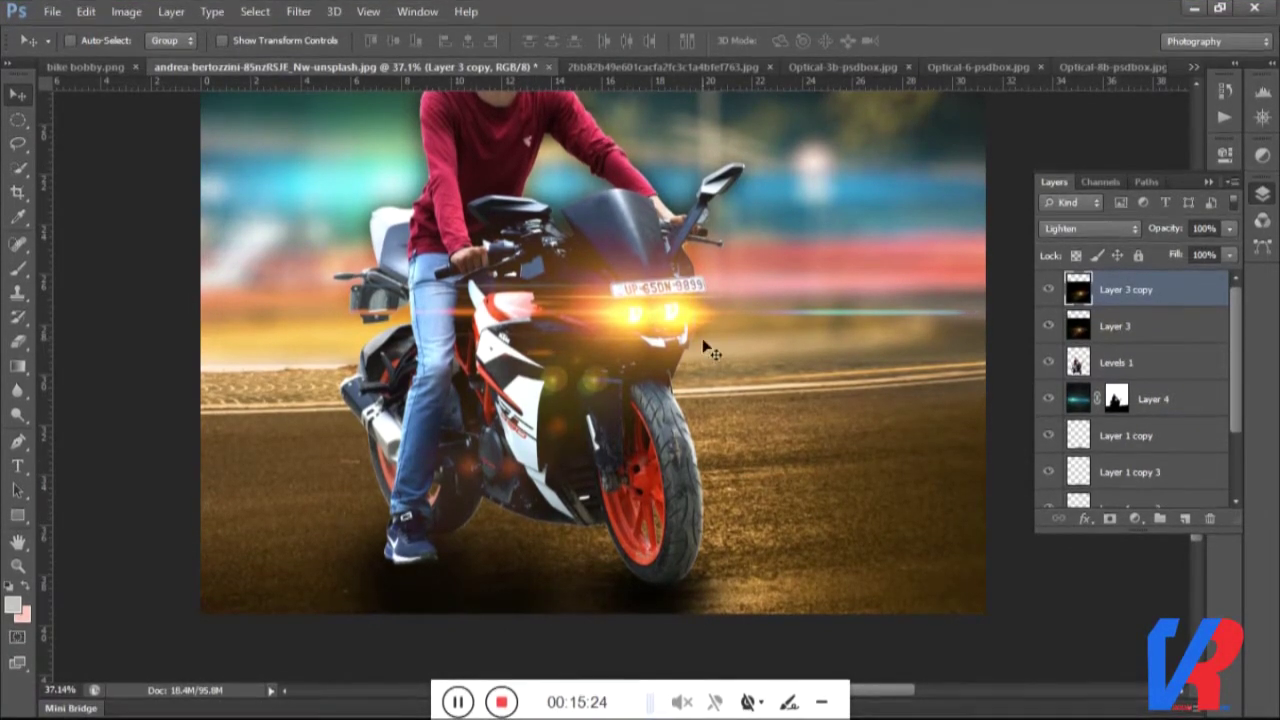
Nudge the headlight flare slightly to the right.
{"action": "left_click_drag", "start_coordinate": [677, 321], "coordinate": [683, 323]}
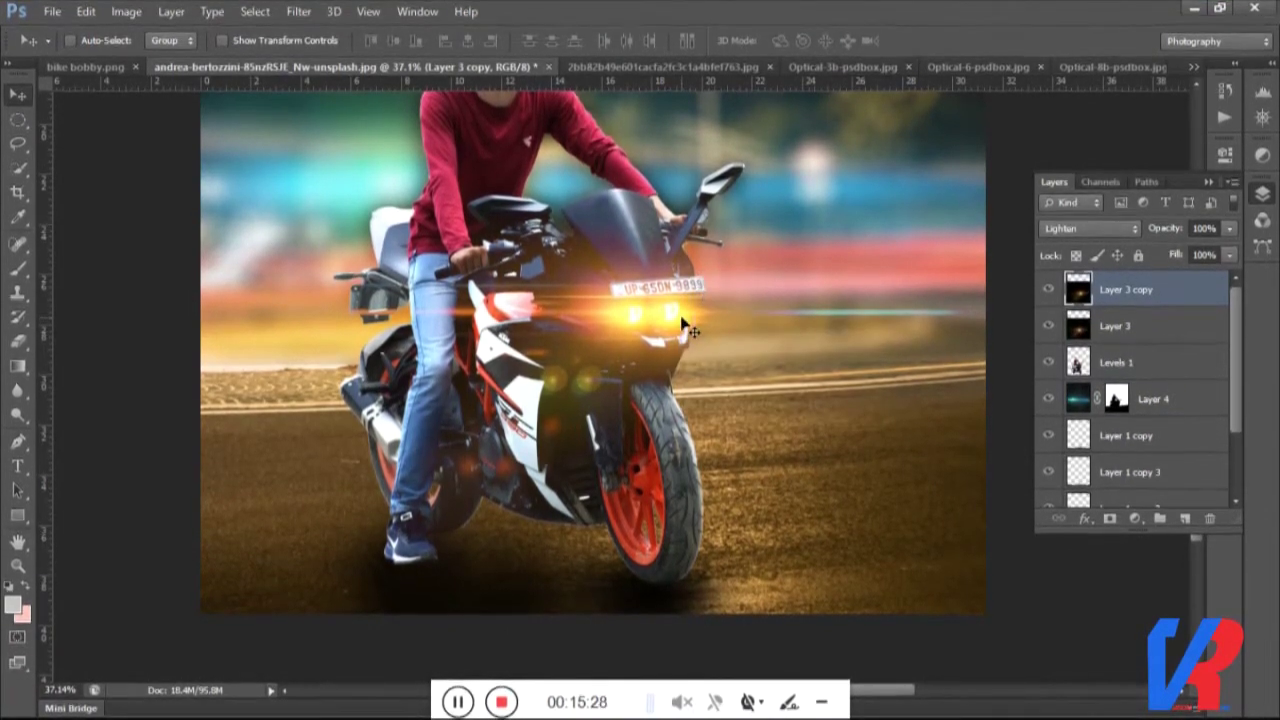
{"action": "scroll", "coordinate": [665, 410], "scroll_direction": "down", "scroll_amount": 3, "text": "alt"}
{"action": "scroll", "coordinate": [658, 416], "scroll_direction": "down", "scroll_amount": 1, "text": "alt"}
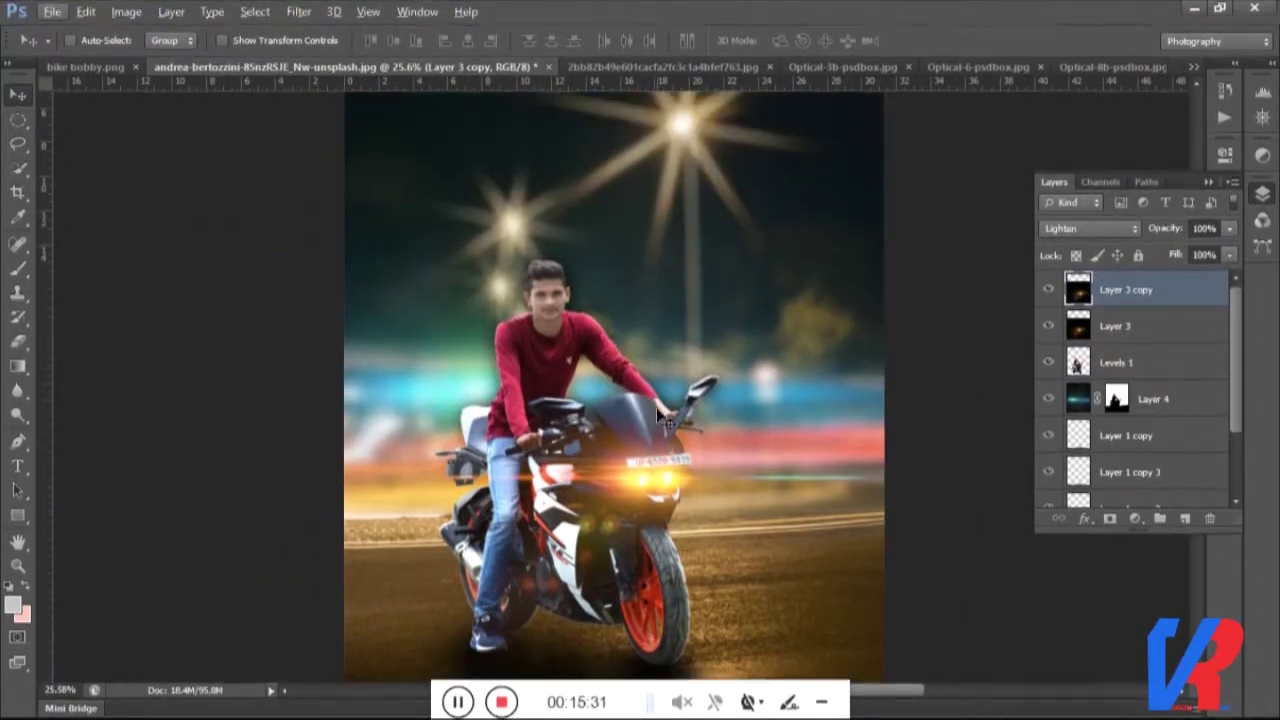
{"action": "scroll", "coordinate": [658, 410], "scroll_direction": "down", "scroll_amount": 1, "text": "alt"}
{"action": "scroll", "coordinate": [658, 404], "scroll_direction": "down", "scroll_amount": 1, "text": "alt"}
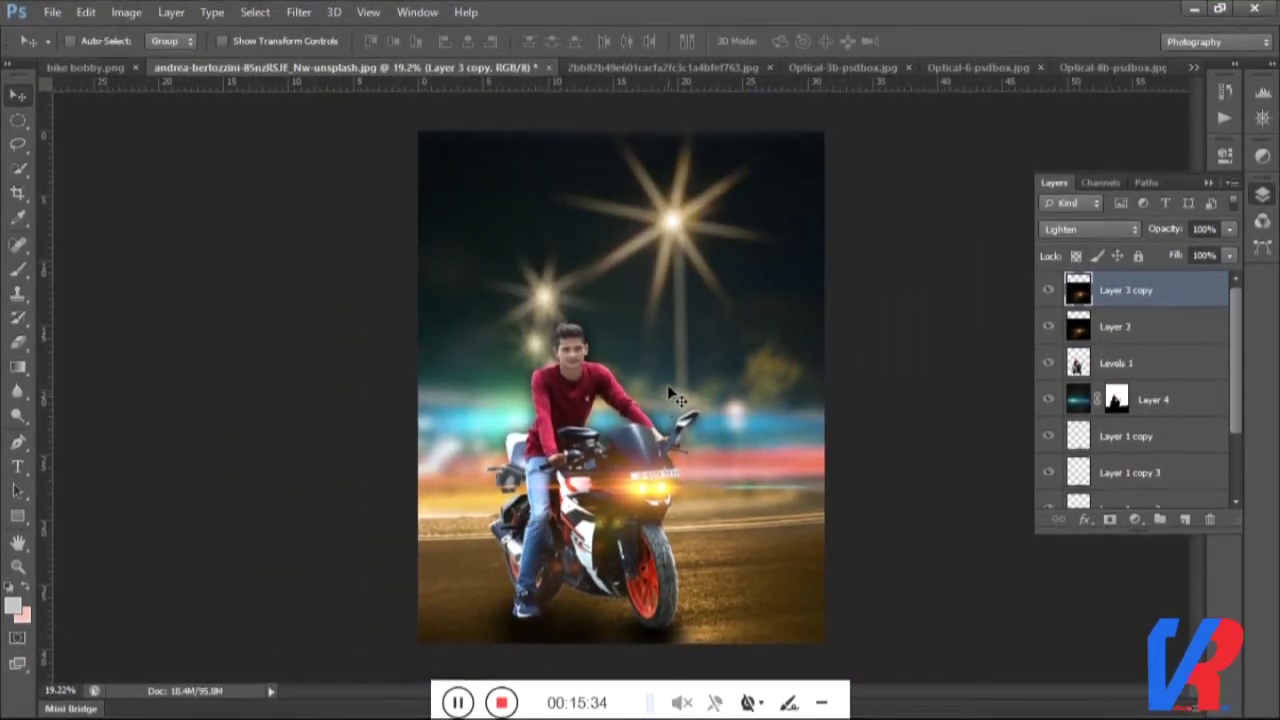
Bring the red flare from Optical-3b-psdbox.jpg in, blend it with Screen, and place it near the bike.
{"action": "left_click", "coordinate": [843, 67]}
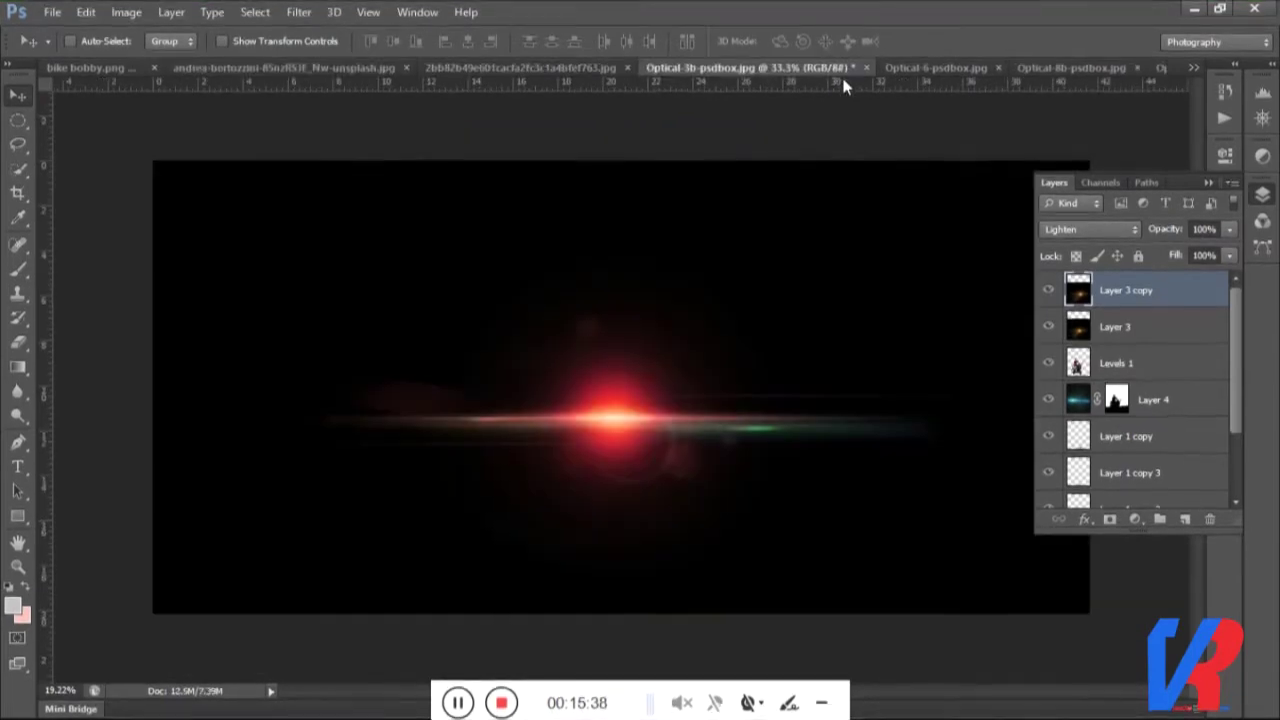
{"action": "left_click_drag", "start_coordinate": [268, 78], "coordinate": [586, 432]}
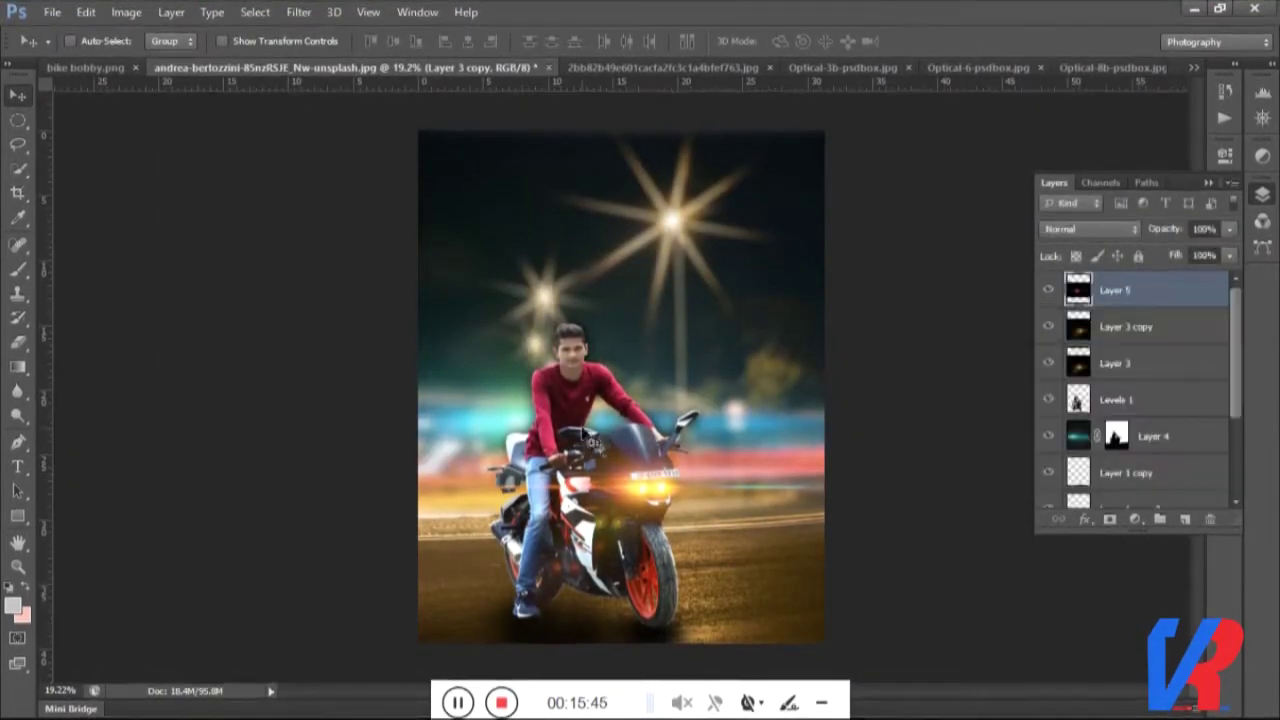
{"action": "left_click", "coordinate": [1088, 228]}
{"action": "left_click", "coordinate": [1054, 158]}
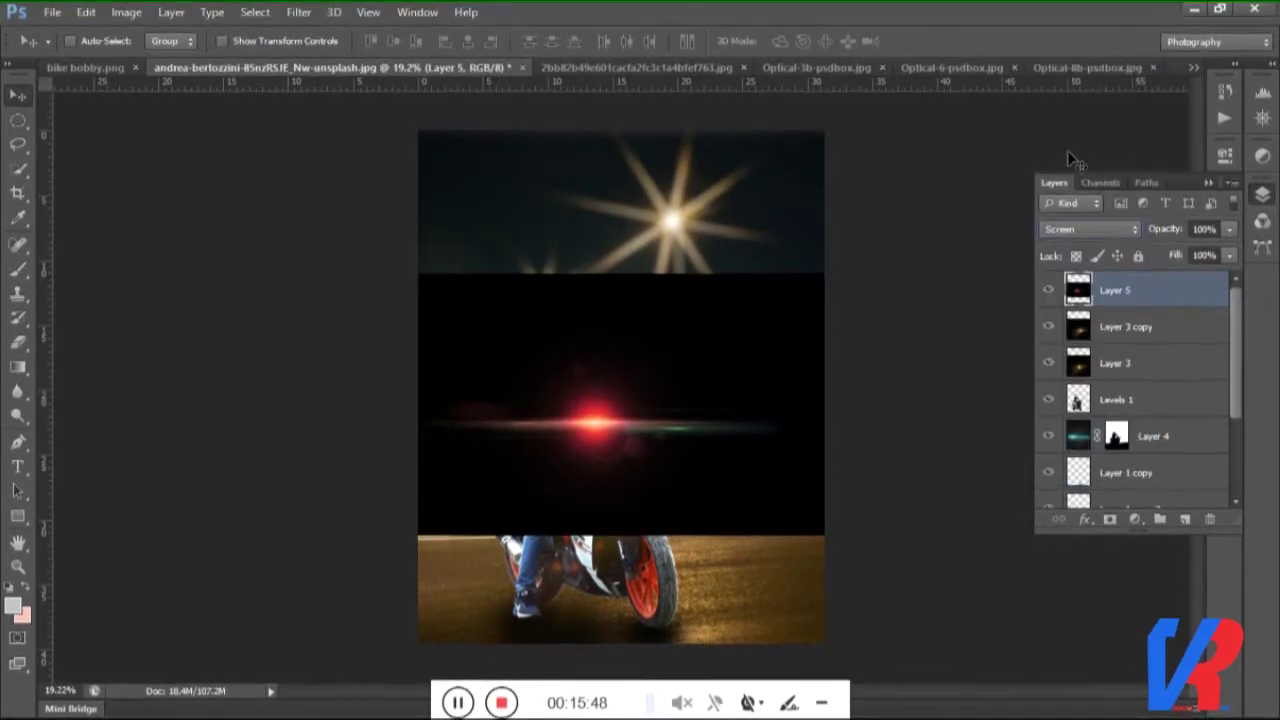
{"action": "left_click_drag", "start_coordinate": [756, 379], "coordinate": [697, 425]}
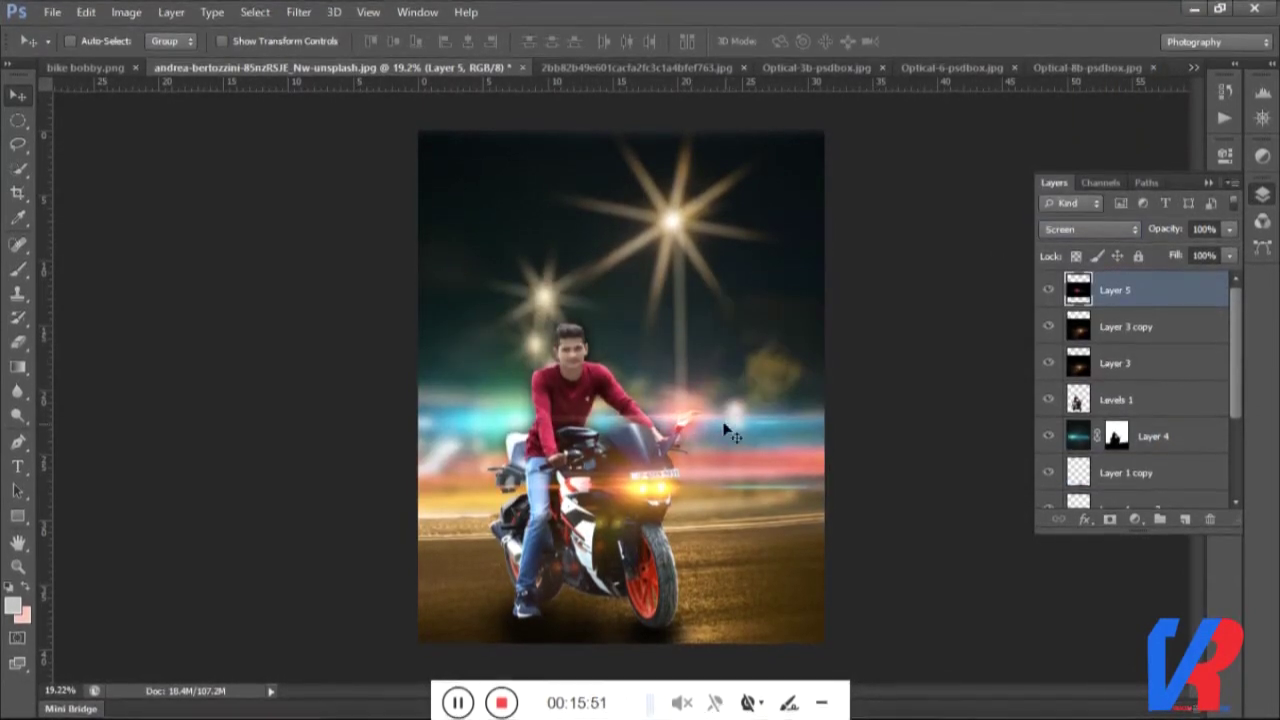
{"action": "mouse_move", "coordinate": [697, 425]}
{"action": "left_mouse_down"}
{"action": "mouse_move", "coordinate": [607, 420]}
{"action": "mouse_move", "coordinate": [584, 464]}
{"action": "left_mouse_up"}
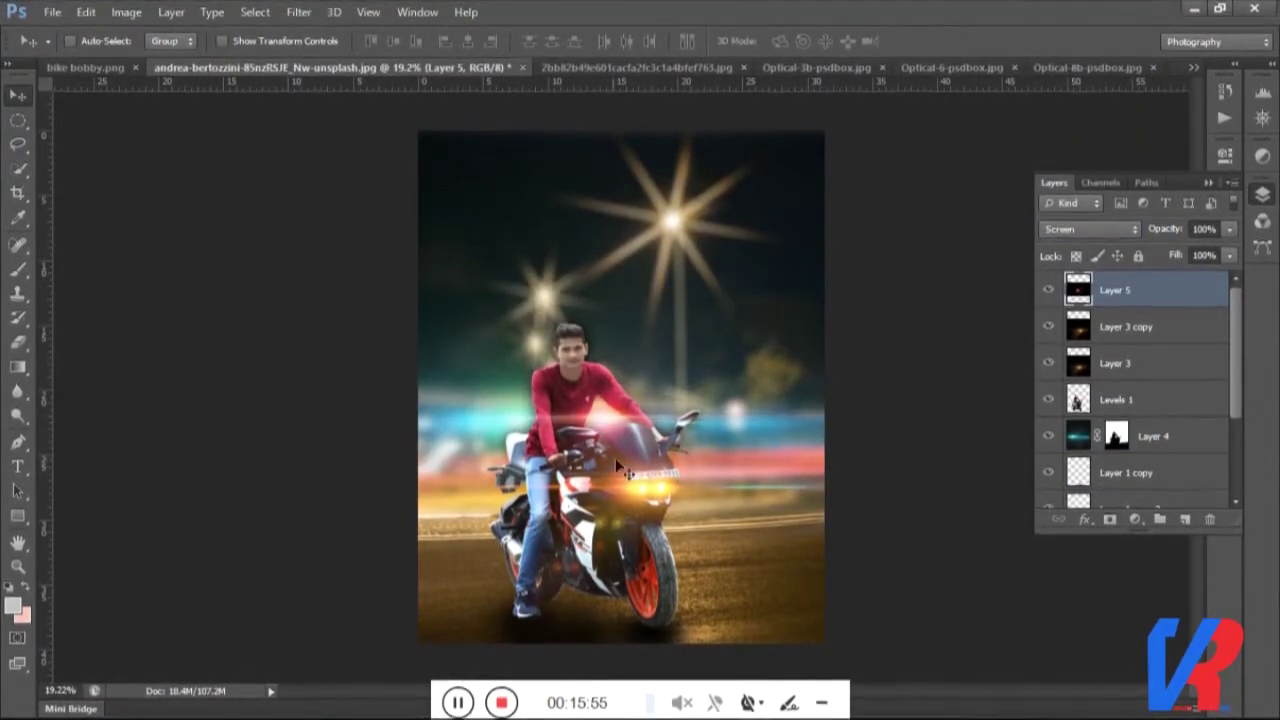
{"action": "scroll", "coordinate": [584, 464], "scroll_direction": "up", "scroll_amount": 5}
{"action": "scroll", "coordinate": [584, 464], "scroll_direction": "down", "scroll_amount": 1}
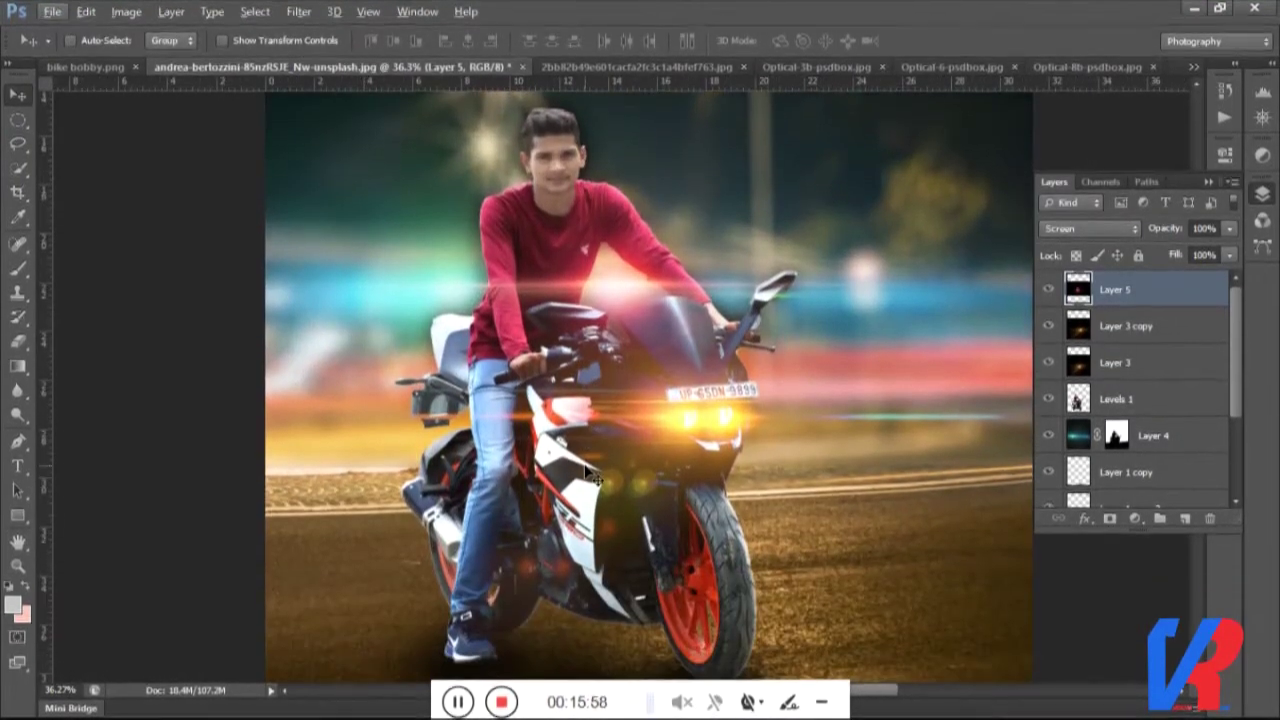
{"action": "scroll", "coordinate": [651, 434], "scroll_direction": "up", "scroll_amount": 3}
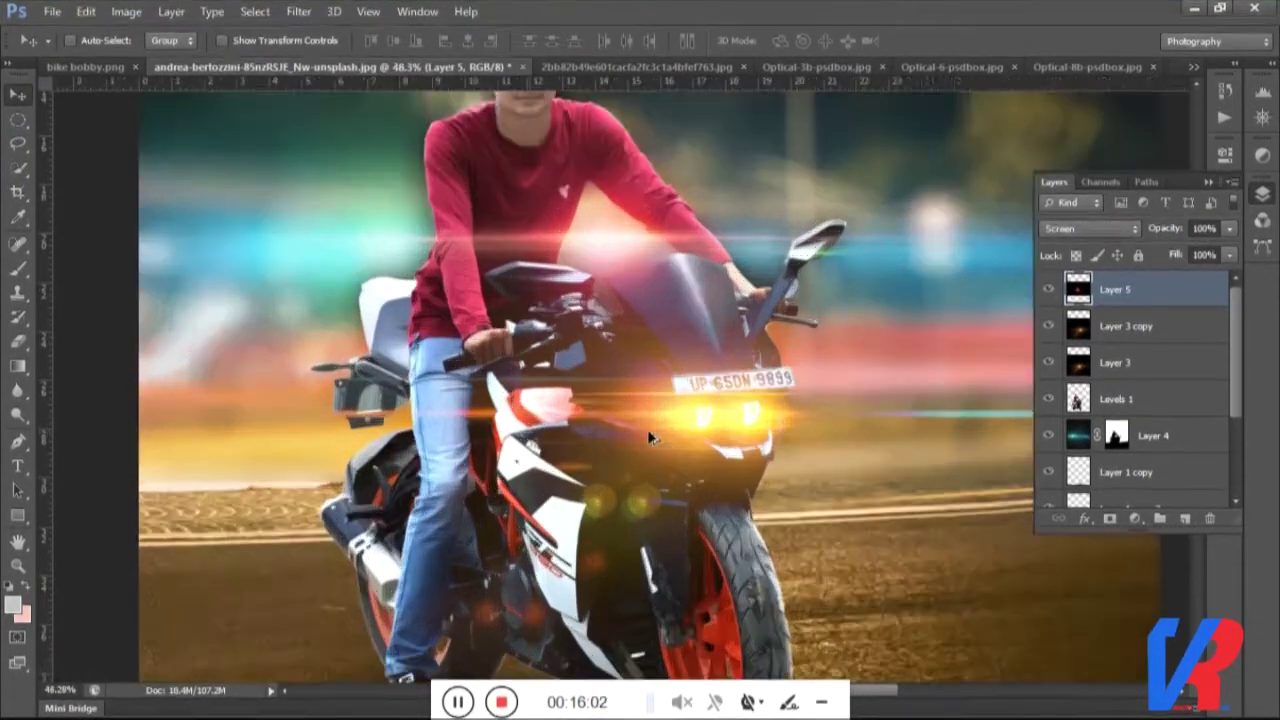
{"action": "scroll", "coordinate": [723, 414], "scroll_direction": "up", "scroll_amount": 2}
Hide and reshow the lens flare layers to compare, then reposition the light streak across the bike.
{"action": "left_click", "coordinate": [1048, 331]}
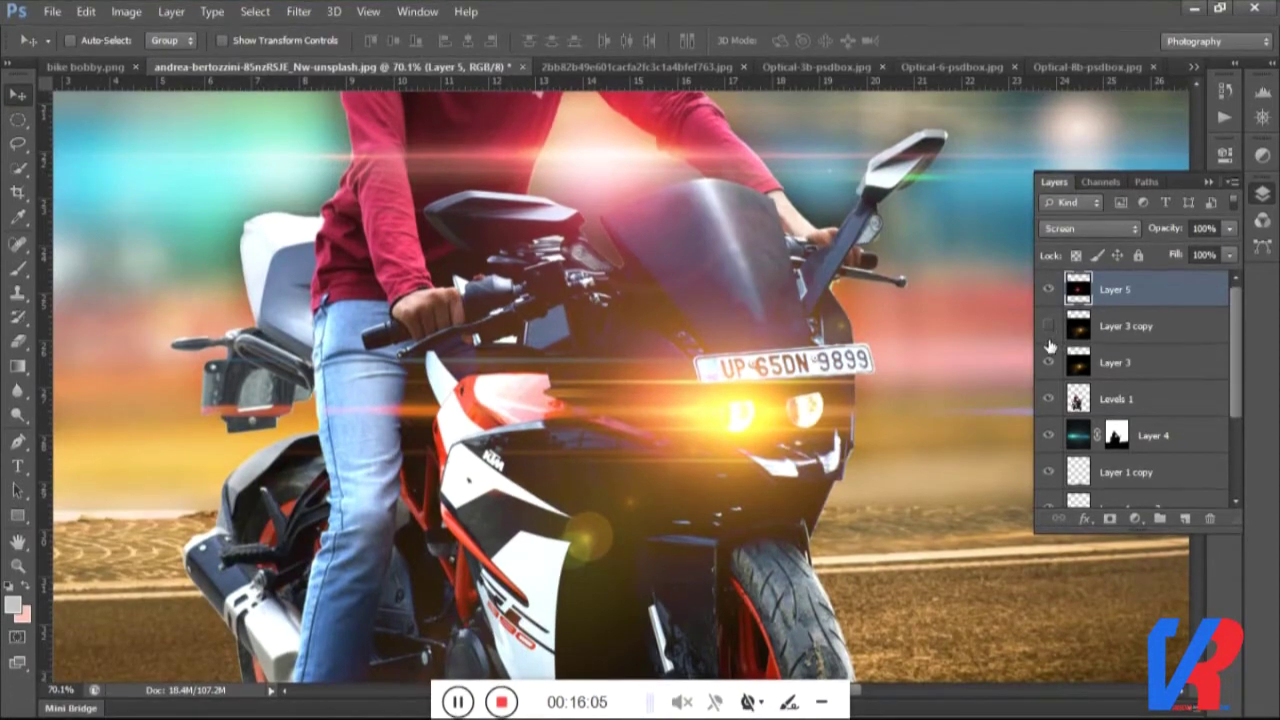
{"action": "left_click", "coordinate": [1049, 363]}
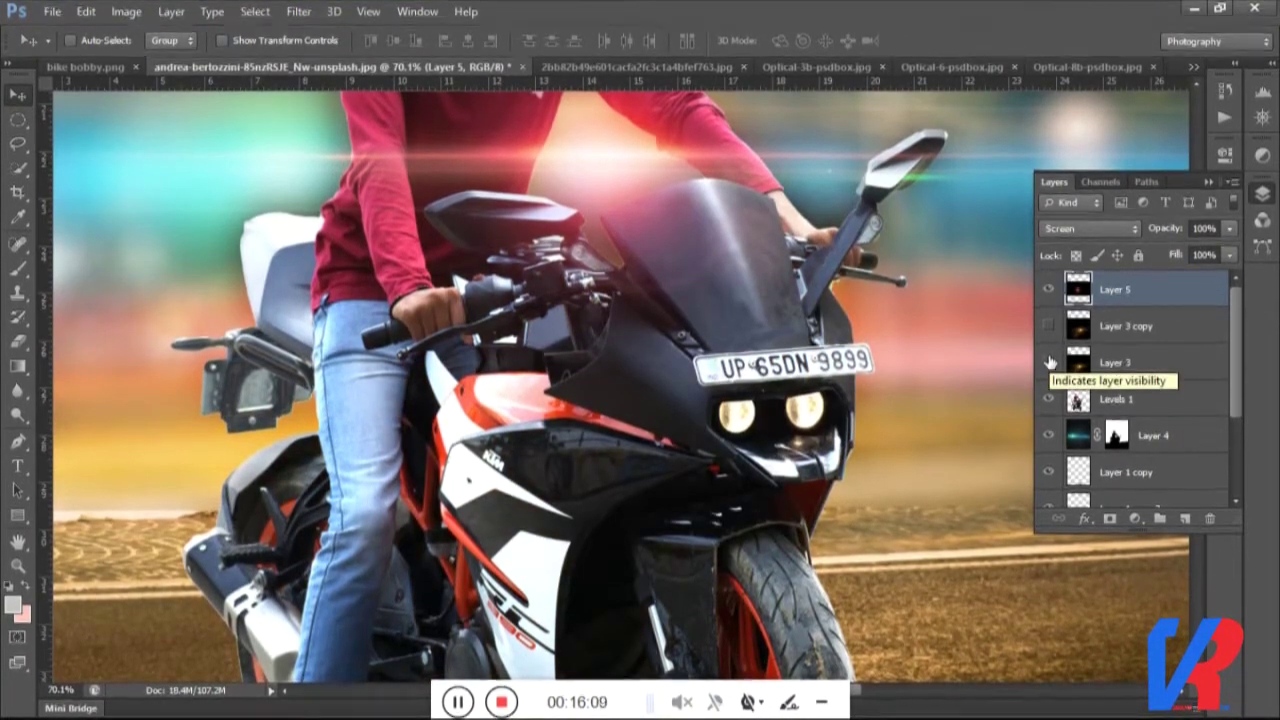
{"action": "left_click", "coordinate": [1049, 363]}
{"action": "left_click", "coordinate": [1048, 326]}
{"action": "scroll", "coordinate": [766, 366], "scroll_direction": "down", "scroll_amount": 3}
{"action": "scroll", "coordinate": [620, 430], "scroll_direction": "down", "scroll_amount": 2}
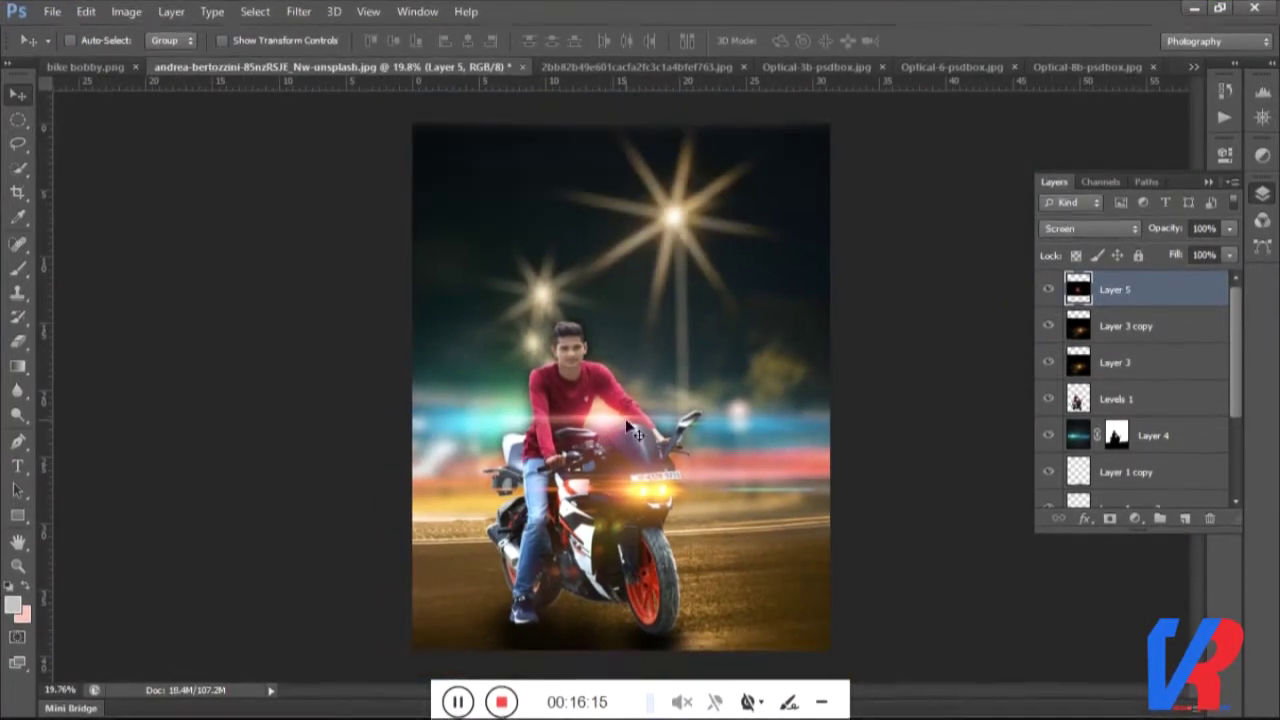
{"action": "scroll", "coordinate": [740, 546], "scroll_direction": "down", "scroll_amount": 1}
{"action": "scroll", "coordinate": [741, 546], "scroll_direction": "down", "scroll_amount": 1}
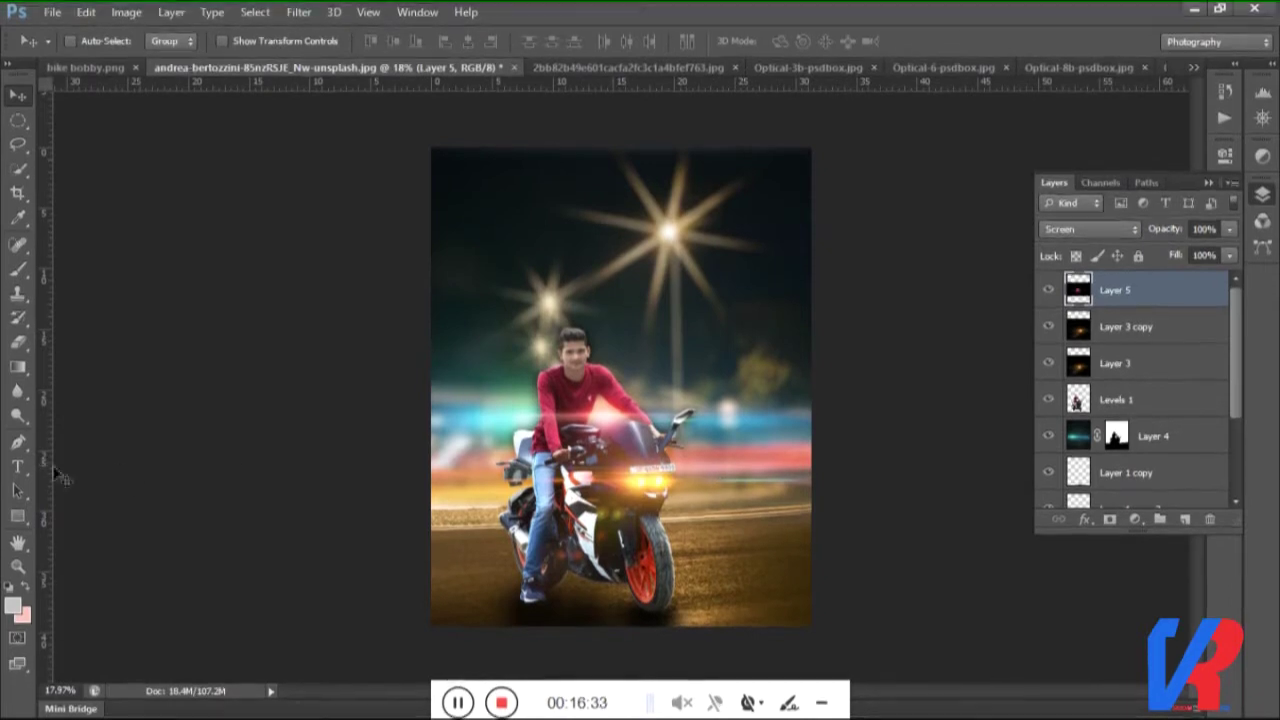
{"action": "left_click_drag", "start_coordinate": [708, 459], "coordinate": [705, 480]}
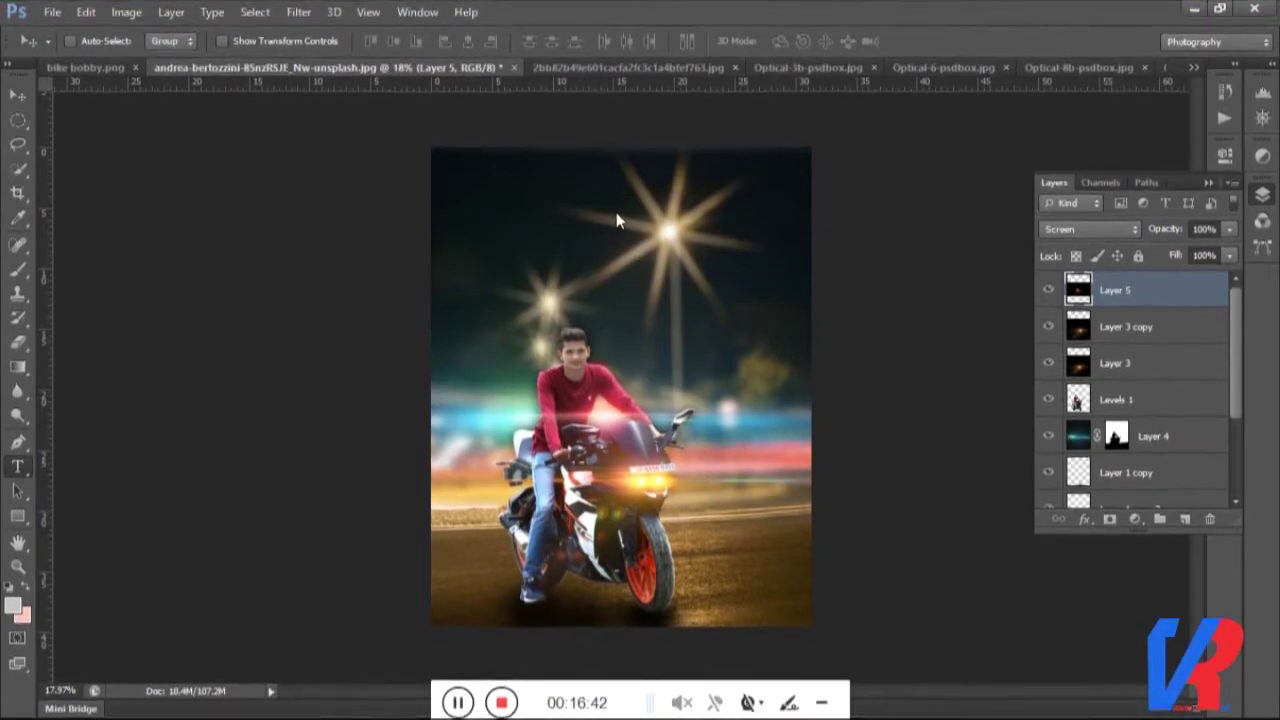
Type 'OWN YOUR DREAM BIKE' in red Book Antiqua Bold 72 pt across the upper left, and select it.
{"action": "left_click", "coordinate": [700, 495]}
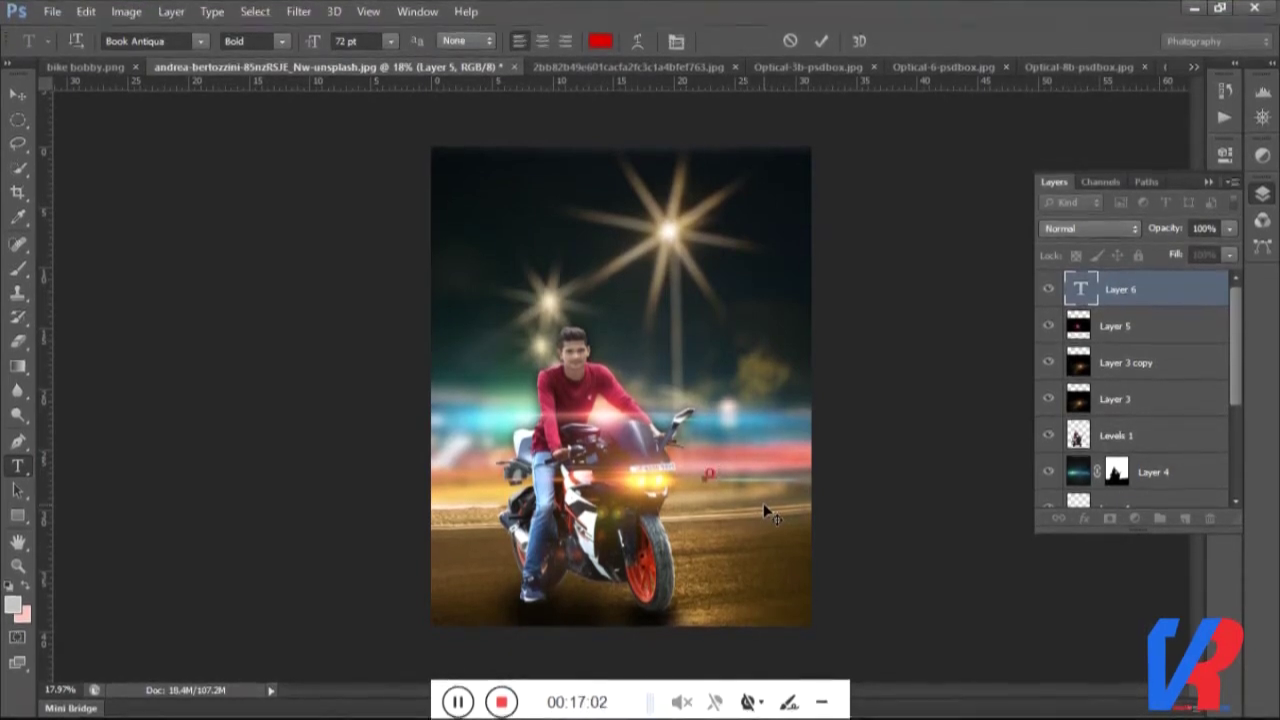
{"action": "type", "text": "WN"}
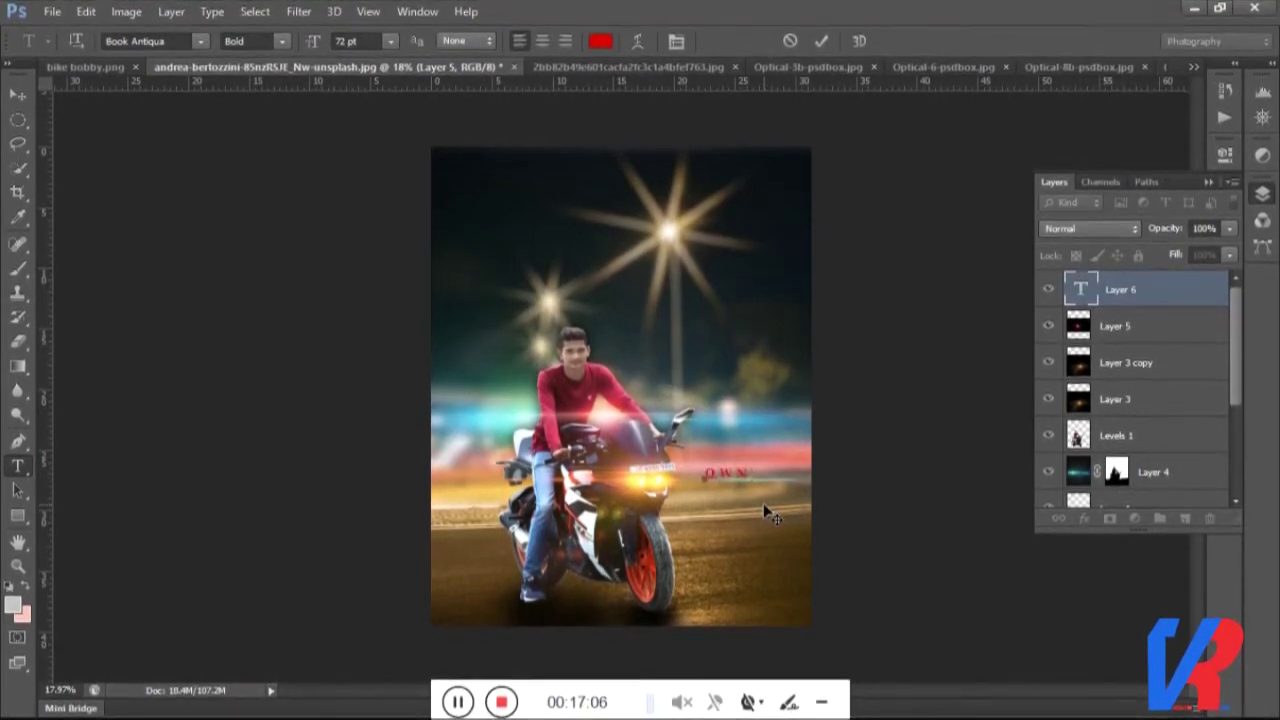
{"action": "type", "text": "E"}
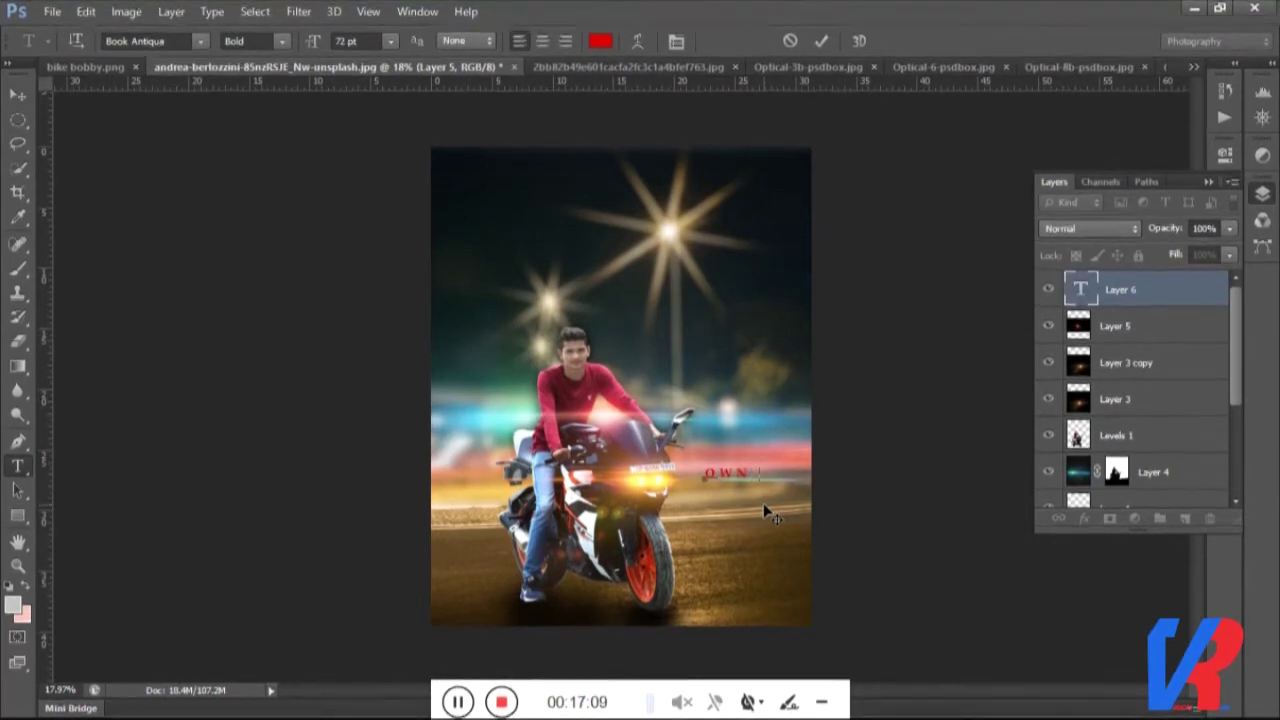
{"action": "type", "text": "Y"}
{"action": "type", "text": "OUR"}
{"action": "left_click_drag", "start_coordinate": [764, 488], "coordinate": [541, 238]}
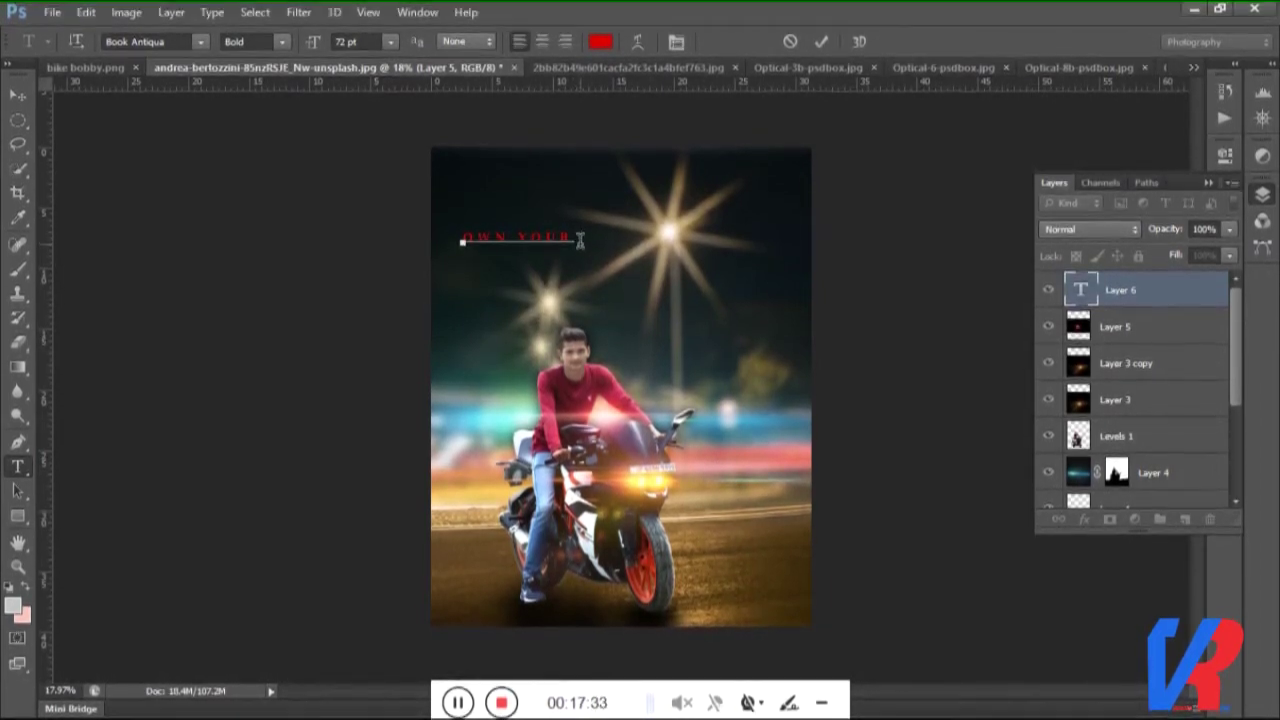
{"action": "type", "text": "LIFE"}
{"action": "type", "text": "A"}
{"action": "type", "text": "M"}
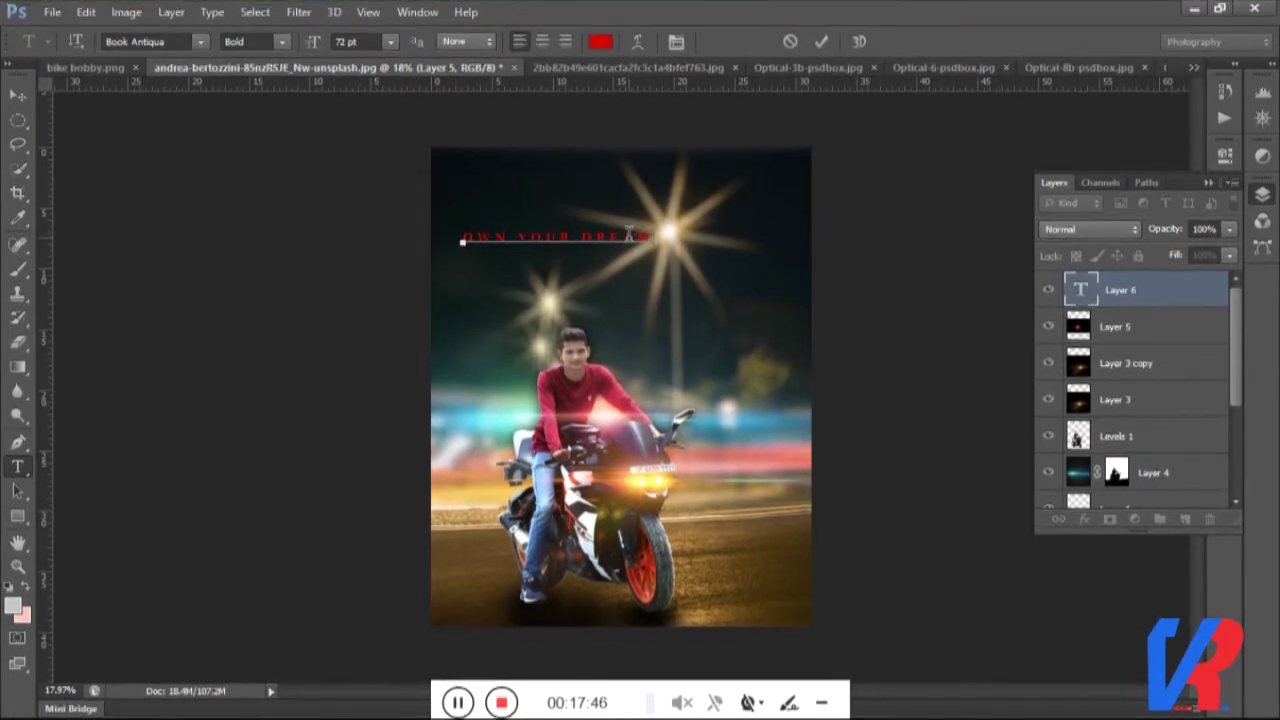
{"action": "type", "text": " BI"}
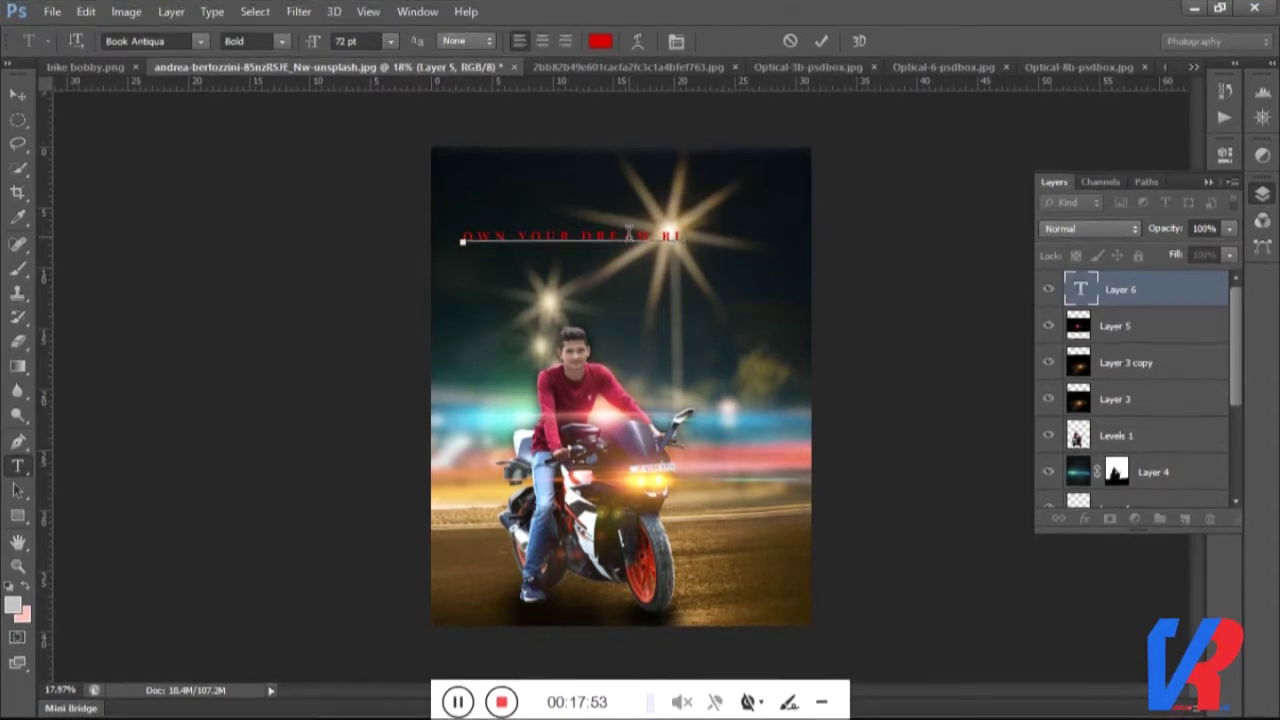
{"action": "type", "text": "KE"}
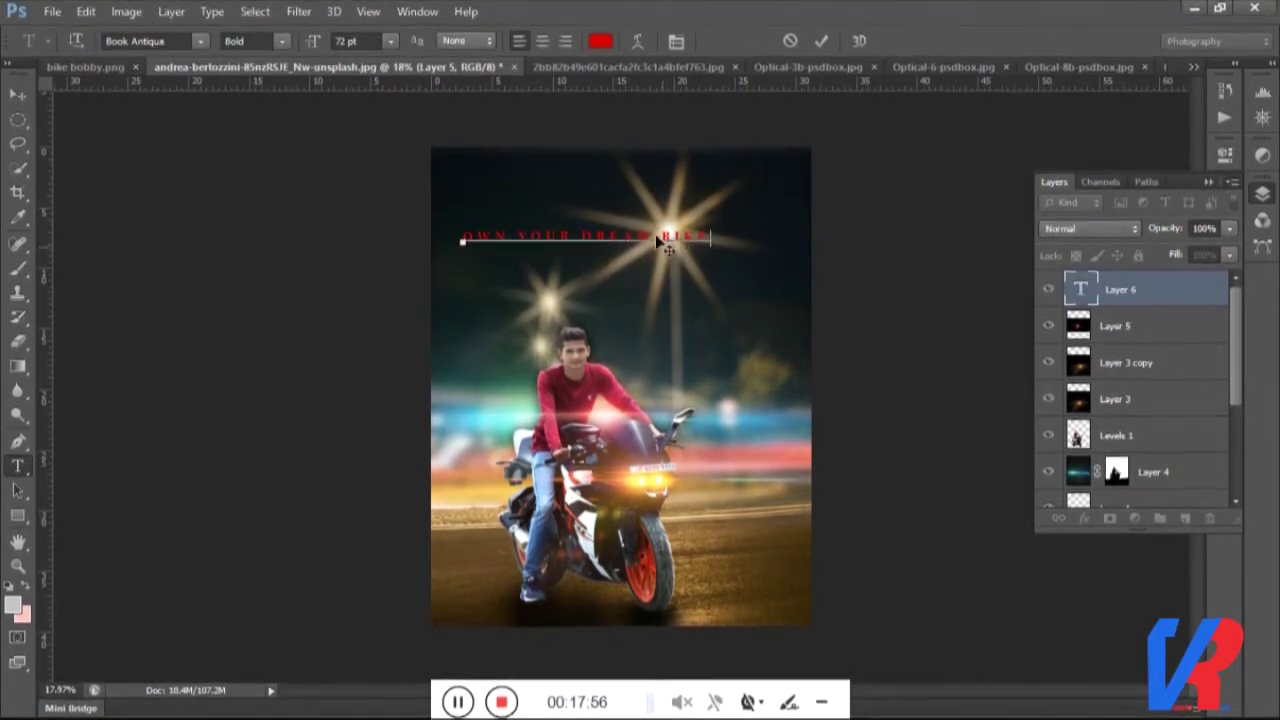
{"action": "key", "text": "ctrl+a"}
{"action": "left_click_drag", "start_coordinate": [712, 238], "coordinate": [423, 238]}
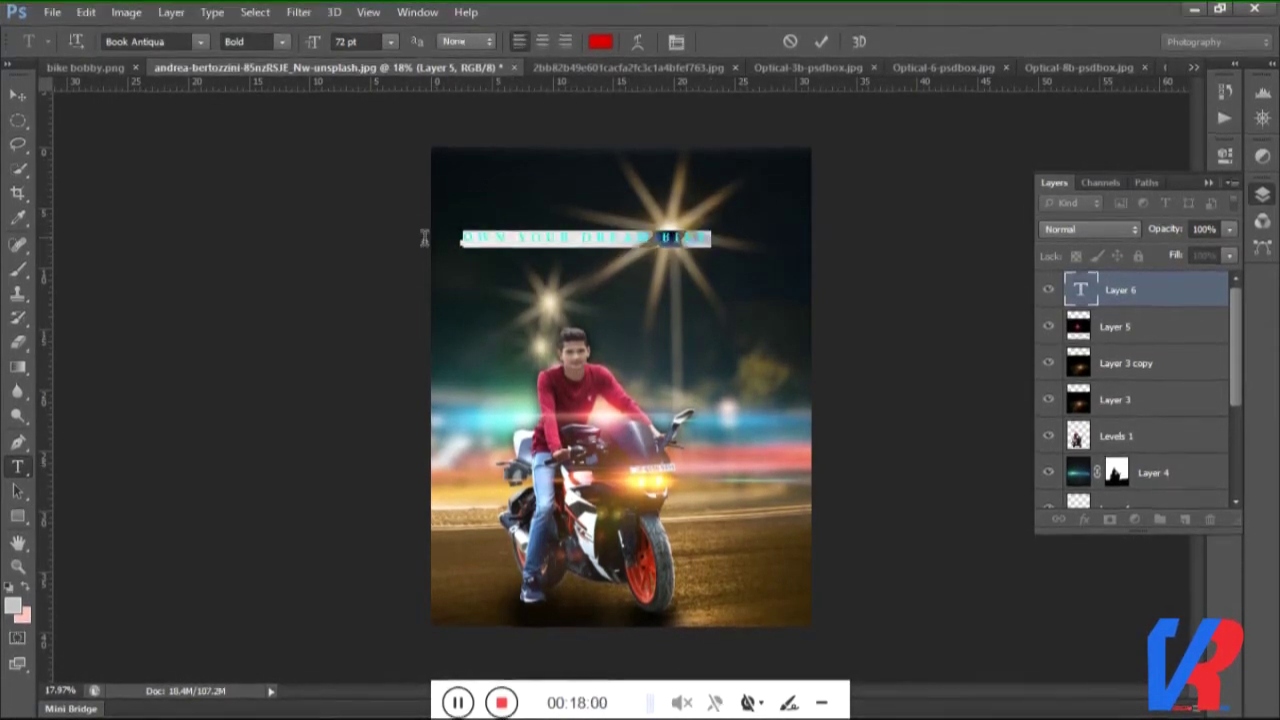
{"action": "left_click", "coordinate": [1210, 182]}
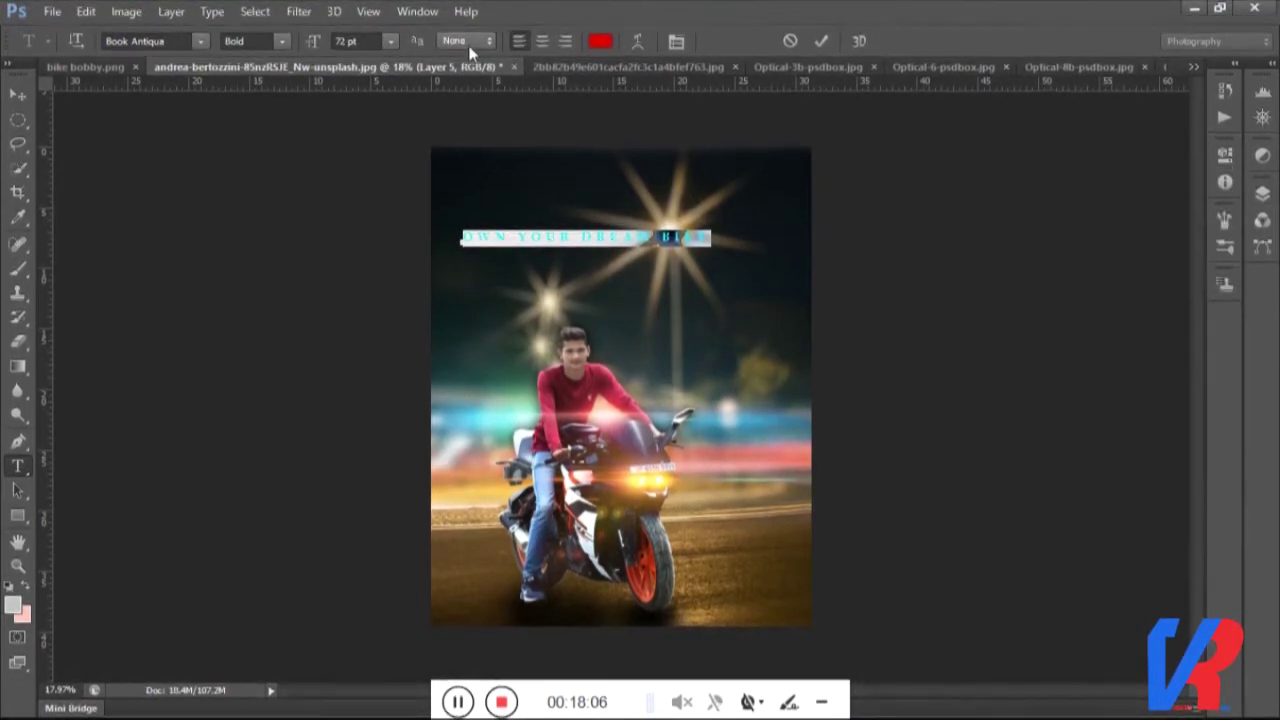
{"action": "left_click", "coordinate": [417, 11]}
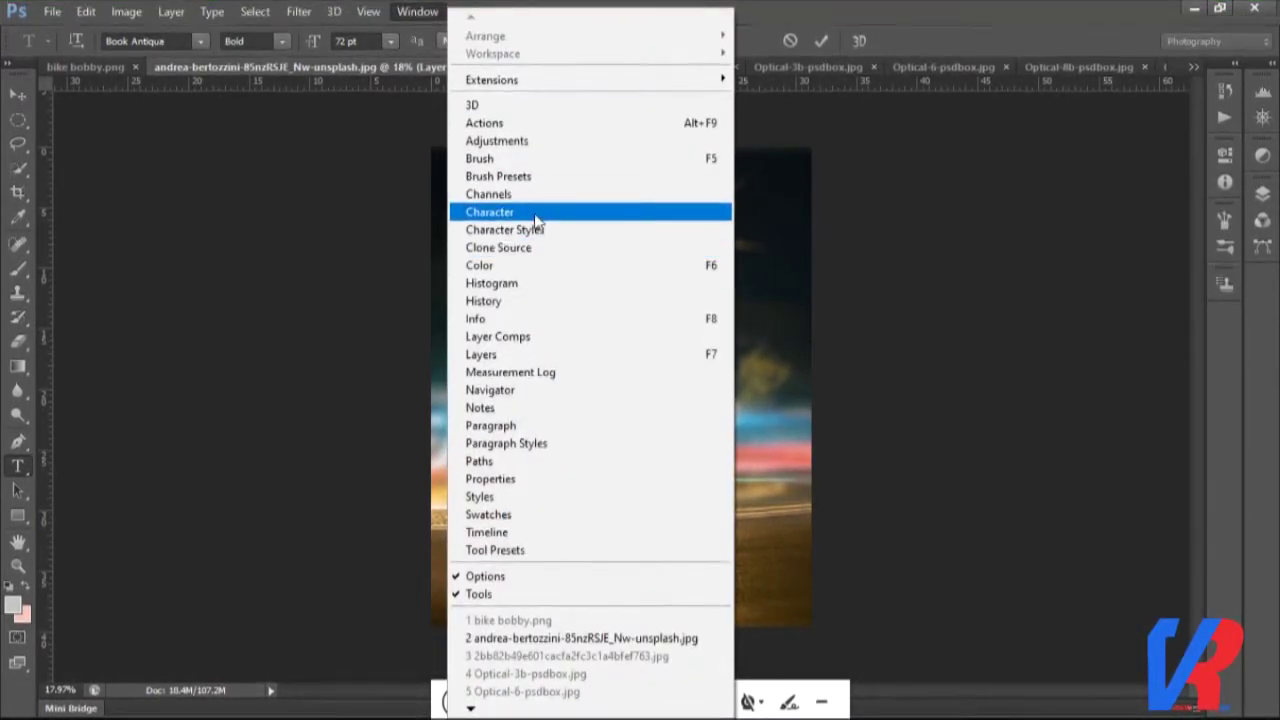
Give the headline 180 tracking and small caps in the Character panel.
{"action": "left_click", "coordinate": [535, 212]}
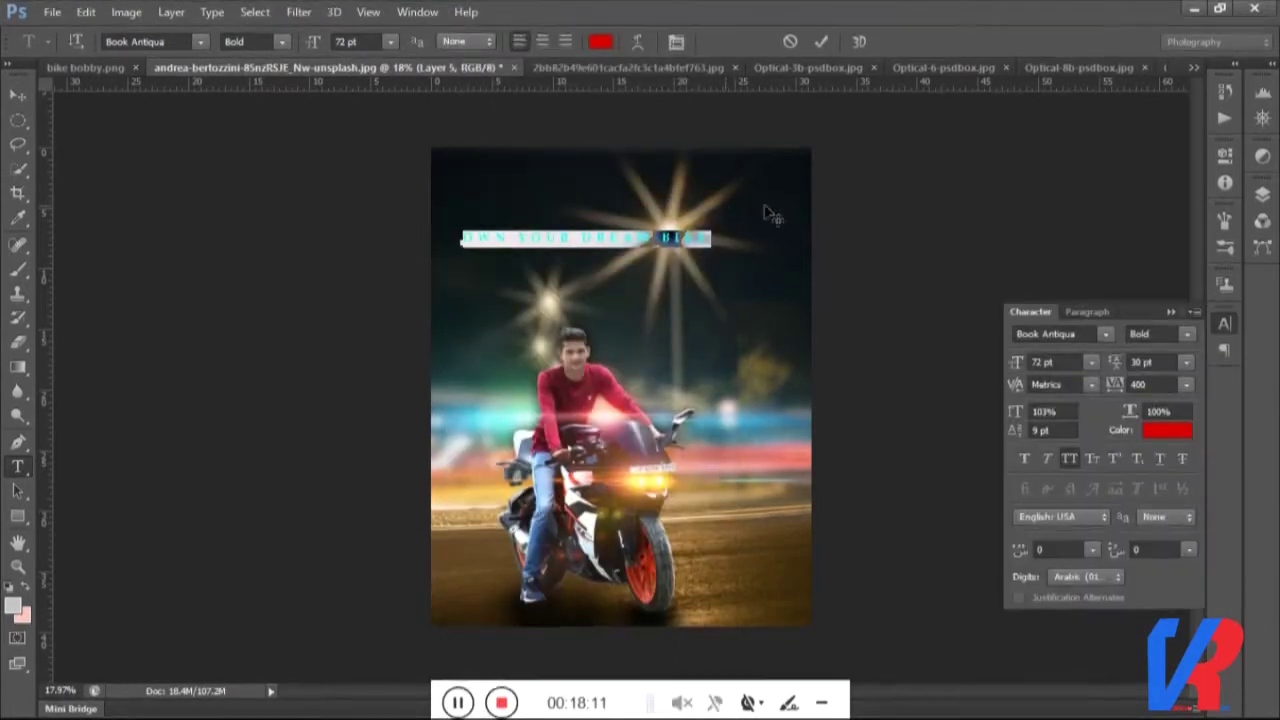
{"action": "left_click", "coordinate": [1150, 383]}
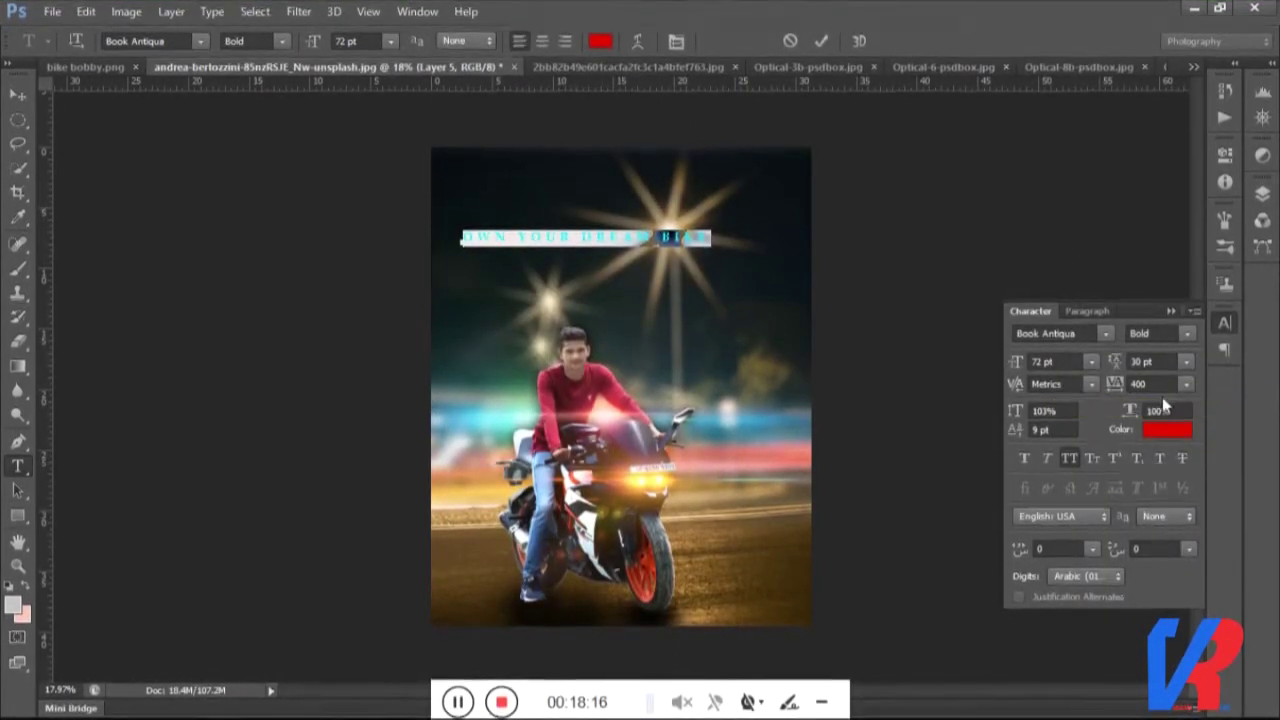
{"action": "type", "text": "220"}
{"action": "key", "text": "Return"}
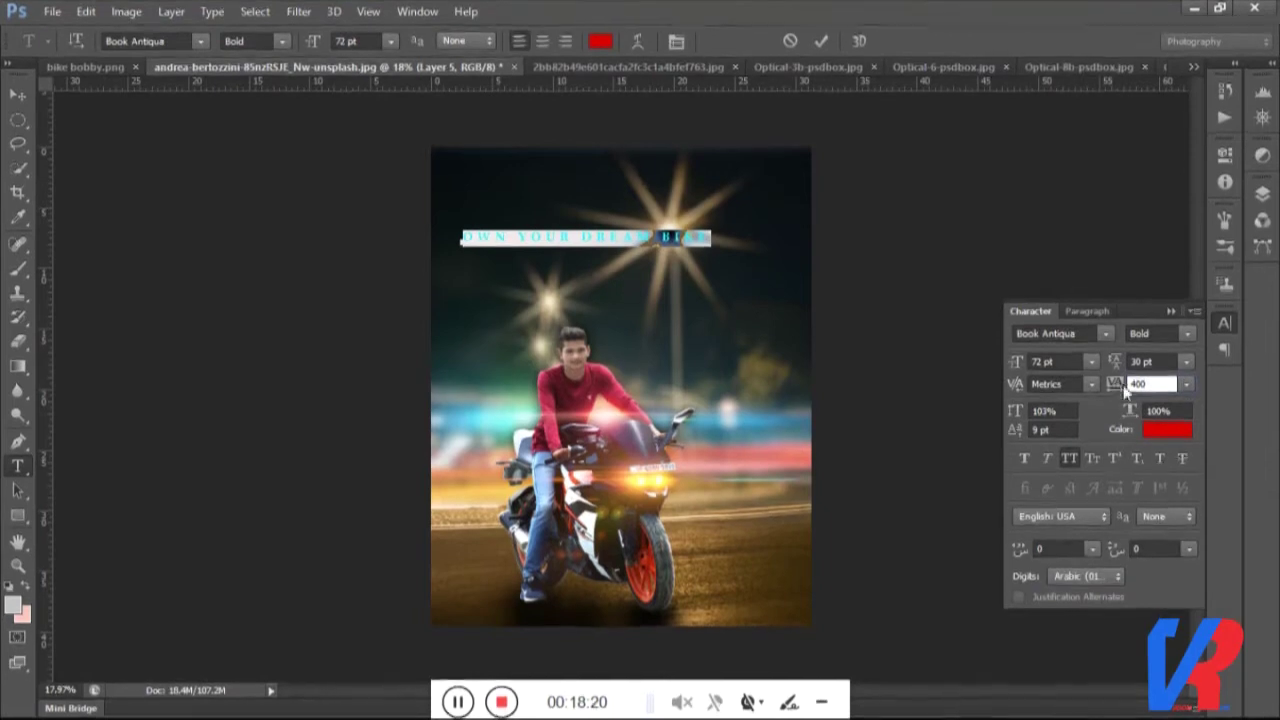
{"action": "left_click_drag", "start_coordinate": [1113, 390], "coordinate": [1110, 392]}
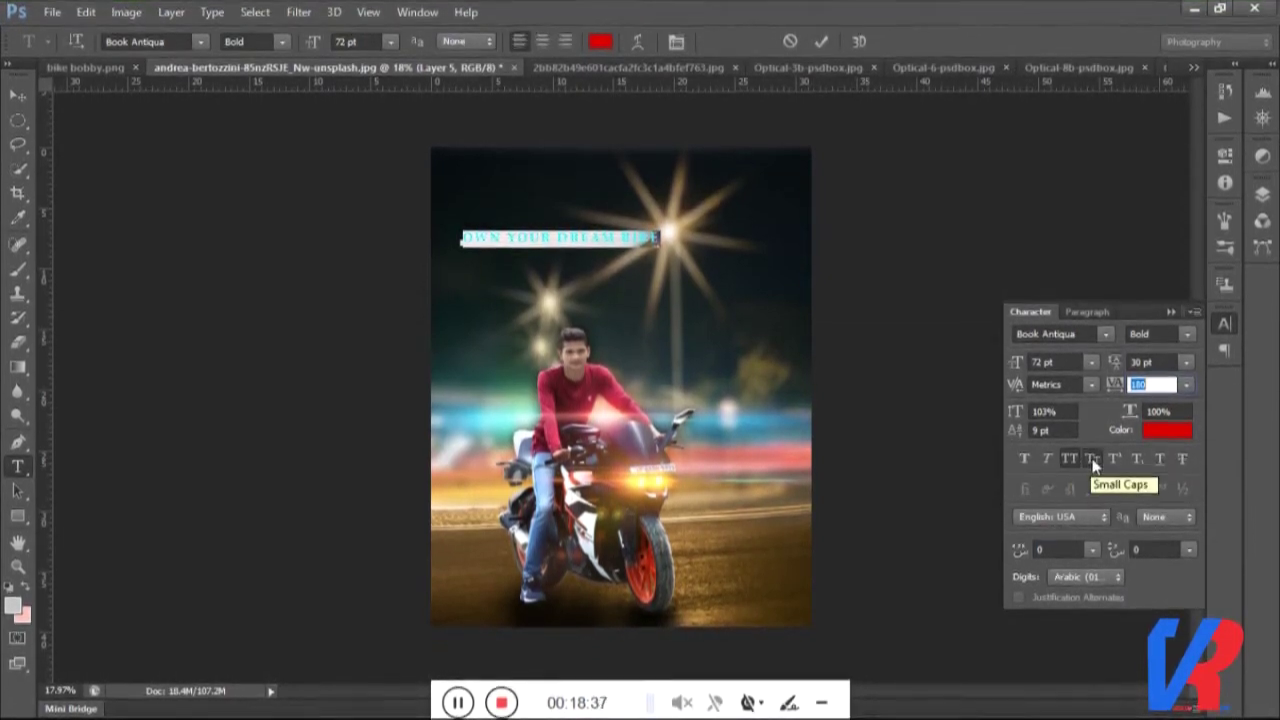
{"action": "left_click", "coordinate": [1092, 458]}
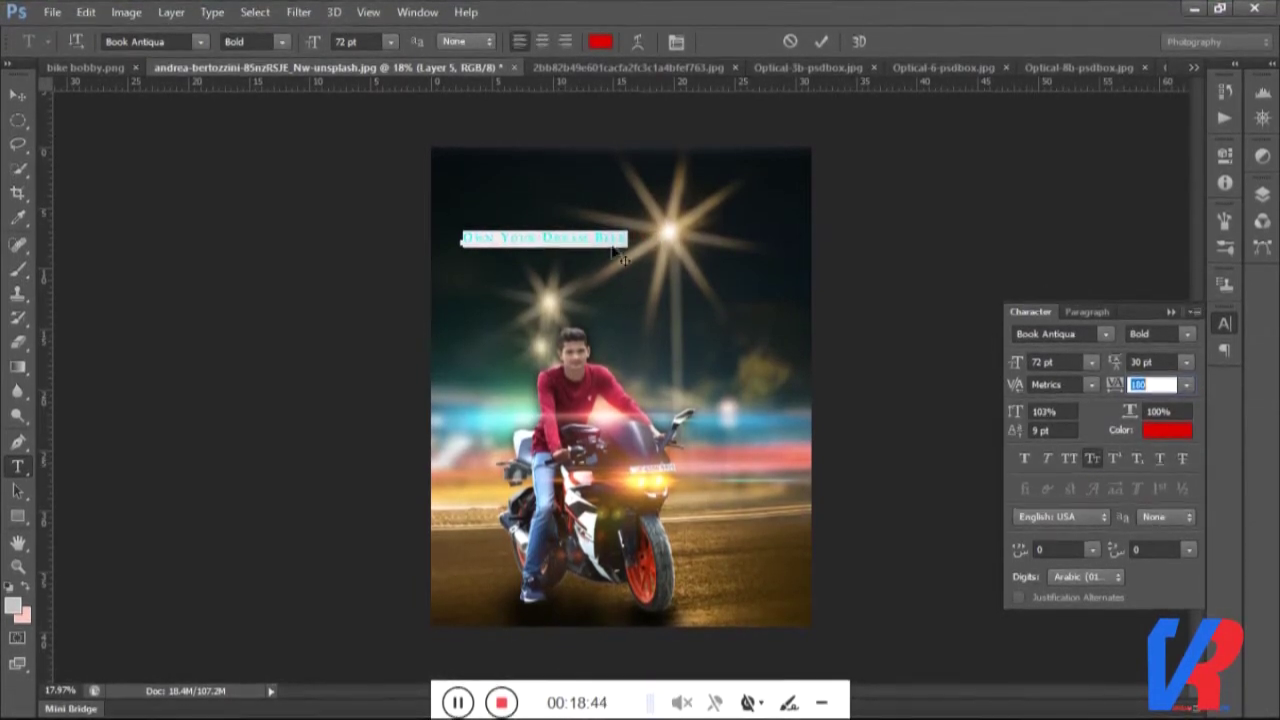
{"action": "left_click", "coordinate": [594, 234]}
Put BIKE on a second line with 27 pt baseline shift and 102 pt leading.
{"action": "key", "text": "Delete"}
{"action": "key", "text": "Delete"}
{"action": "key", "text": "Delete"}
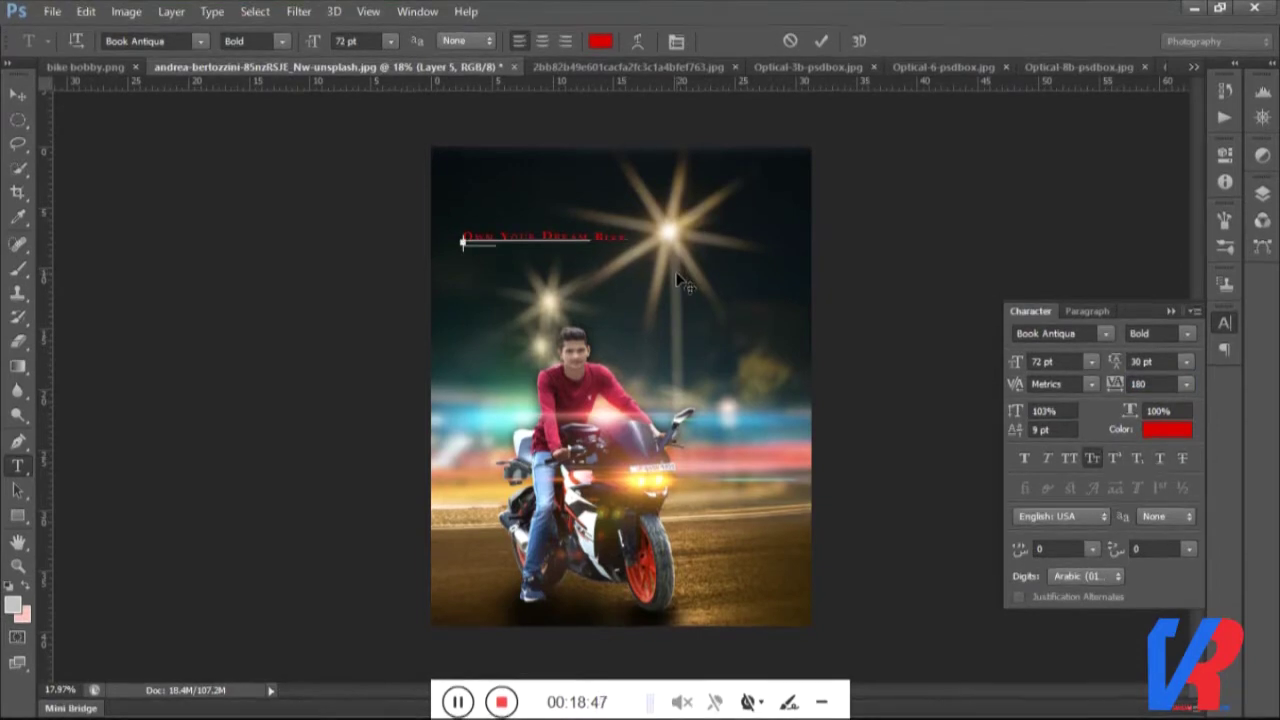
{"action": "key", "text": "ctrl+a"}
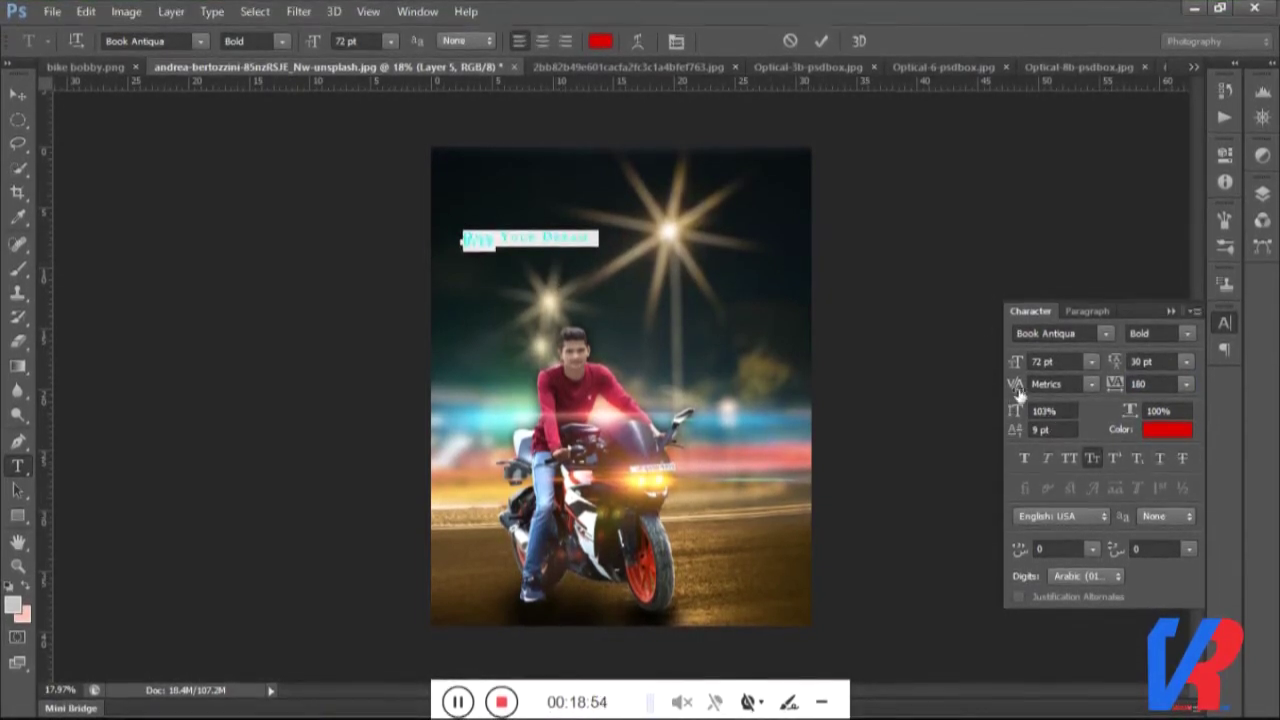
{"action": "left_click_drag", "start_coordinate": [1019, 428], "coordinate": [1083, 440]}
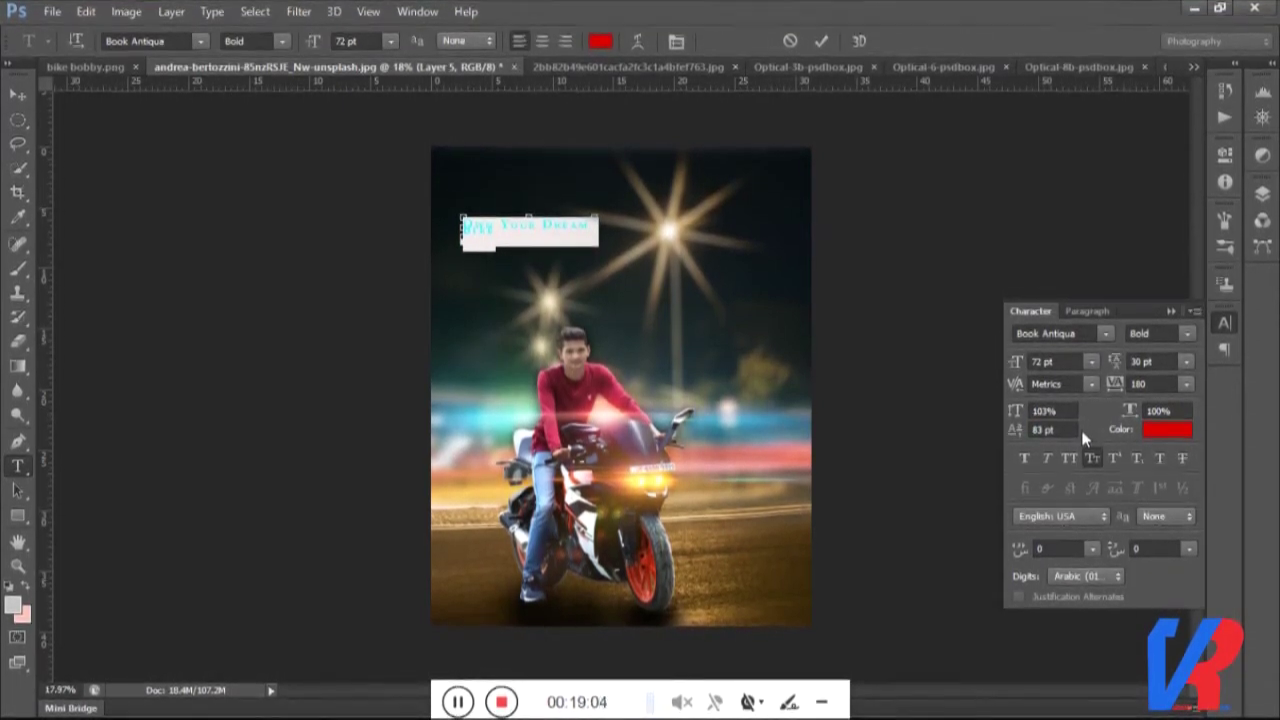
{"action": "mouse_move", "coordinate": [1020, 440]}
{"action": "left_mouse_down"}
{"action": "mouse_move", "coordinate": [966, 445]}
{"action": "mouse_move", "coordinate": [1030, 412]}
{"action": "left_mouse_up"}
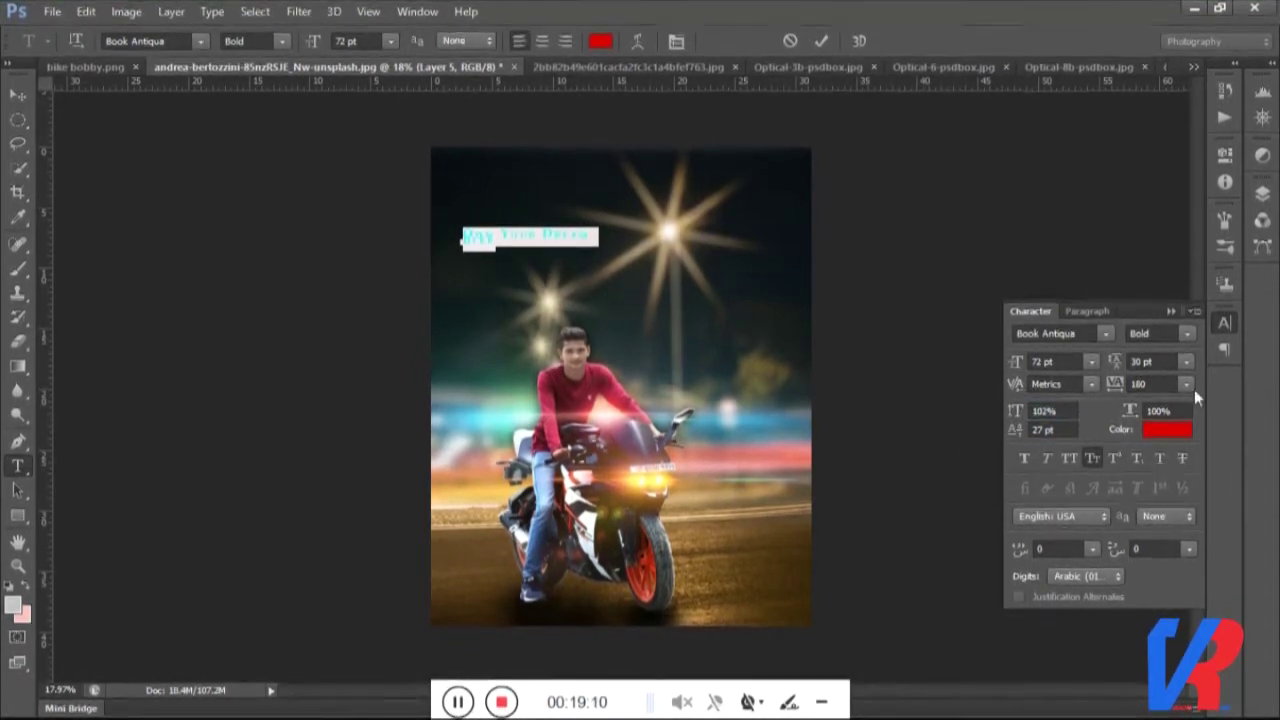
{"action": "left_click", "coordinate": [1186, 362]}
{"action": "left_click", "coordinate": [1070, 483]}
{"action": "key", "text": "Up"}
{"action": "key", "text": "Up"}
{"action": "key", "text": "Up"}
{"action": "key", "text": "Up"}
{"action": "key", "text": "Up"}
{"action": "key", "text": "Up"}
{"action": "key", "text": "Up"}
{"action": "key", "text": "Up"}
{"action": "key", "text": "Up"}
{"action": "key", "text": "Up"}
Enlarge the headline to 114 pt and indent BIKE to sit under DREAM.
{"action": "key", "text": "Up"}
{"action": "key", "text": "Up"}
{"action": "key", "text": "Up"}
{"action": "key", "text": "Up"}
{"action": "key", "text": "Up"}
{"action": "key", "text": "Up"}
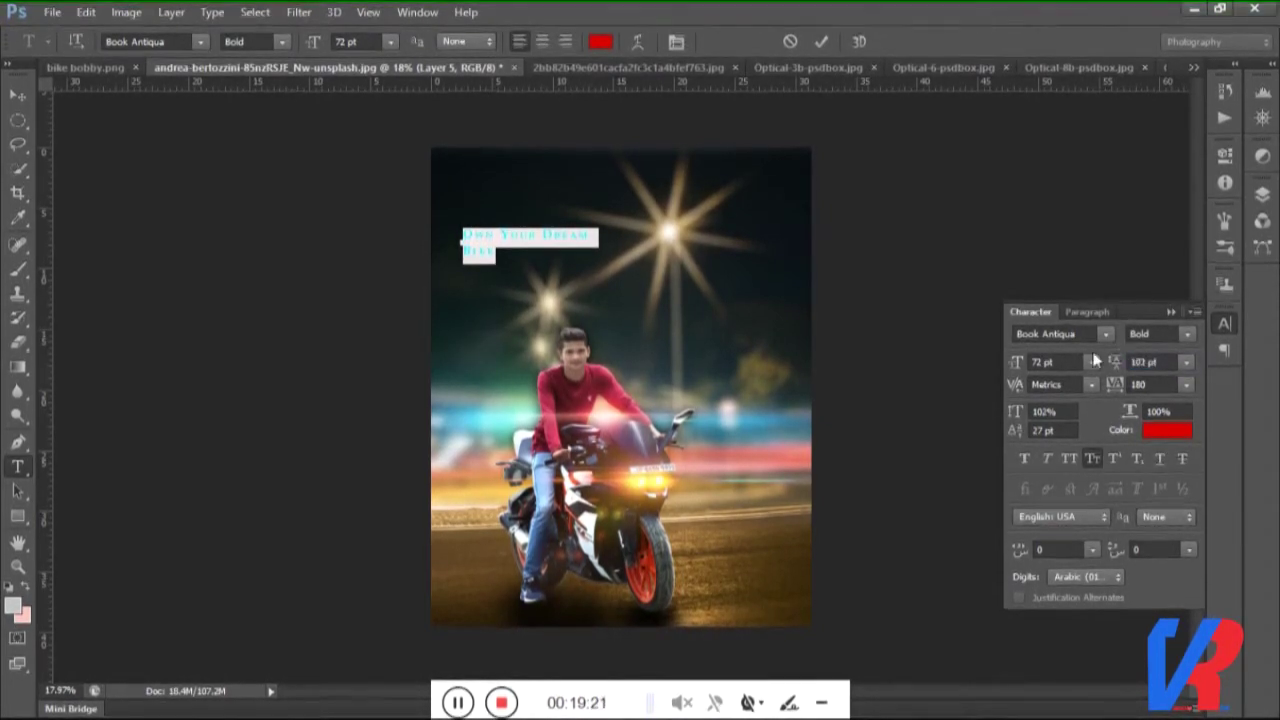
{"action": "left_click", "coordinate": [1045, 362]}
{"action": "key", "text": "shift+Up"}
{"action": "key", "text": "shift+Up"}
{"action": "key", "text": "shift+Up"}
{"action": "key", "text": "shift+Up"}
{"action": "key", "text": "Up"}
{"action": "key", "text": "Up"}
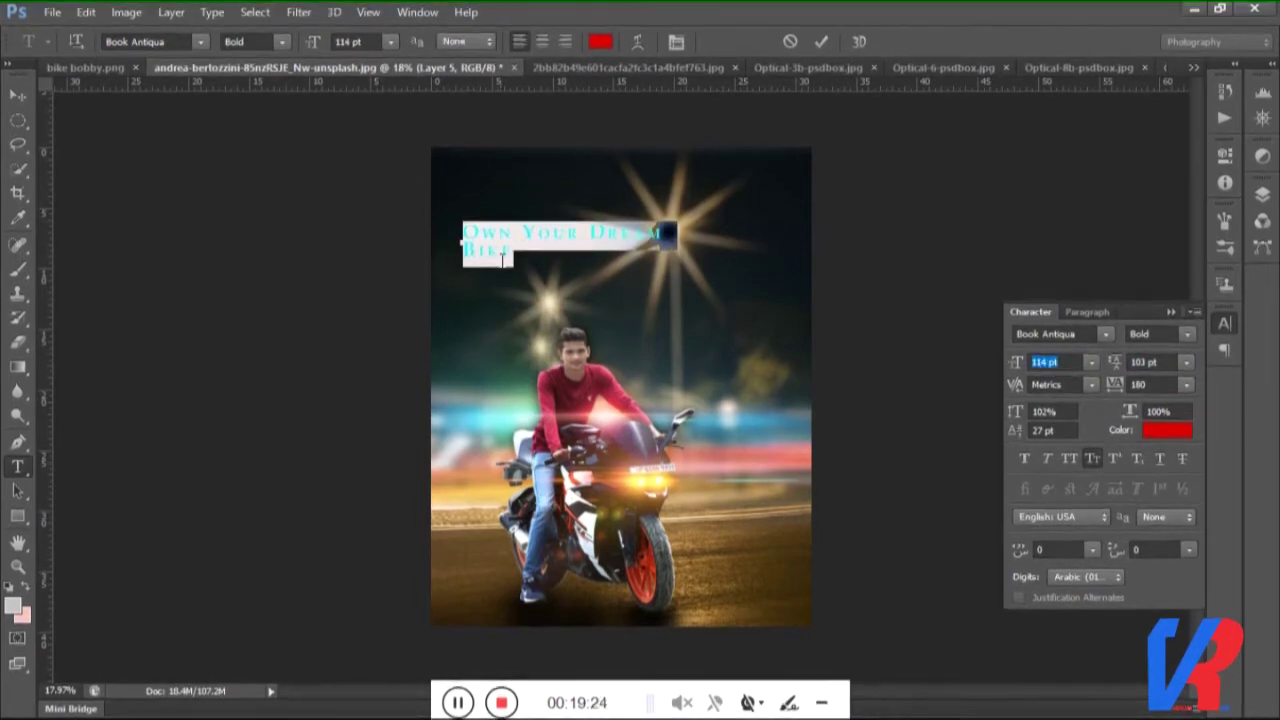
{"action": "left_click", "coordinate": [503, 258]}
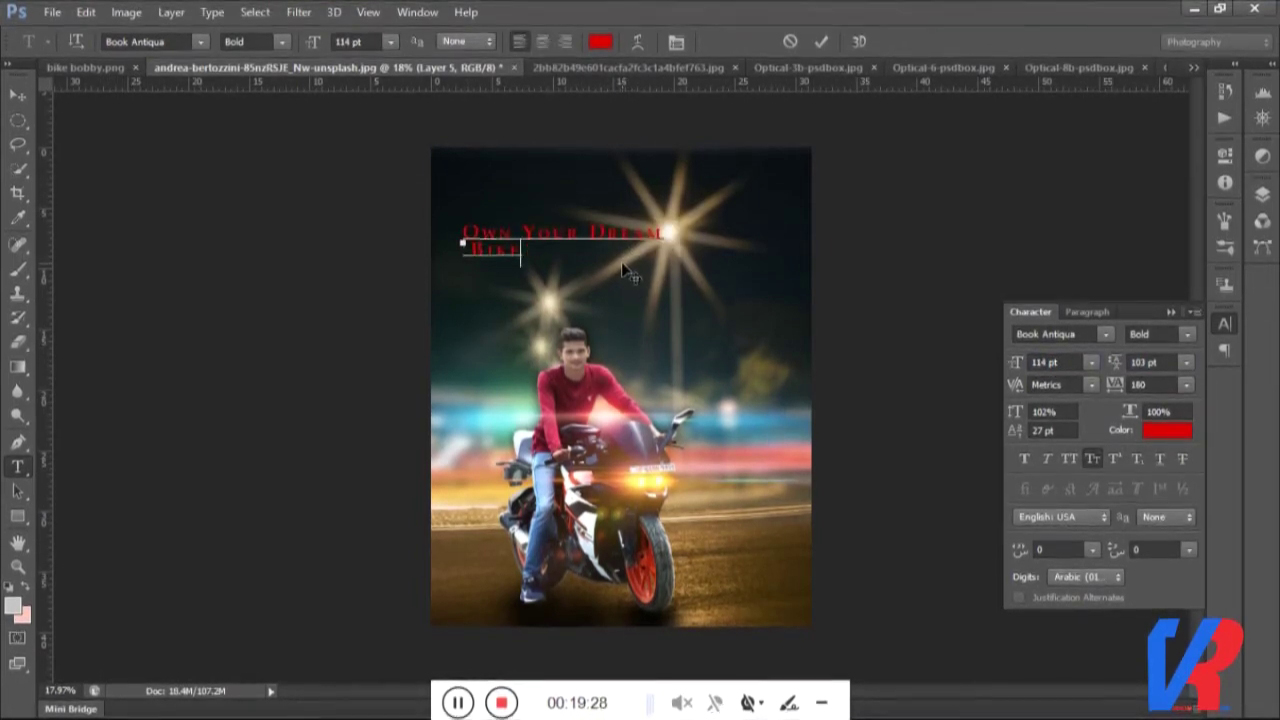
{"action": "key", "text": "Home"}
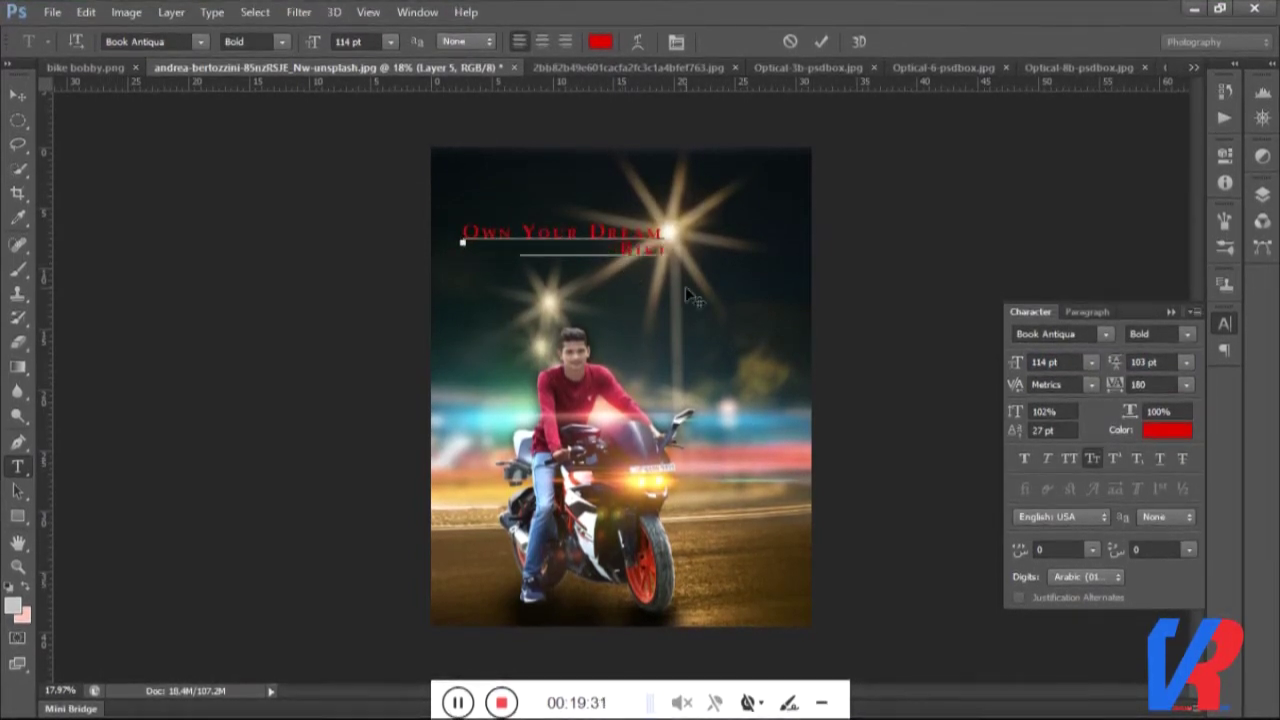
Move the headline toward the top-left, set 151 pt leading, and select the letters after O.
{"action": "mouse_move", "coordinate": [655, 264]}
{"action": "left_mouse_down"}
{"action": "mouse_move", "coordinate": [392, 220]}
{"action": "mouse_move", "coordinate": [625, 290]}
{"action": "left_mouse_up"}
{"action": "key", "text": "ctrl+a"}
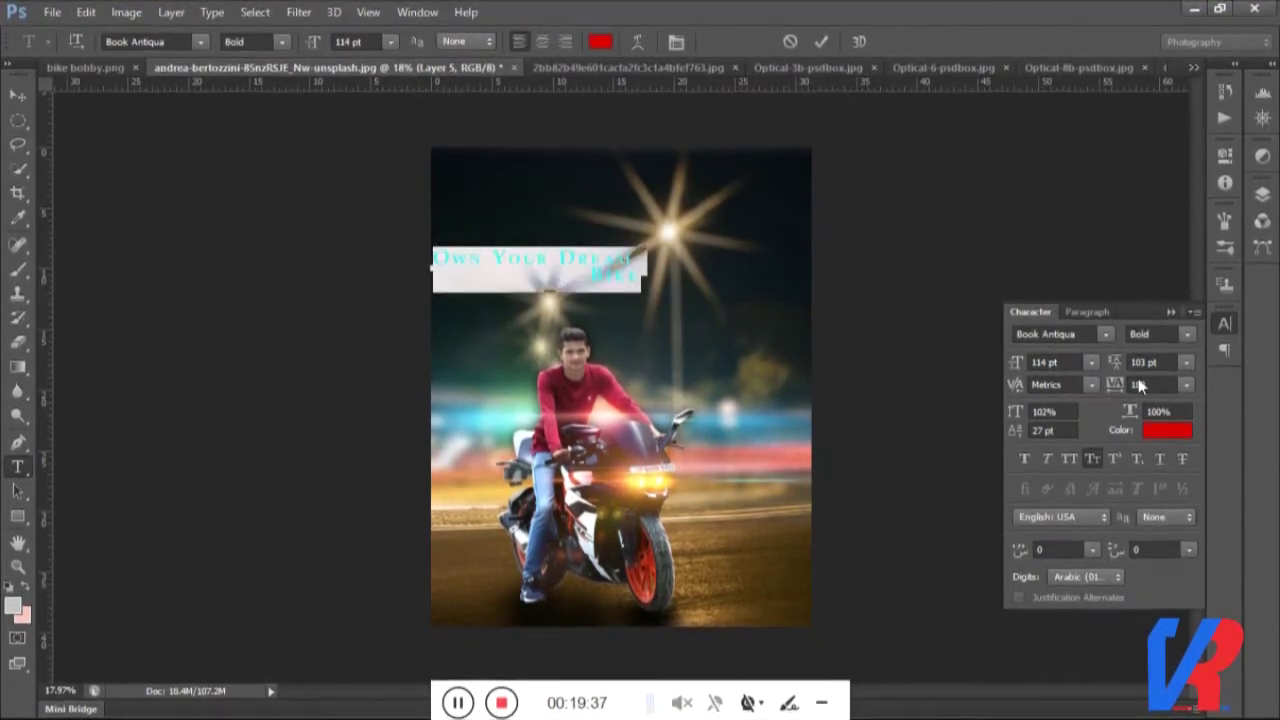
{"action": "left_click", "coordinate": [1148, 362]}
{"action": "type", "text": "151"}
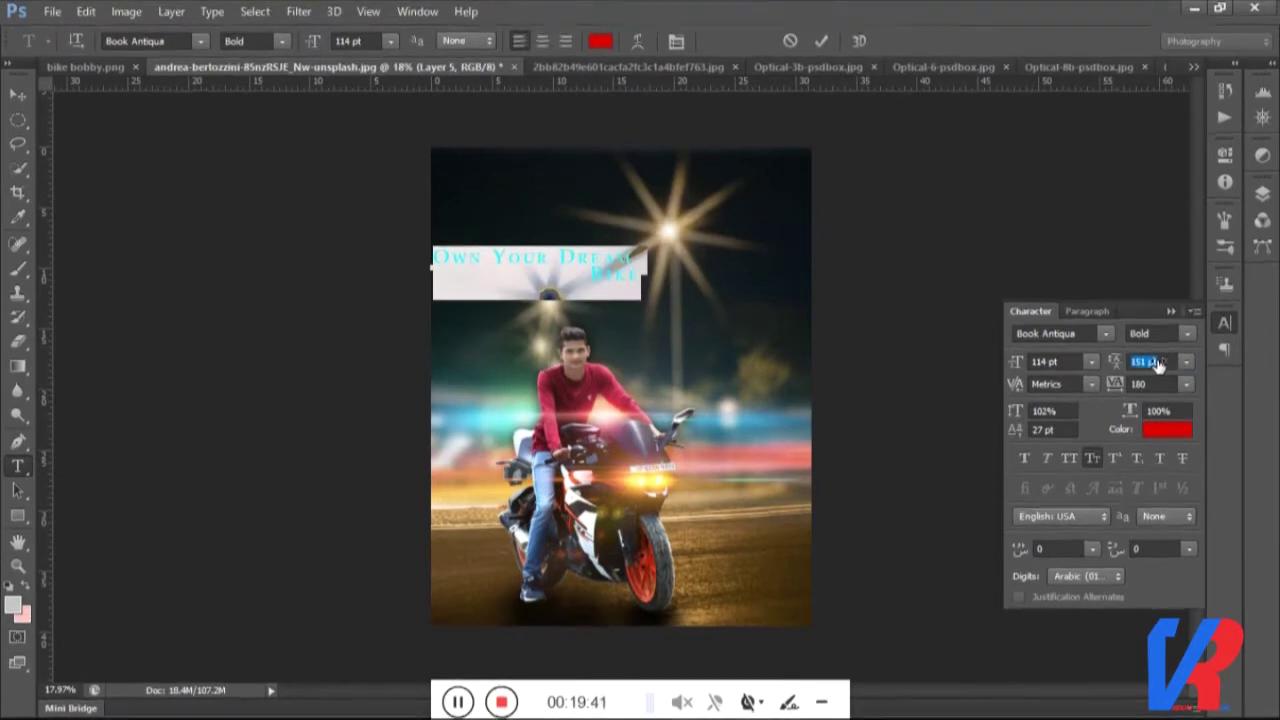
{"action": "key", "text": "Tab"}
{"action": "left_click_drag", "start_coordinate": [452, 258], "coordinate": [468, 258]}
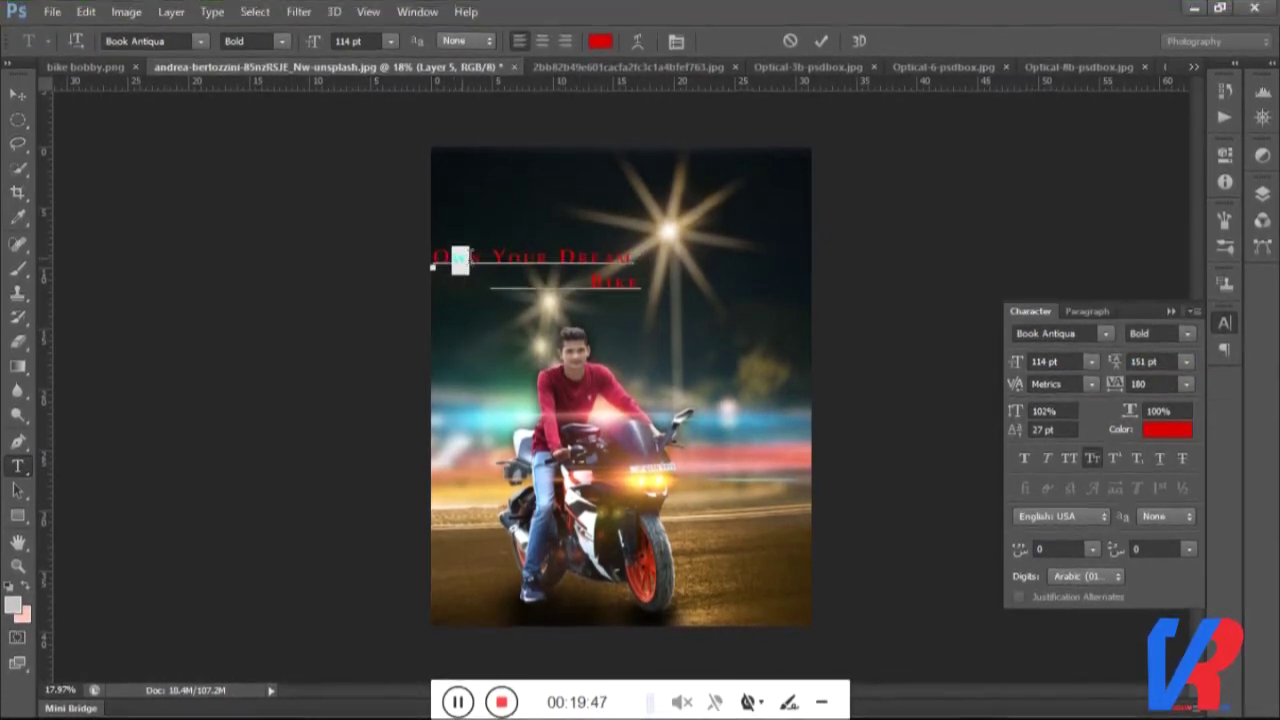
Color the letters after the O of Own and the Y of Your white.
{"action": "left_click", "coordinate": [600, 41]}
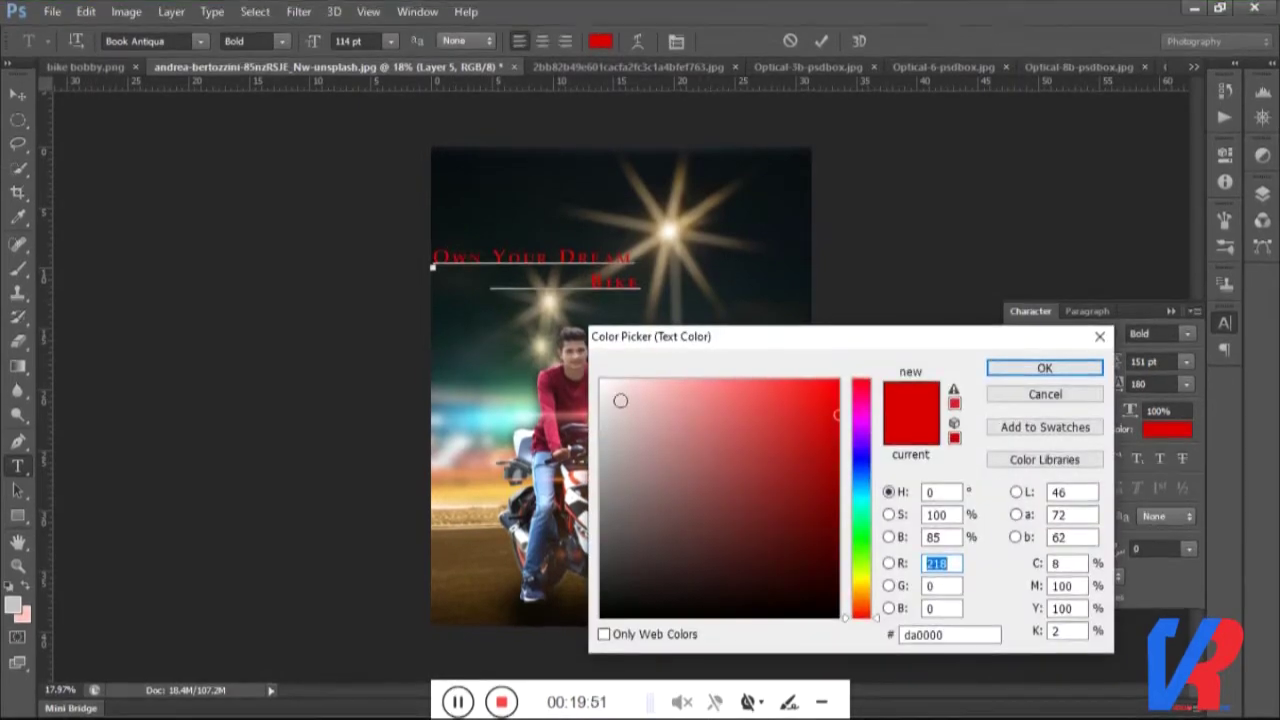
{"action": "left_click", "coordinate": [601, 380]}
{"action": "left_click", "coordinate": [1044, 368]}
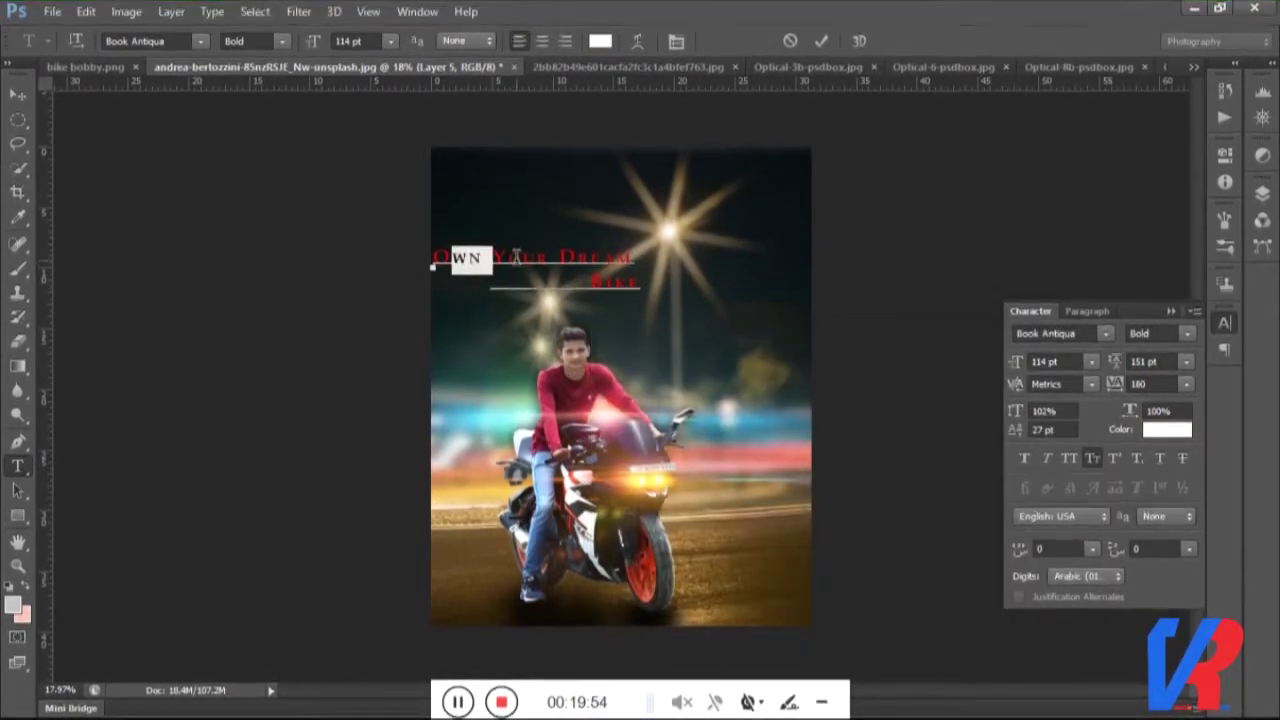
{"action": "left_click_drag", "start_coordinate": [493, 258], "coordinate": [636, 282]}
{"action": "left_click", "coordinate": [600, 41]}
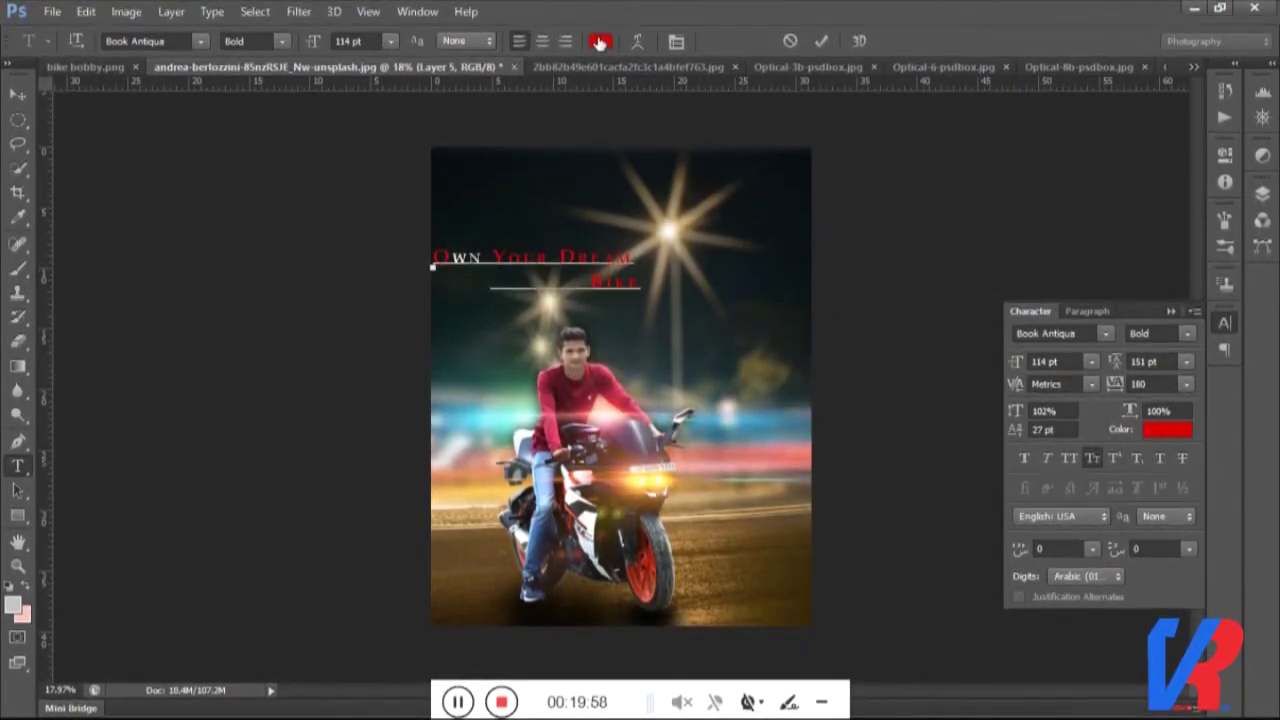
{"action": "left_click", "coordinate": [601, 382]}
{"action": "left_click", "coordinate": [1004, 366]}
Color the letters after D and B white, then move the title to the middle right.
{"action": "left_click_drag", "start_coordinate": [560, 258], "coordinate": [638, 284]}
{"action": "left_click", "coordinate": [600, 41]}
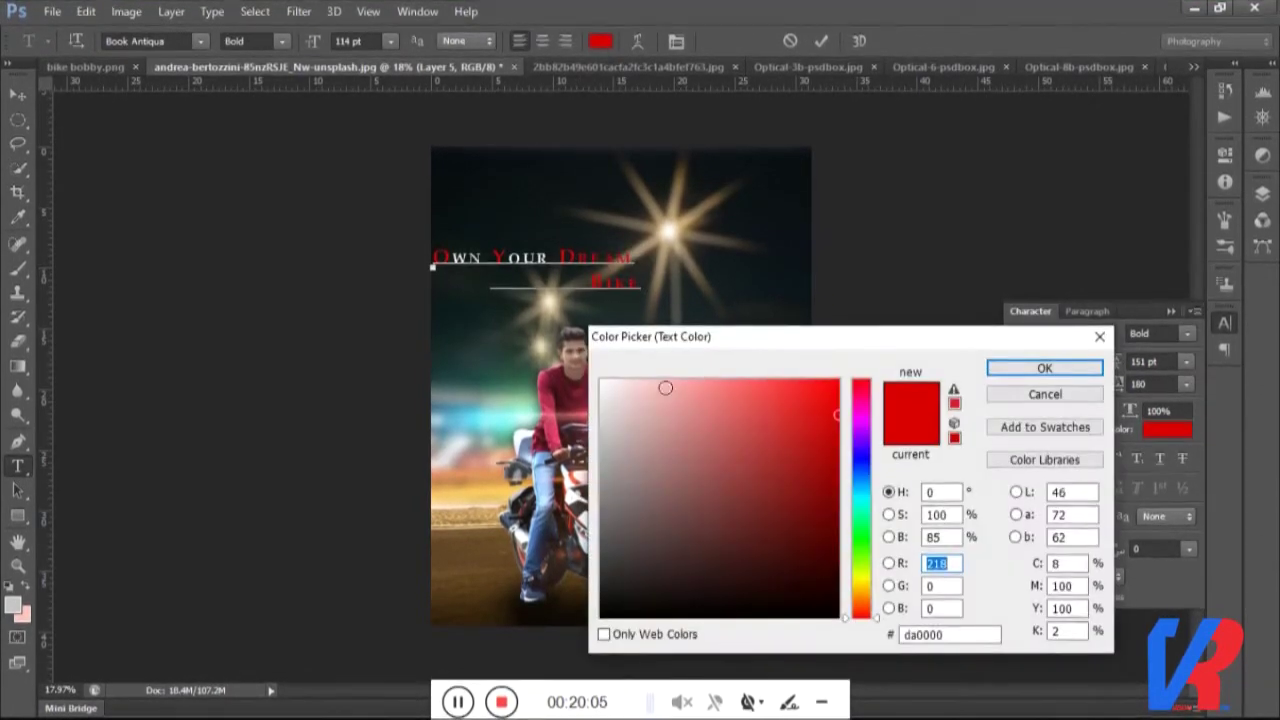
{"action": "left_click", "coordinate": [601, 382]}
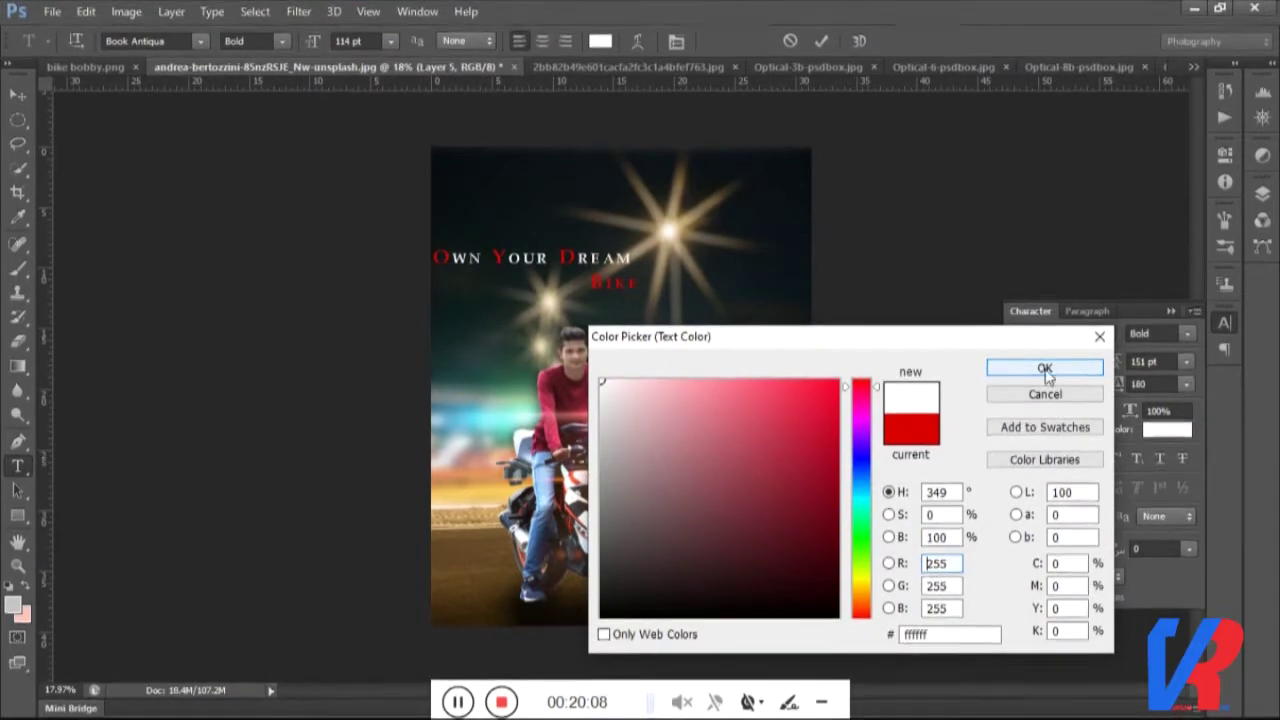
{"action": "left_click", "coordinate": [1045, 369]}
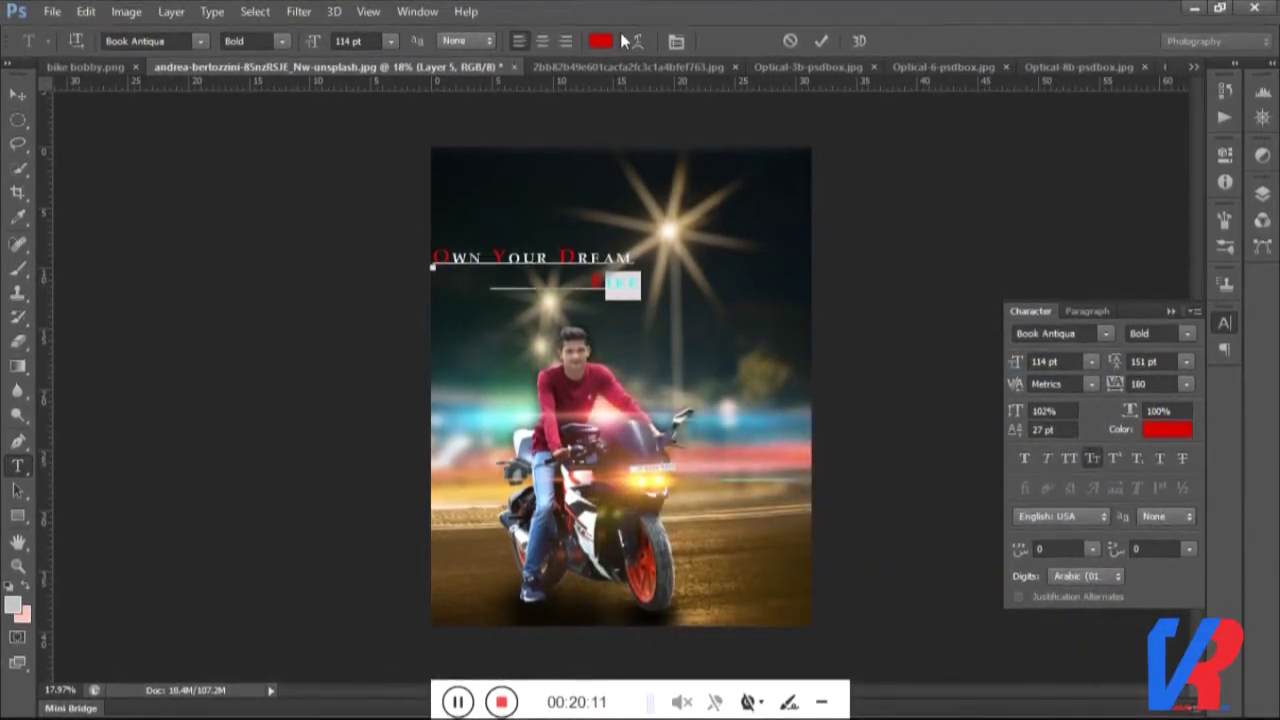
{"action": "left_click", "coordinate": [600, 41]}
{"action": "left_click", "coordinate": [601, 382]}
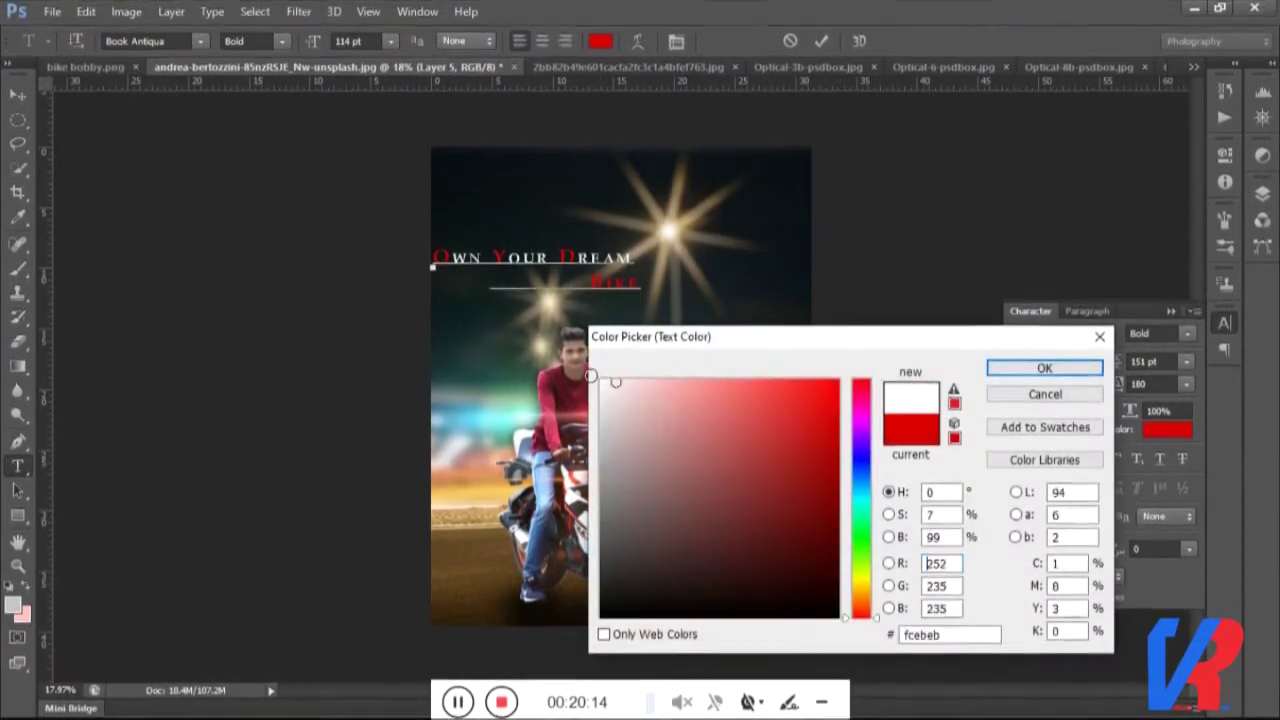
{"action": "left_click", "coordinate": [1045, 369]}
{"action": "left_click", "coordinate": [18, 94]}
{"action": "left_click_drag", "start_coordinate": [482, 262], "coordinate": [648, 347]}
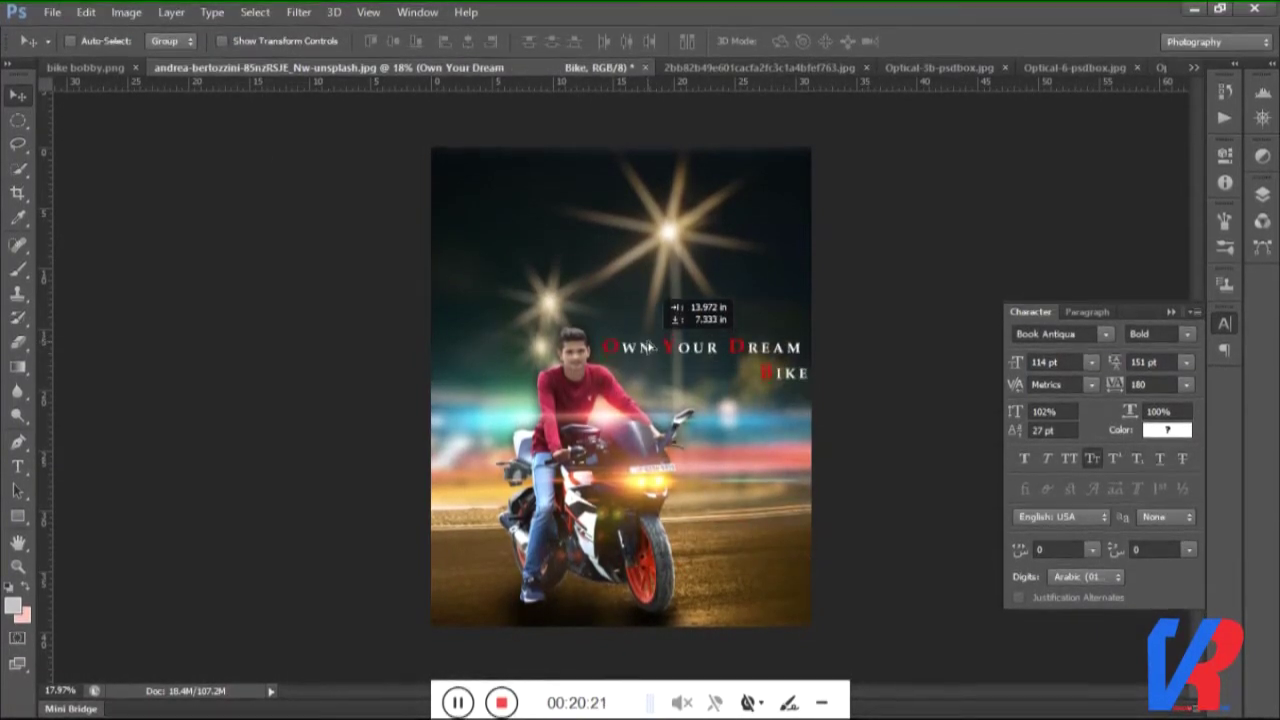
Raise the title slightly, shift the BIKE line left, and enlarge BIKE to 210 pt.
{"action": "left_click_drag", "start_coordinate": [648, 347], "coordinate": [648, 316]}
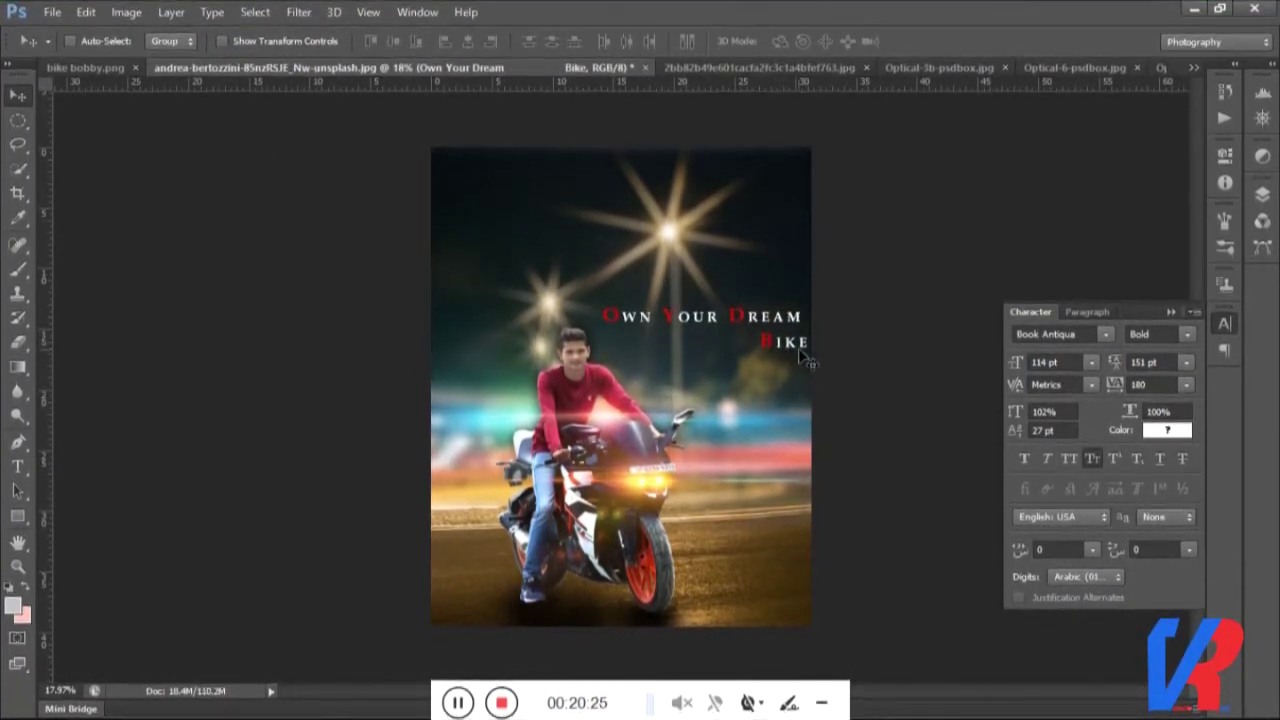
{"action": "key", "text": "t"}
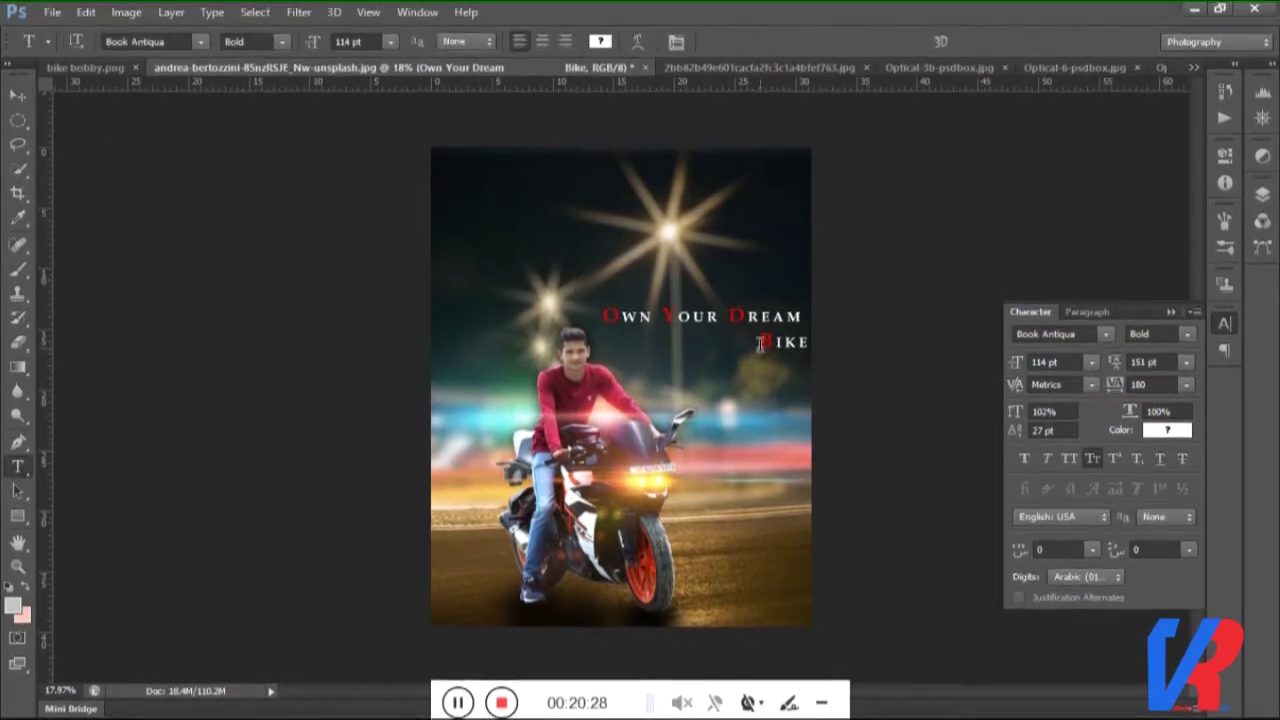
{"action": "left_click", "coordinate": [760, 343]}
{"action": "left_click_drag", "start_coordinate": [770, 358], "coordinate": [730, 358]}
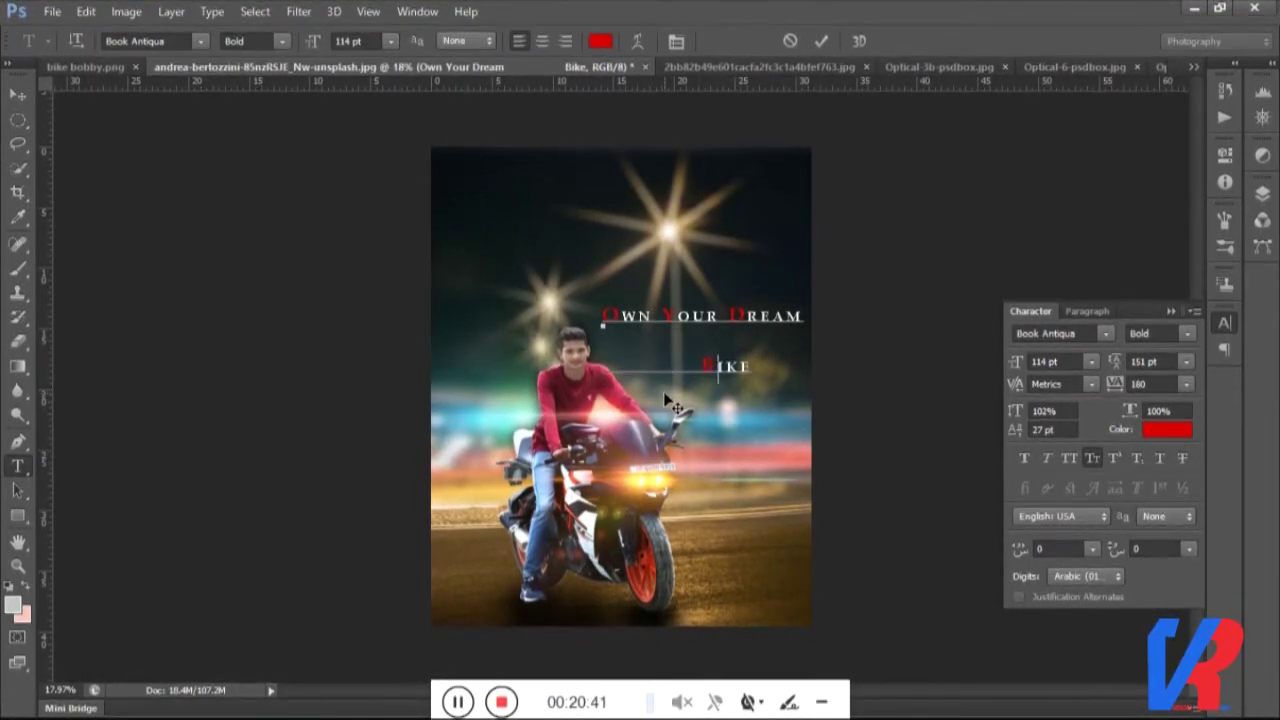
{"action": "left_click_drag", "start_coordinate": [668, 395], "coordinate": [776, 362]}
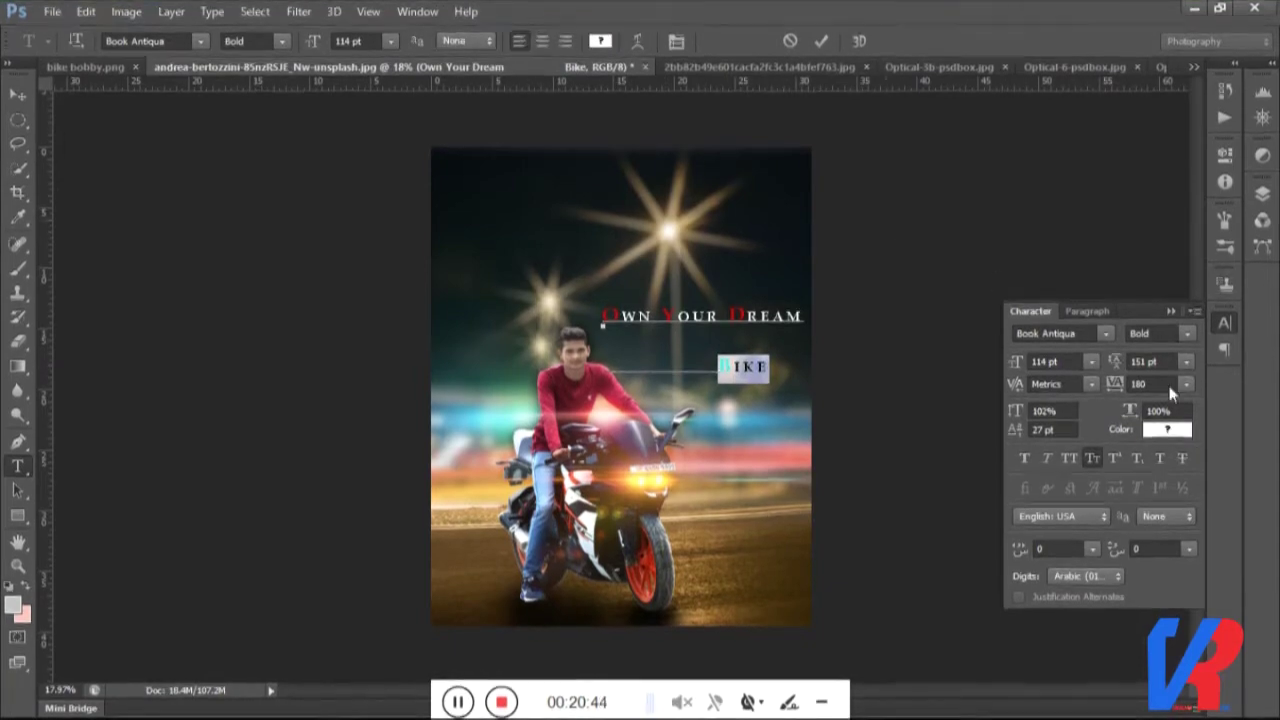
{"action": "left_click_drag", "start_coordinate": [1016, 362], "coordinate": [1104, 368]}
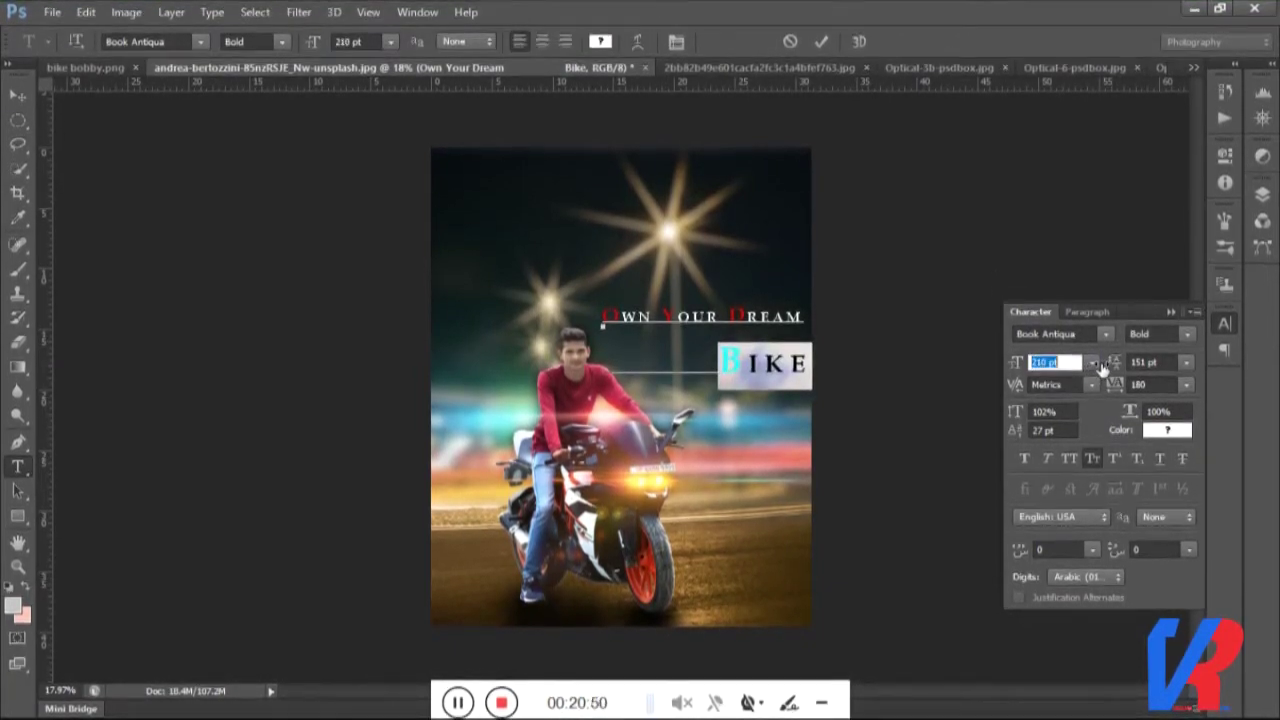
{"action": "left_click", "coordinate": [742, 365]}
Make the B of BIKE much larger, nudge the line left, and enlarge DREAM's D.
{"action": "left_click_drag", "start_coordinate": [742, 363], "coordinate": [718, 365]}
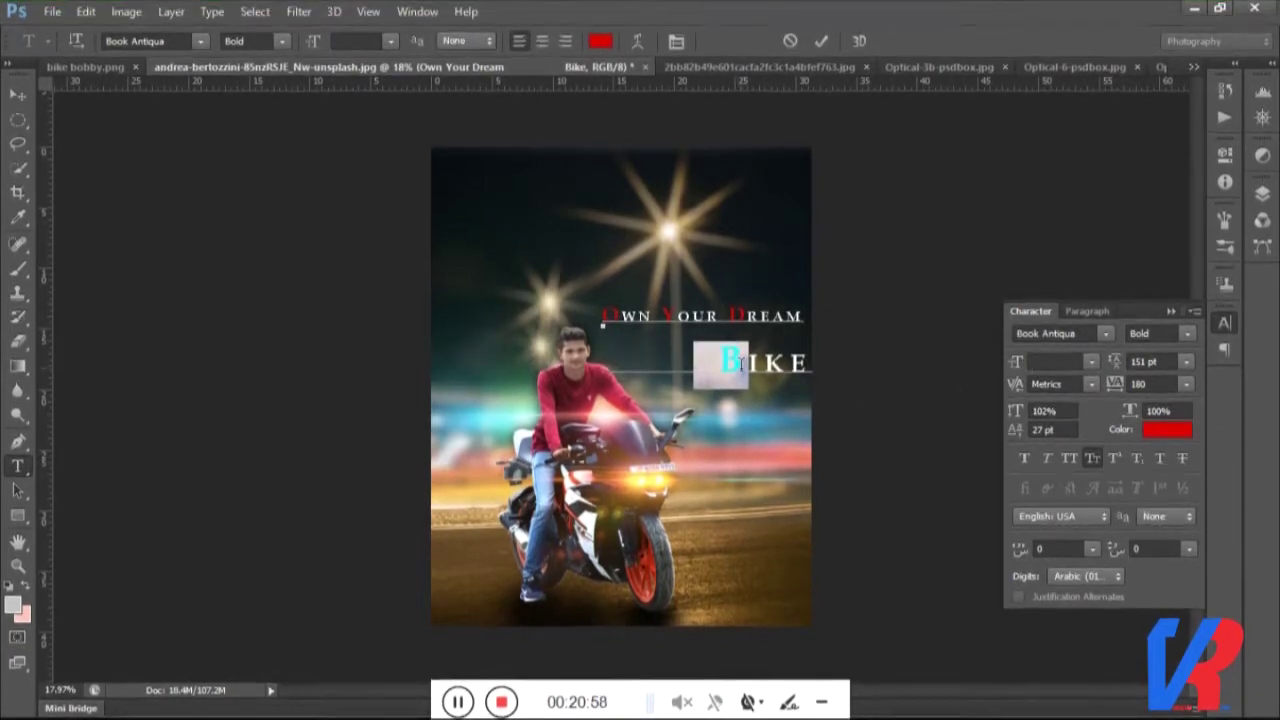
{"action": "left_click_drag", "start_coordinate": [1006, 358], "coordinate": [1070, 362]}
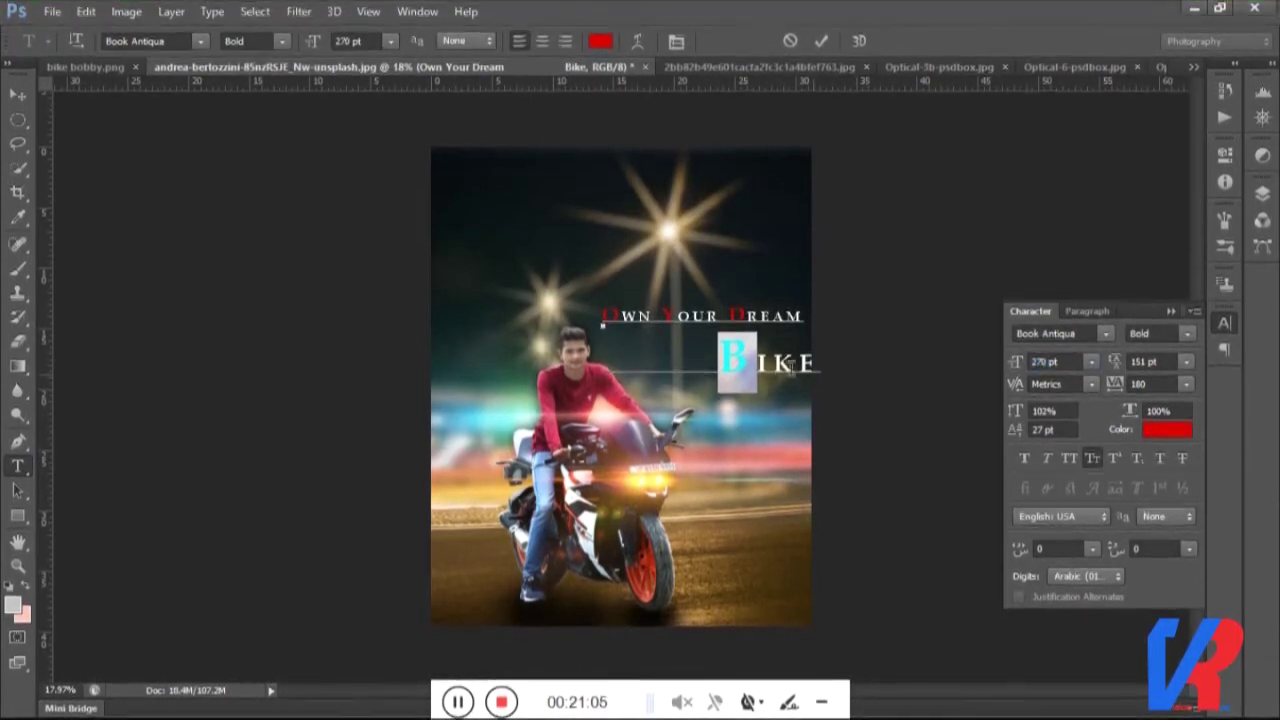
{"action": "left_click", "coordinate": [752, 360]}
{"action": "left_click_drag", "start_coordinate": [771, 411], "coordinate": [759, 395]}
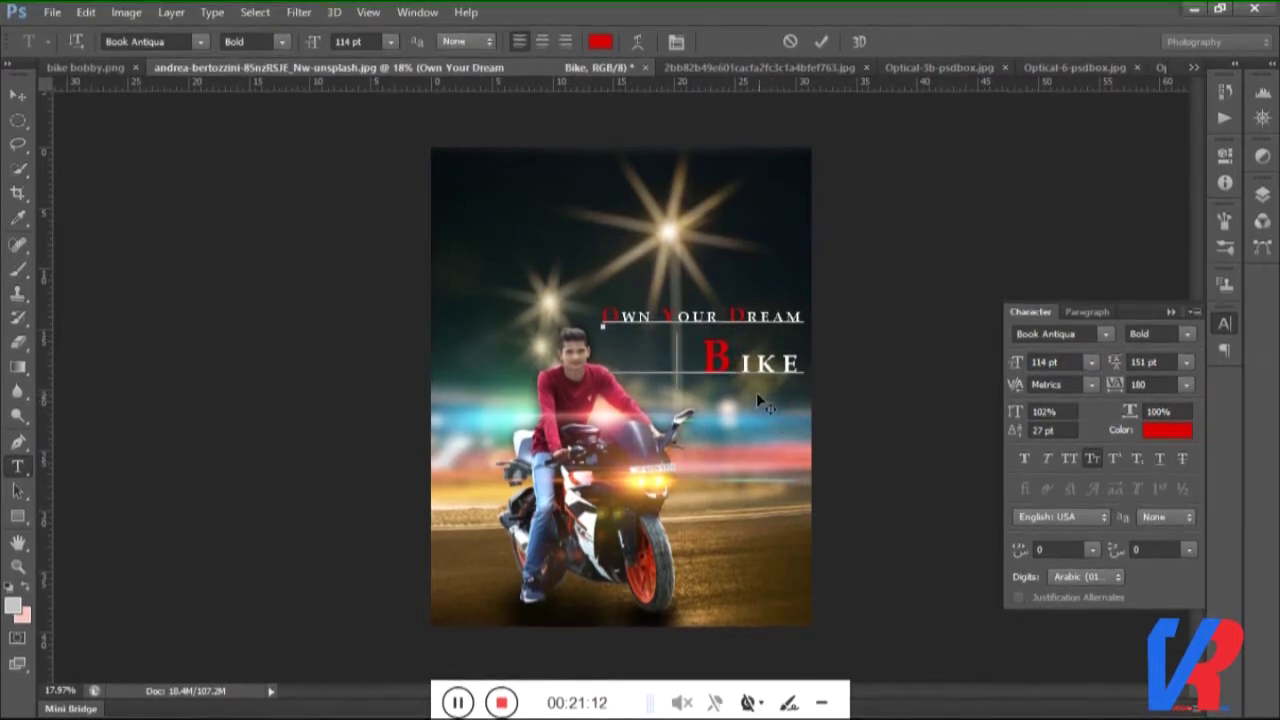
{"action": "left_click_drag", "start_coordinate": [729, 316], "coordinate": [747, 316]}
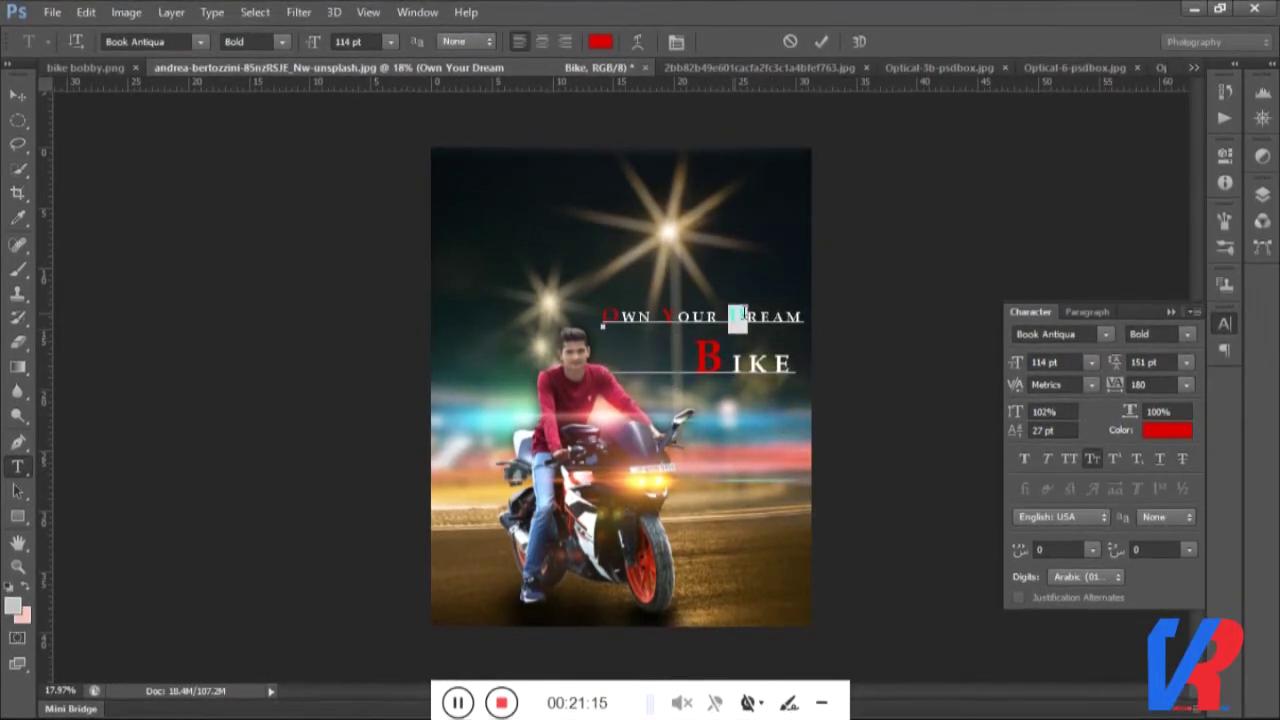
{"action": "left_click_drag", "start_coordinate": [1017, 362], "coordinate": [1033, 368]}
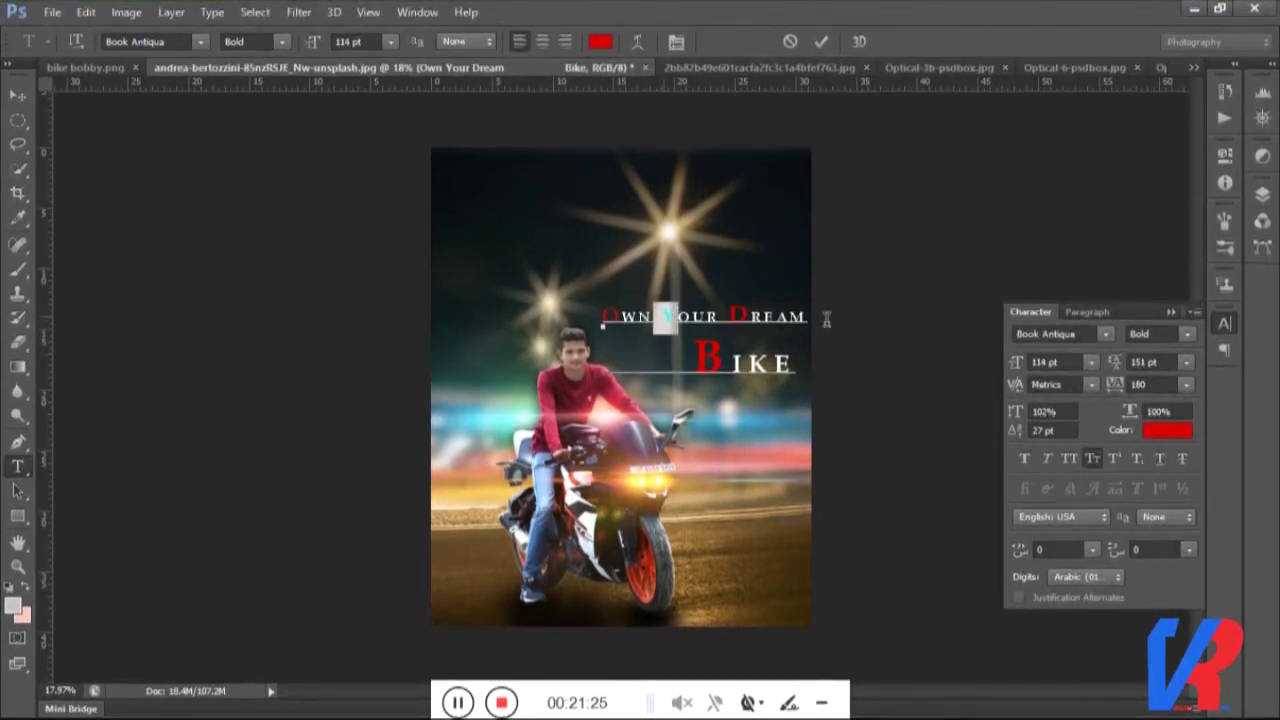
Set the Y of YOUR and the O of OWN to 135 pt.
{"action": "left_click_drag", "start_coordinate": [654, 316], "coordinate": [678, 316]}
{"action": "left_click", "coordinate": [1045, 361]}
{"action": "type", "text": "135"}
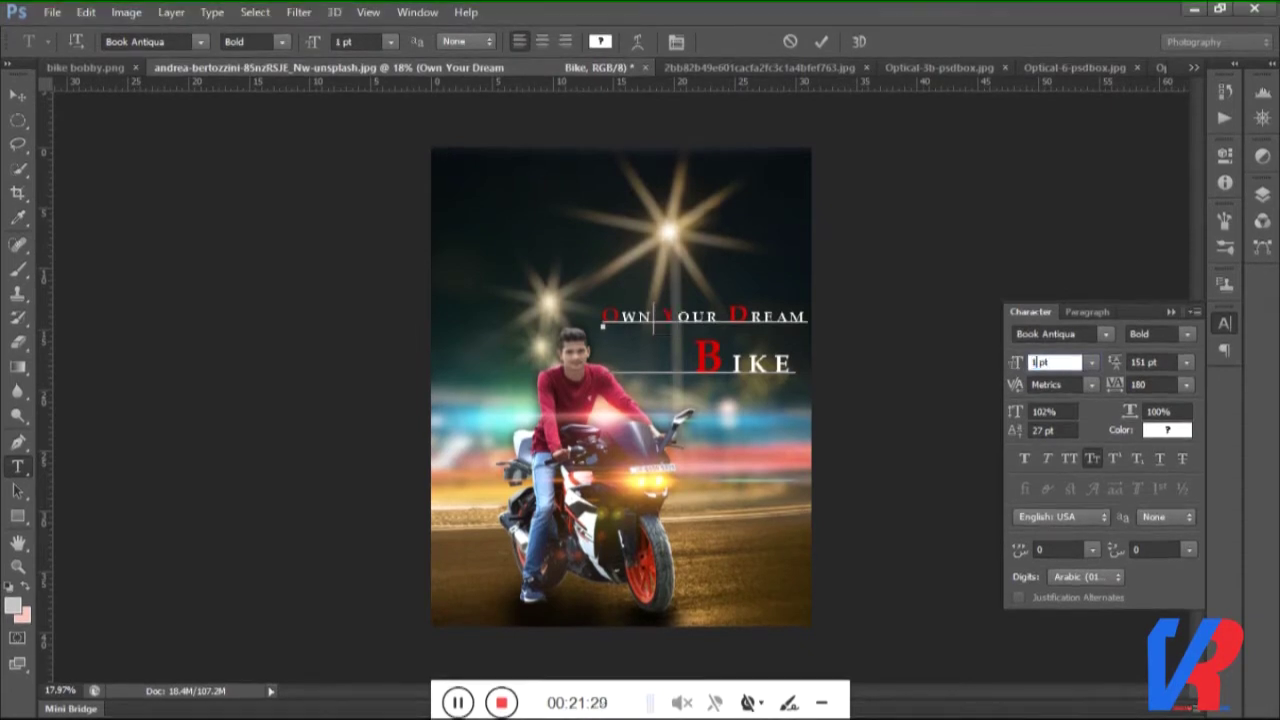
{"action": "key", "text": "Return"}
{"action": "left_click_drag", "start_coordinate": [627, 316], "coordinate": [602, 316]}
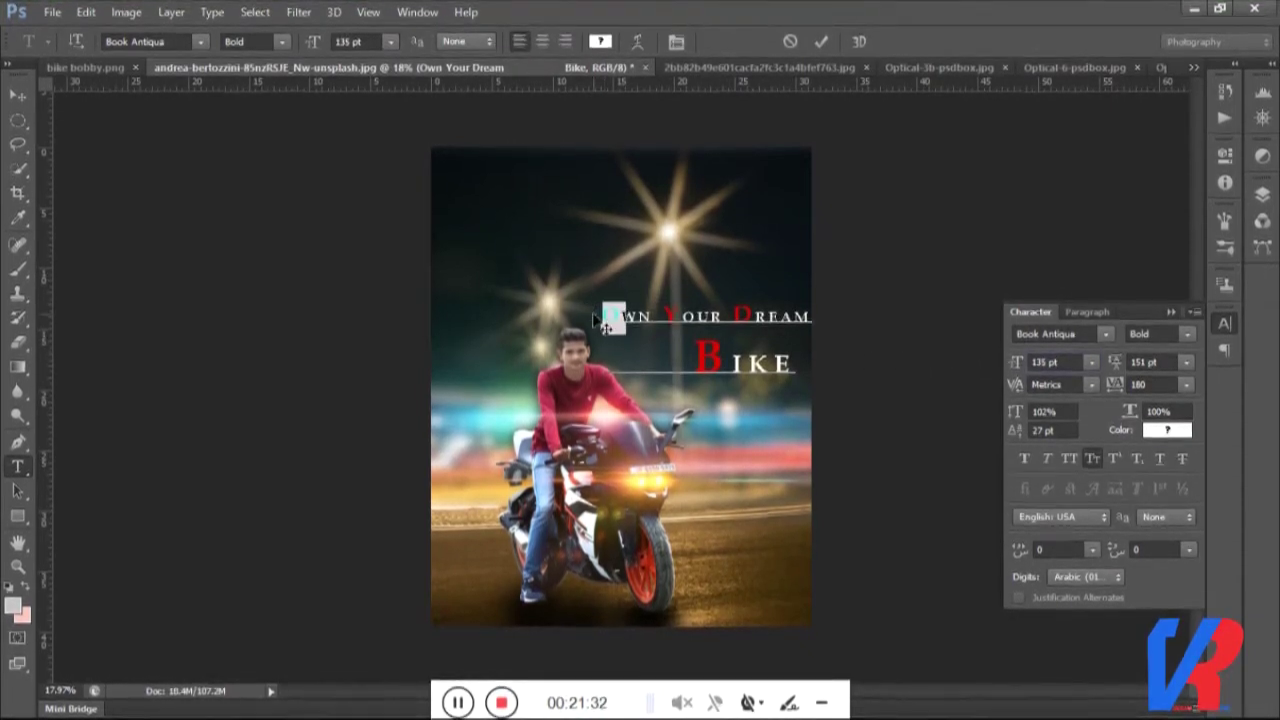
{"action": "type", "text": "135"}
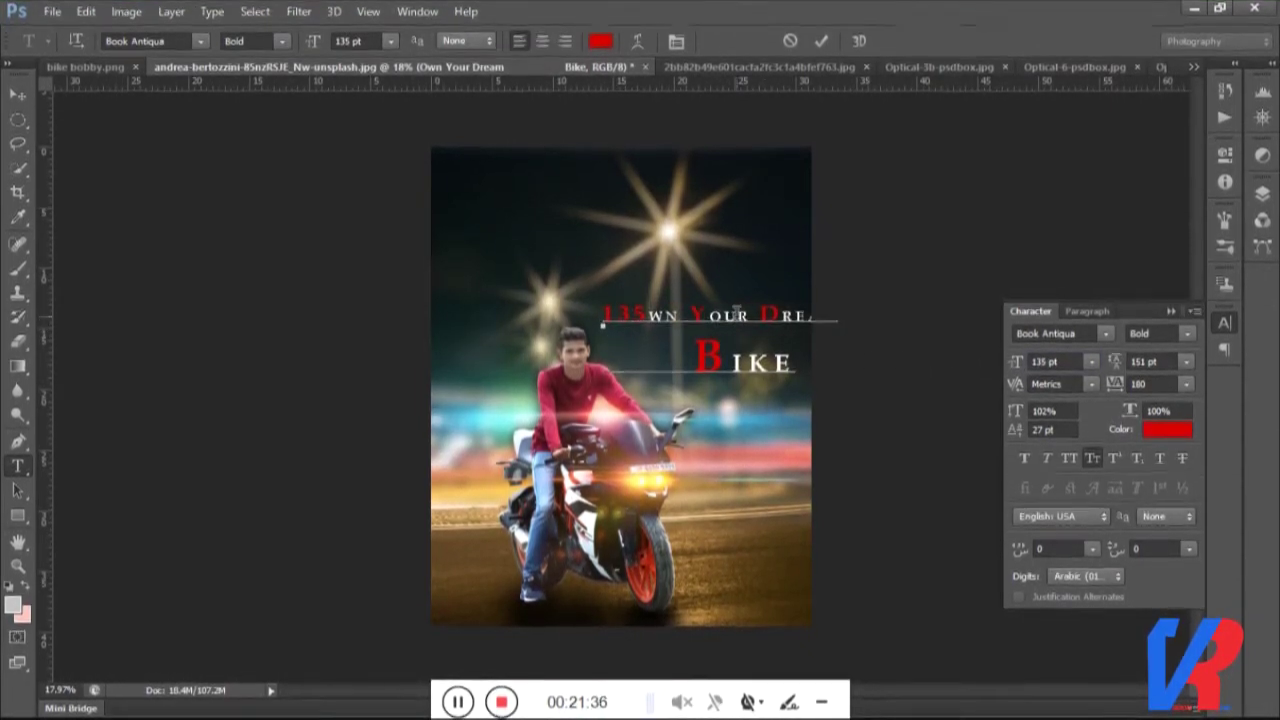
{"action": "key", "text": "ctrl+z"}
{"action": "left_click", "coordinate": [1053, 362]}
{"action": "key", "text": "Return"}
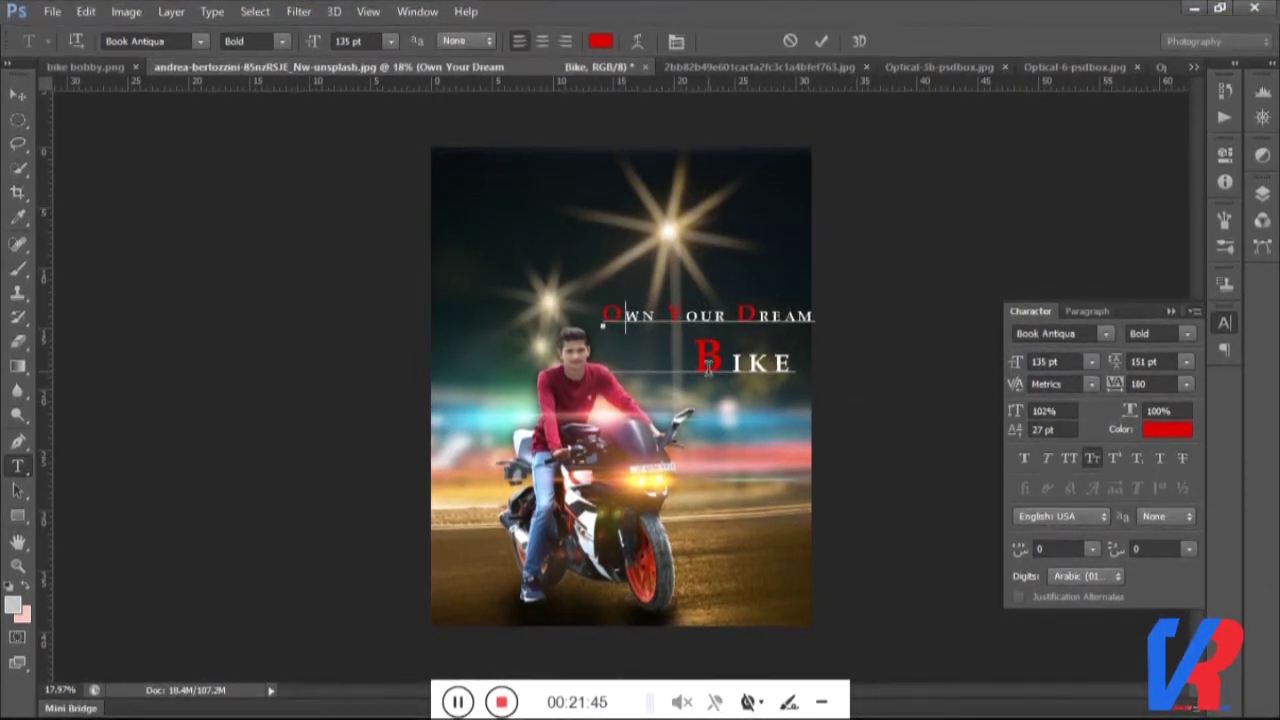
Nudge the title slightly up and left, then open and dismiss the File menu.
{"action": "left_click", "coordinate": [17, 100]}
{"action": "mouse_move", "coordinate": [710, 365]}
{"action": "left_mouse_down"}
{"action": "mouse_move", "coordinate": [695, 362]}
{"action": "mouse_move", "coordinate": [695, 336]}
{"action": "left_mouse_up"}
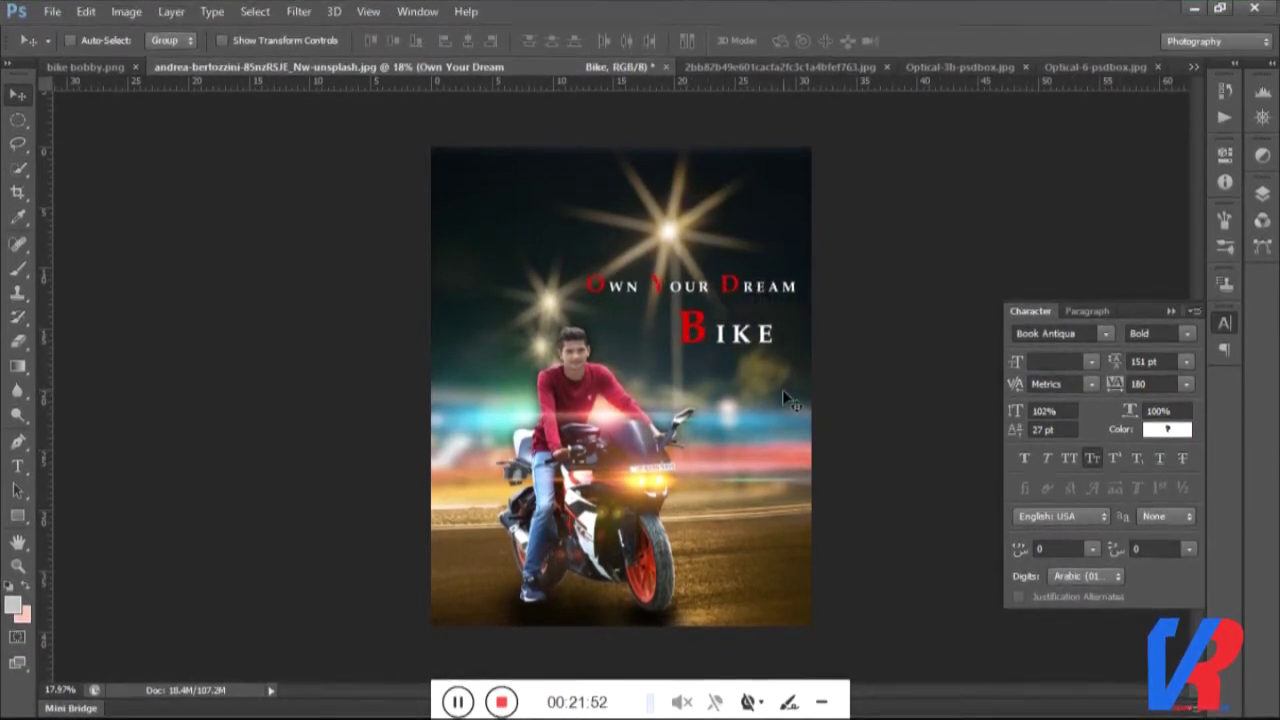
{"action": "left_click", "coordinate": [49, 12]}
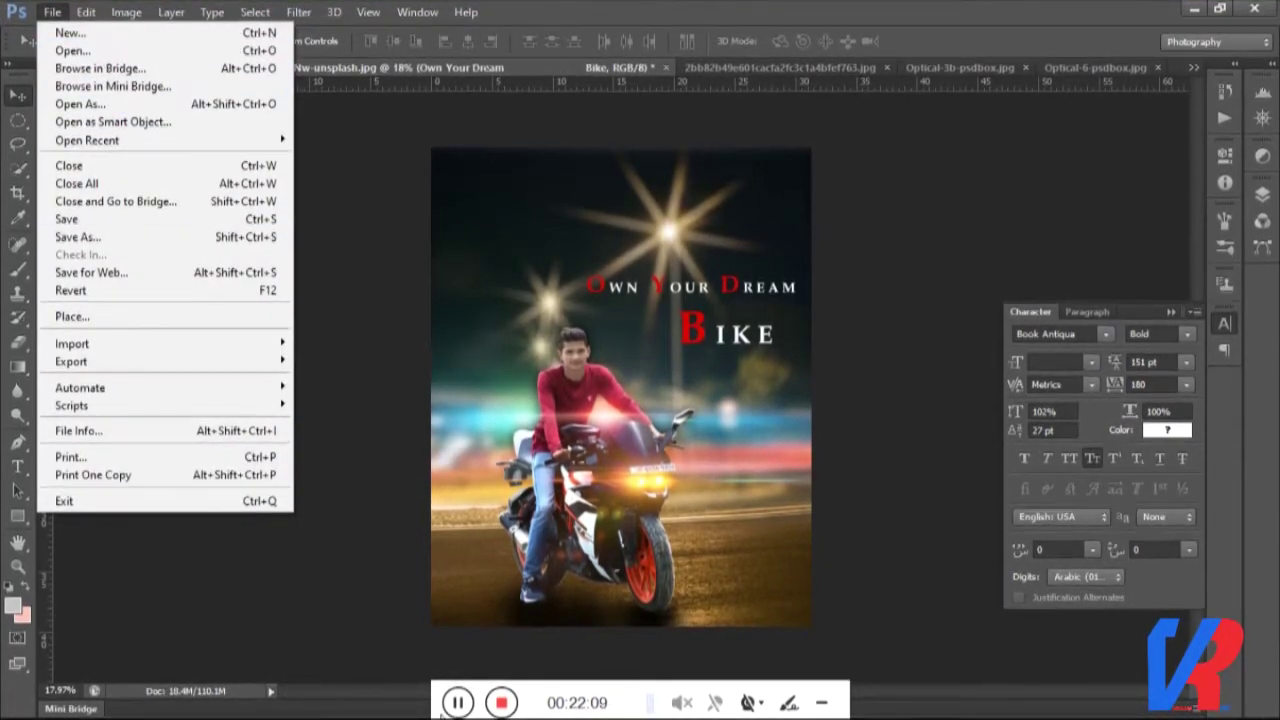
{"action": "key", "text": "Escape"}
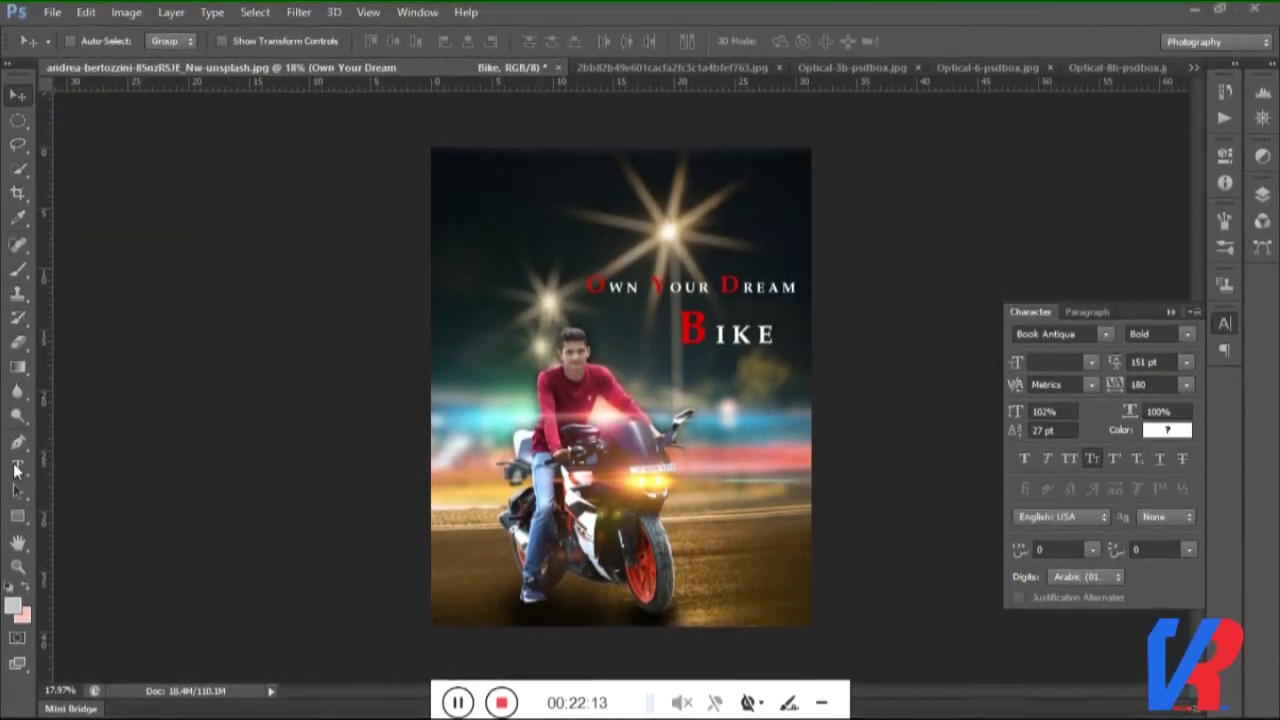
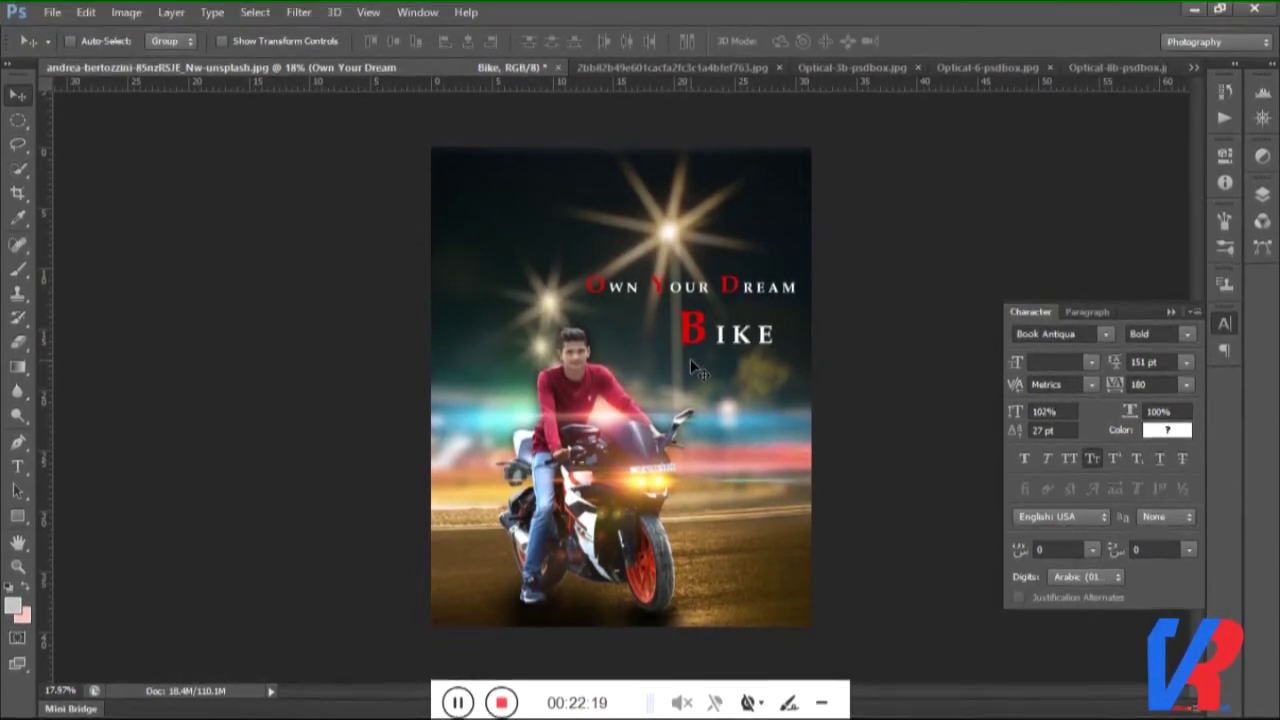
Type the person's full name as a Book Antiqua text line left of the rider, fixing a typo.
{"action": "left_click", "coordinate": [17, 466]}
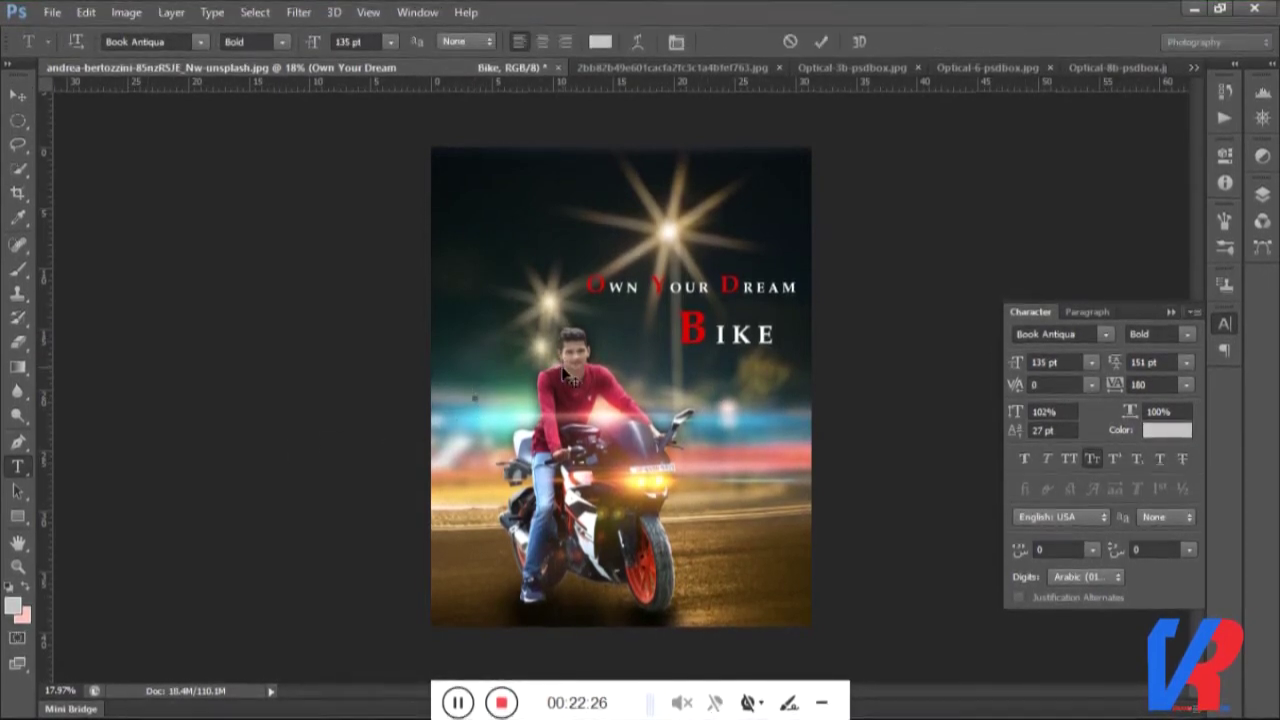
{"action": "left_click", "coordinate": [475, 394]}
{"action": "type", "text": "Bo"}
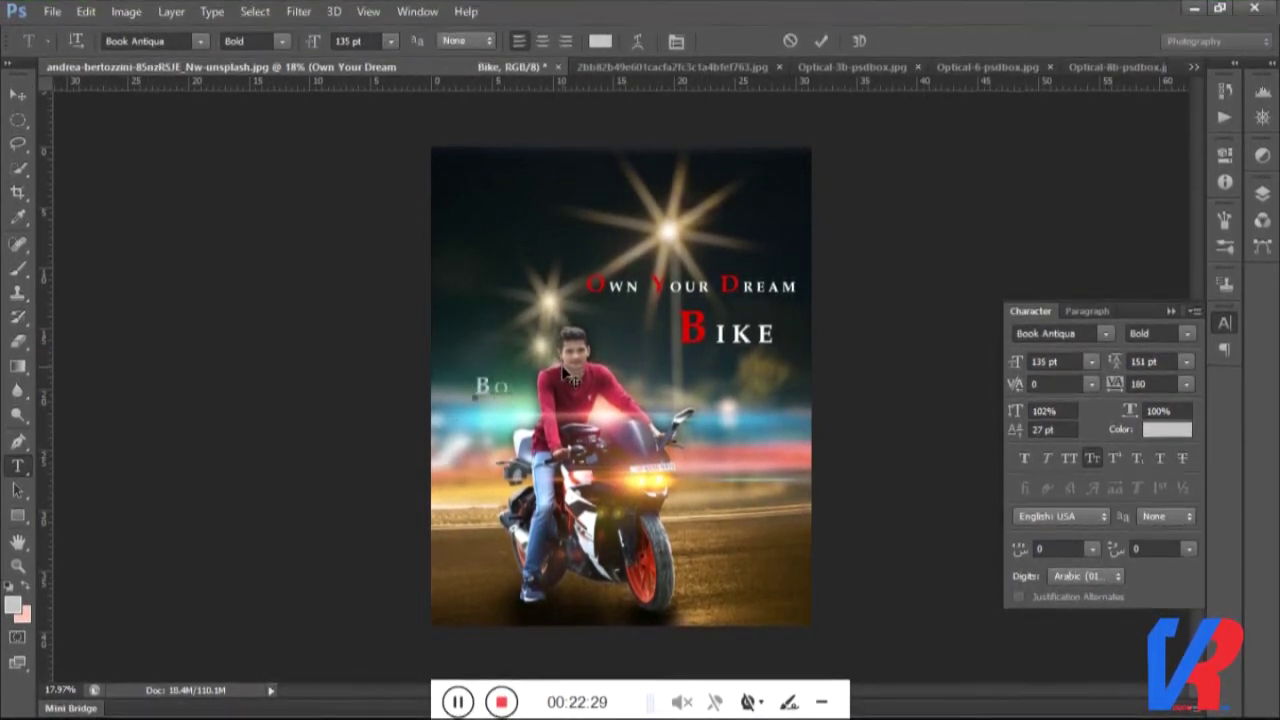
{"action": "type", "text": "bby"}
{"action": "left_click", "coordinate": [1193, 67]}
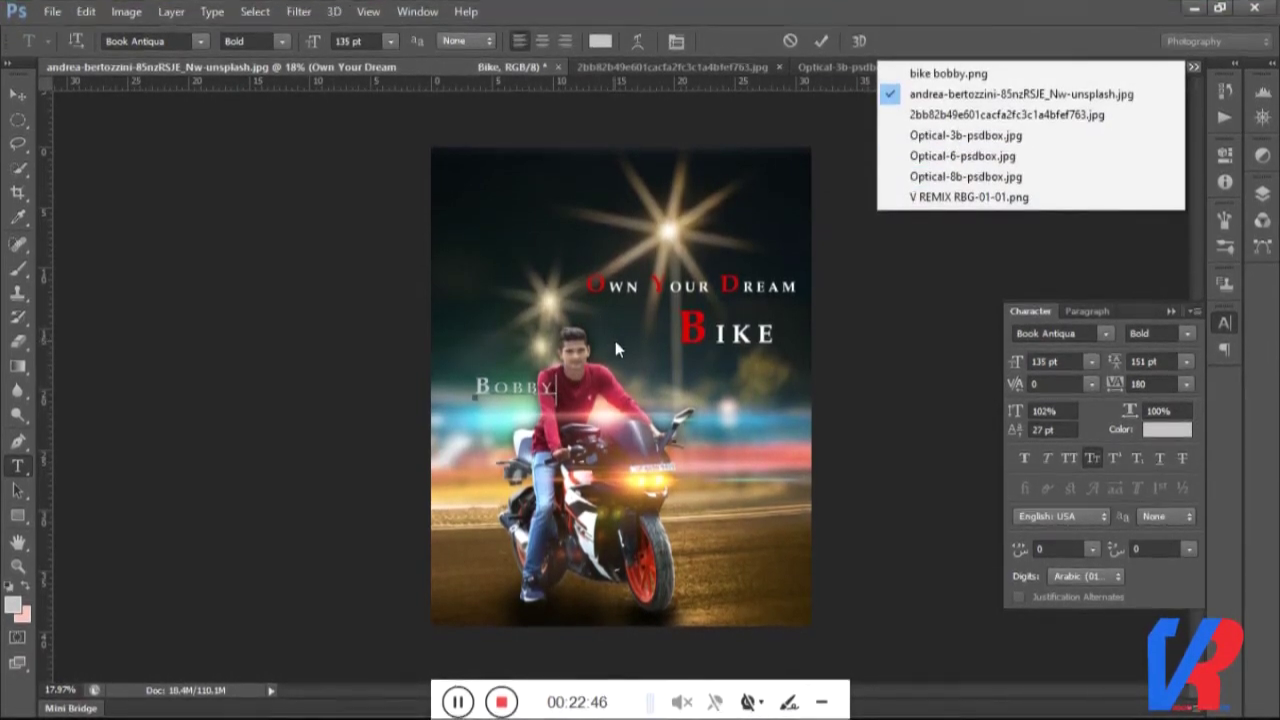
{"action": "key", "text": "Escape"}
{"action": "type", "text": "d"}
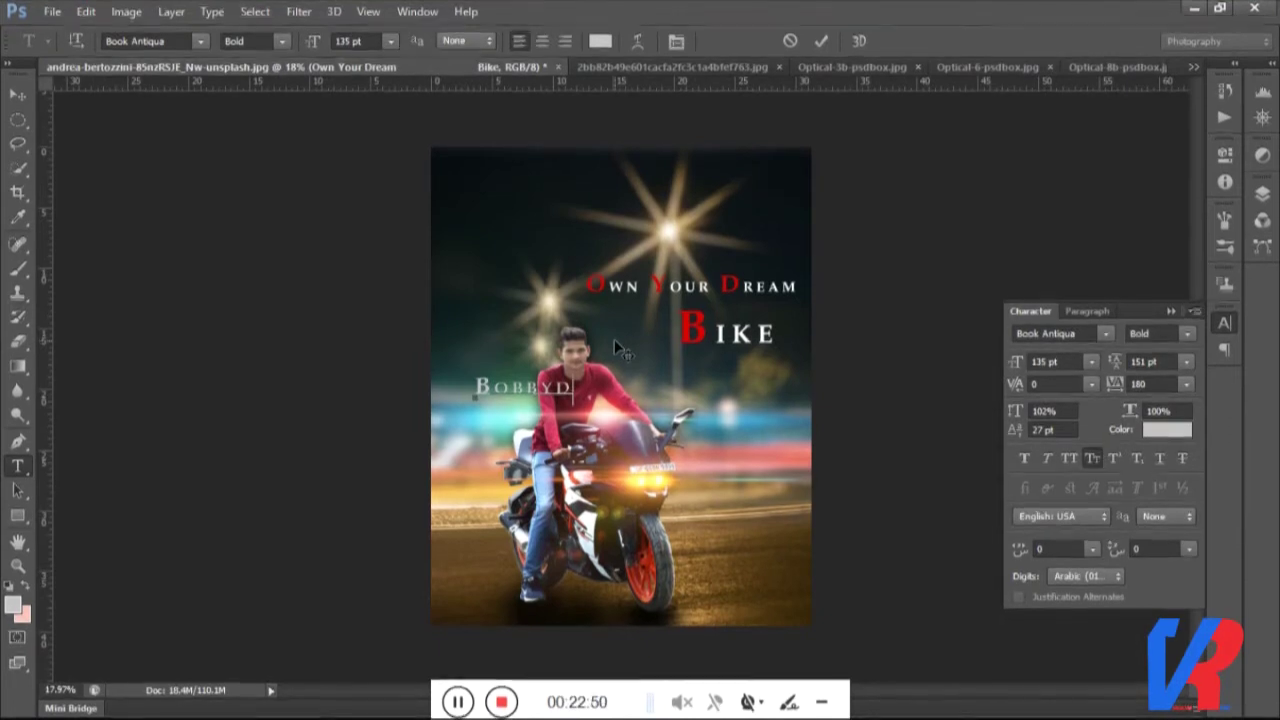
{"action": "key", "text": "BackSpace"}
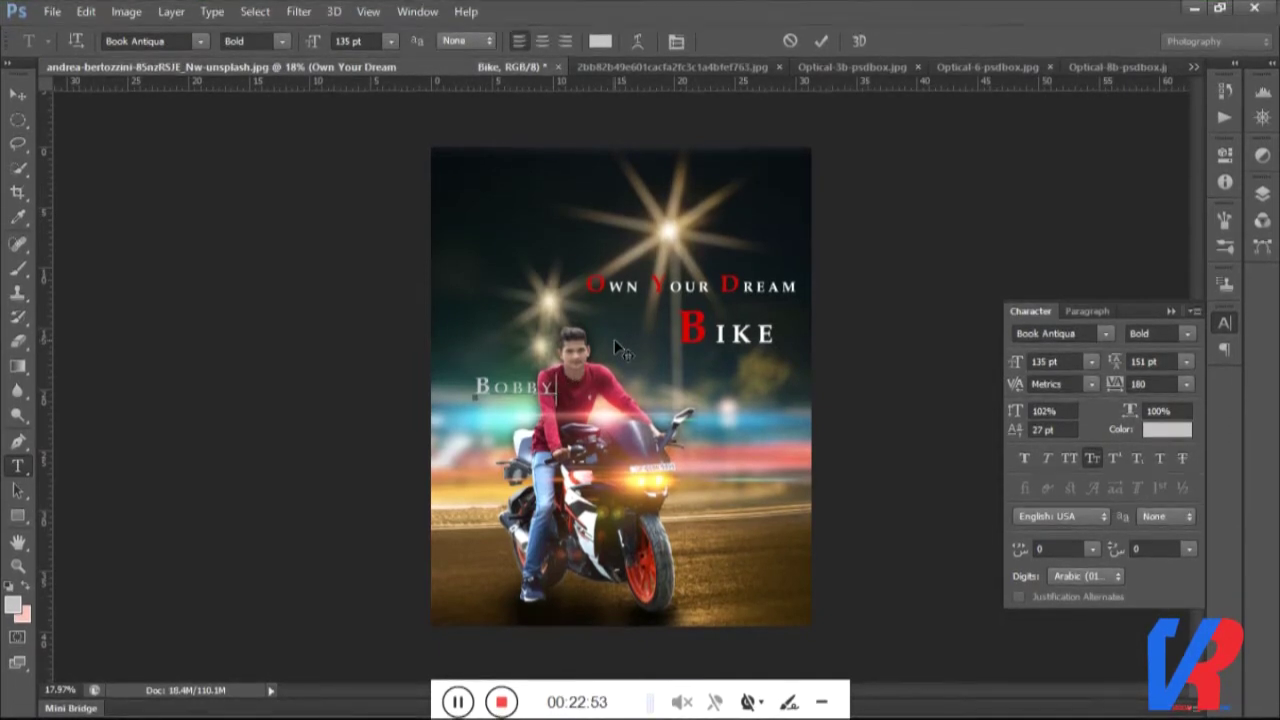
{"action": "type", "text": "Yada"}
{"action": "type", "text": "v"}
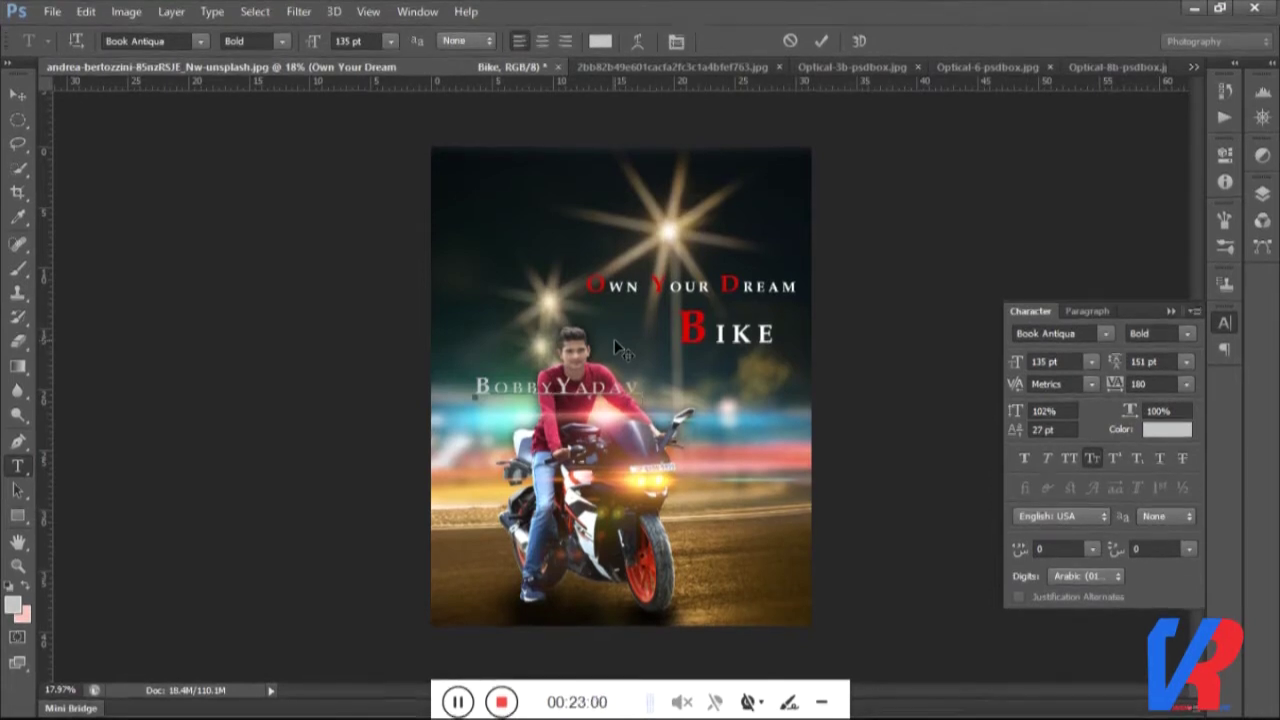
{"action": "type", "text": "Gzp"}
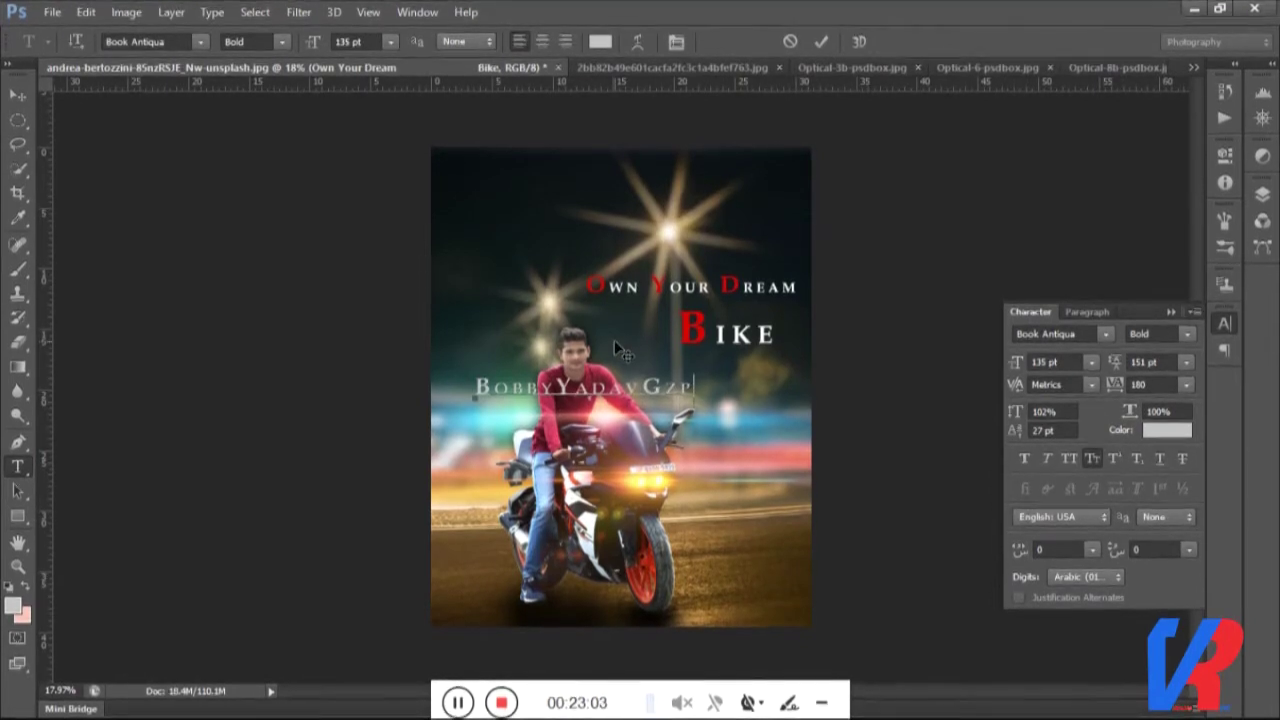
{"action": "left_click_drag", "start_coordinate": [491, 392], "coordinate": [475, 392]}
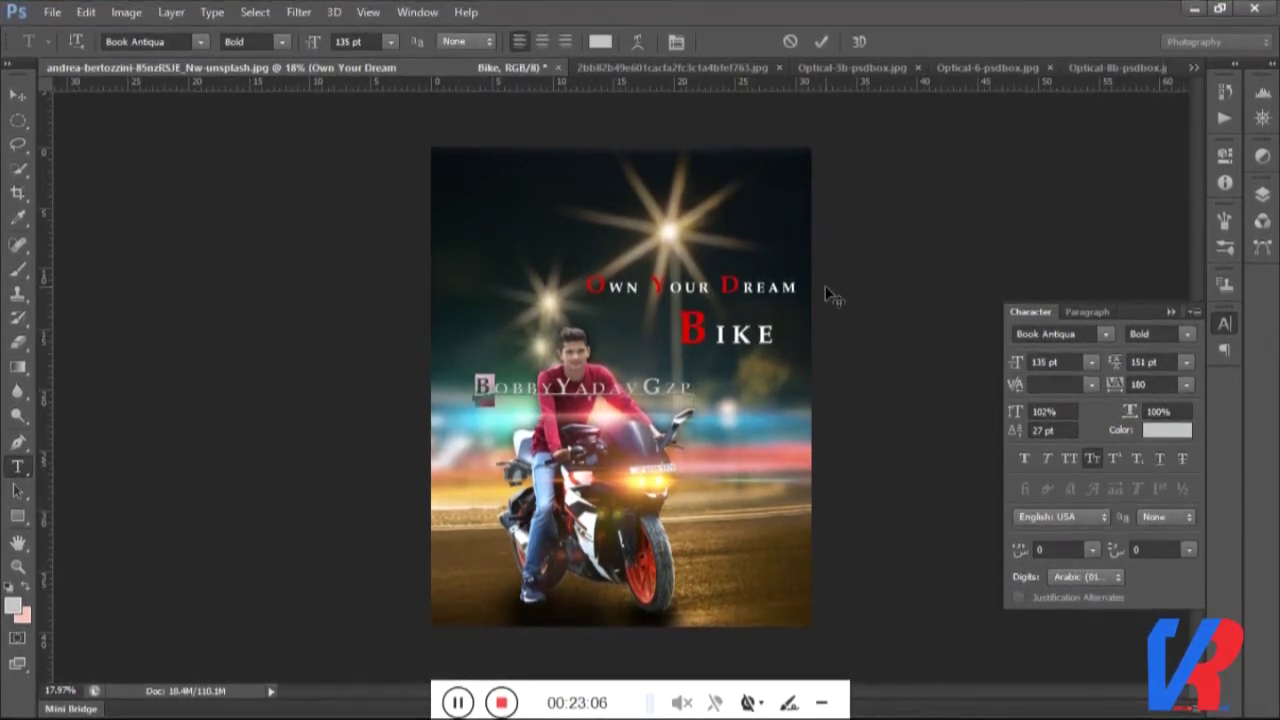
Recolor the name's three initials (B, Y, G) red and commit the text.
{"action": "left_click", "coordinate": [600, 41]}
{"action": "left_click", "coordinate": [820, 395]}
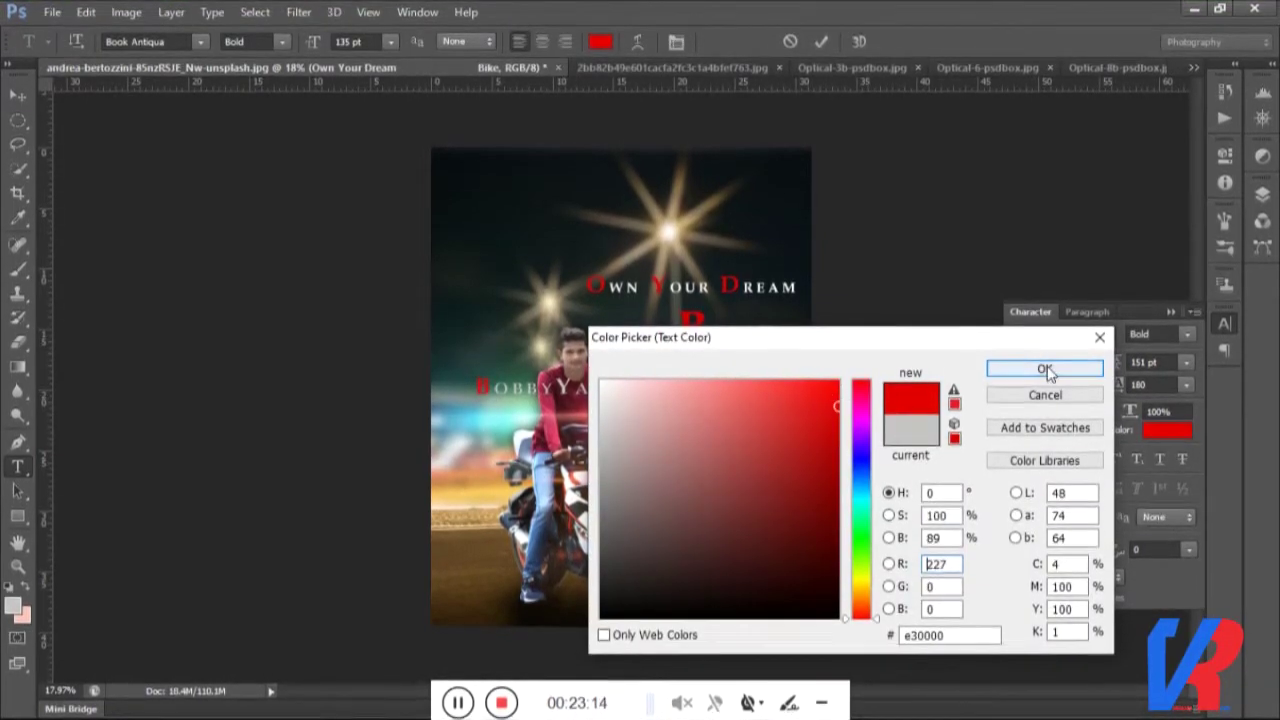
{"action": "left_click", "coordinate": [1044, 368]}
{"action": "left_click_drag", "start_coordinate": [573, 390], "coordinate": [556, 390]}
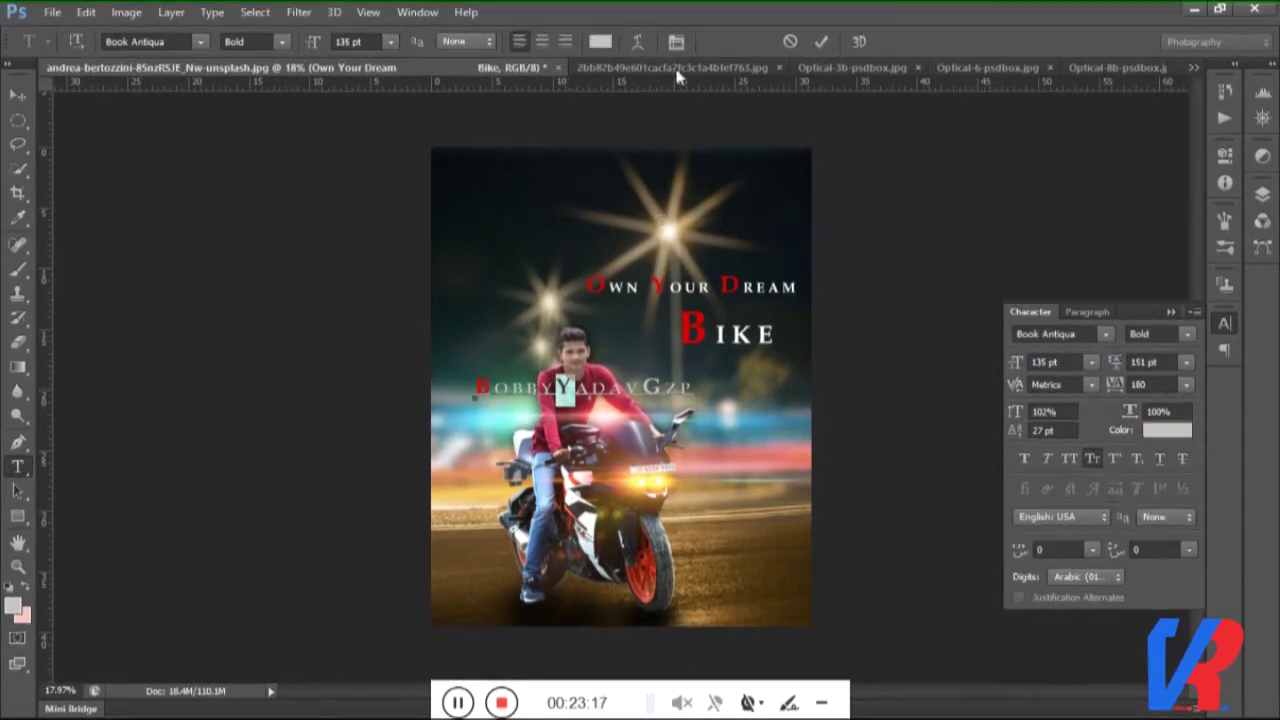
{"action": "left_click", "coordinate": [600, 41]}
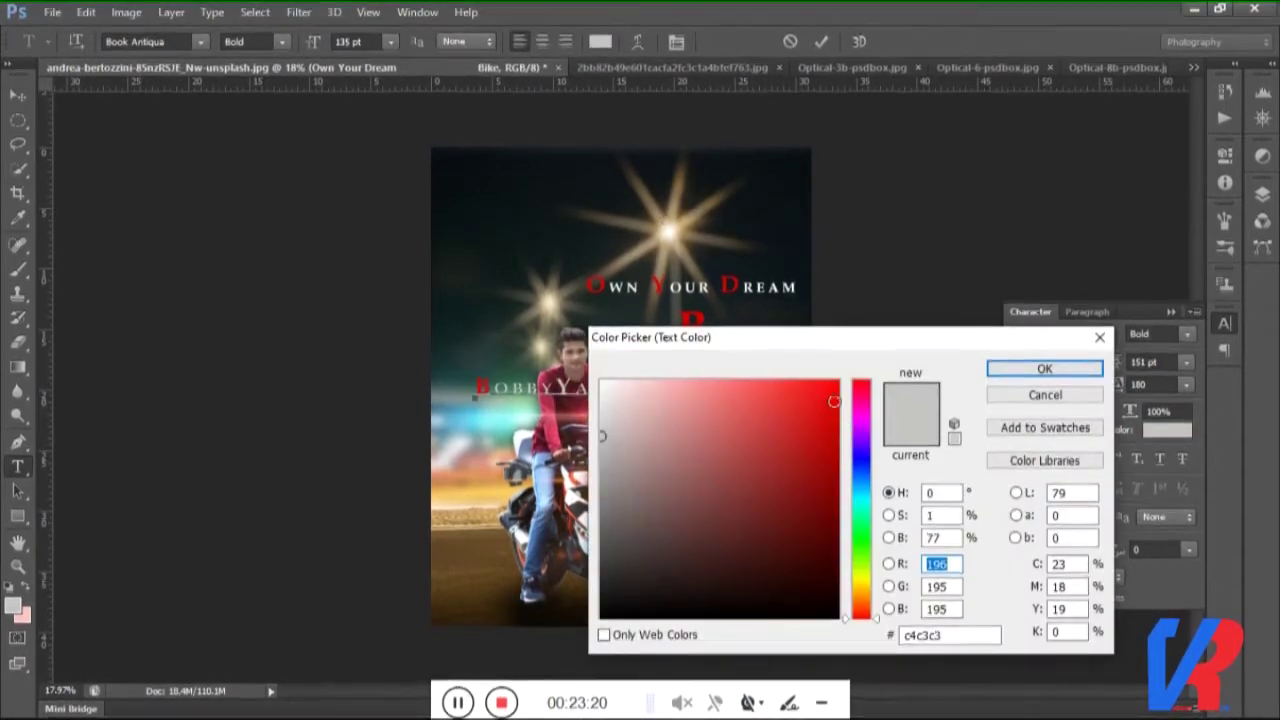
{"action": "left_click", "coordinate": [838, 380]}
{"action": "left_click", "coordinate": [1020, 366]}
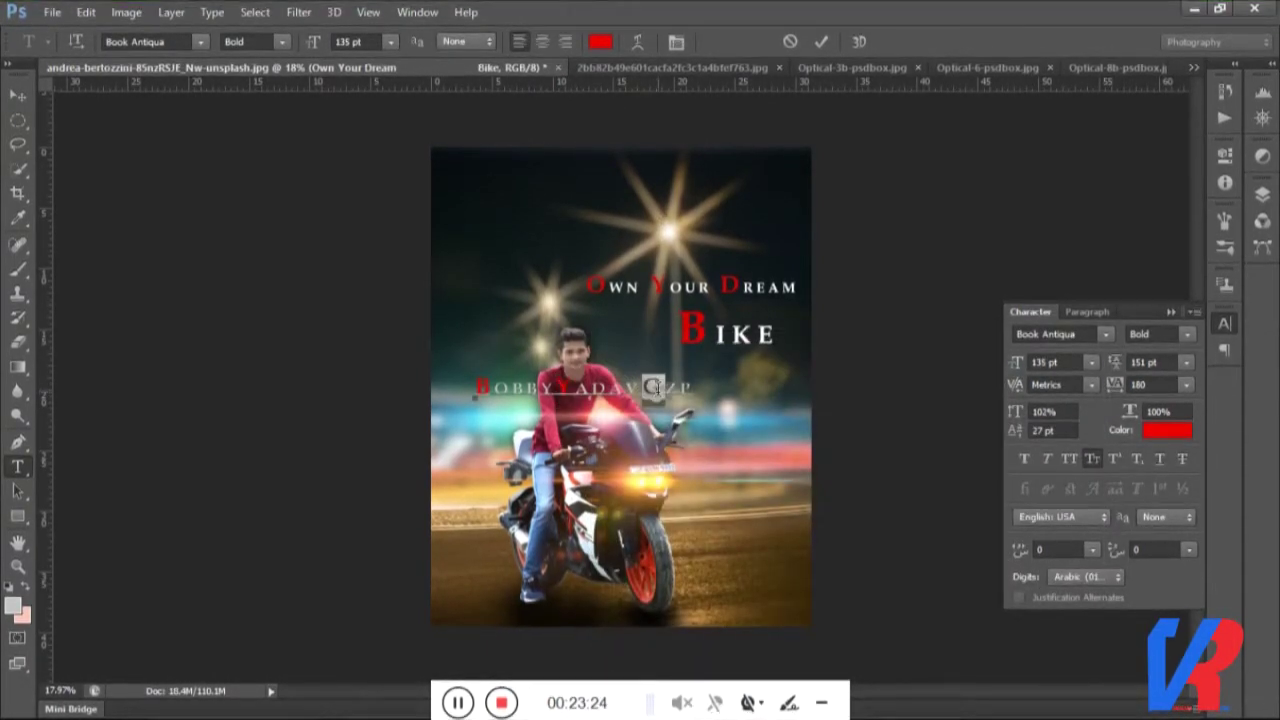
{"action": "left_click_drag", "start_coordinate": [662, 388], "coordinate": [643, 388]}
{"action": "left_click", "coordinate": [600, 41]}
{"action": "left_click", "coordinate": [836, 382]}
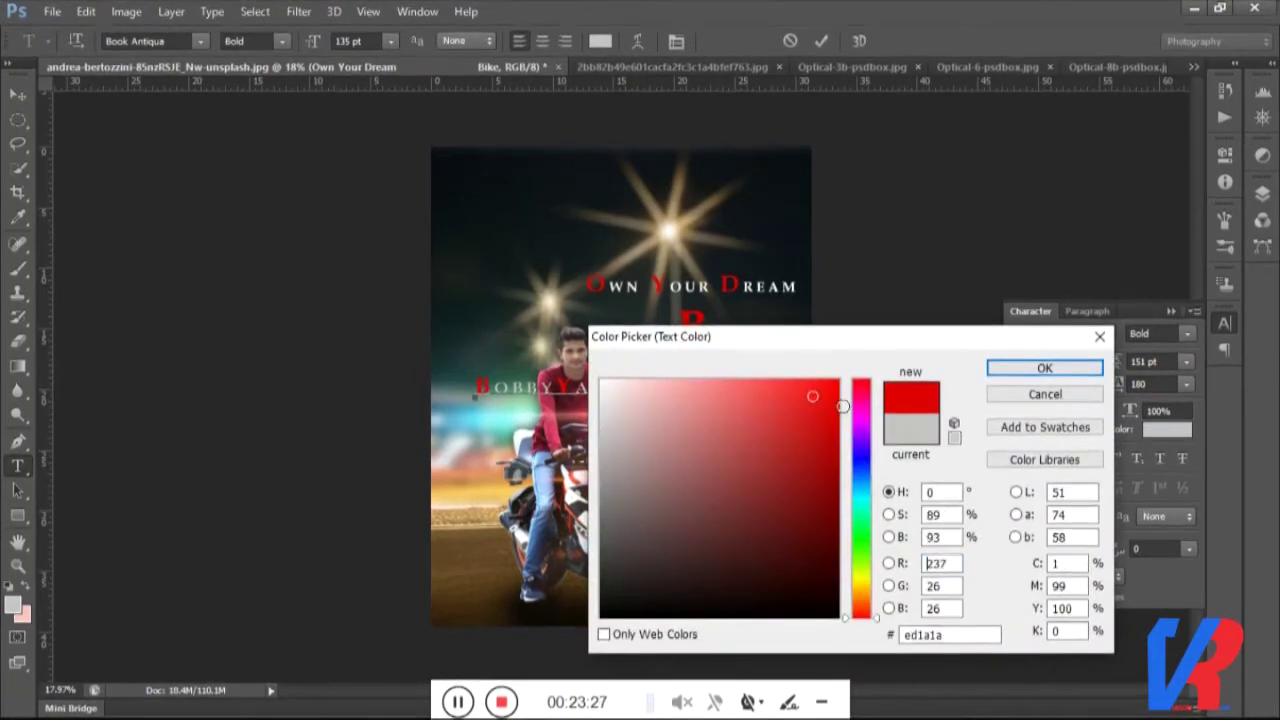
{"action": "left_click", "coordinate": [1044, 368]}
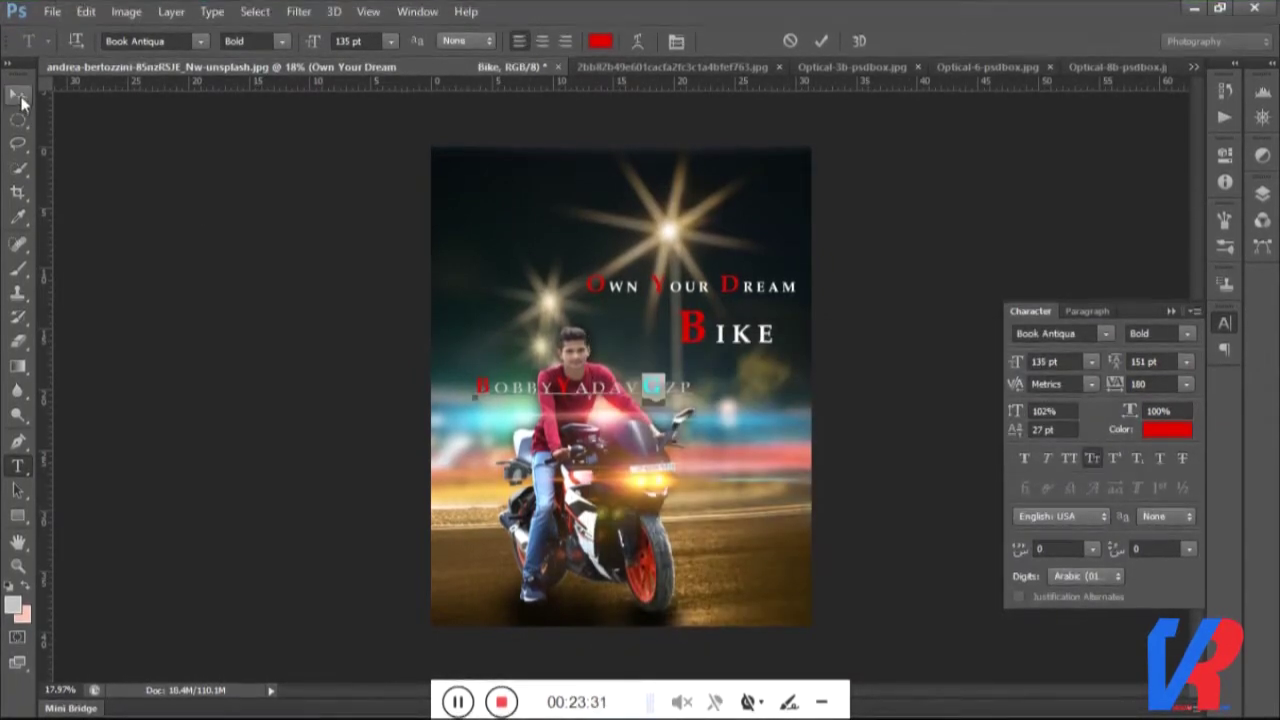
{"action": "left_click", "coordinate": [18, 94]}
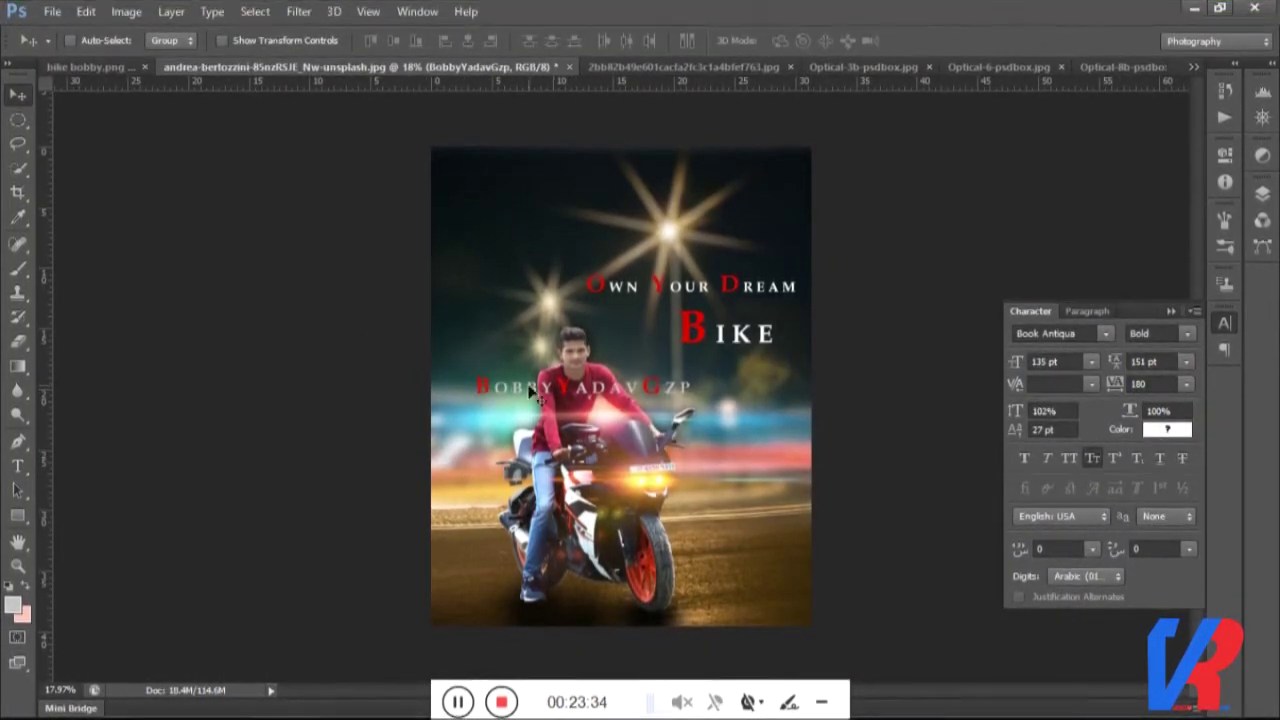
Shrink the name line to 63 pt and move it beneath the word BIKE.
{"action": "left_click", "coordinate": [18, 466]}
{"action": "left_click", "coordinate": [585, 387]}
{"action": "key", "text": "ctrl+a"}
{"action": "left_click_drag", "start_coordinate": [1017, 375], "coordinate": [946, 368]}
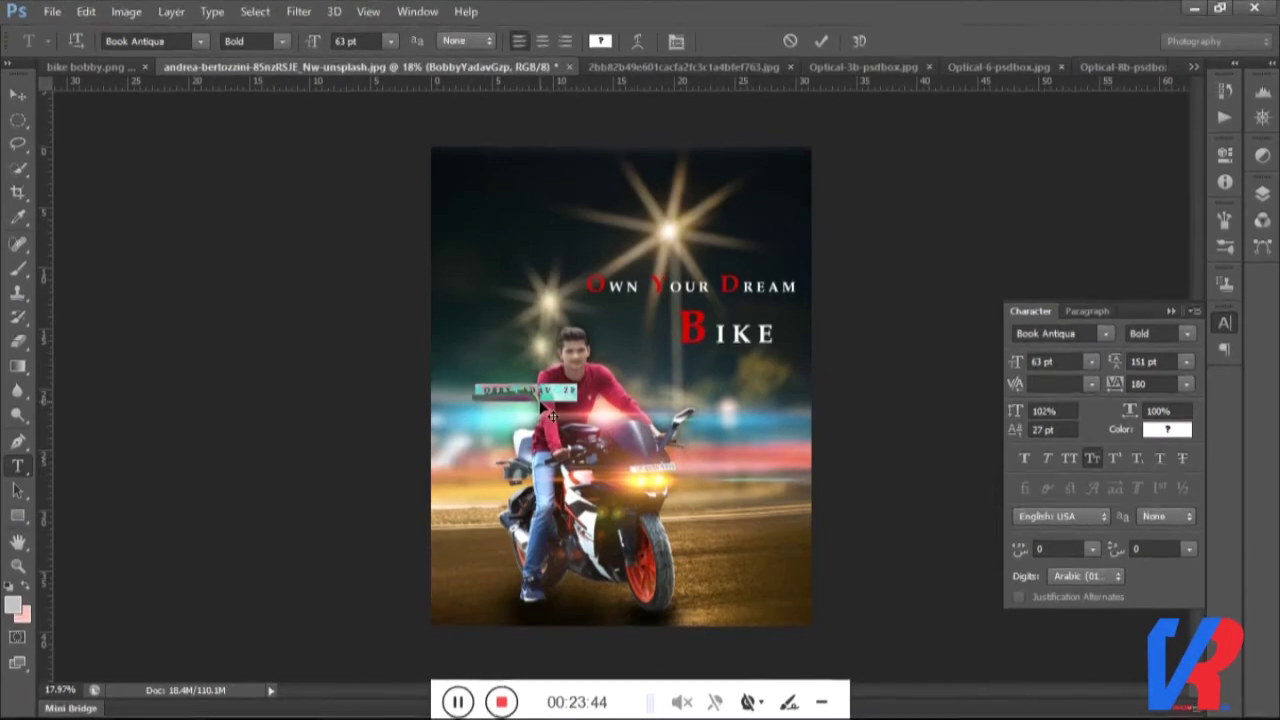
{"action": "key", "text": "ctrl+plus"}
{"action": "key", "text": "ctrl+plus"}
{"action": "key", "text": "ctrl+plus"}
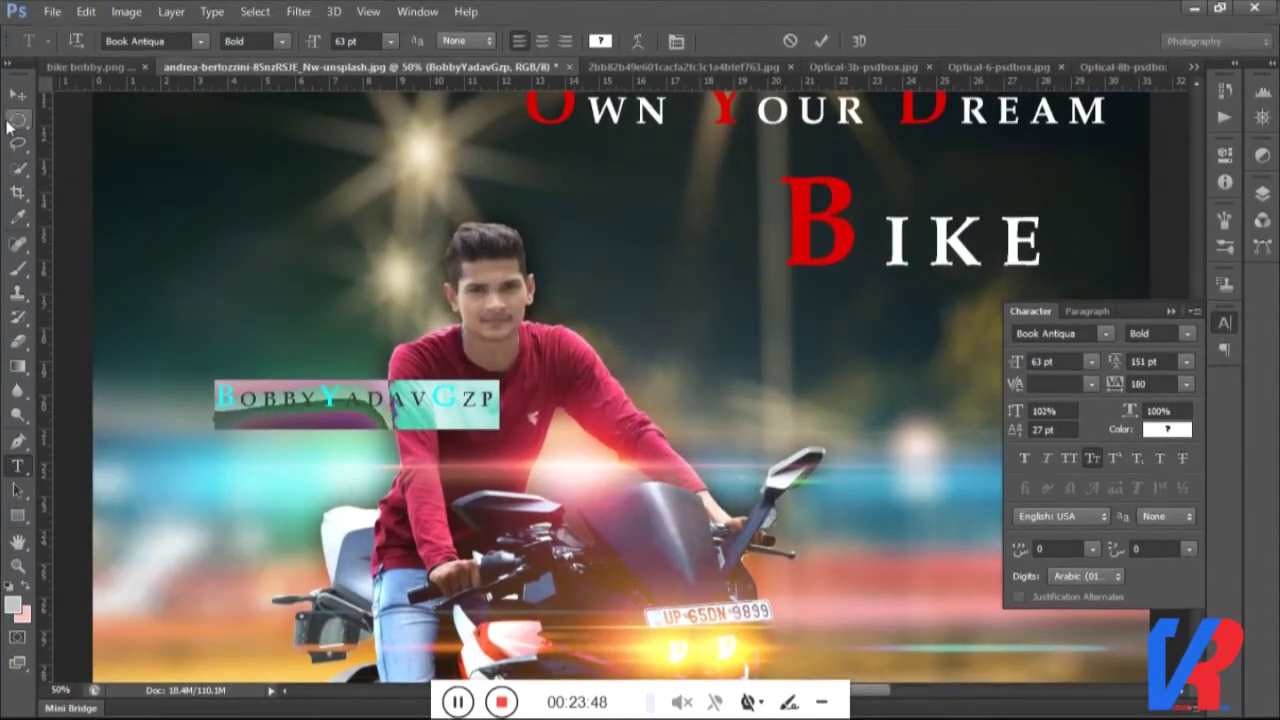
{"action": "key", "text": "ctrl+Return"}
{"action": "key", "text": "v"}
{"action": "left_click_drag", "start_coordinate": [317, 400], "coordinate": [878, 292]}
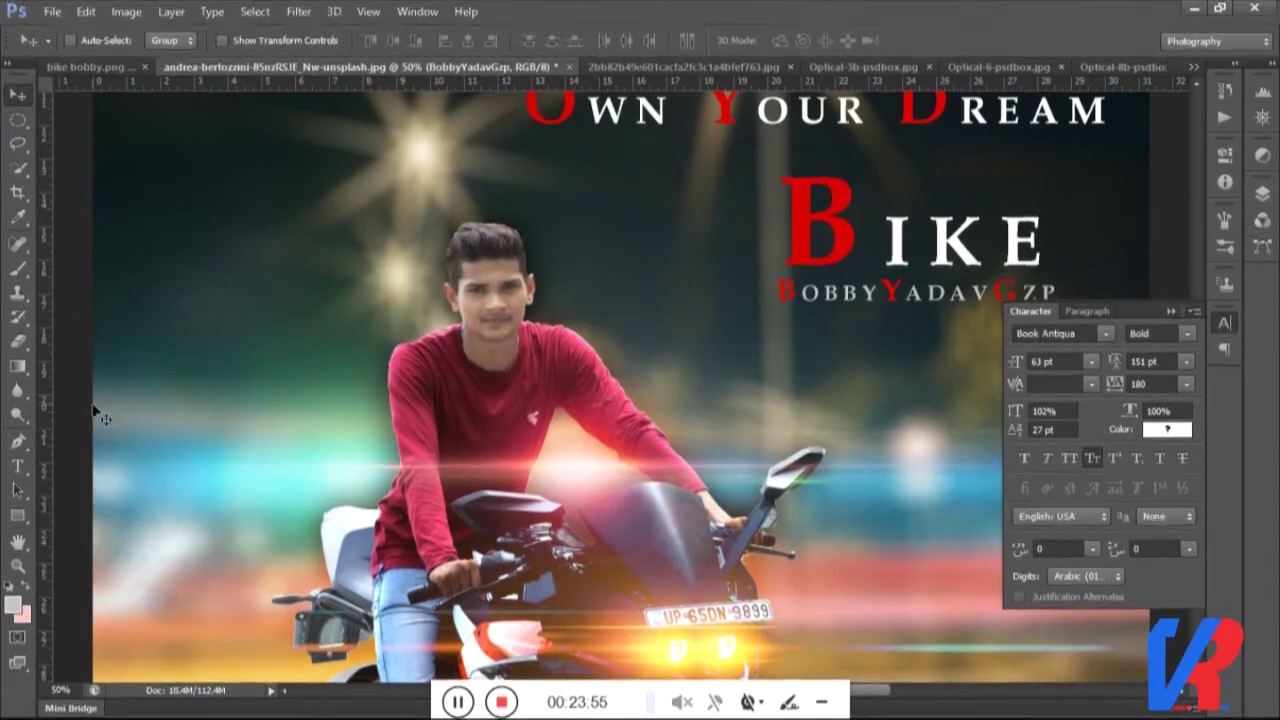
Reduce the name line to 58 pt and align it under BIKE.
{"action": "key", "text": "t"}
{"action": "triple_click", "coordinate": [823, 292]}
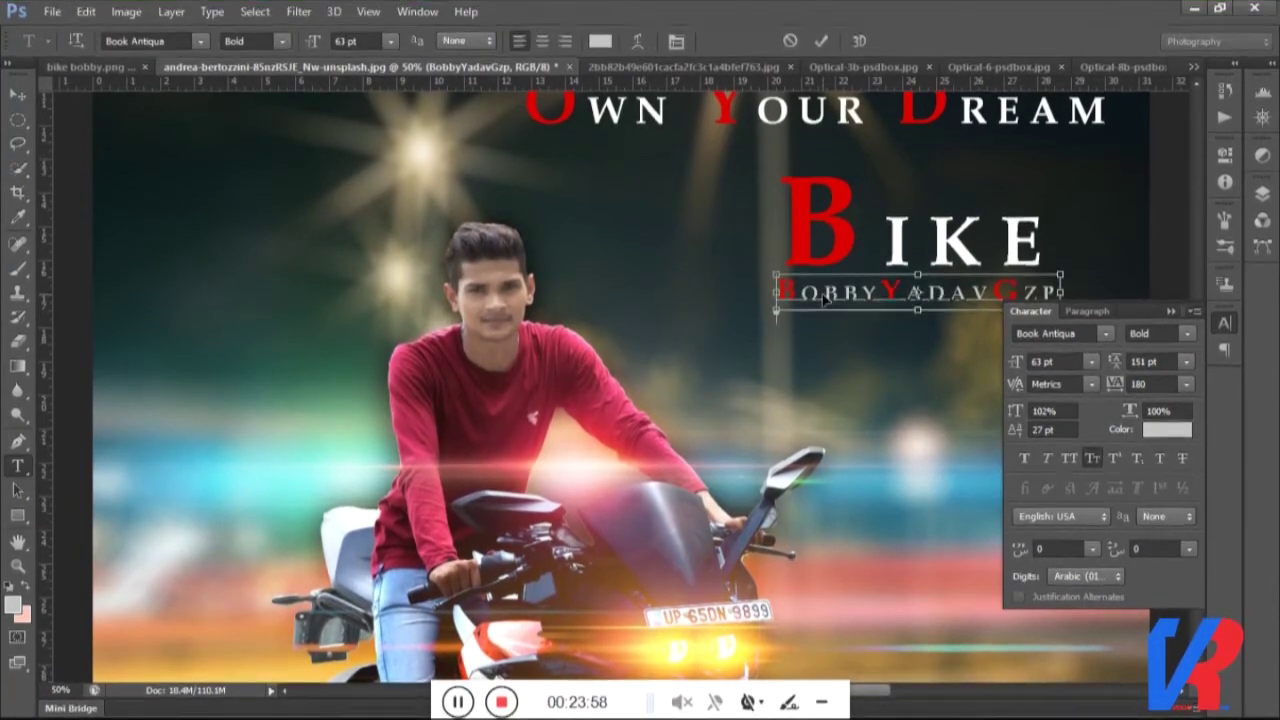
{"action": "left_click_drag", "start_coordinate": [1019, 366], "coordinate": [1012, 368]}
{"action": "key", "text": "ctrl+Return"}
{"action": "key", "text": "v"}
{"action": "left_click_drag", "start_coordinate": [787, 288], "coordinate": [797, 277]}
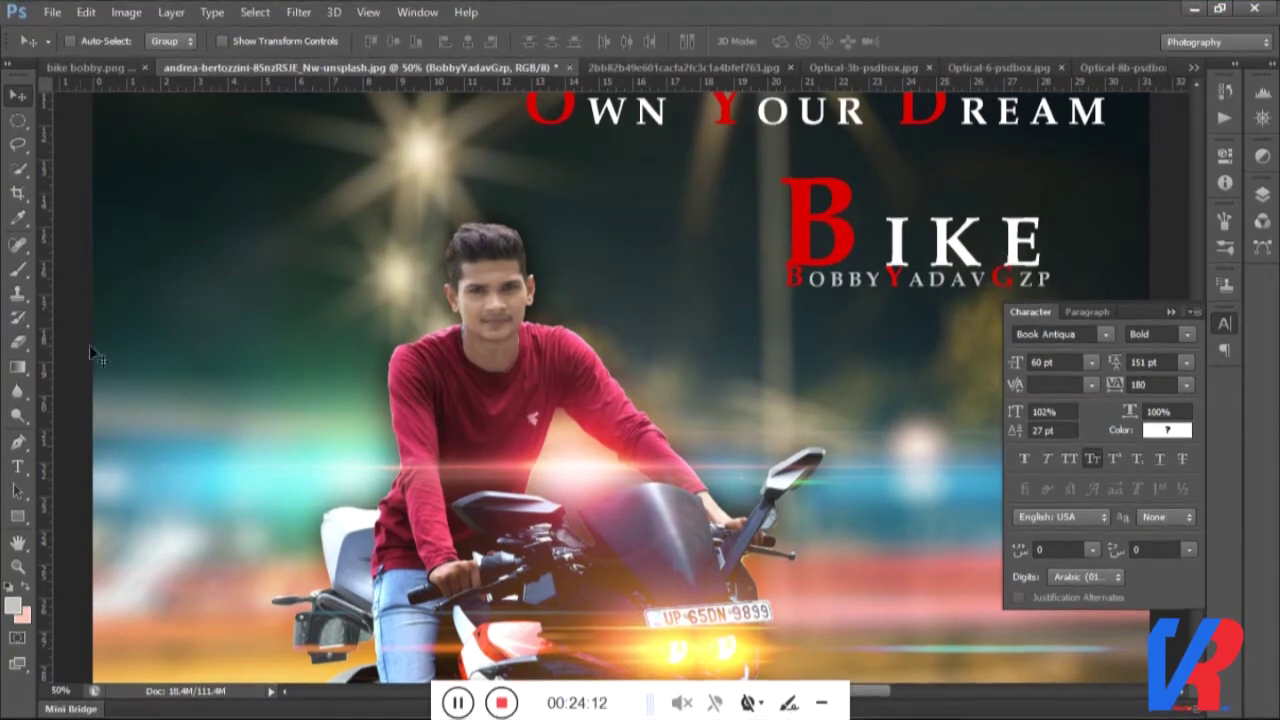
{"action": "left_click_drag", "start_coordinate": [790, 278], "coordinate": [1052, 278]}
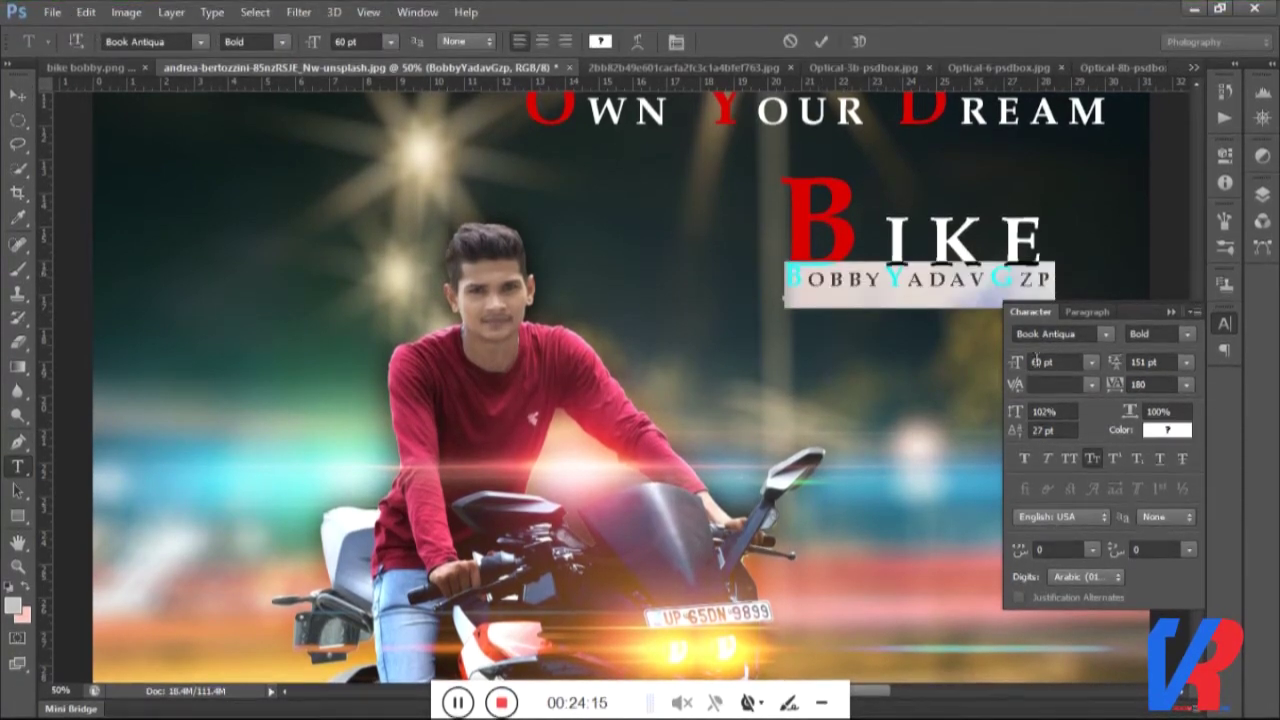
{"action": "left_click_drag", "start_coordinate": [1018, 368], "coordinate": [895, 322]}
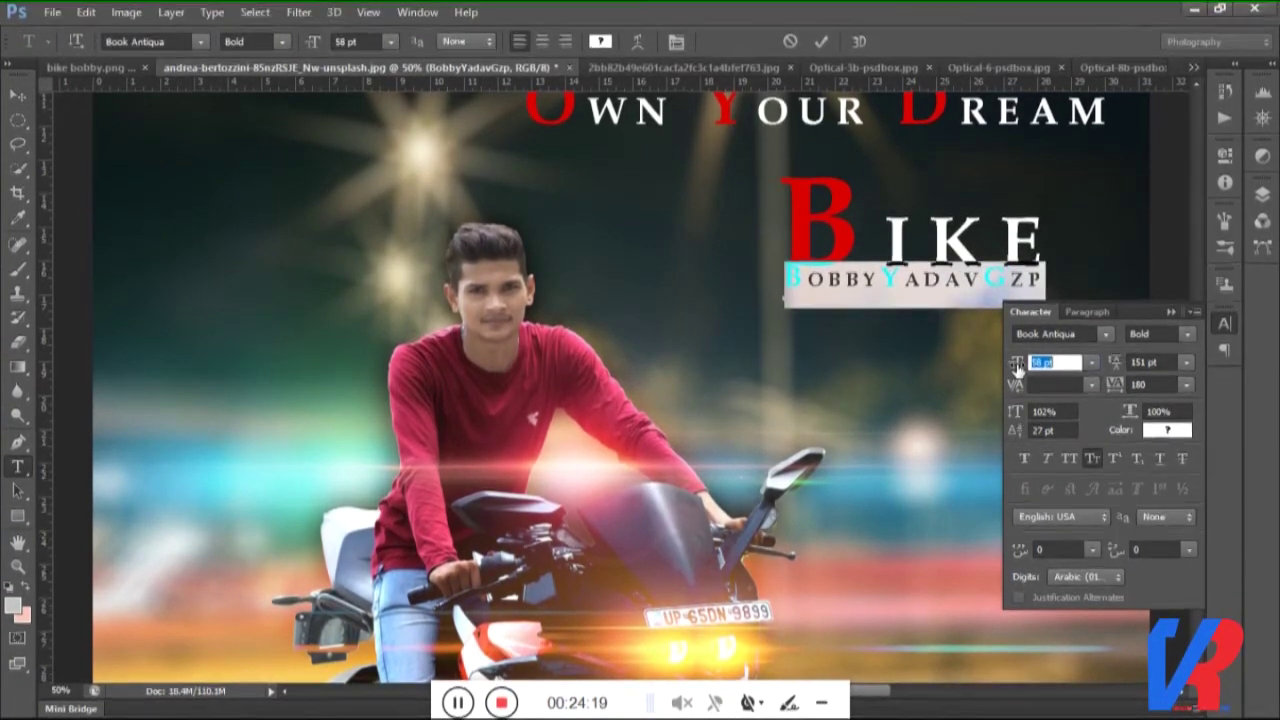
{"action": "left_click", "coordinate": [895, 322]}
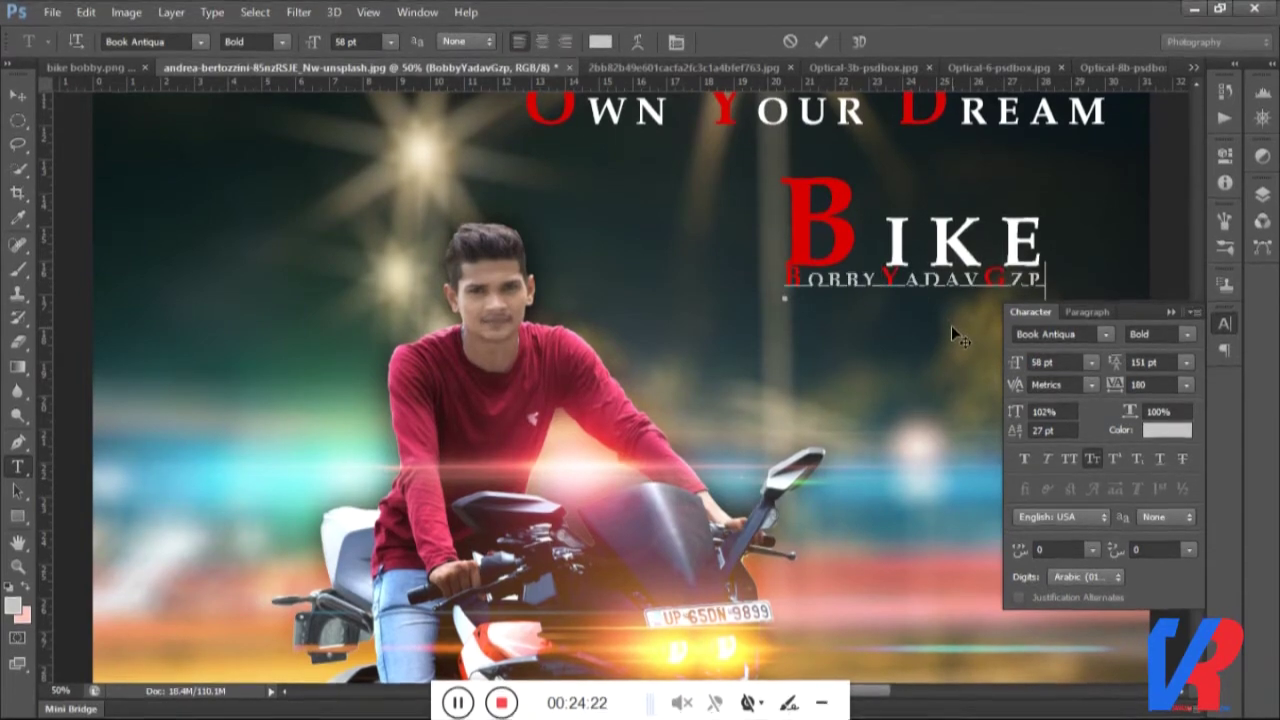
{"action": "left_click", "coordinate": [18, 94]}
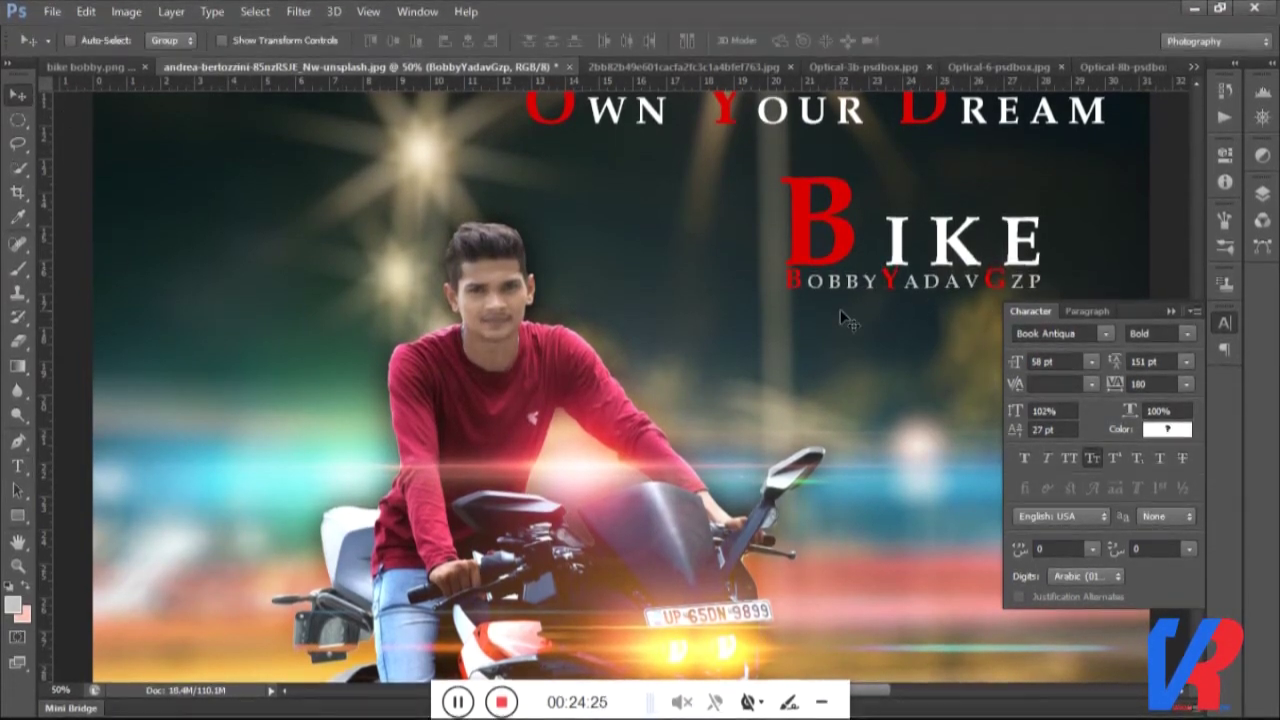
Nudge the name line down, fit the poster to the window, and list open documents.
{"action": "key", "text": "Down"}
{"action": "key", "text": "Down"}
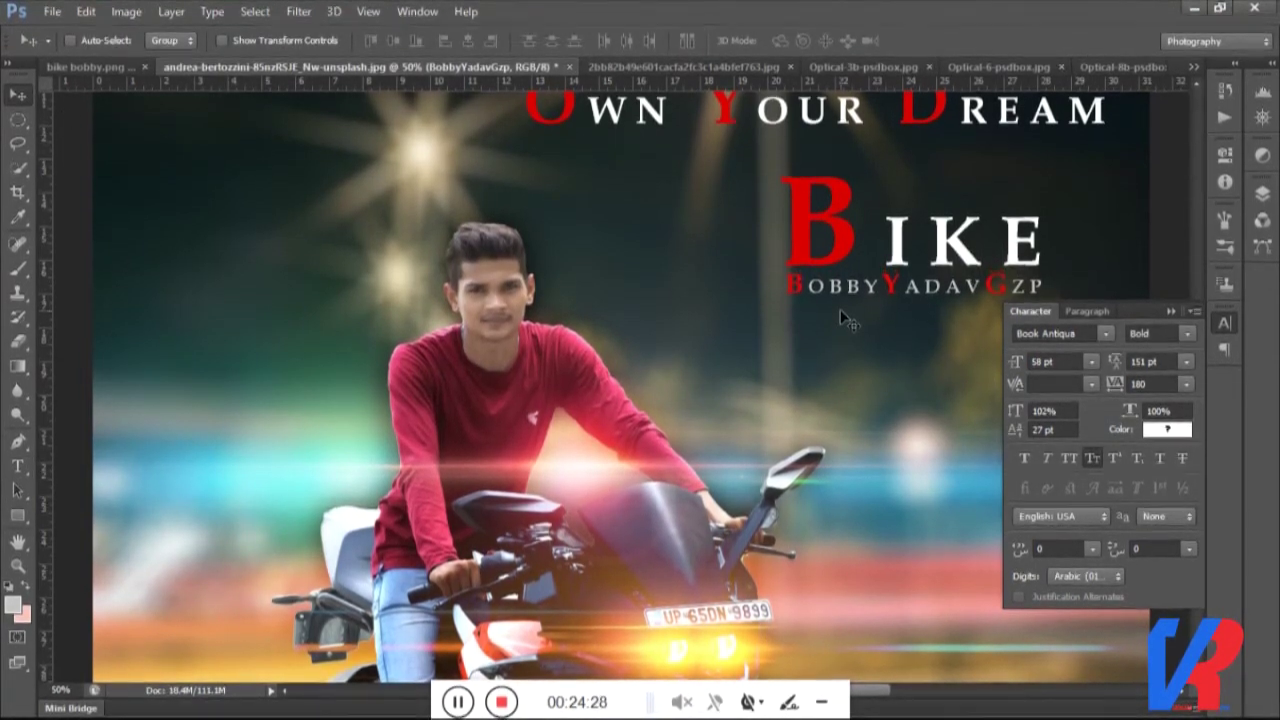
{"action": "key", "text": "Down"}
{"action": "key", "text": "Down"}
{"action": "key", "text": "ctrl+0"}
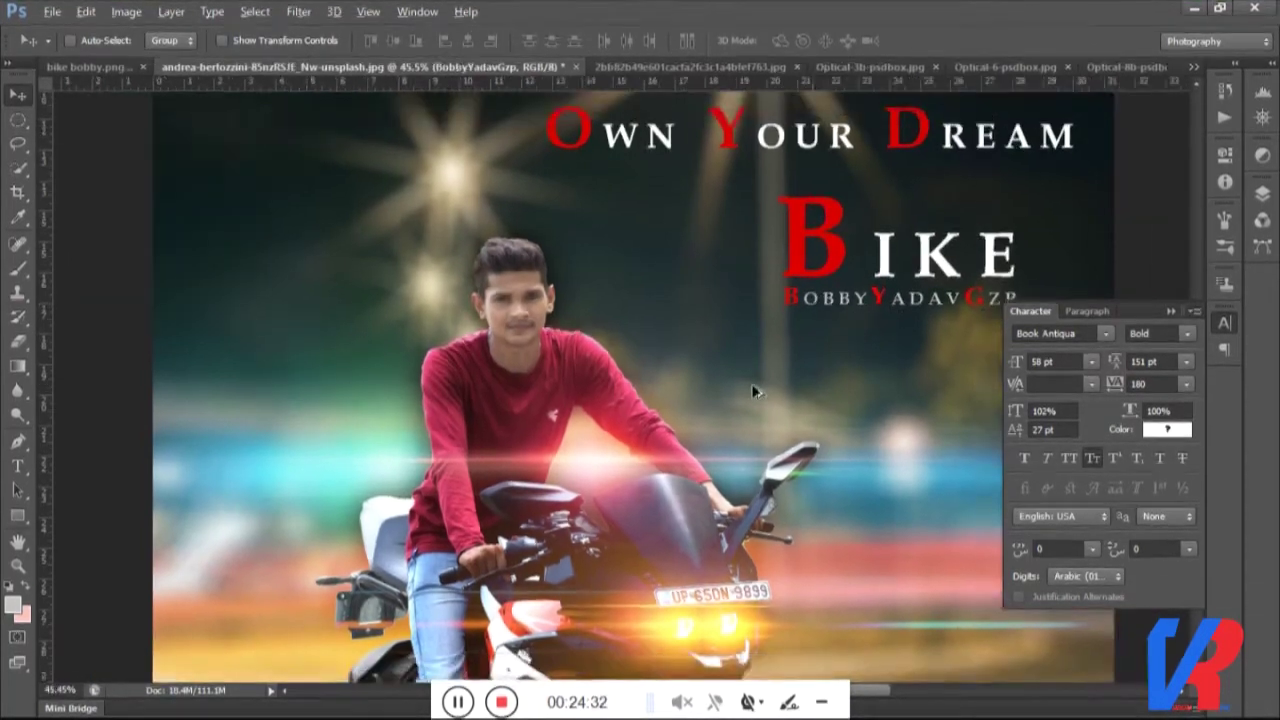
{"action": "scroll", "coordinate": [757, 390], "scroll_direction": "up", "scroll_amount": 1}
{"action": "scroll", "coordinate": [768, 362], "scroll_direction": "up", "scroll_amount": 1}
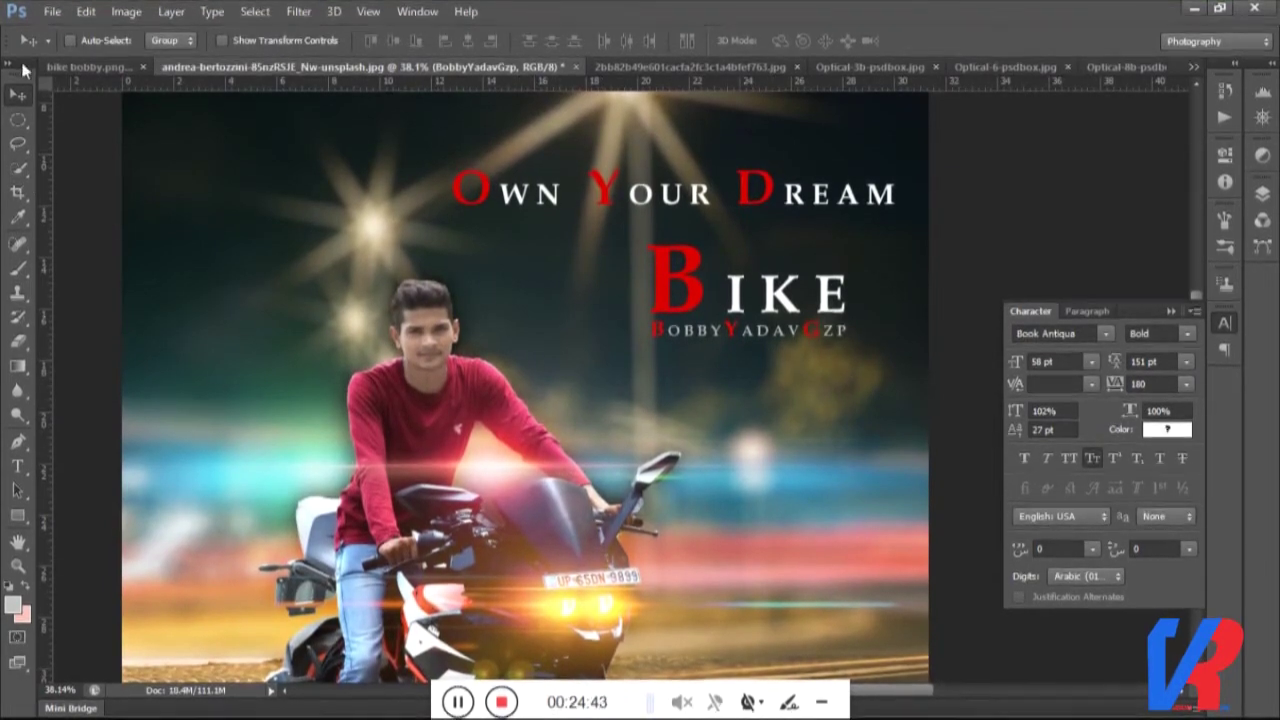
{"action": "left_click", "coordinate": [1193, 67]}
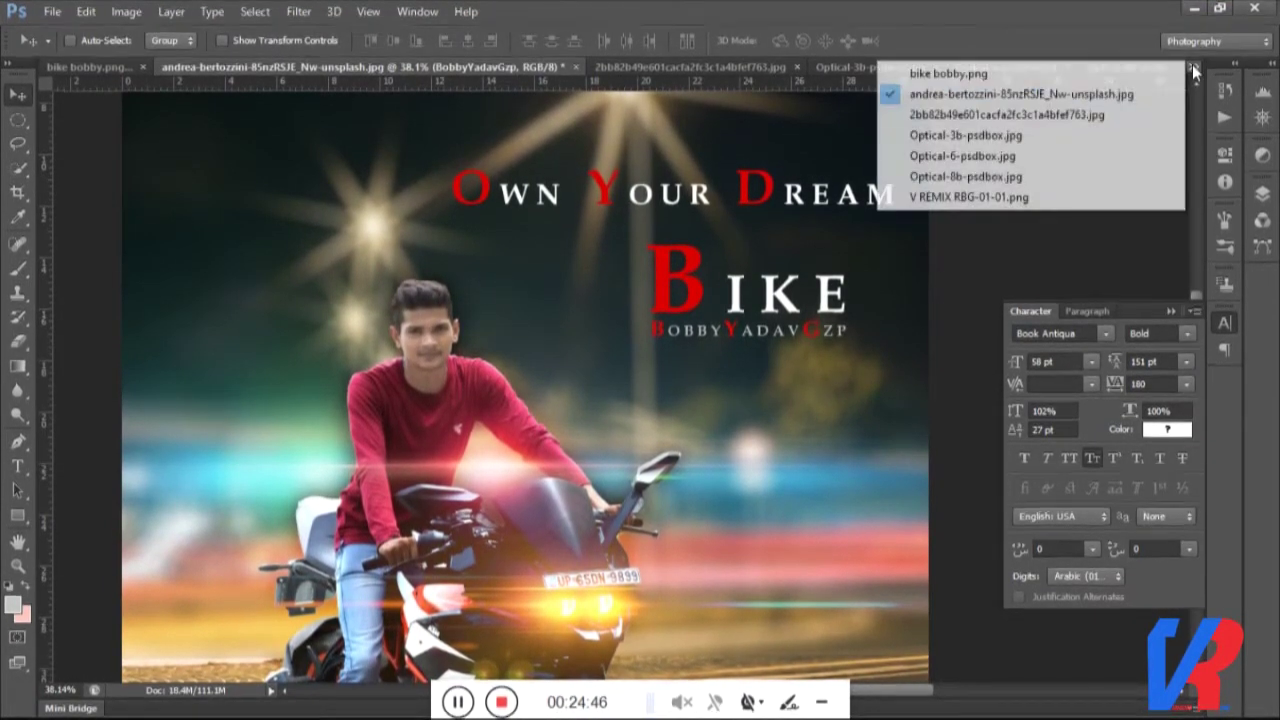
Copy the V REMIX RBG-01-01.png logo onto the poster and shrink it small.
{"action": "left_click", "coordinate": [996, 197]}
{"action": "left_click_drag", "start_coordinate": [728, 435], "coordinate": [84, 68]}
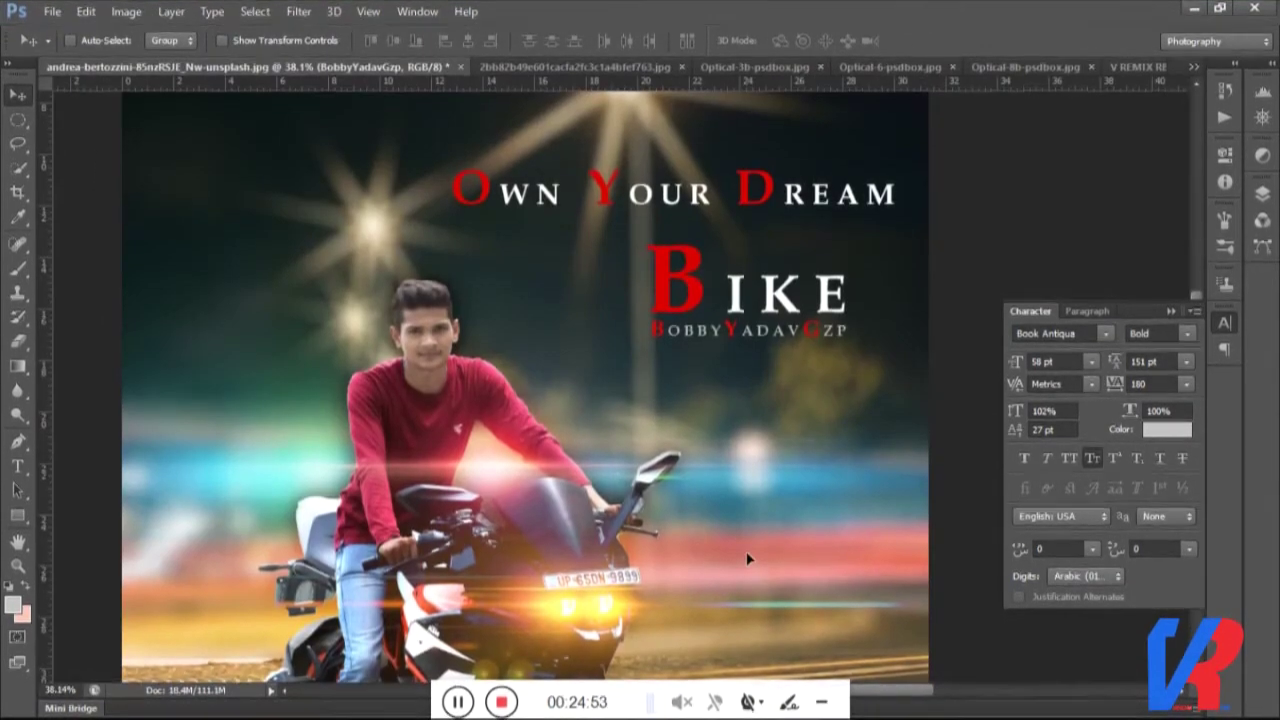
{"action": "left_click_drag", "start_coordinate": [84, 68], "coordinate": [746, 551]}
{"action": "scroll", "coordinate": [746, 551], "scroll_direction": "down", "scroll_amount": 3}
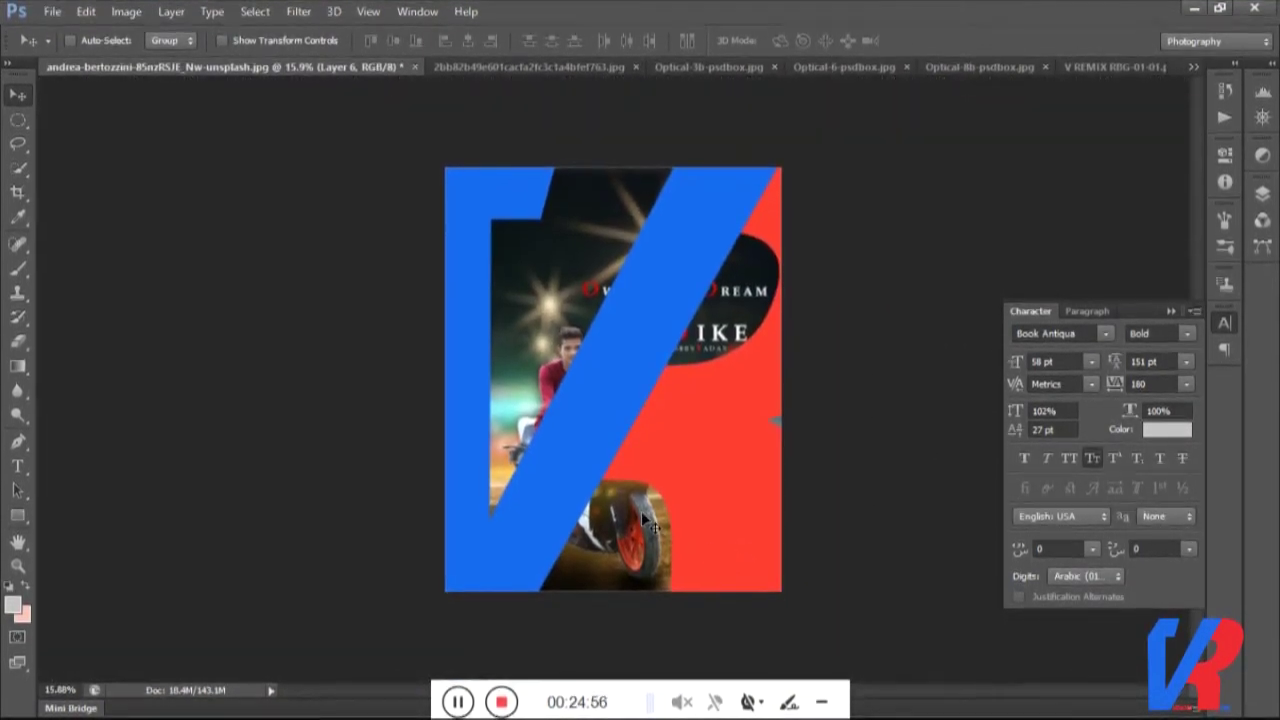
{"action": "key", "text": "ctrl+t"}
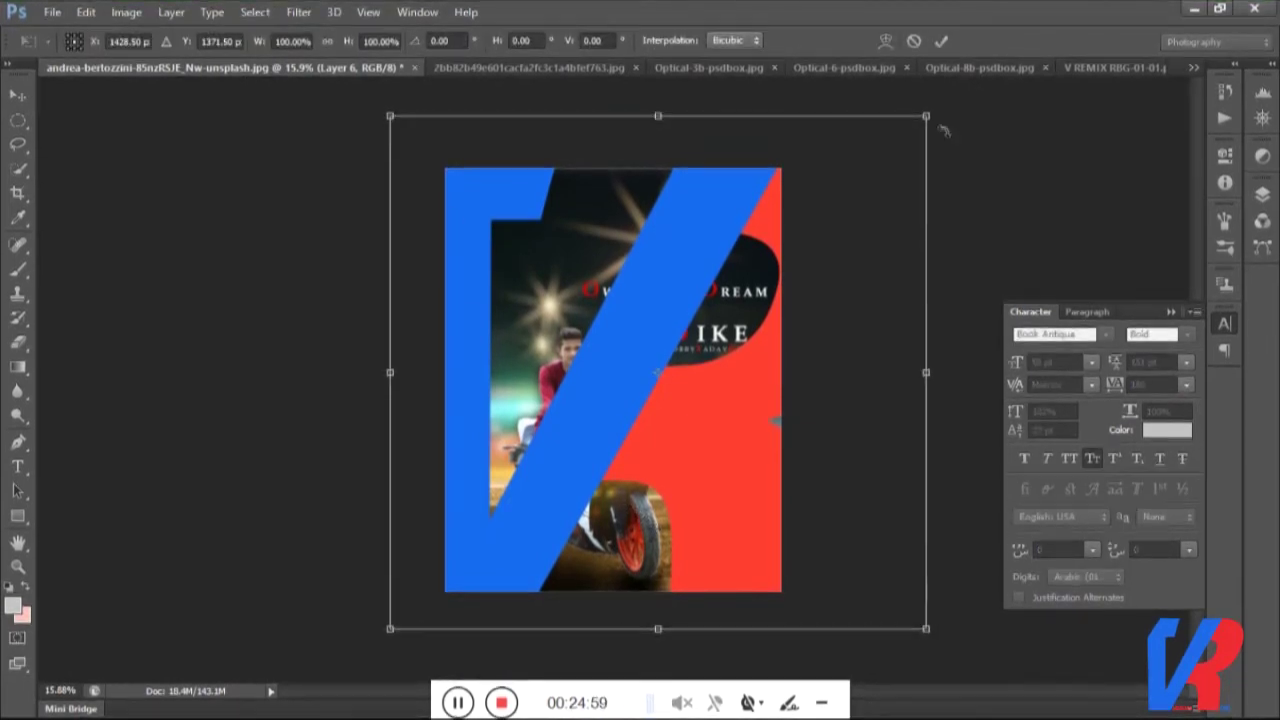
{"action": "left_click_drag", "start_coordinate": [922, 116], "coordinate": [426, 627]}
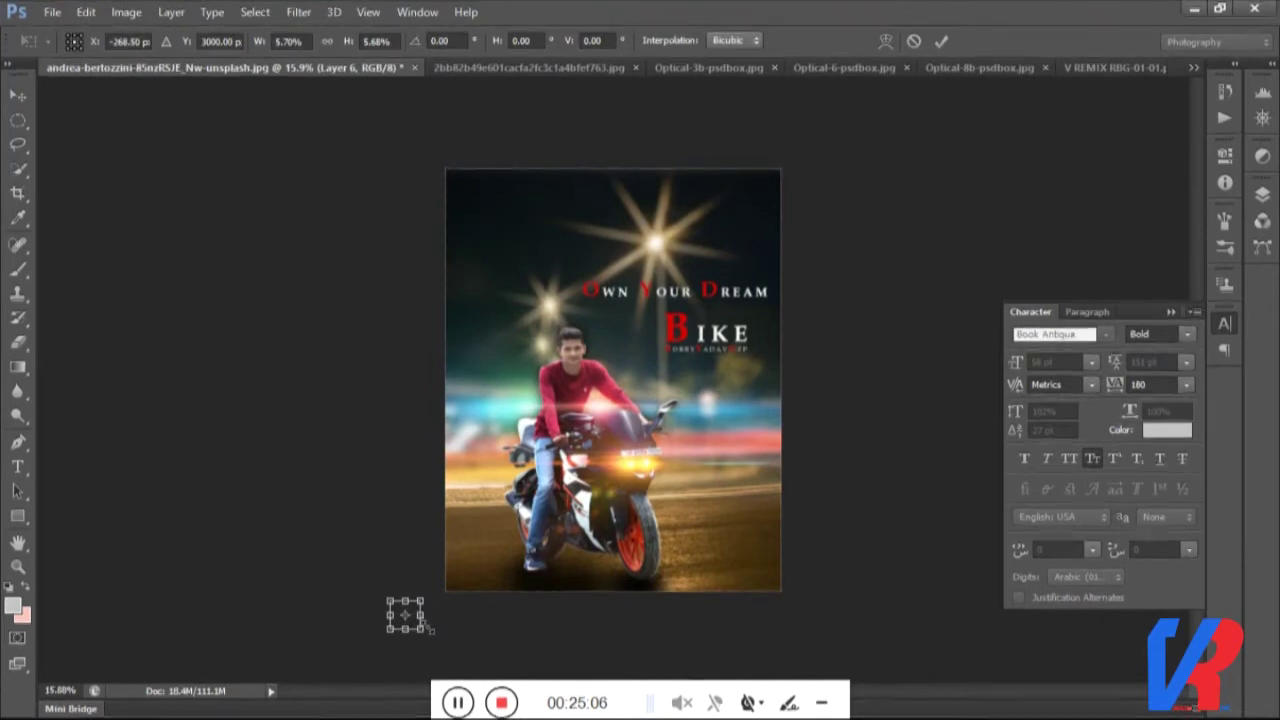
Resize the VR logo and position it beside the bike's front wheel.
{"action": "key", "text": "ctrl+0"}
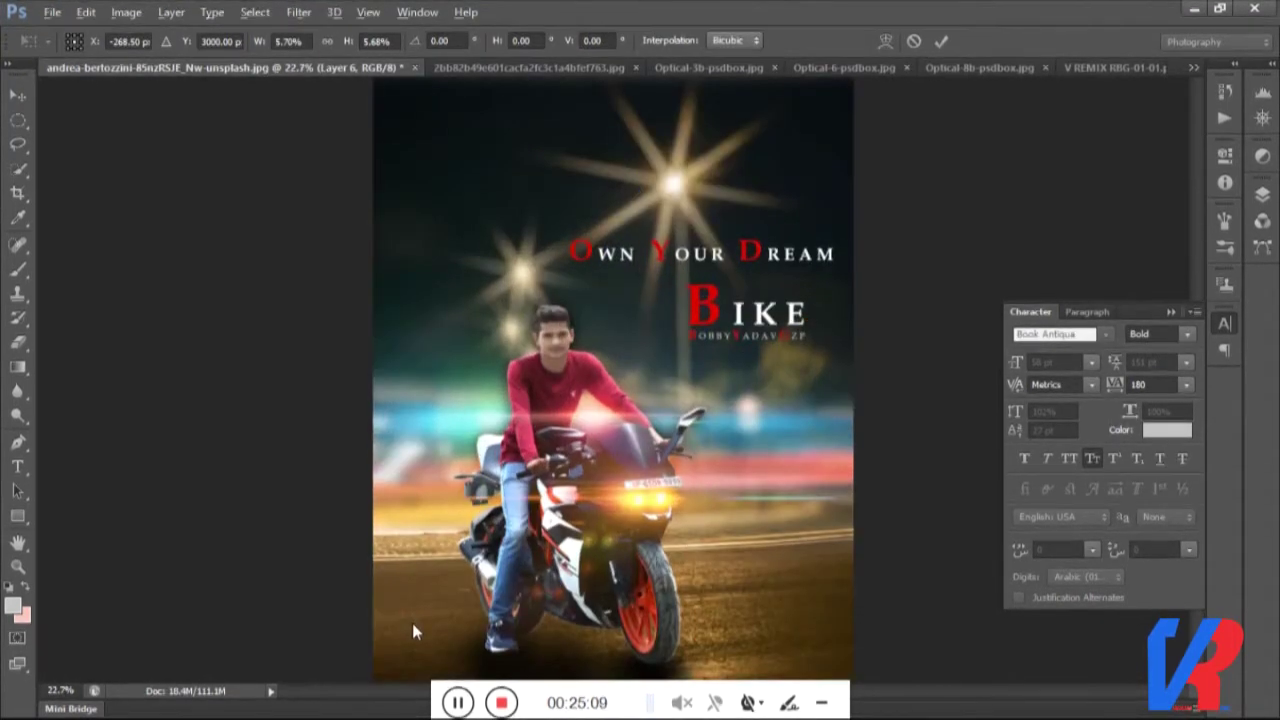
{"action": "scroll", "coordinate": [432, 552], "scroll_direction": "down", "scroll_amount": 2}
{"action": "scroll", "coordinate": [432, 552], "scroll_direction": "down", "scroll_amount": 2}
{"action": "left_click_drag", "start_coordinate": [409, 592], "coordinate": [468, 573]}
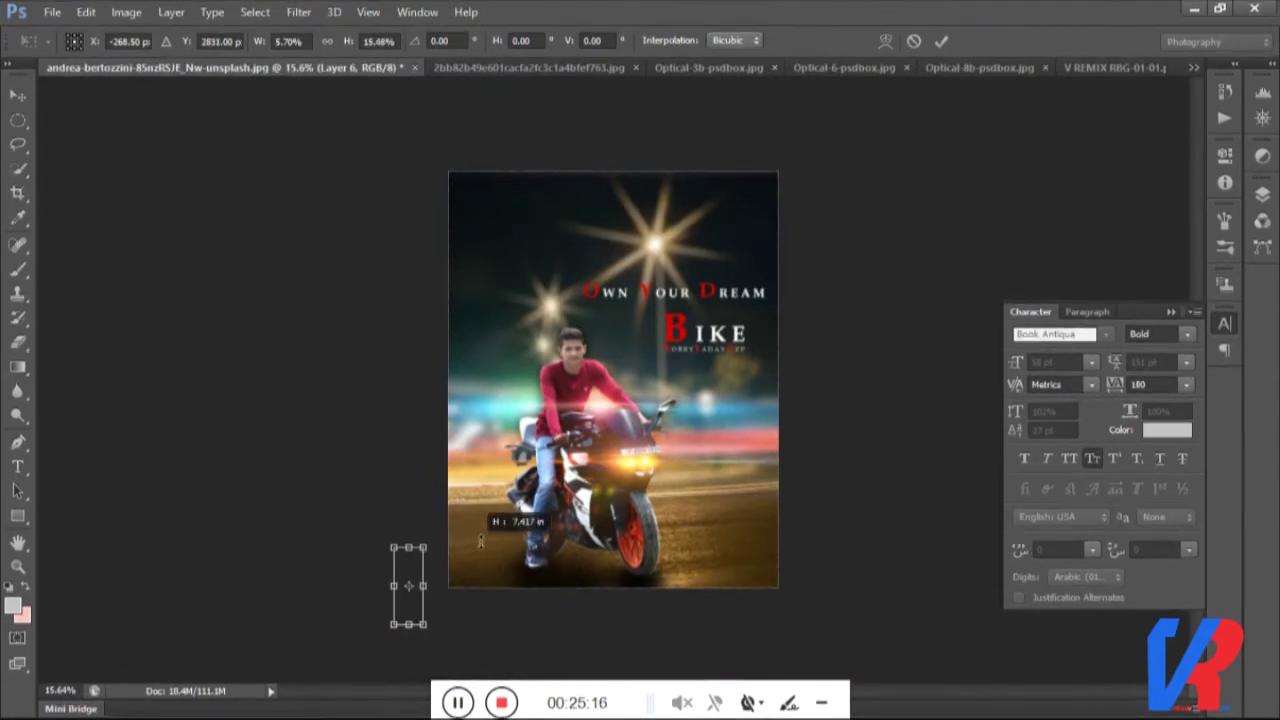
{"action": "key", "text": "ctrl+z"}
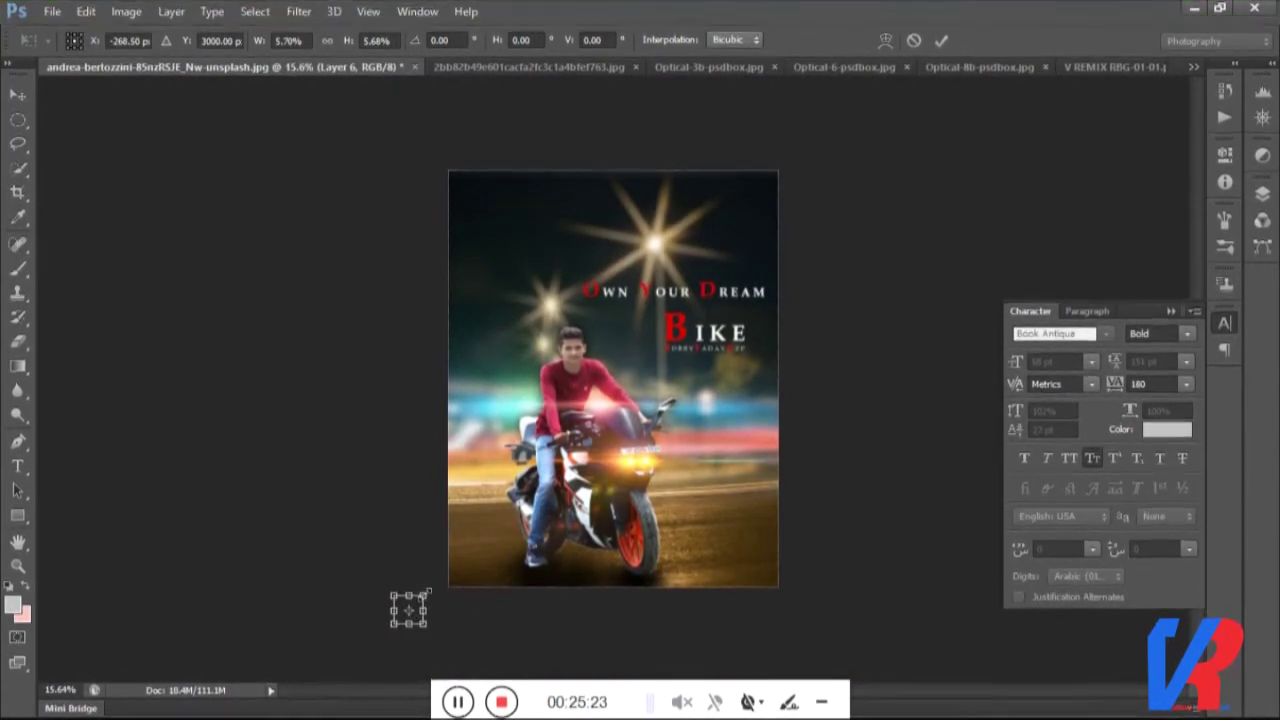
{"action": "mouse_move", "coordinate": [428, 591]}
{"action": "left_mouse_down"}
{"action": "mouse_move", "coordinate": [460, 556]}
{"action": "mouse_move", "coordinate": [748, 543]}
{"action": "mouse_move", "coordinate": [742, 591]}
{"action": "mouse_move", "coordinate": [814, 658]}
{"action": "left_mouse_up"}
{"action": "key", "text": "ctrl+plus"}
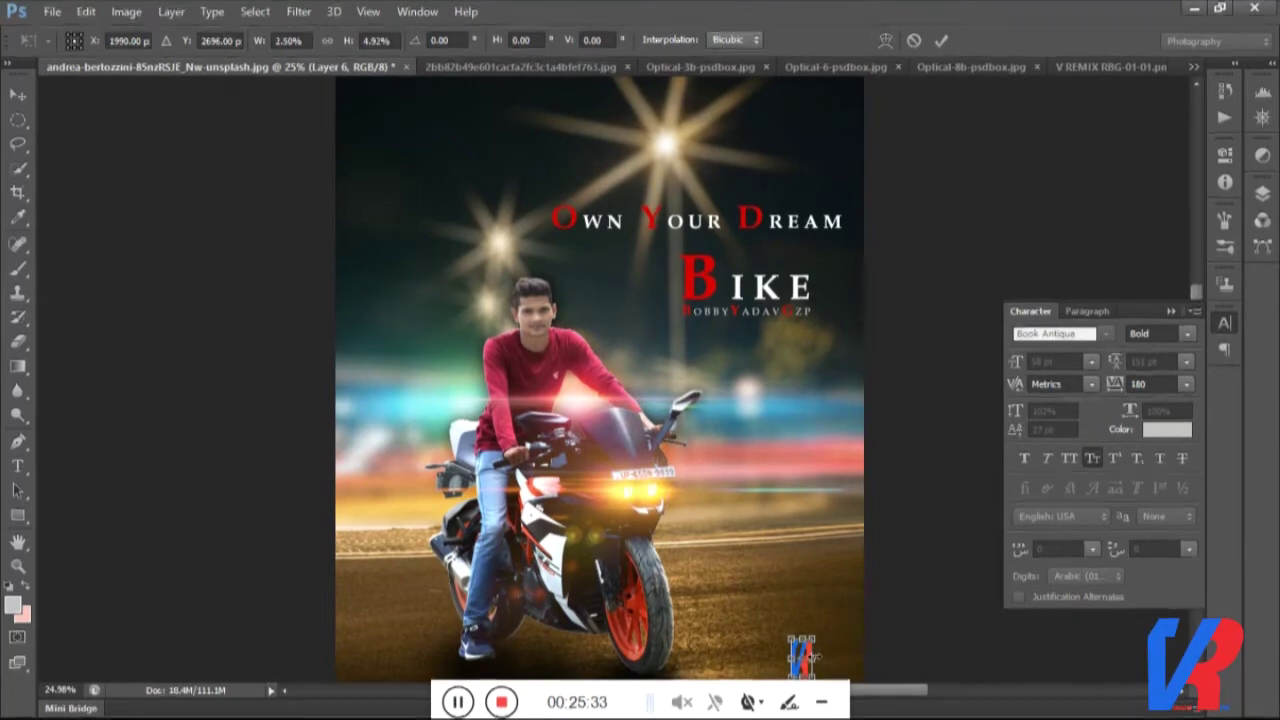
{"action": "left_click_drag", "start_coordinate": [801, 637], "coordinate": [801, 646]}
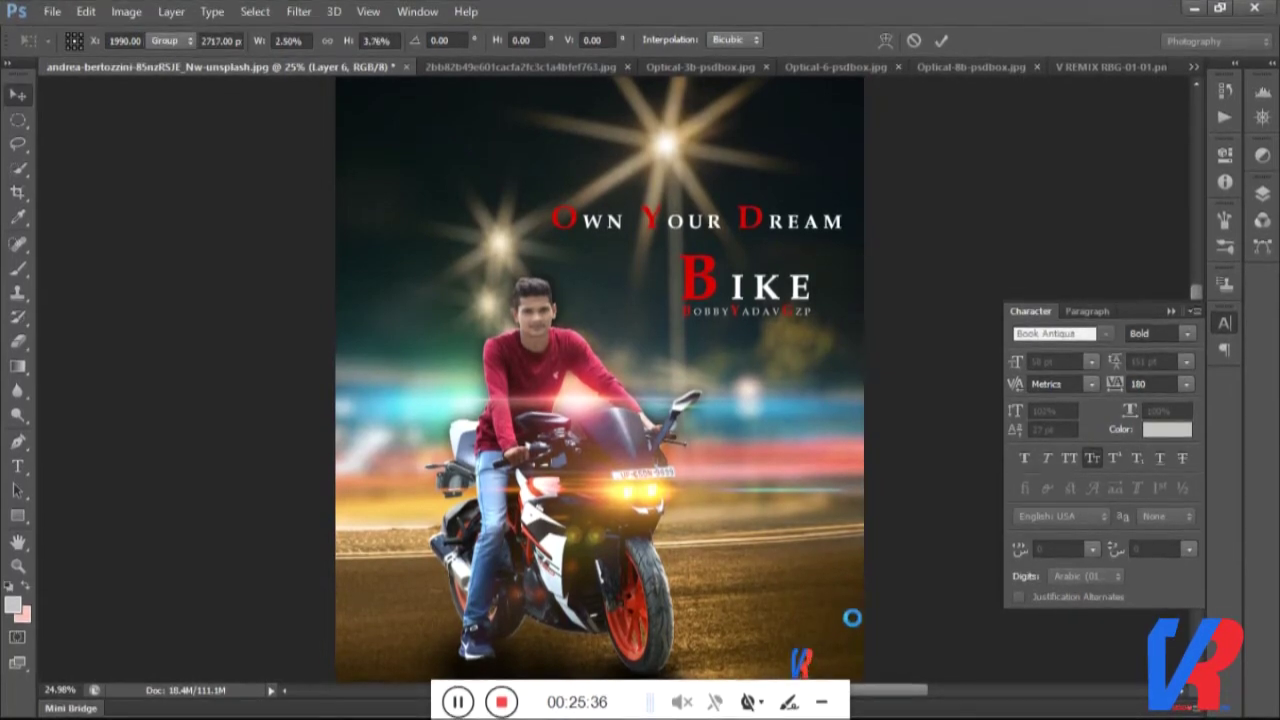
{"action": "key", "text": "Return"}
{"action": "scroll", "coordinate": [845, 617], "scroll_direction": "up", "scroll_amount": 2}
{"action": "left_click_drag", "start_coordinate": [816, 599], "coordinate": [638, 546]}
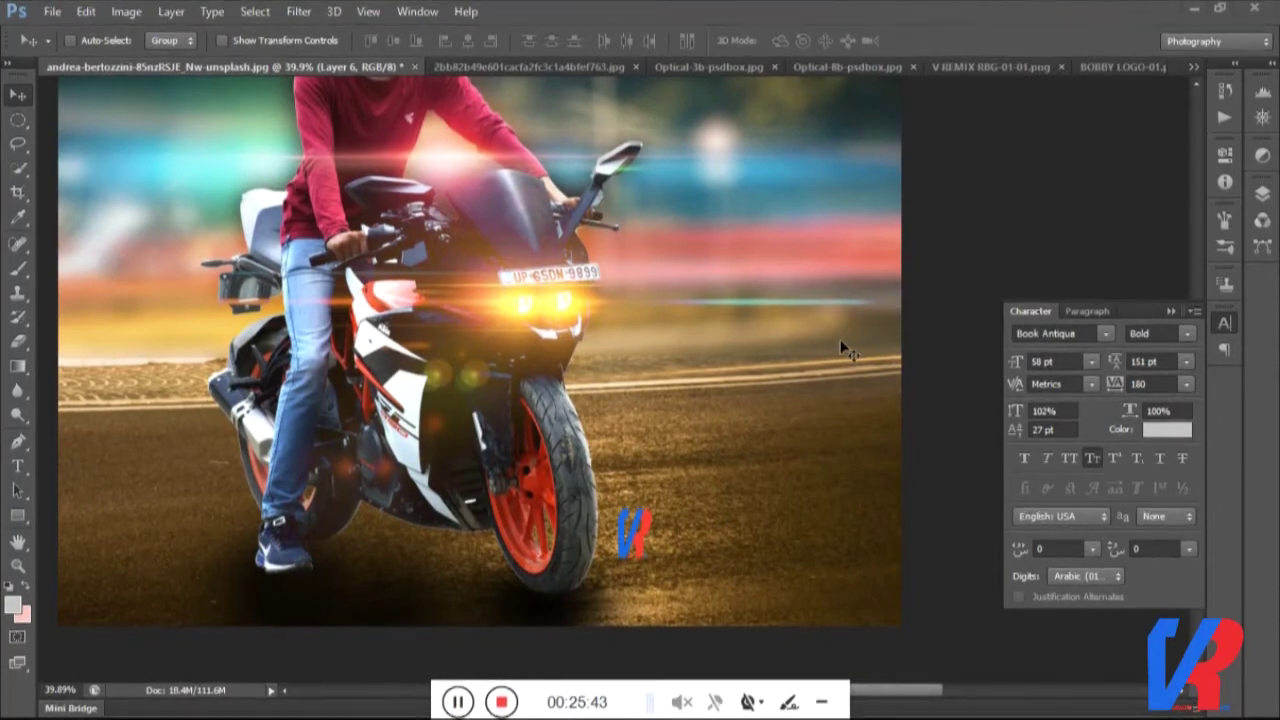
{"action": "left_click", "coordinate": [904, 67]}
Bring the bike logo onto the poster as Layer 7, shrink it, and place it top-left.
{"action": "left_click", "coordinate": [1117, 68]}
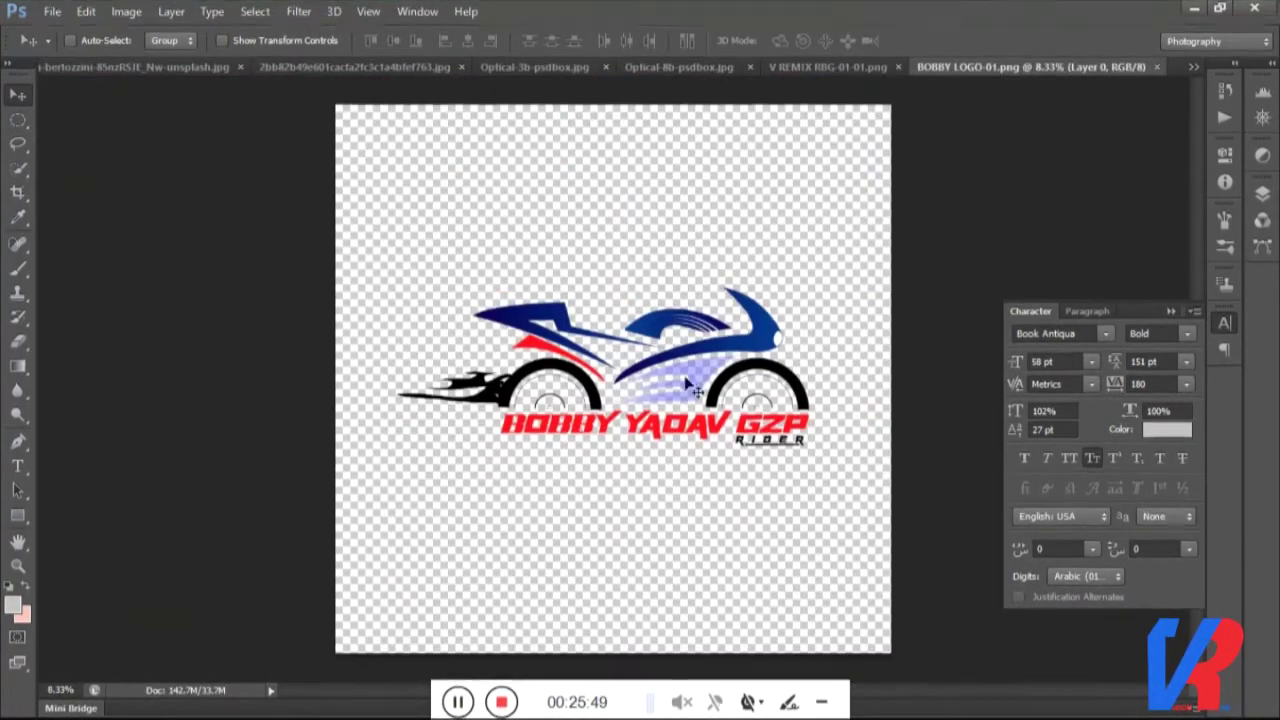
{"action": "left_click_drag", "start_coordinate": [686, 385], "coordinate": [723, 204]}
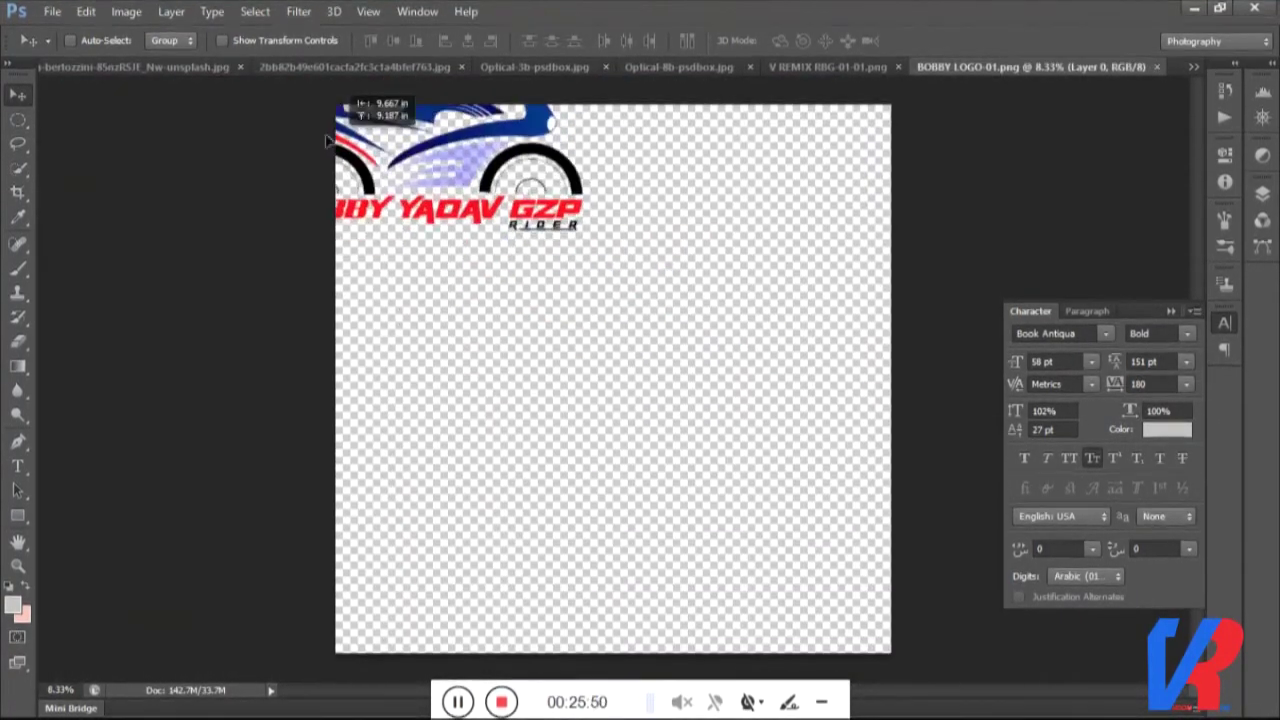
{"action": "scroll", "coordinate": [723, 204], "scroll_direction": "down", "scroll_amount": 3}
{"action": "key", "text": "ctrl+t"}
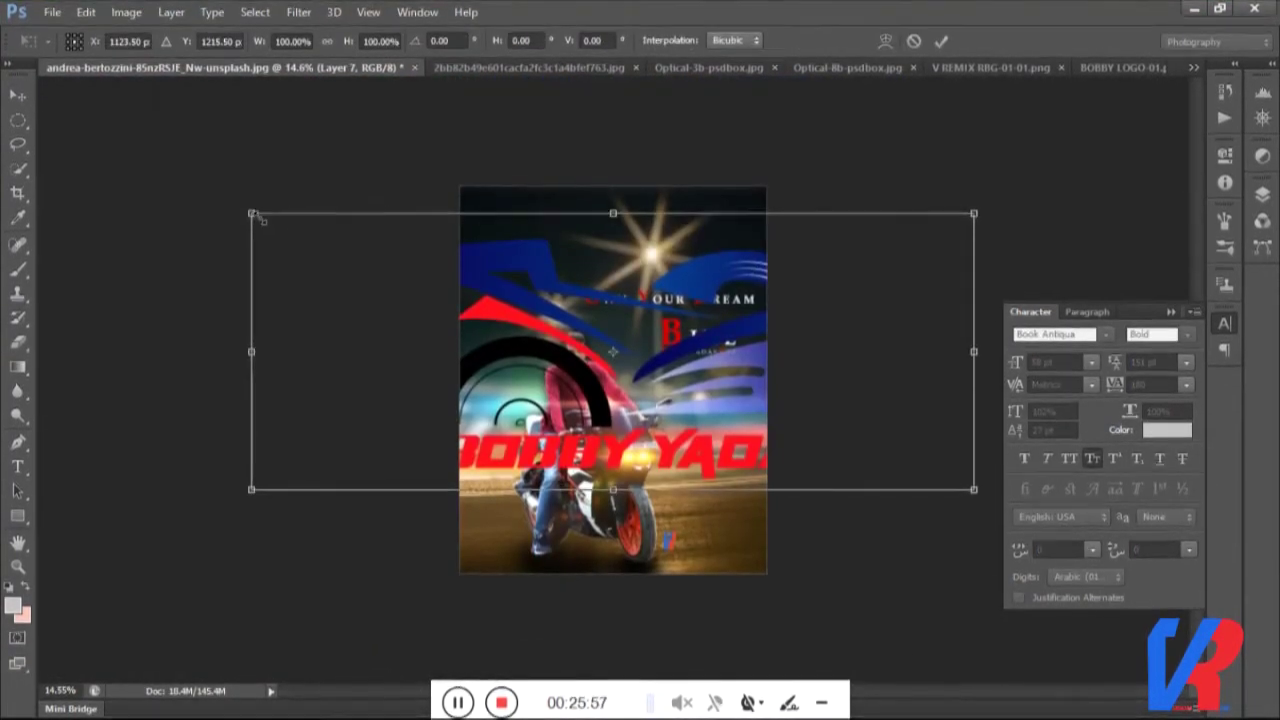
{"action": "left_click_drag", "start_coordinate": [251, 212], "coordinate": [788, 418]}
{"action": "left_click_drag", "start_coordinate": [843, 462], "coordinate": [689, 380]}
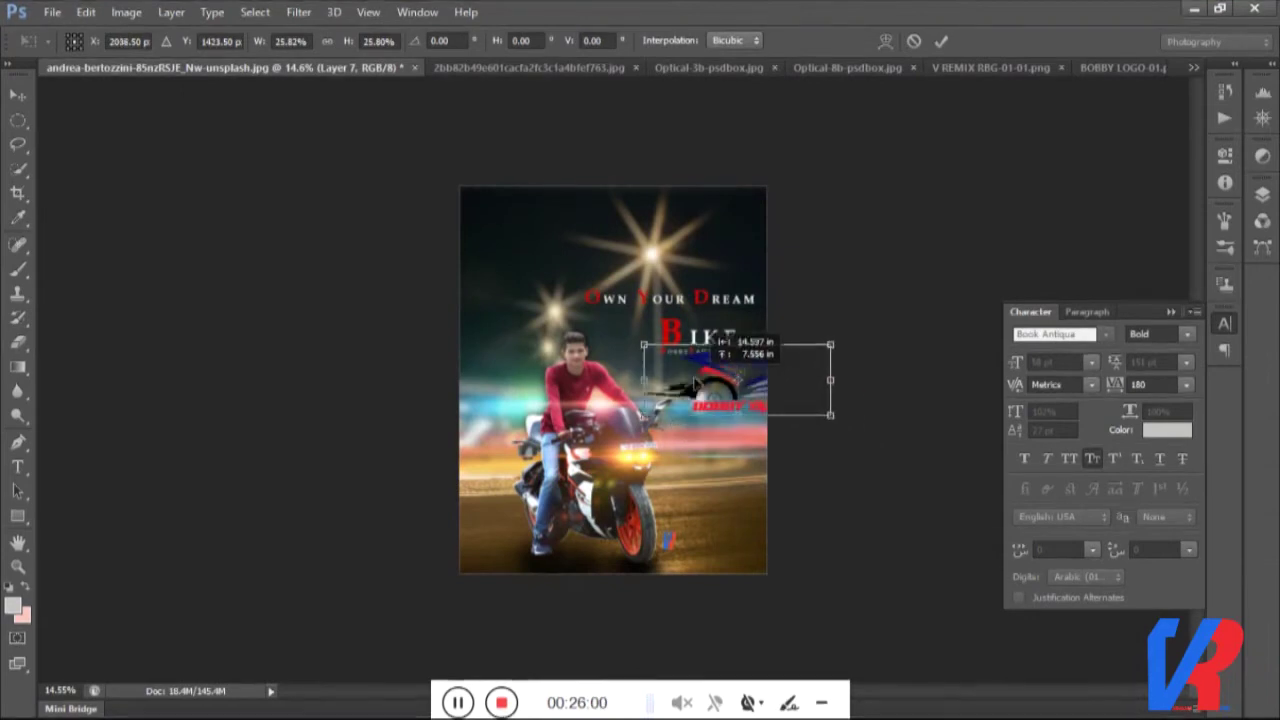
{"action": "left_click_drag", "start_coordinate": [634, 336], "coordinate": [770, 387]}
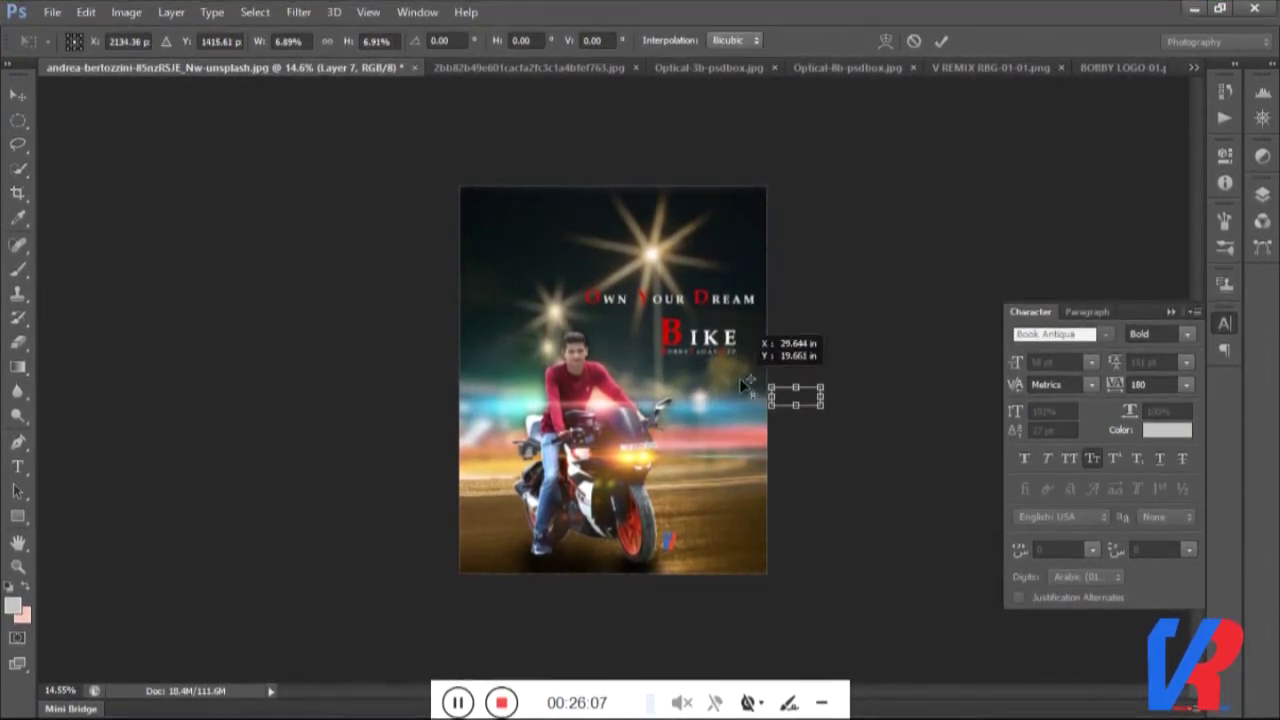
{"action": "mouse_move", "coordinate": [790, 400]}
{"action": "left_mouse_down"}
{"action": "mouse_move", "coordinate": [697, 372]}
{"action": "mouse_move", "coordinate": [428, 152]}
{"action": "mouse_move", "coordinate": [430, 128]}
{"action": "left_mouse_up"}
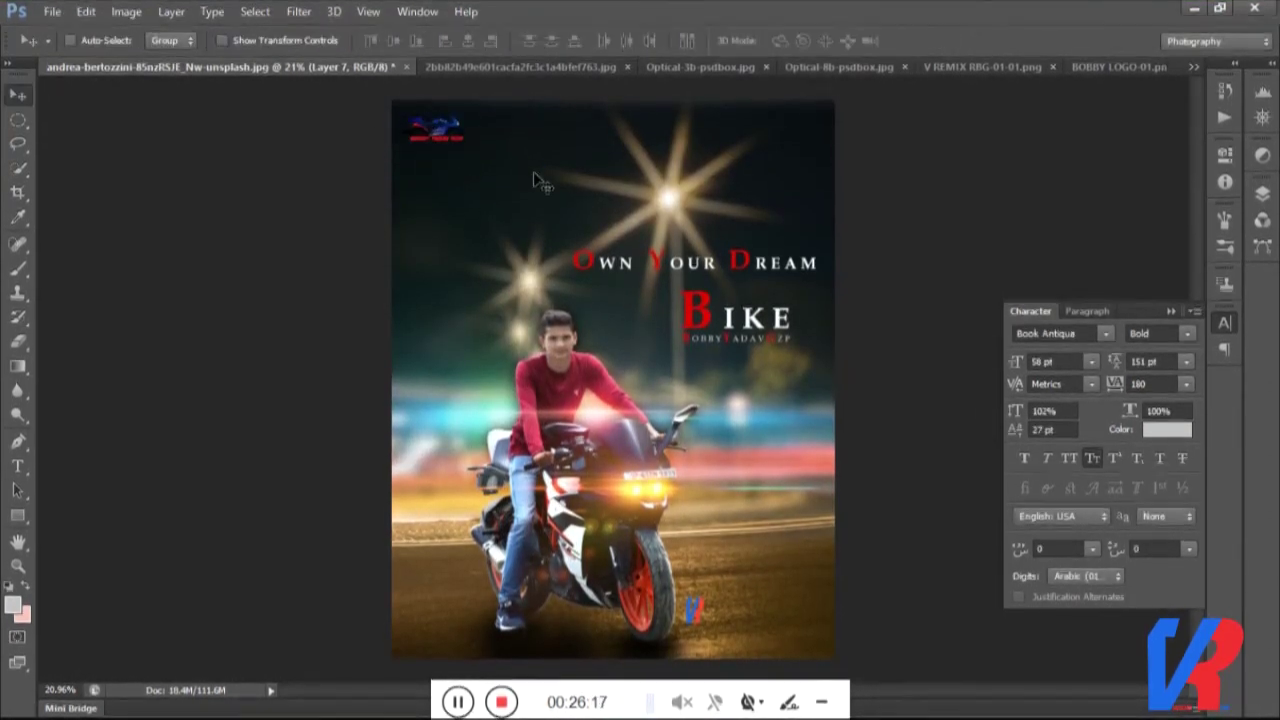
{"action": "scroll", "coordinate": [480, 182], "scroll_direction": "up", "scroll_amount": 1}
{"action": "scroll", "coordinate": [480, 182], "scroll_direction": "up", "scroll_amount": 1}
{"action": "scroll", "coordinate": [480, 181], "scroll_direction": "down", "scroll_amount": 1}
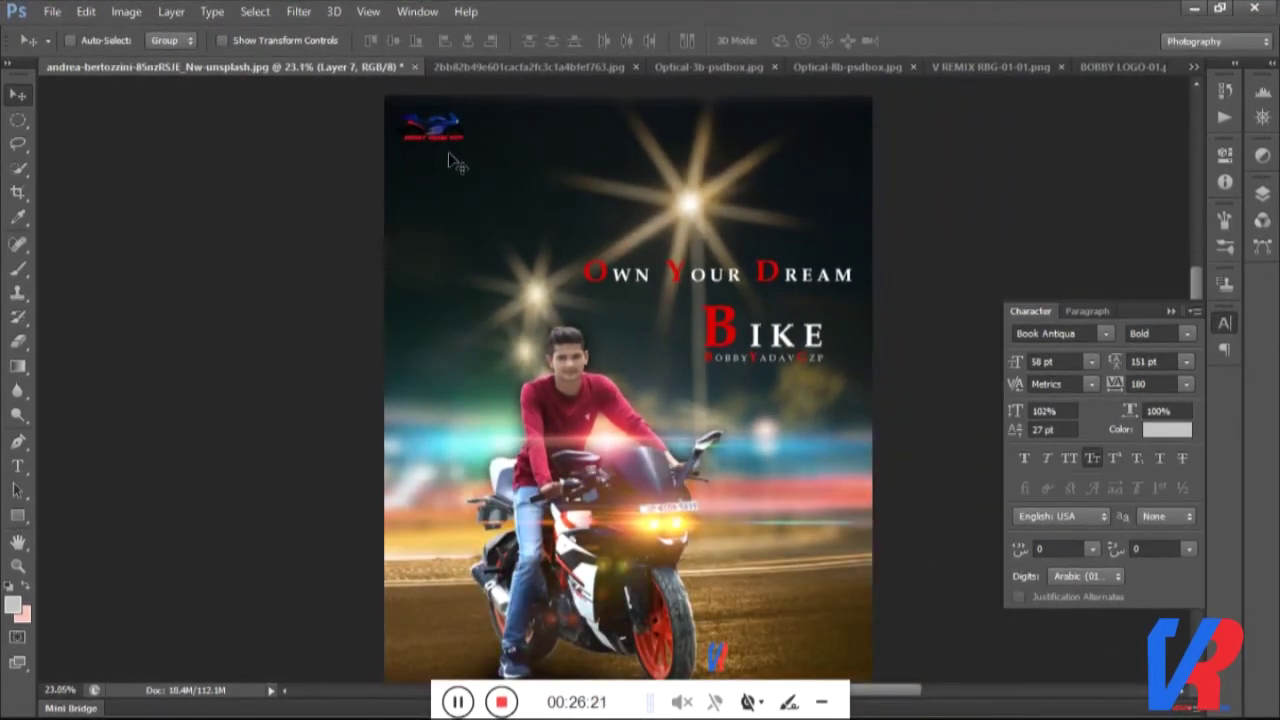
{"action": "left_click", "coordinate": [1262, 195]}
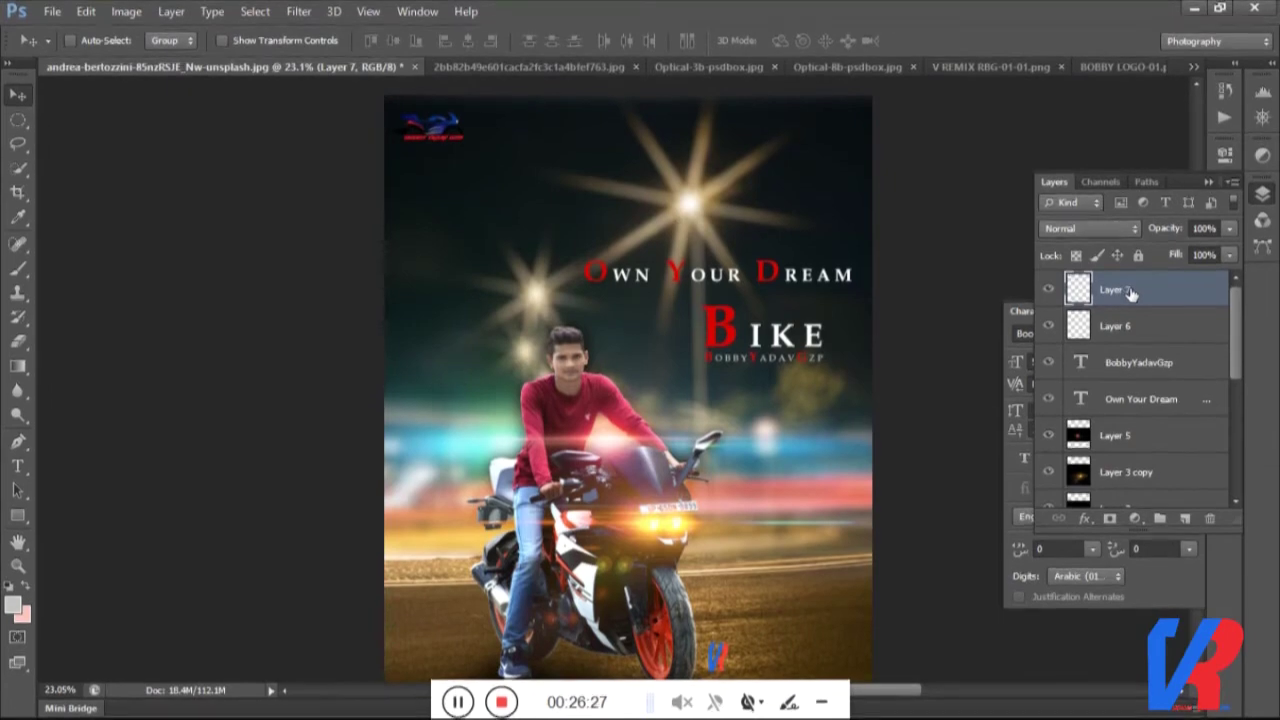
Give Layer 7's bike logo a 3 px white (ffffff) outline stroke.
{"action": "double_click", "coordinate": [1130, 290]}
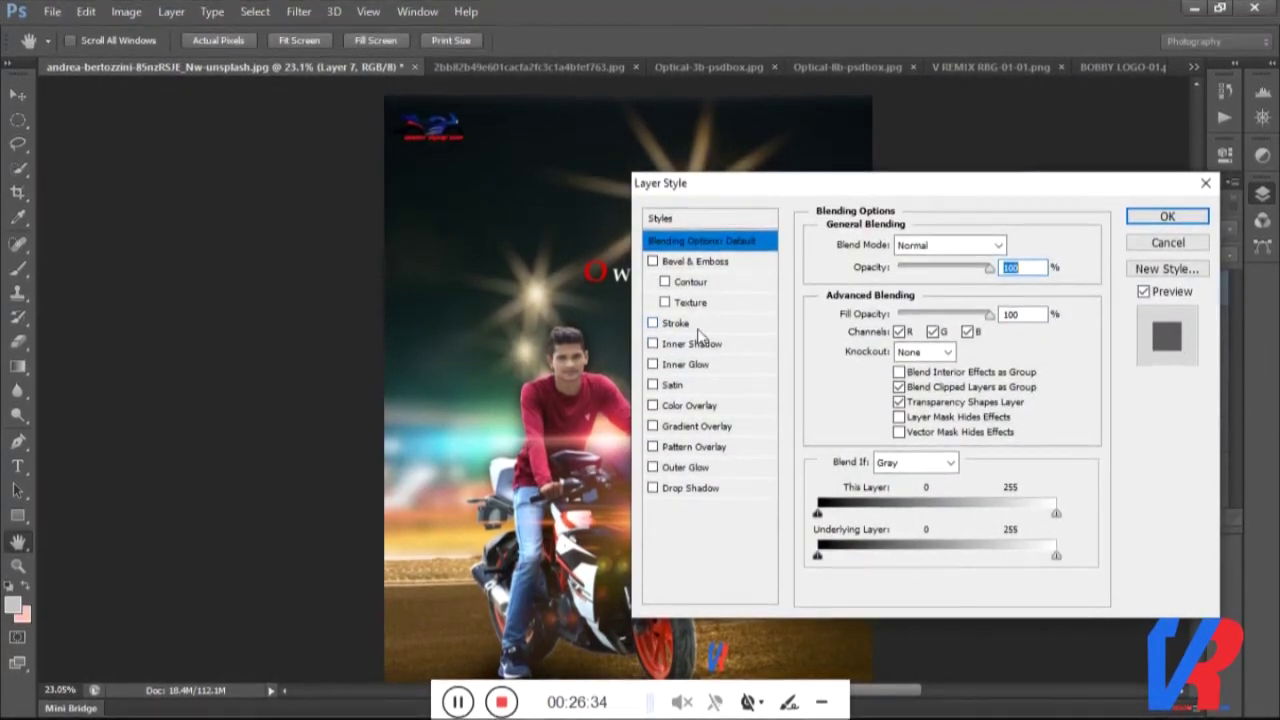
{"action": "left_click", "coordinate": [652, 324]}
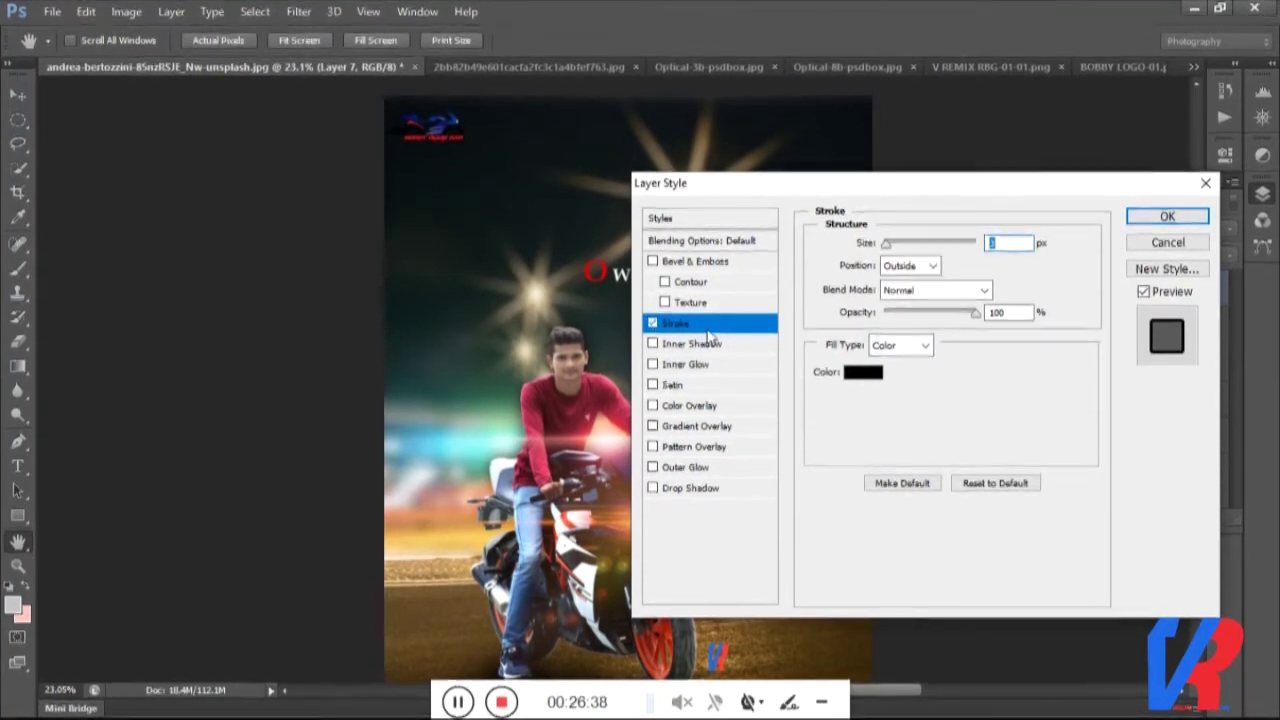
{"action": "left_click", "coordinate": [862, 373]}
{"action": "left_click", "coordinate": [601, 381]}
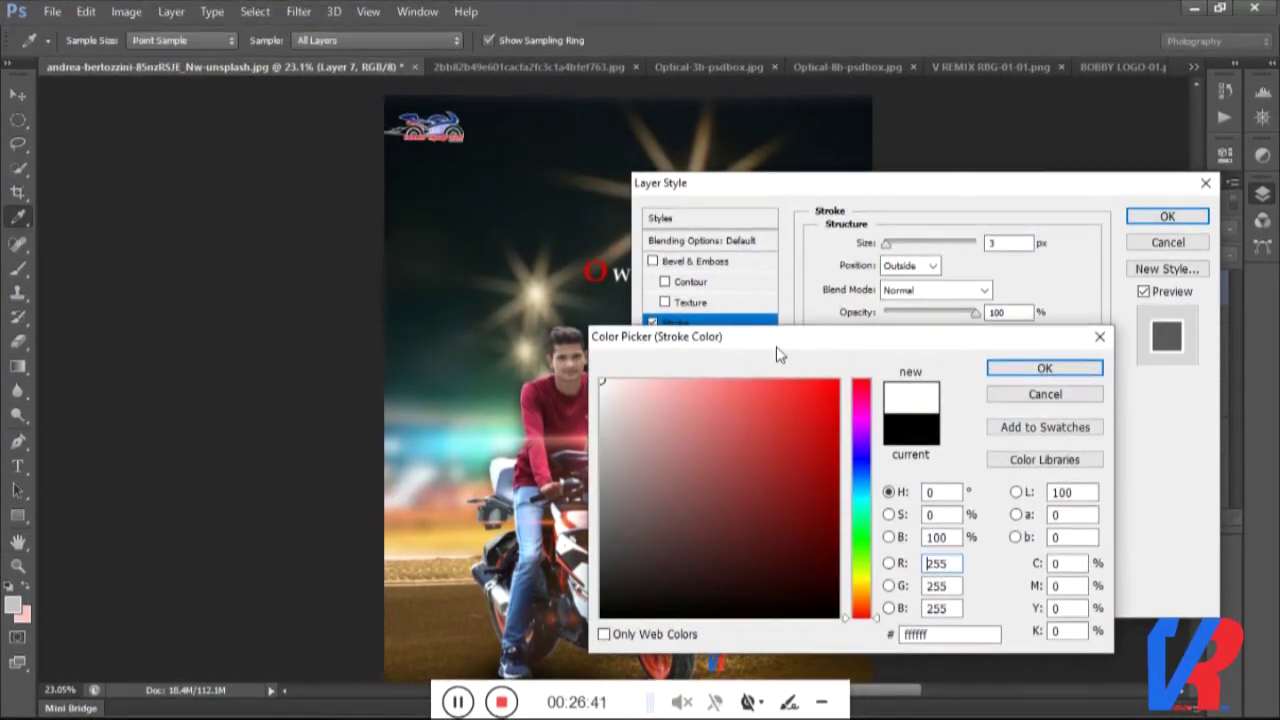
{"action": "left_click", "coordinate": [1071, 367]}
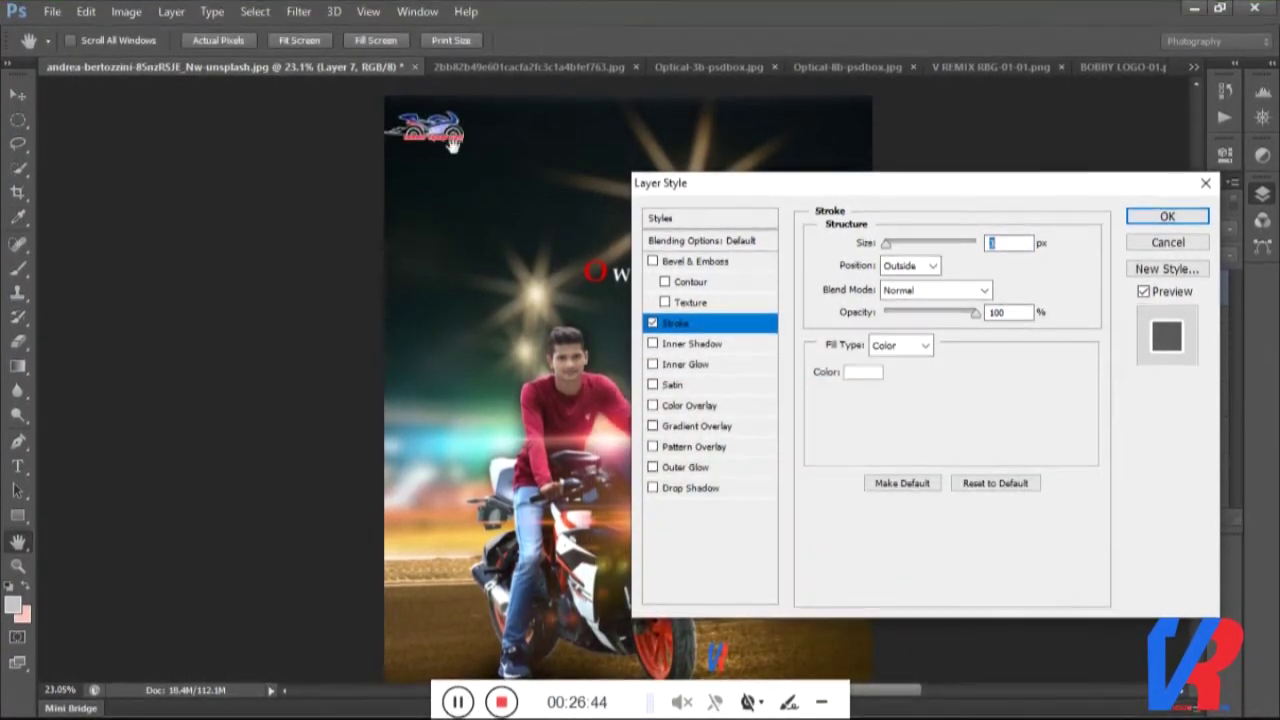
{"action": "key", "text": "Return"}
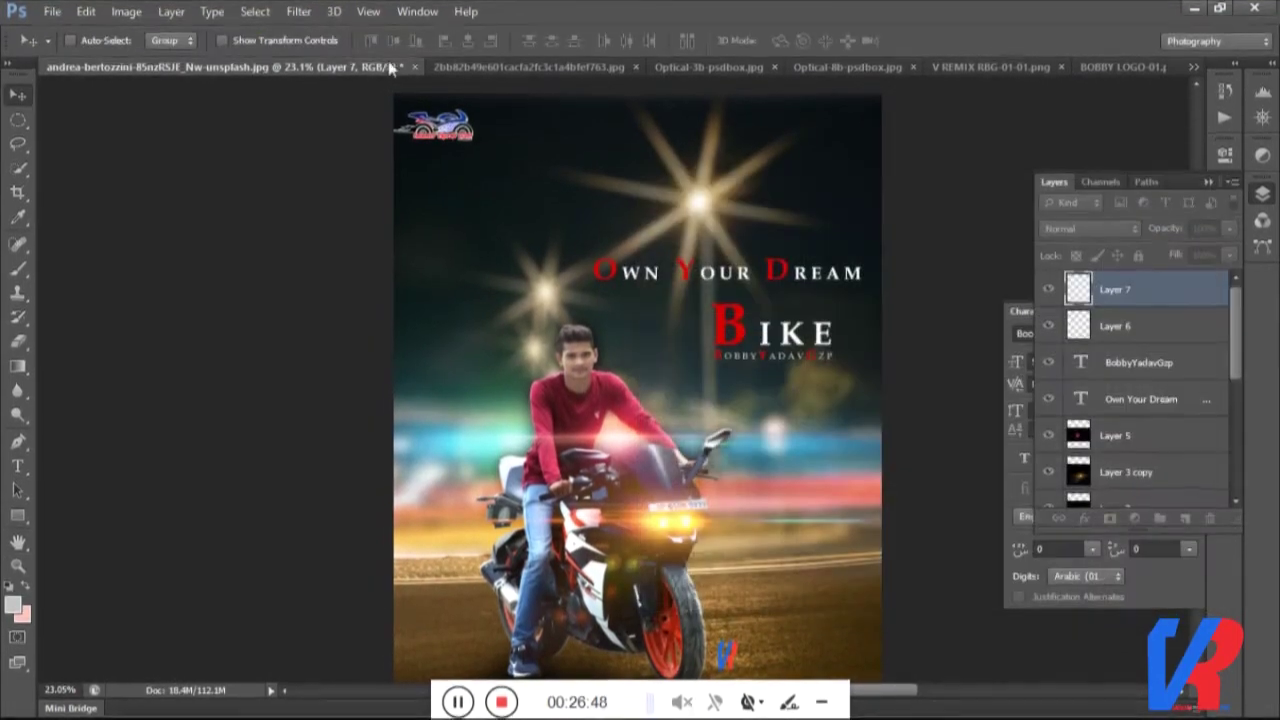
{"action": "left_click_drag", "start_coordinate": [443, 135], "coordinate": [730, 556]}
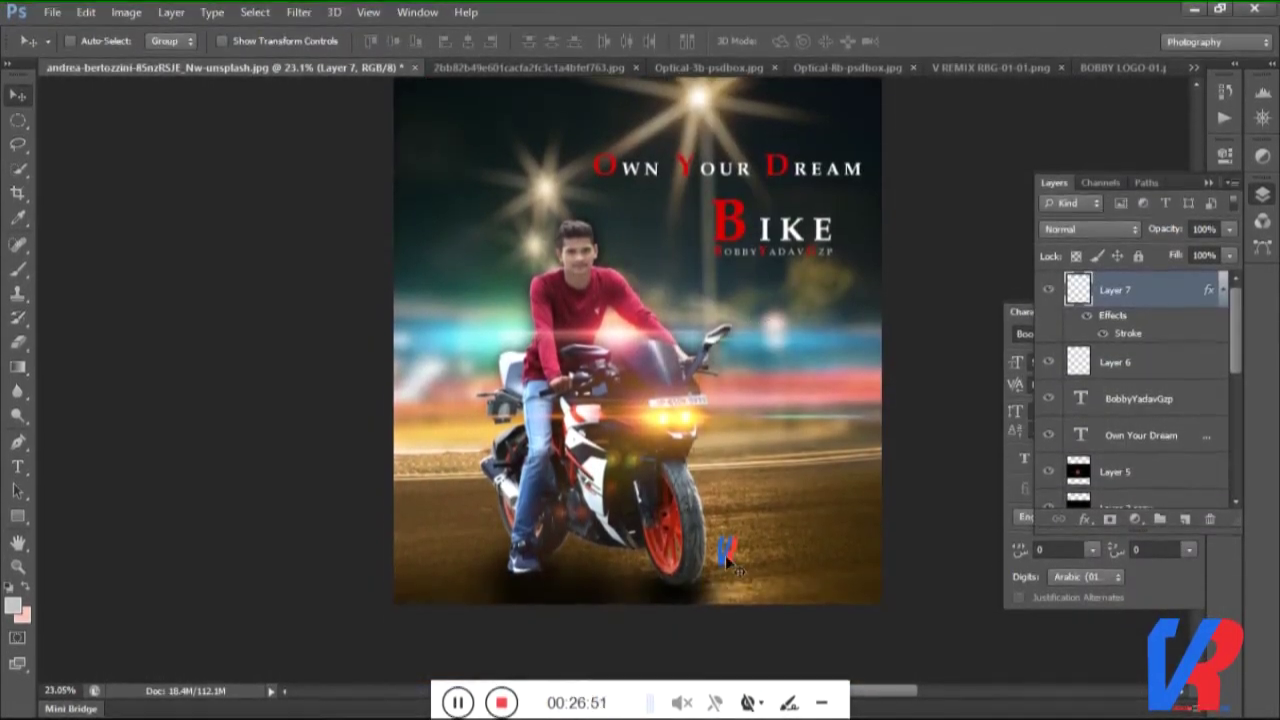
Copy the bike logo's stroke effect onto the VR logo's Layer 6.
{"action": "scroll", "coordinate": [1110, 385], "scroll_direction": "down", "scroll_amount": 2}
{"action": "scroll", "coordinate": [1104, 382], "scroll_direction": "up", "scroll_amount": 2}
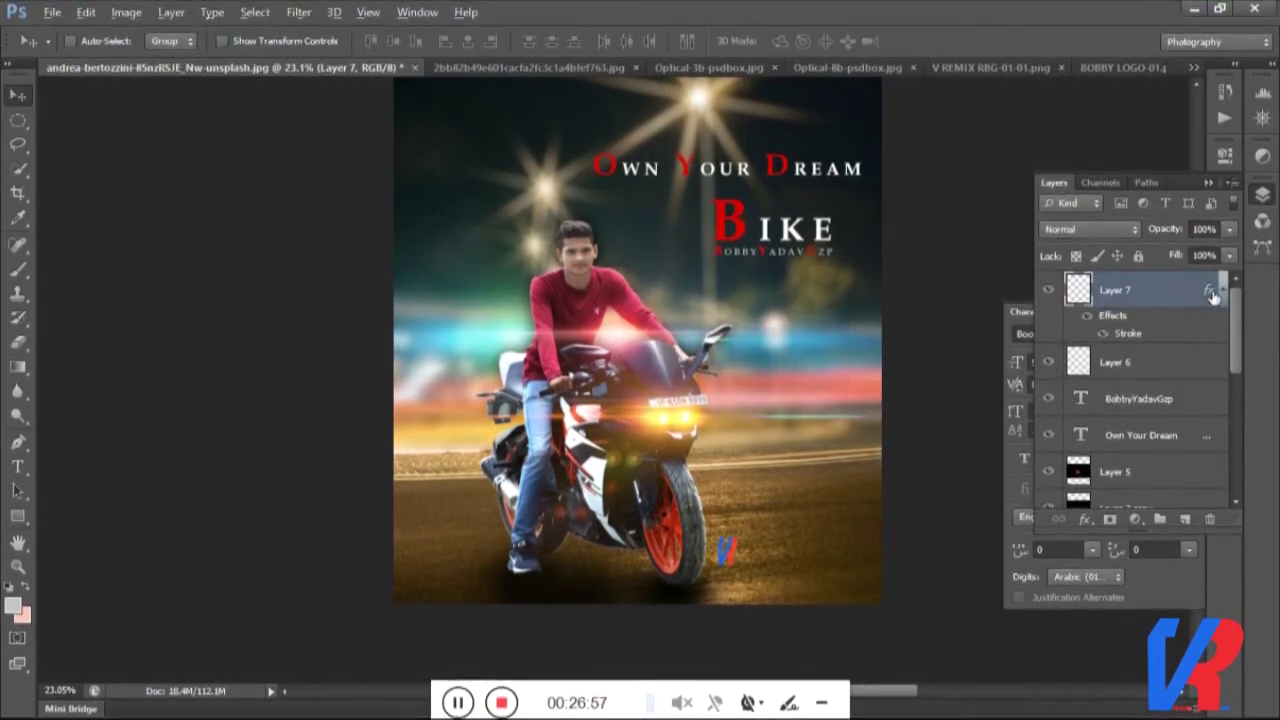
{"action": "left_click_drag", "start_coordinate": [1213, 316], "coordinate": [1140, 361]}
{"action": "scroll", "coordinate": [788, 569], "scroll_direction": "up", "scroll_amount": 2}
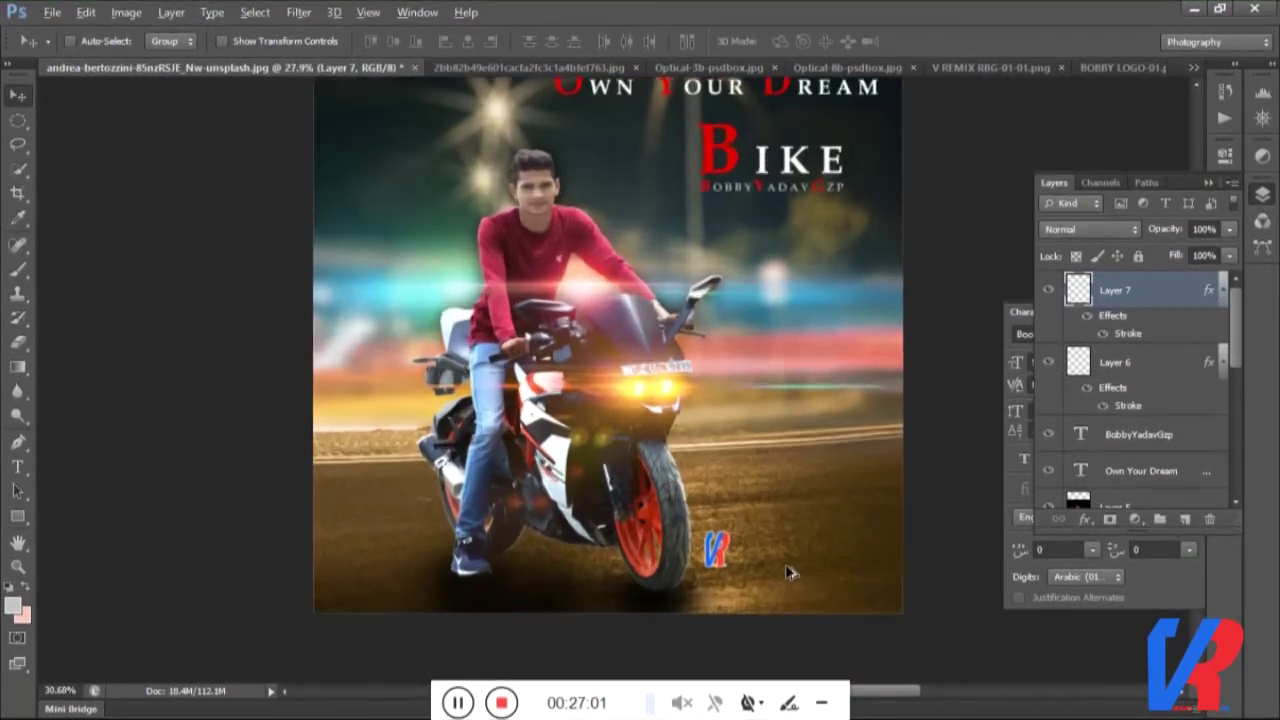
{"action": "scroll", "coordinate": [788, 571], "scroll_direction": "up", "scroll_amount": 2}
{"action": "scroll", "coordinate": [788, 571], "scroll_direction": "up", "scroll_amount": 1}
{"action": "key", "text": "ctrl+t"}
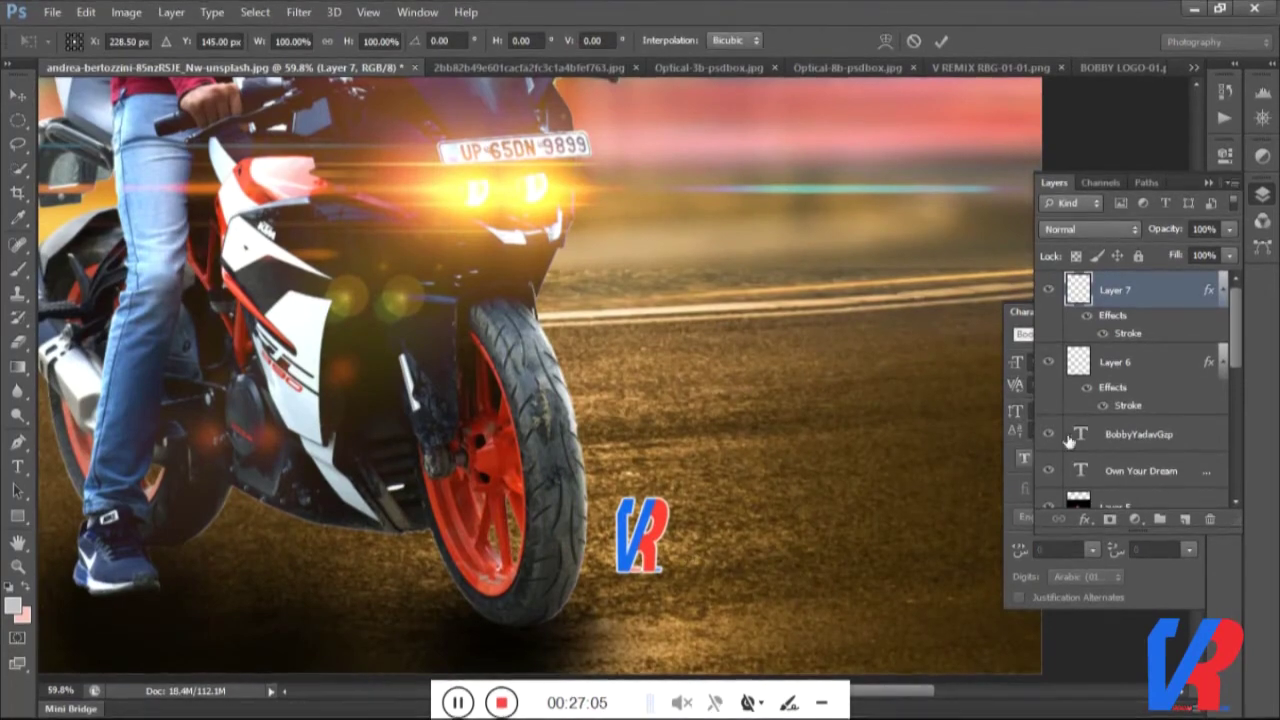
{"action": "key", "text": "Return"}
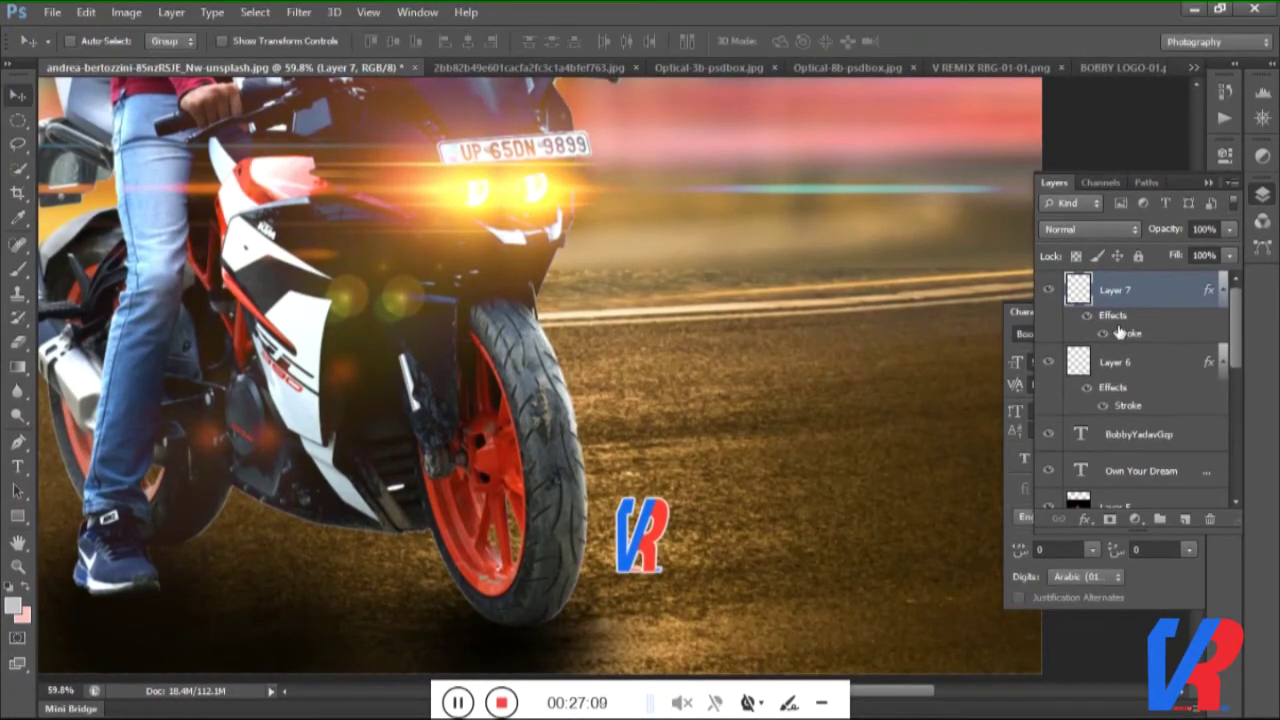
Enlarge the VR logo and move it into the poster's bottom-right corner.
{"action": "left_click", "coordinate": [1140, 362]}
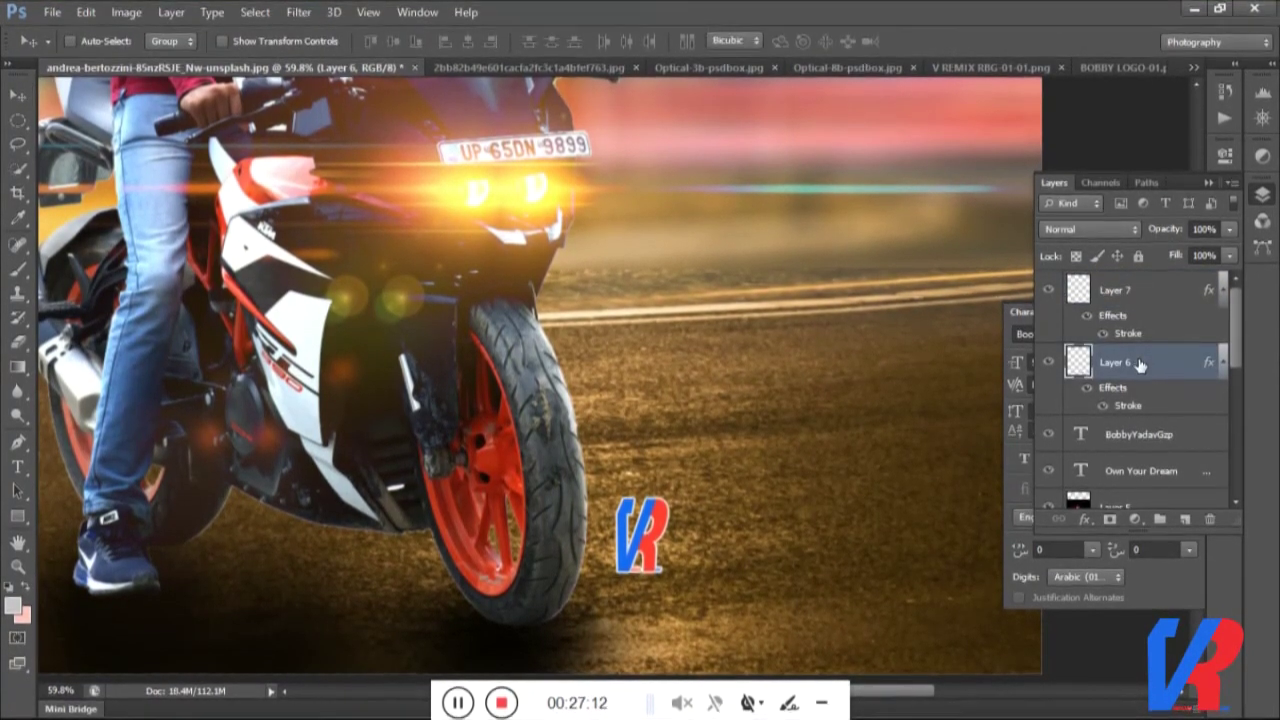
{"action": "left_click_drag", "start_coordinate": [668, 499], "coordinate": [755, 434]}
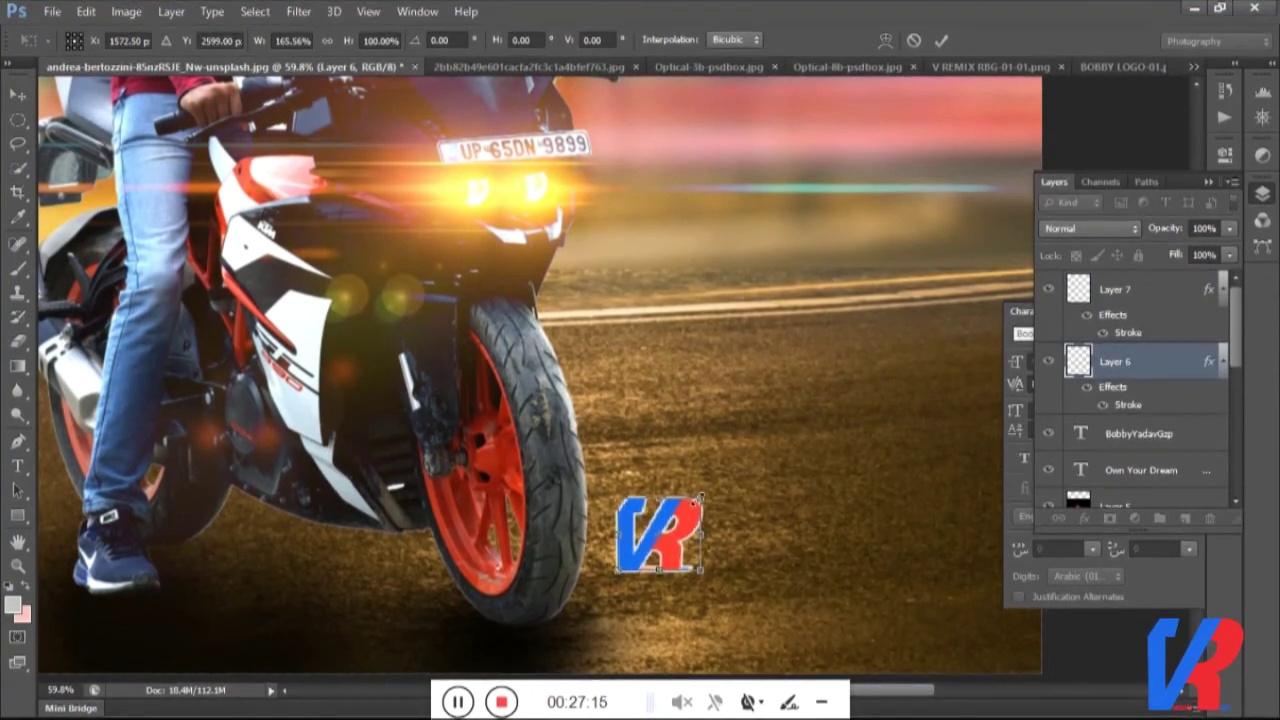
{"action": "key", "text": "Return"}
{"action": "key", "text": "ctrl+0"}
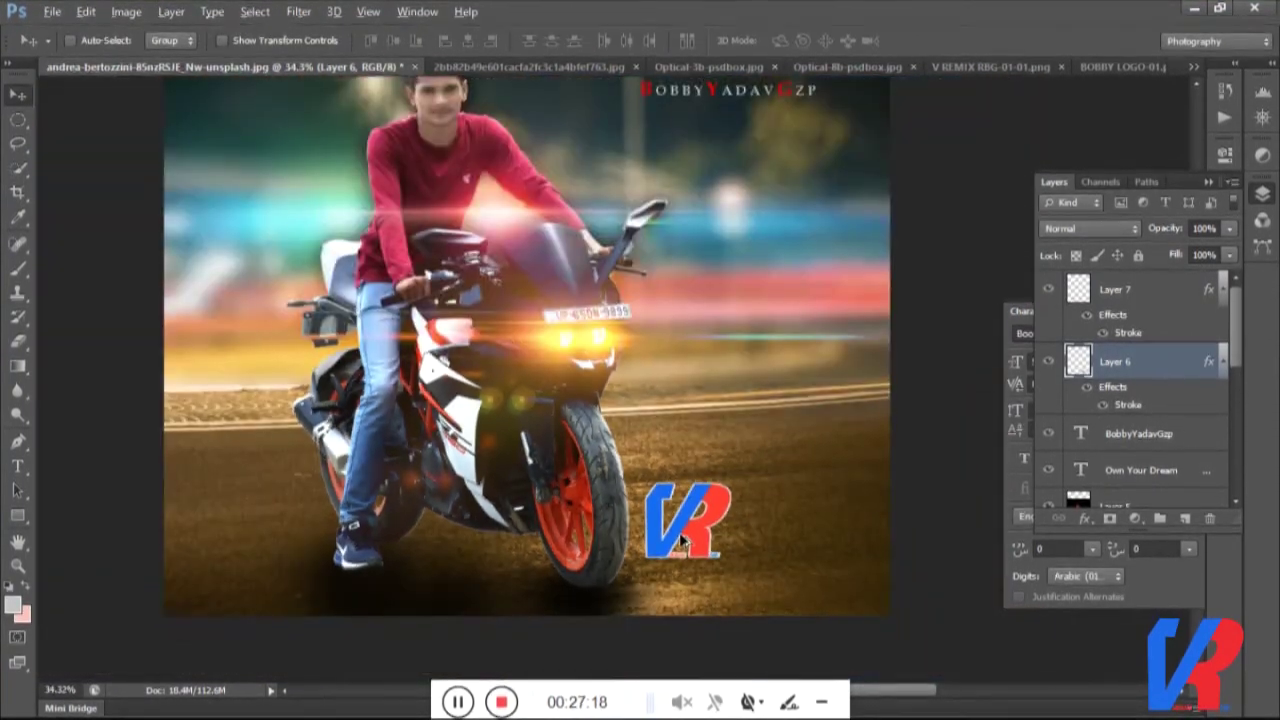
{"action": "left_click_drag", "start_coordinate": [681, 540], "coordinate": [783, 568]}
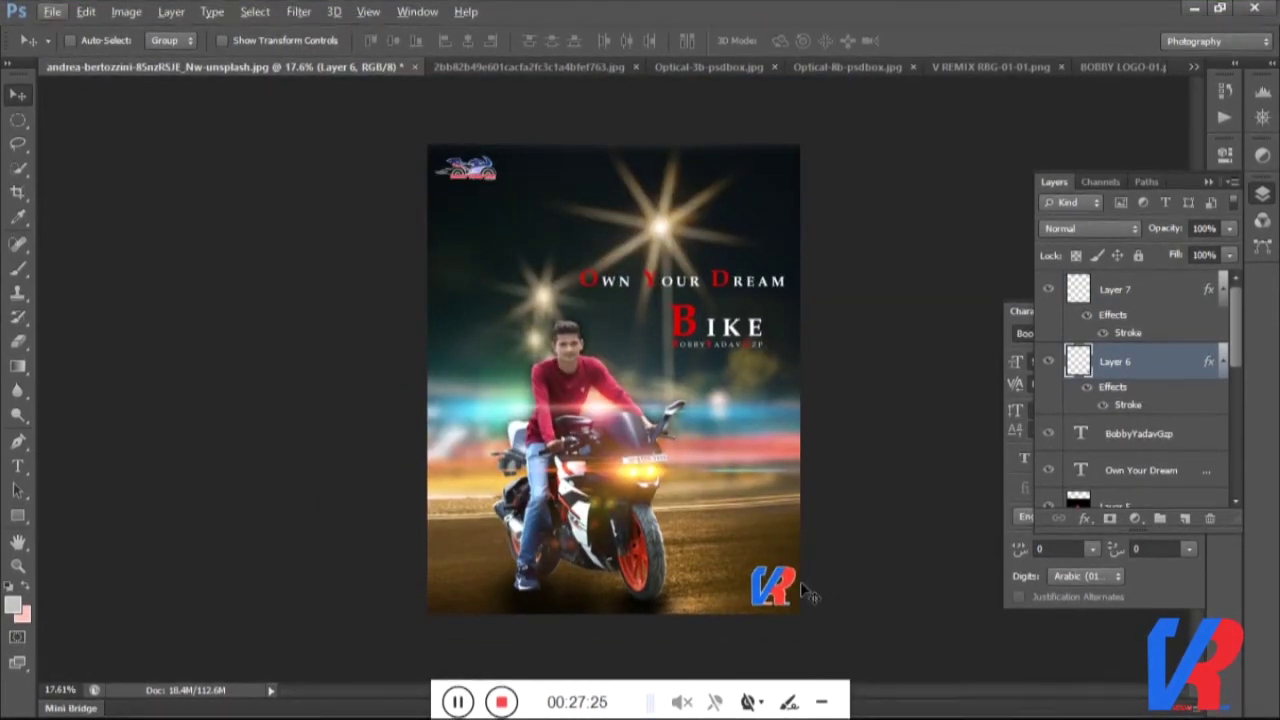
{"action": "scroll", "coordinate": [810, 590], "scroll_direction": "up", "scroll_amount": 2}
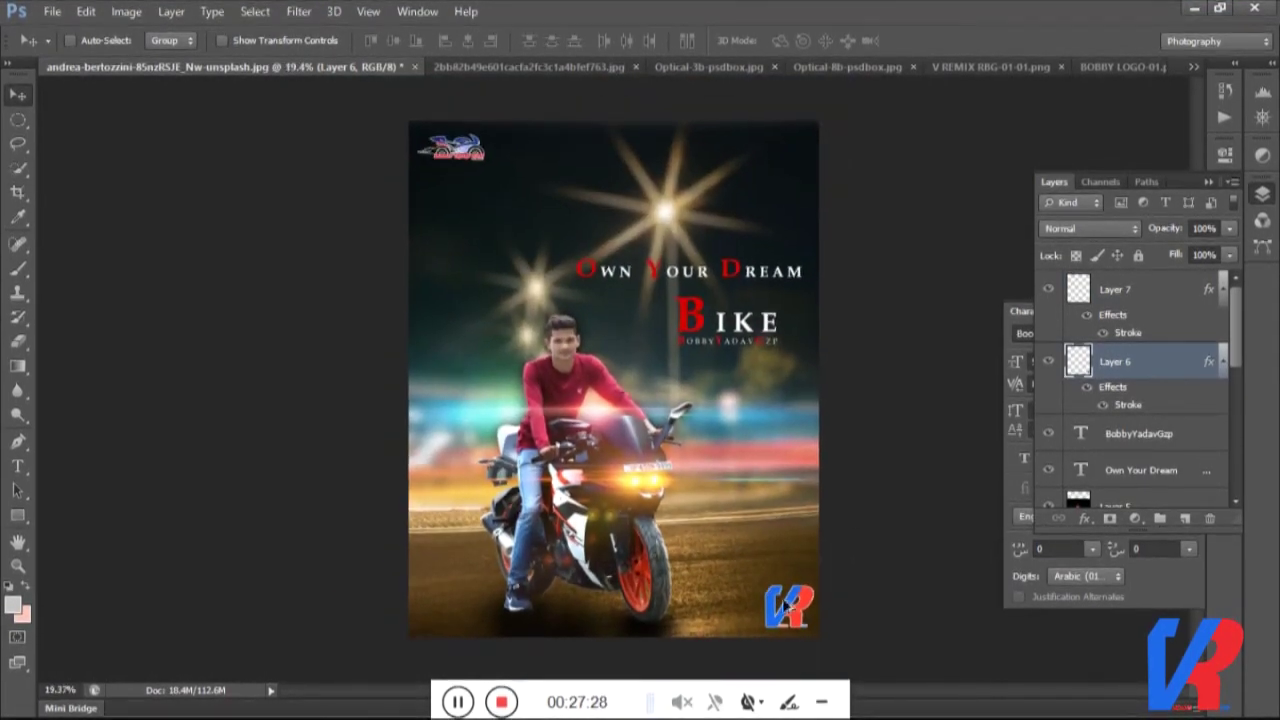
{"action": "mouse_move", "coordinate": [779, 607]}
{"action": "left_mouse_down"}
{"action": "mouse_move", "coordinate": [793, 168]}
{"action": "mouse_move", "coordinate": [793, 618]}
{"action": "left_mouse_up"}
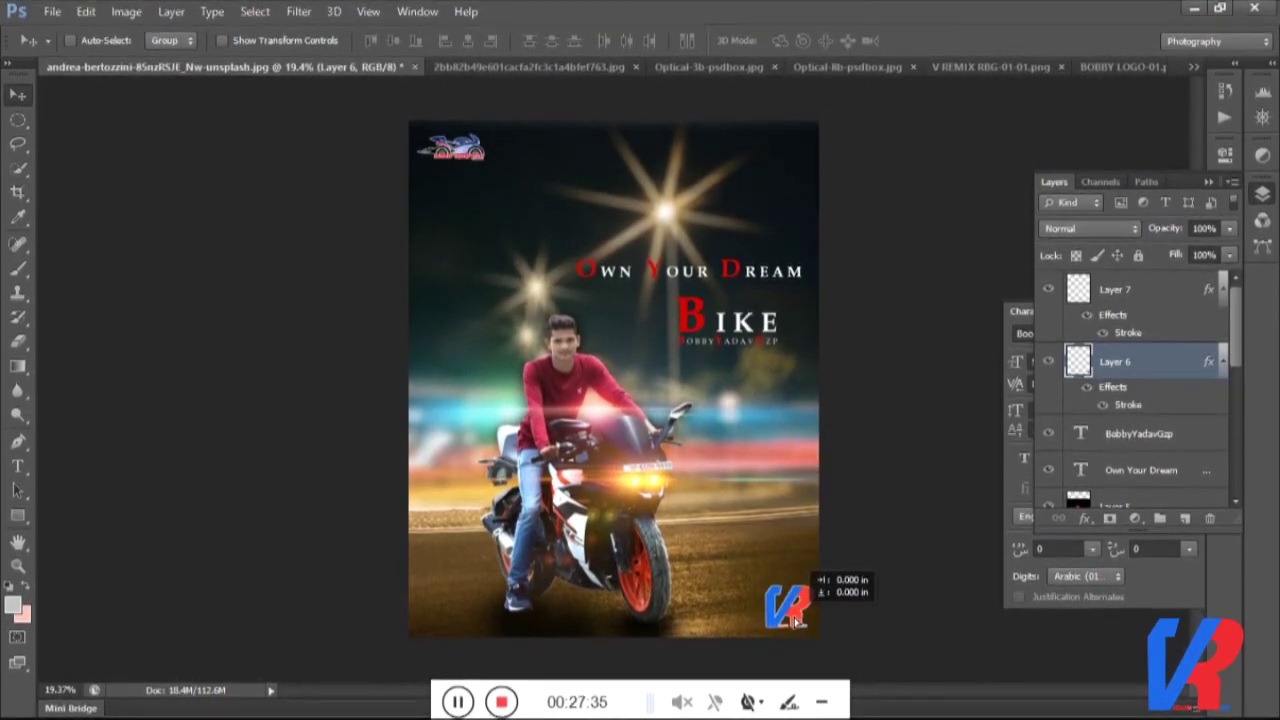
{"action": "left_click_drag", "start_coordinate": [797, 621], "coordinate": [795, 623]}
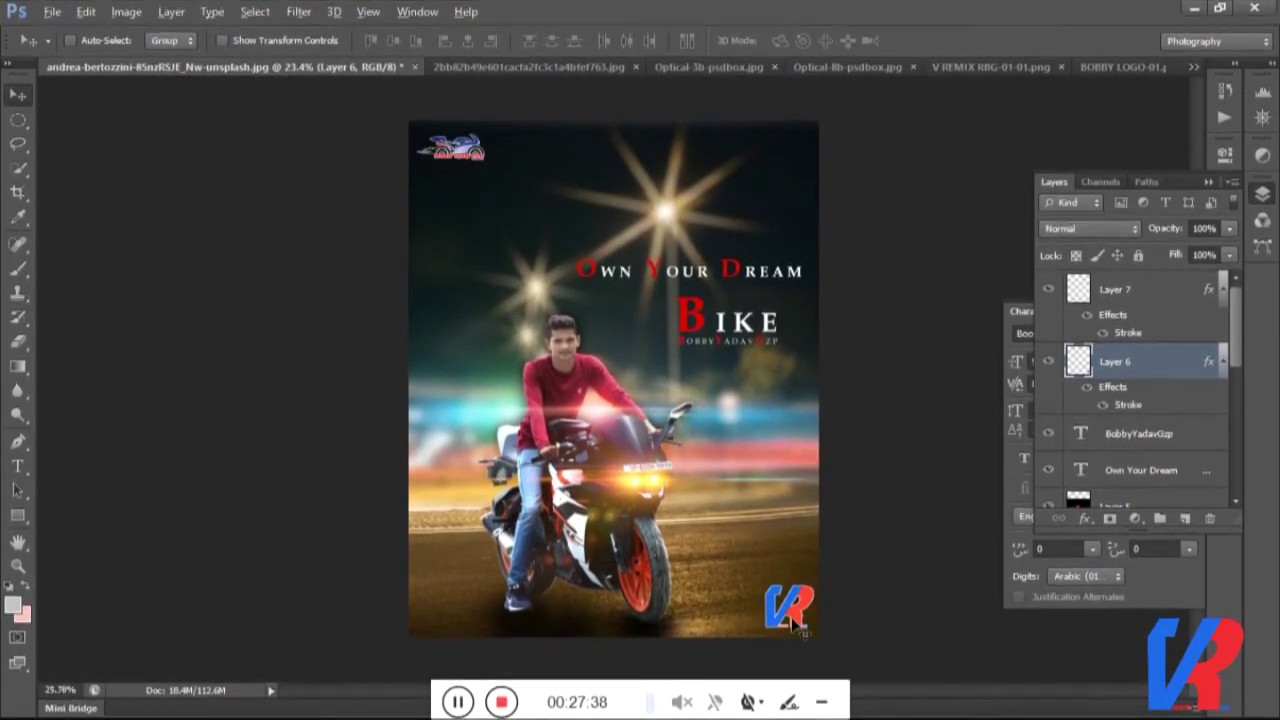
Toggle the VR logo's stroke effect and reopen its stroke settings.
{"action": "scroll", "coordinate": [795, 623], "scroll_direction": "up", "scroll_amount": 2}
{"action": "scroll", "coordinate": [795, 623], "scroll_direction": "up", "scroll_amount": 2}
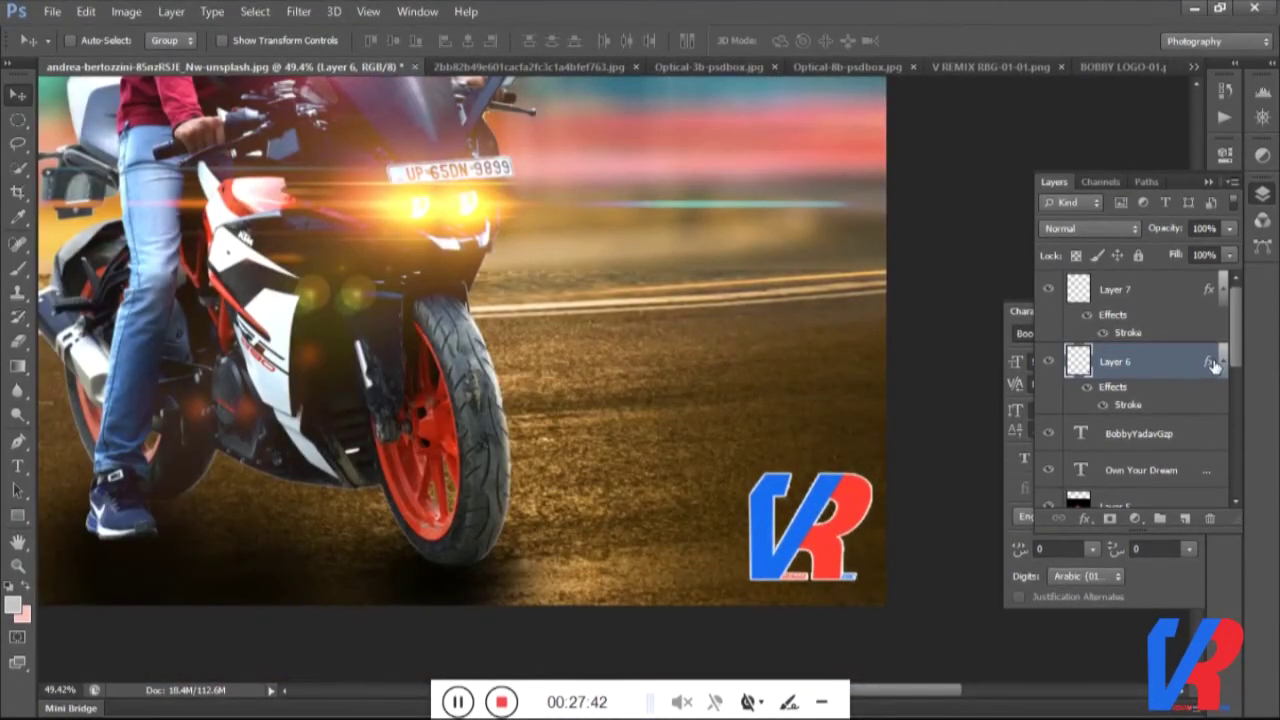
{"action": "left_click", "coordinate": [1102, 408]}
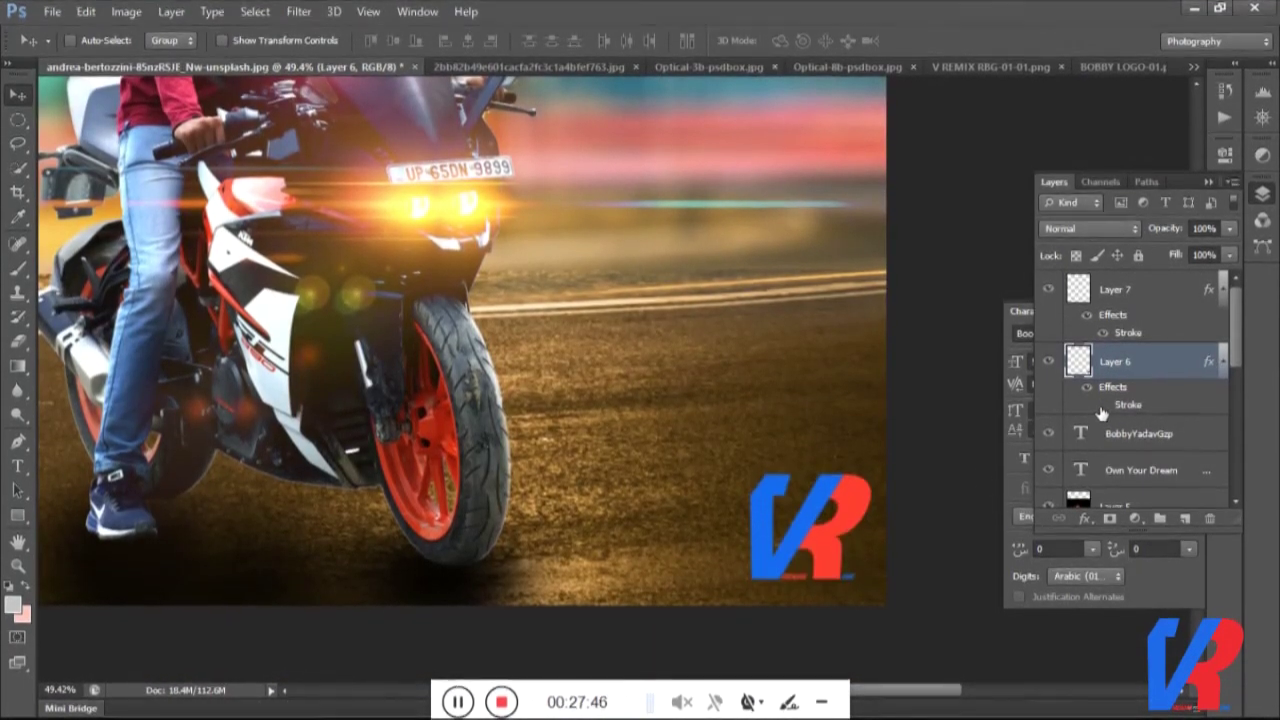
{"action": "scroll", "coordinate": [830, 529], "scroll_direction": "down", "scroll_amount": 2}
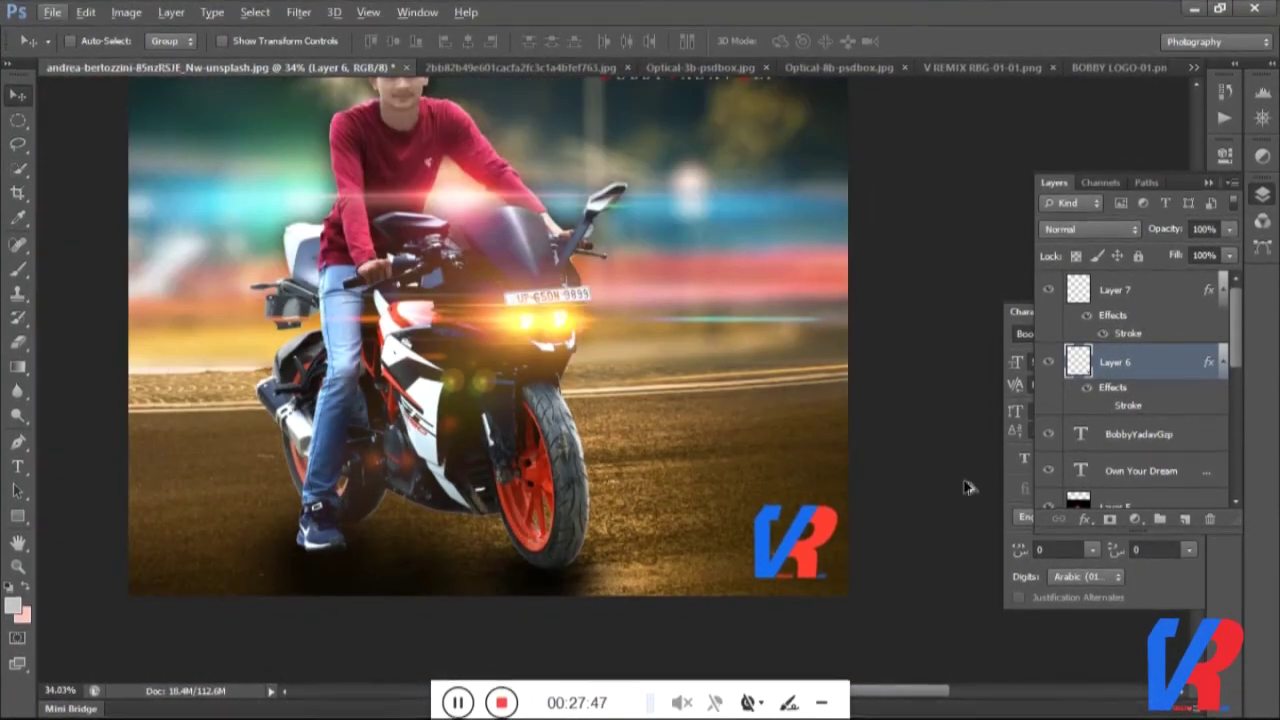
{"action": "double_click", "coordinate": [1125, 406]}
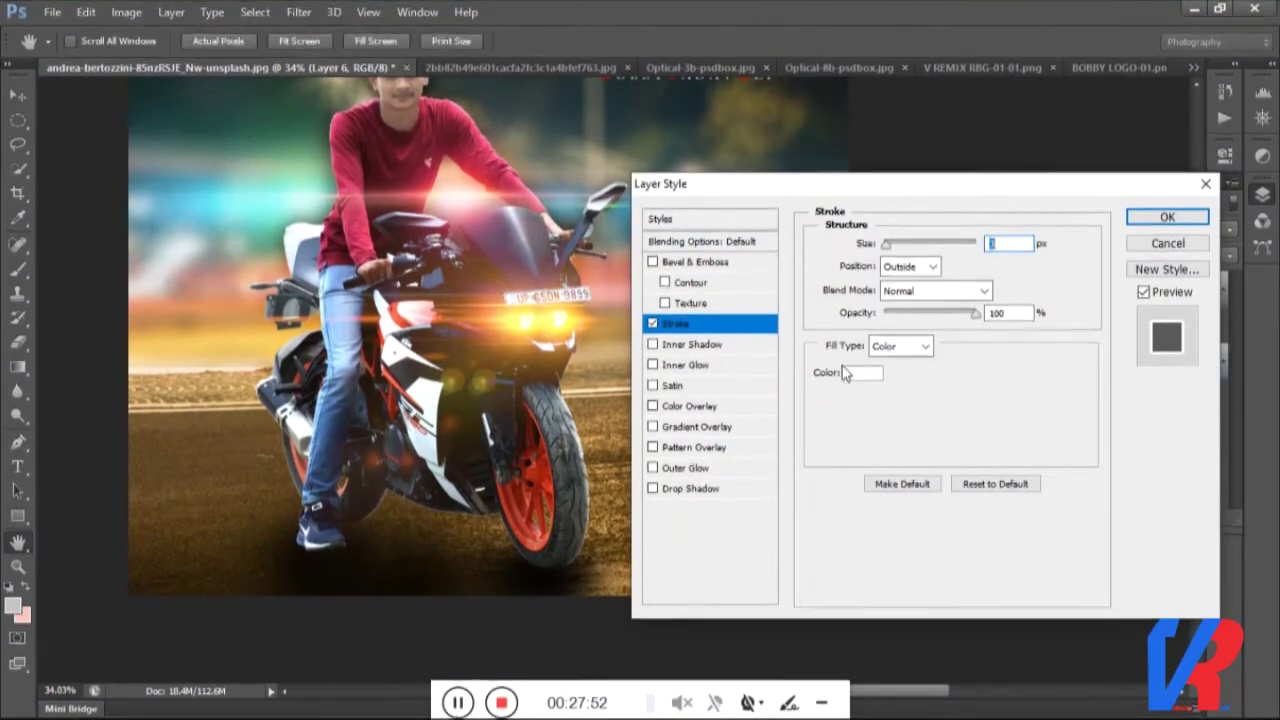
Change the VR logo's stroke to grey, 3 px, at lower opacity, and apply it.
{"action": "left_click", "coordinate": [850, 373]}
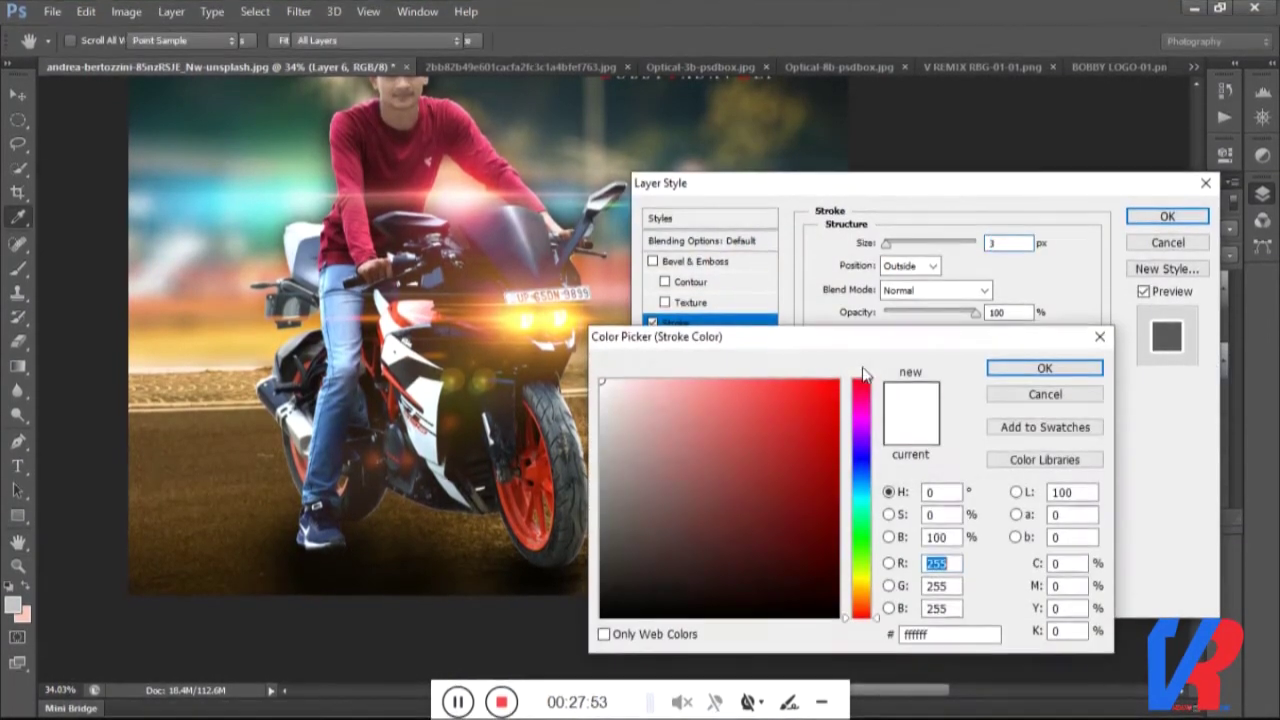
{"action": "left_click", "coordinate": [599, 515]}
{"action": "left_click", "coordinate": [1005, 369]}
{"action": "type", "text": "3"}
{"action": "key", "text": "Tab"}
{"action": "left_click_drag", "start_coordinate": [912, 188], "coordinate": [1160, 183]}
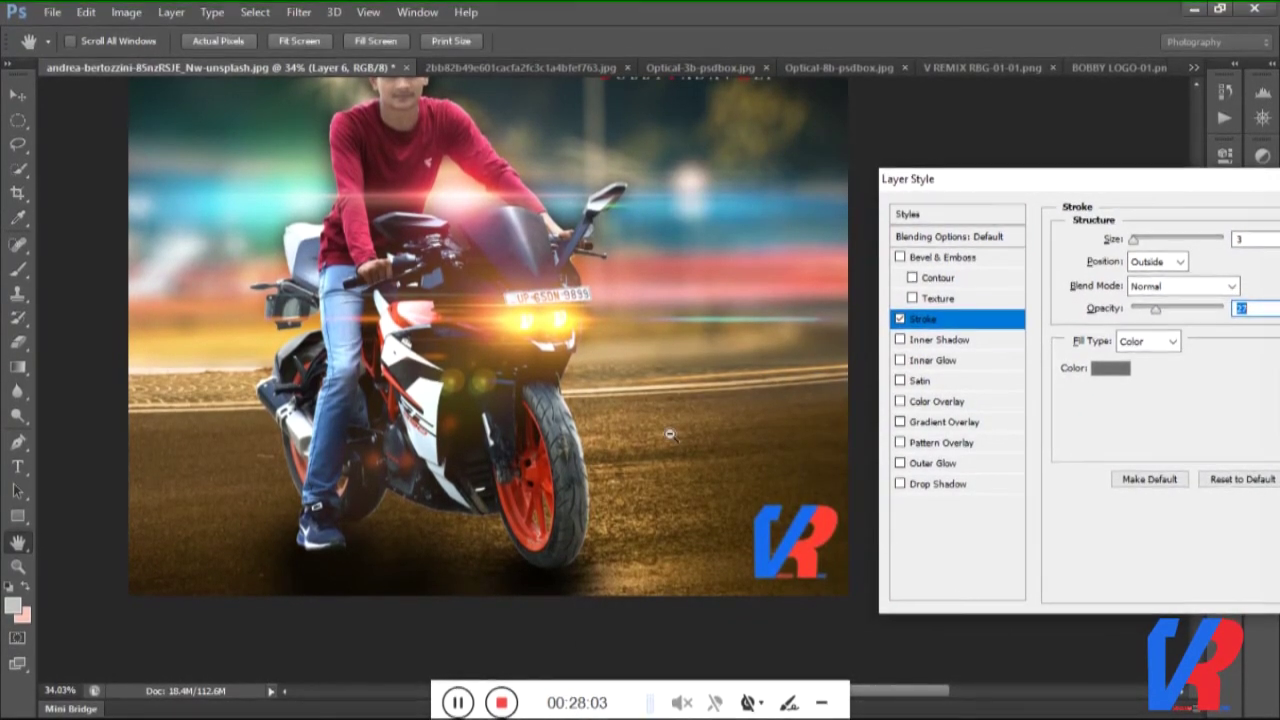
{"action": "left_click_drag", "start_coordinate": [1080, 178], "coordinate": [716, 252]}
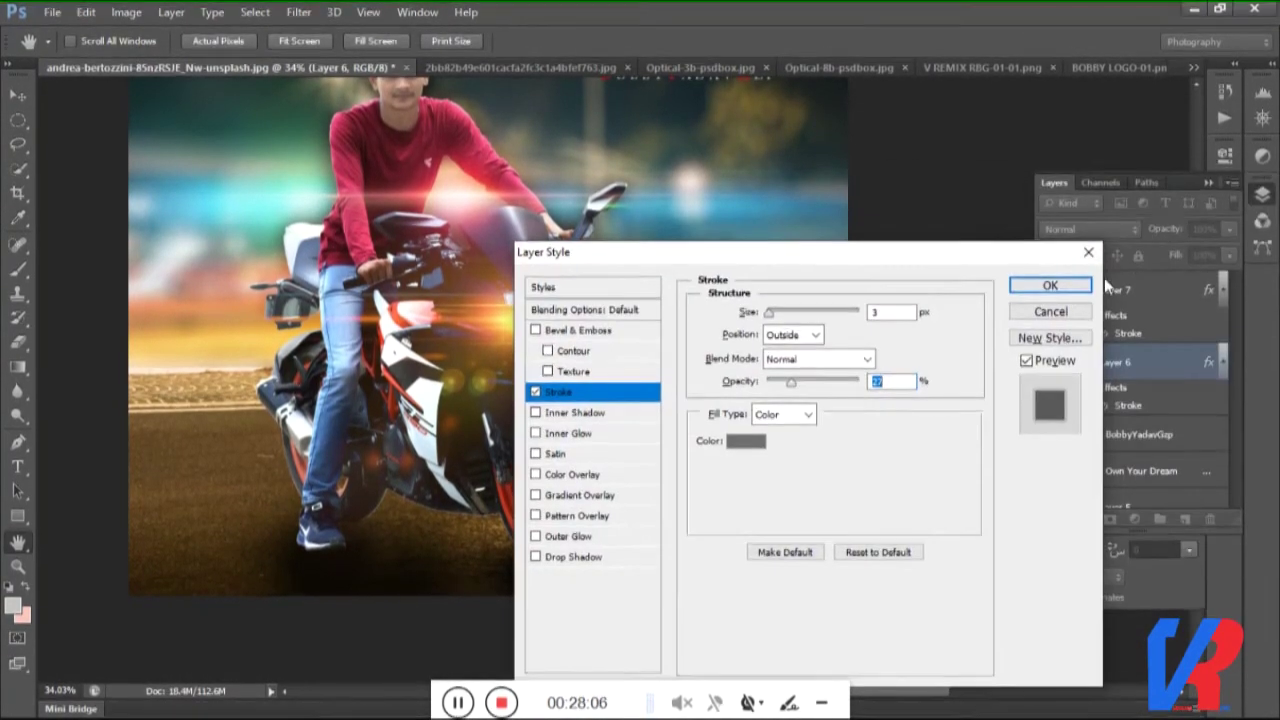
{"action": "left_click", "coordinate": [1050, 285]}
{"action": "key", "text": "v"}
{"action": "scroll", "coordinate": [756, 530], "scroll_direction": "down", "scroll_amount": 2}
{"action": "scroll", "coordinate": [756, 530], "scroll_direction": "down", "scroll_amount": 2}
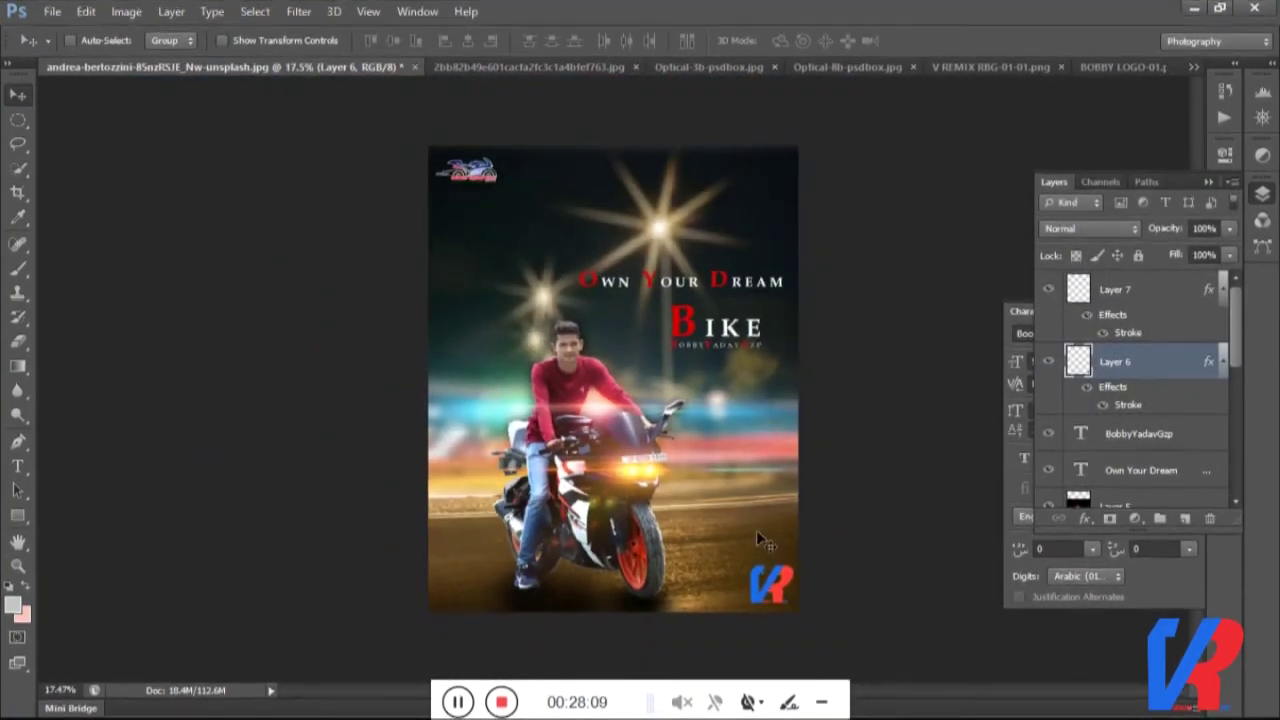
{"action": "scroll", "coordinate": [640, 540], "scroll_direction": "up", "scroll_amount": 1}
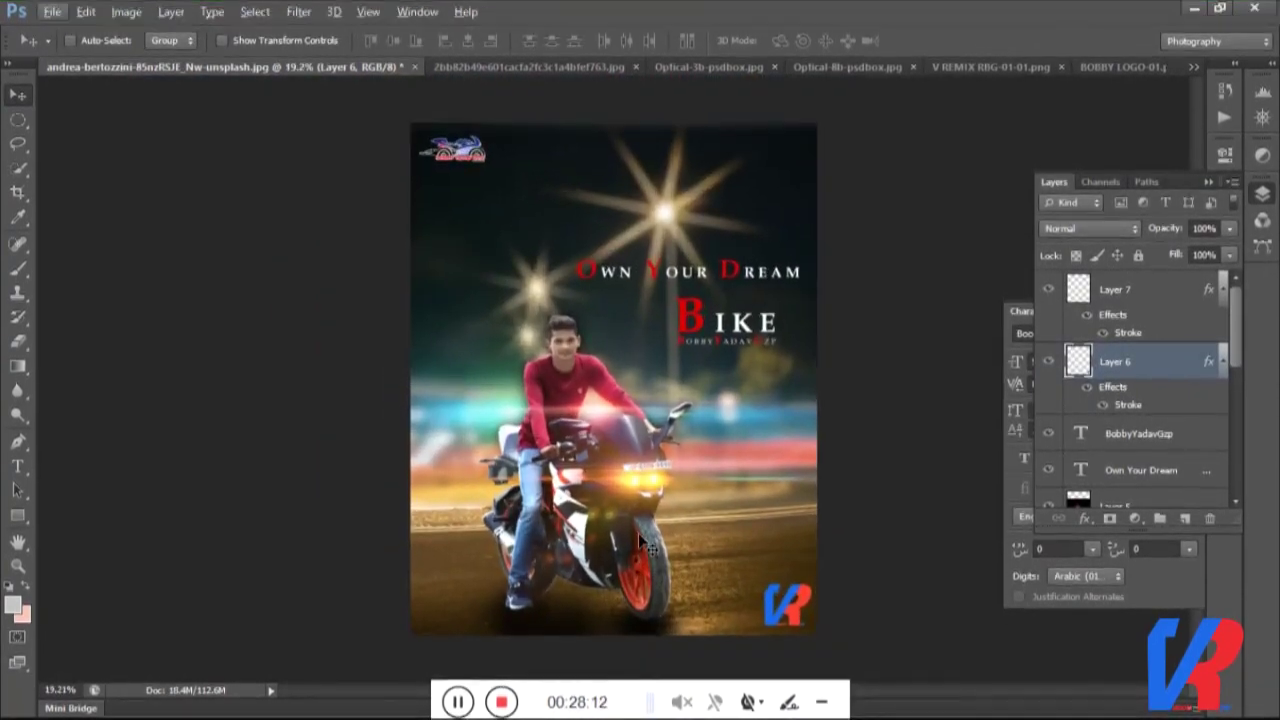
{"action": "scroll", "coordinate": [630, 490], "scroll_direction": "up", "scroll_amount": 3}
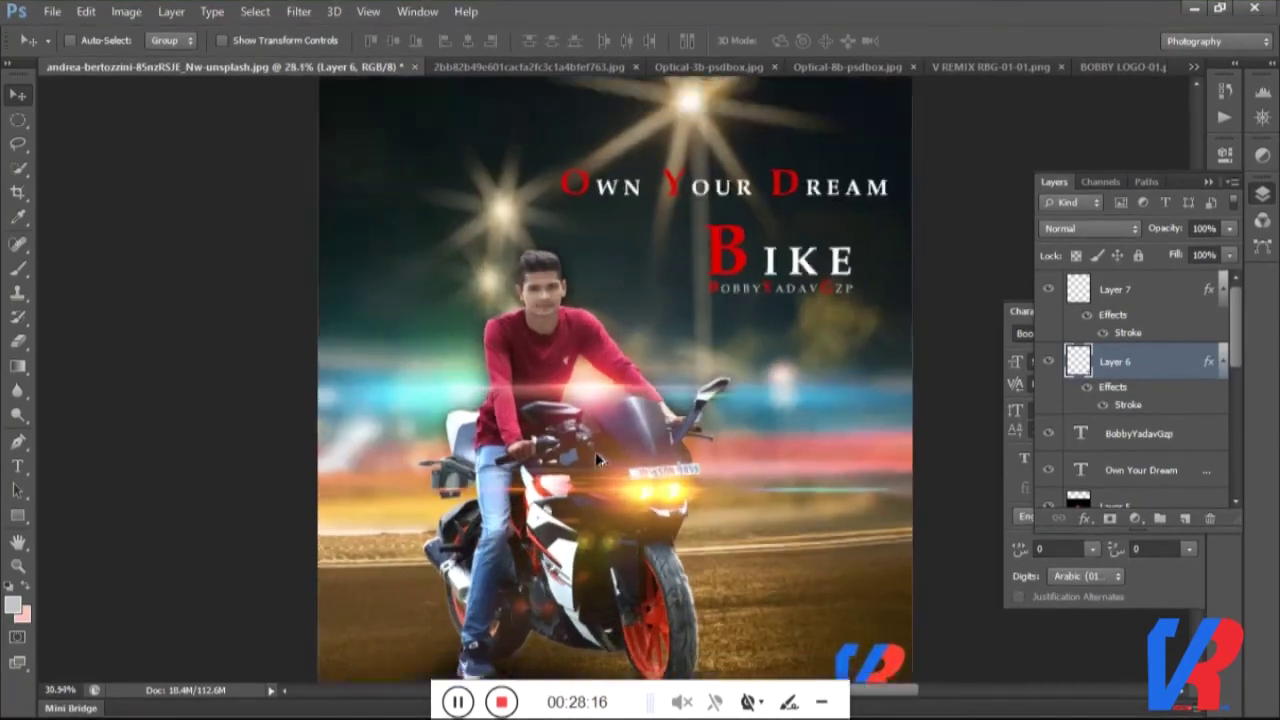
{"action": "scroll", "coordinate": [640, 490], "scroll_direction": "up", "scroll_amount": 3}
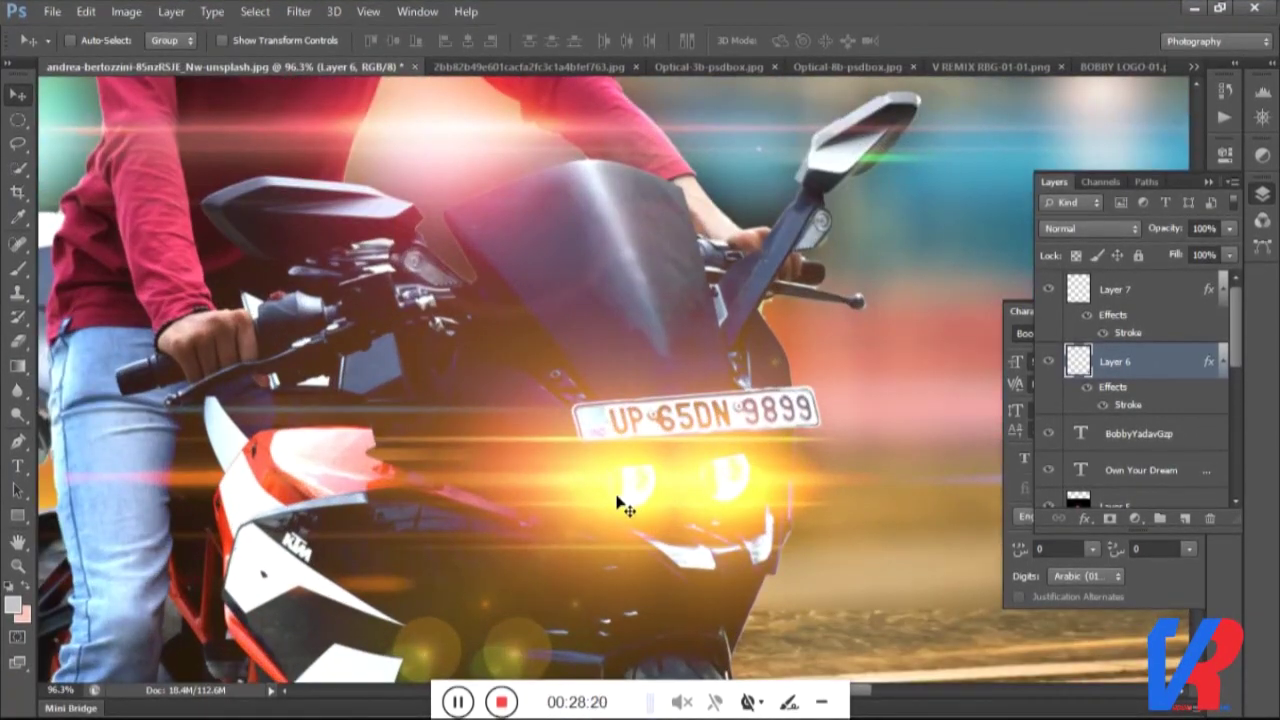
{"action": "scroll", "coordinate": [653, 510], "scroll_direction": "down", "scroll_amount": 2}
{"action": "scroll", "coordinate": [653, 515], "scroll_direction": "down", "scroll_amount": 3}
{"action": "scroll", "coordinate": [653, 520], "scroll_direction": "down", "scroll_amount": 1}
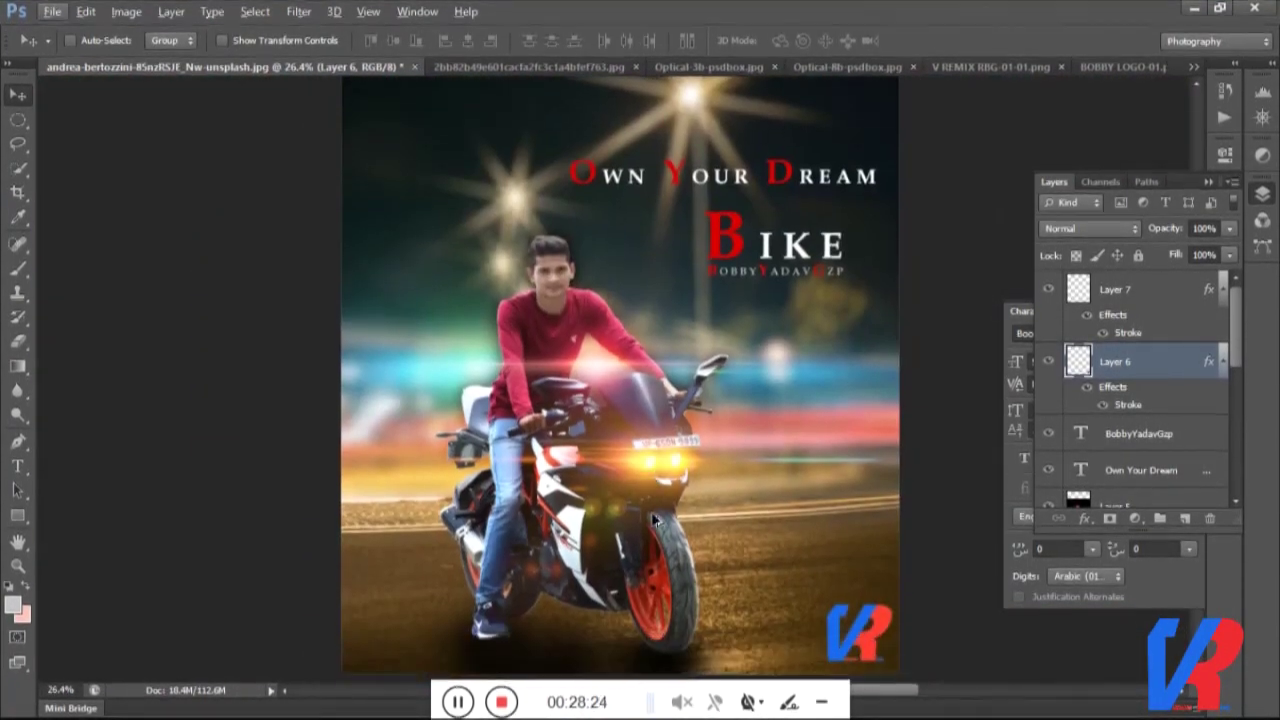
{"action": "scroll", "coordinate": [654, 521], "scroll_direction": "down", "scroll_amount": 1}
{"action": "key", "text": "ctrl+z"}
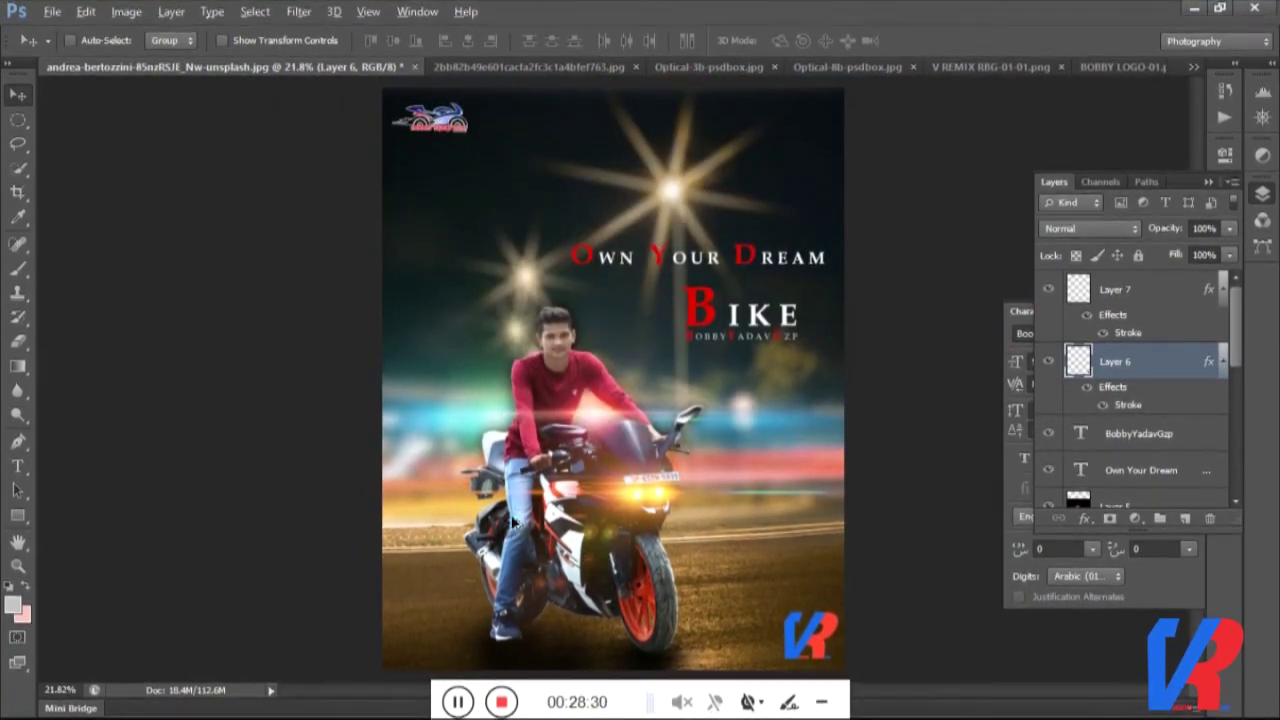
{"action": "scroll", "coordinate": [528, 520], "scroll_direction": "up", "scroll_amount": 1}
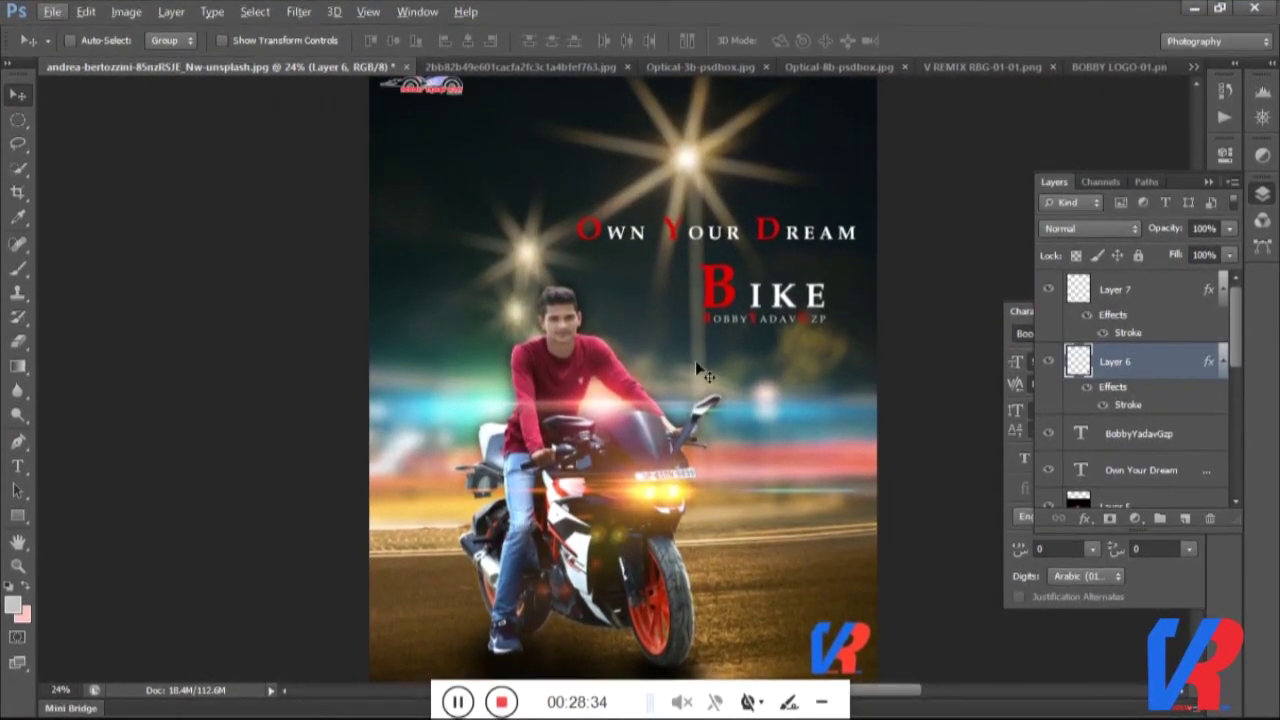
{"action": "scroll", "coordinate": [635, 386], "scroll_direction": "down", "scroll_amount": 1}
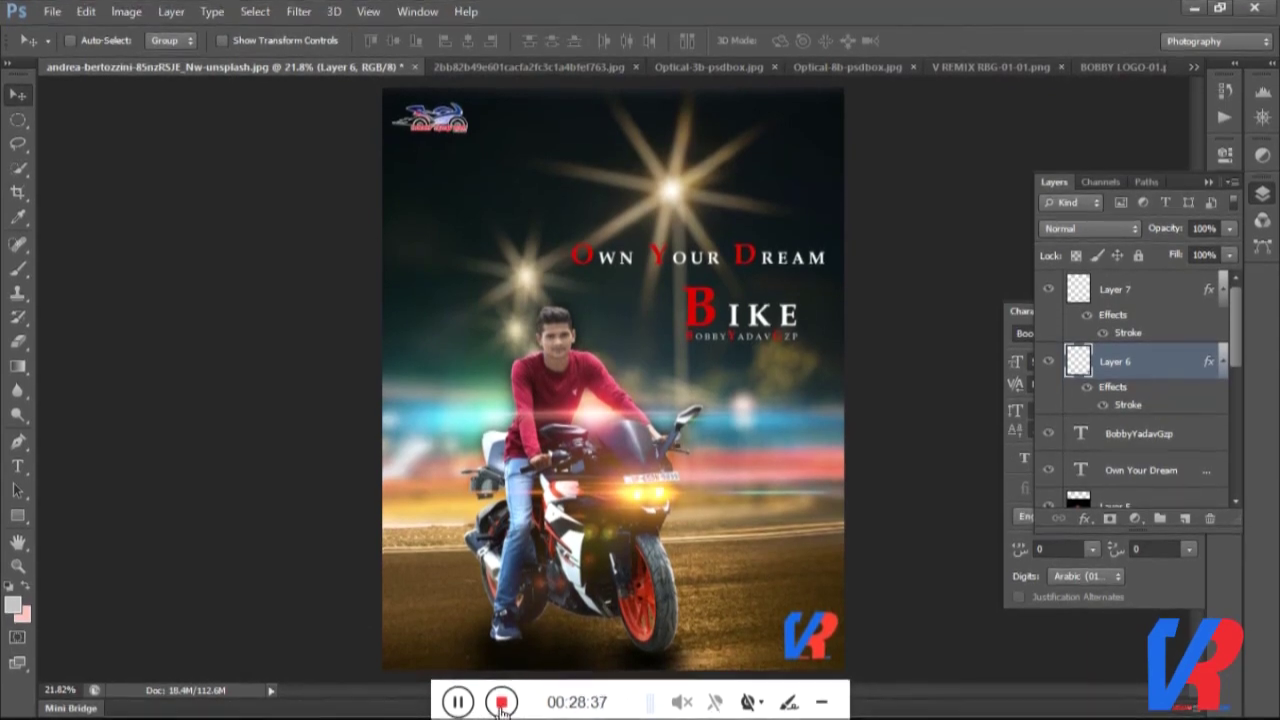